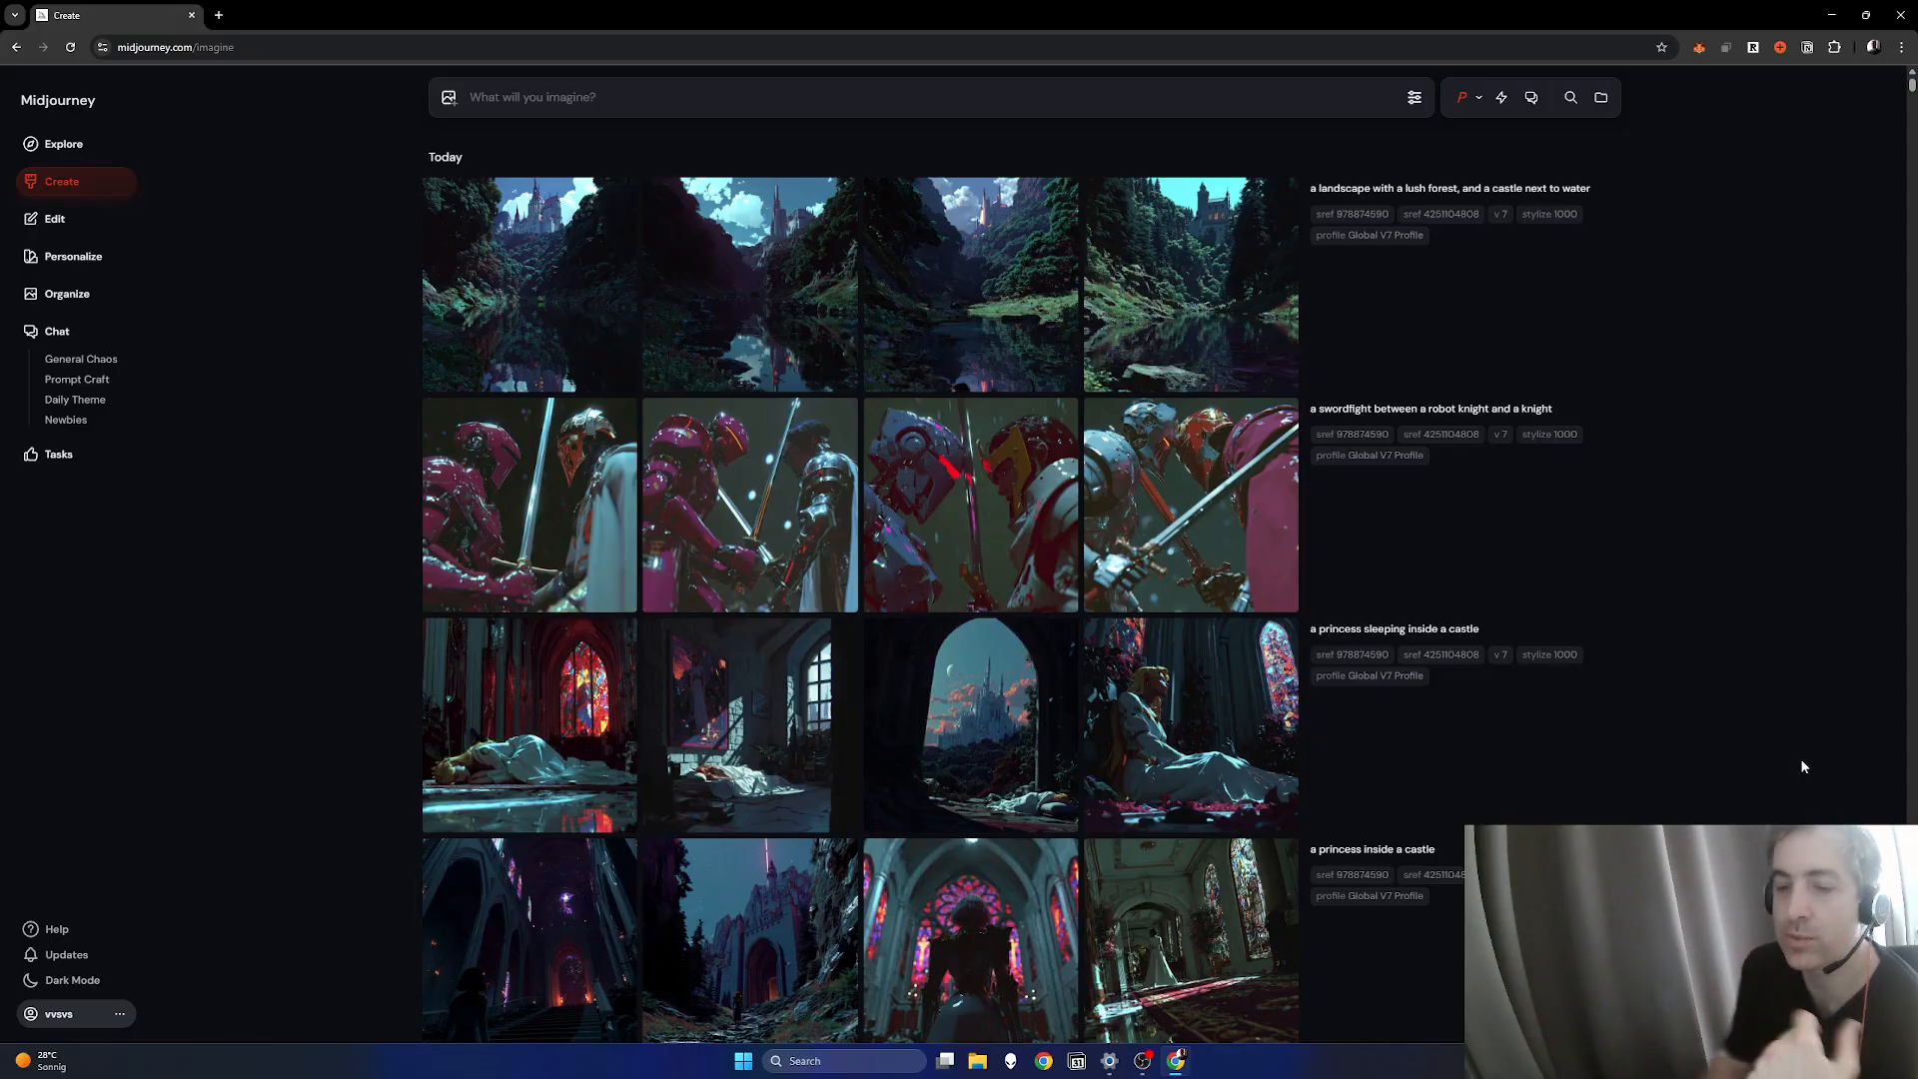
Step: Review the ranked profiles and moodboards available on the Personalize page
mouse_move(1205, 283)
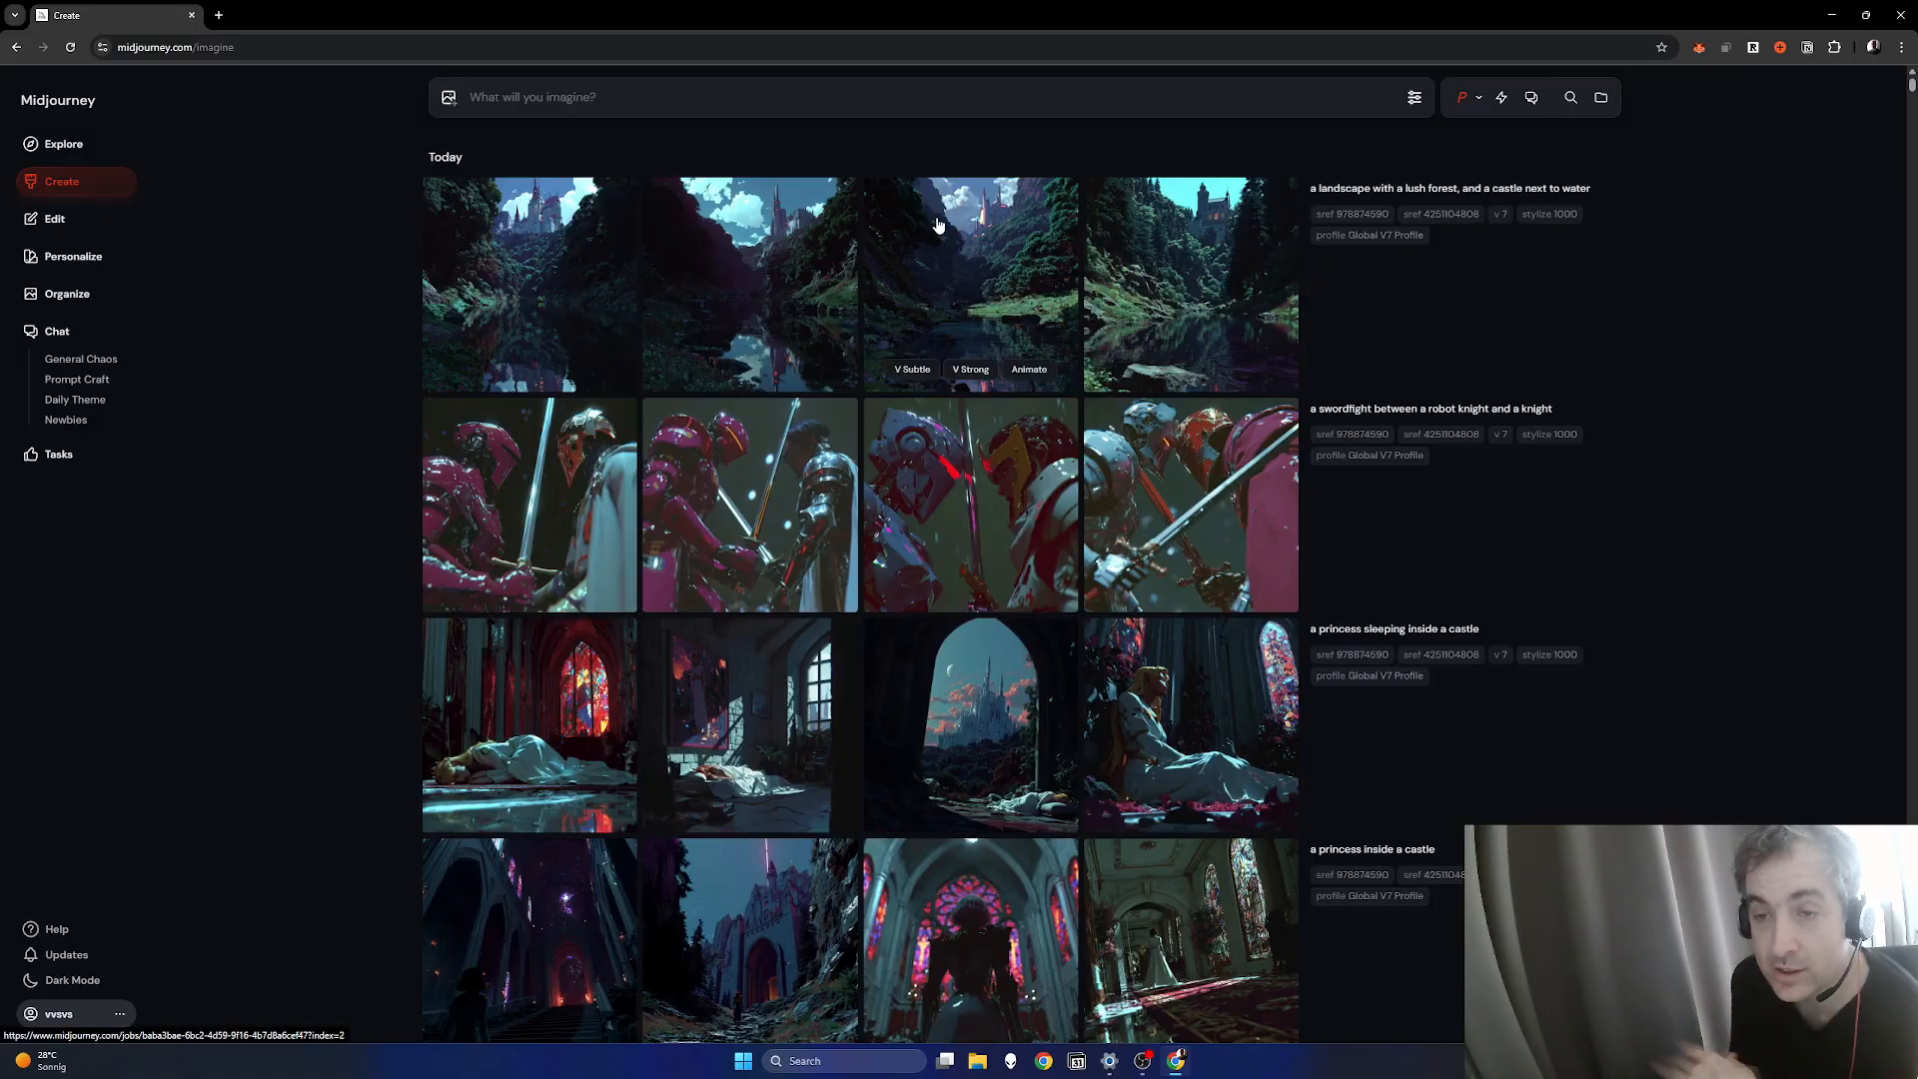
left_click(946, 92)
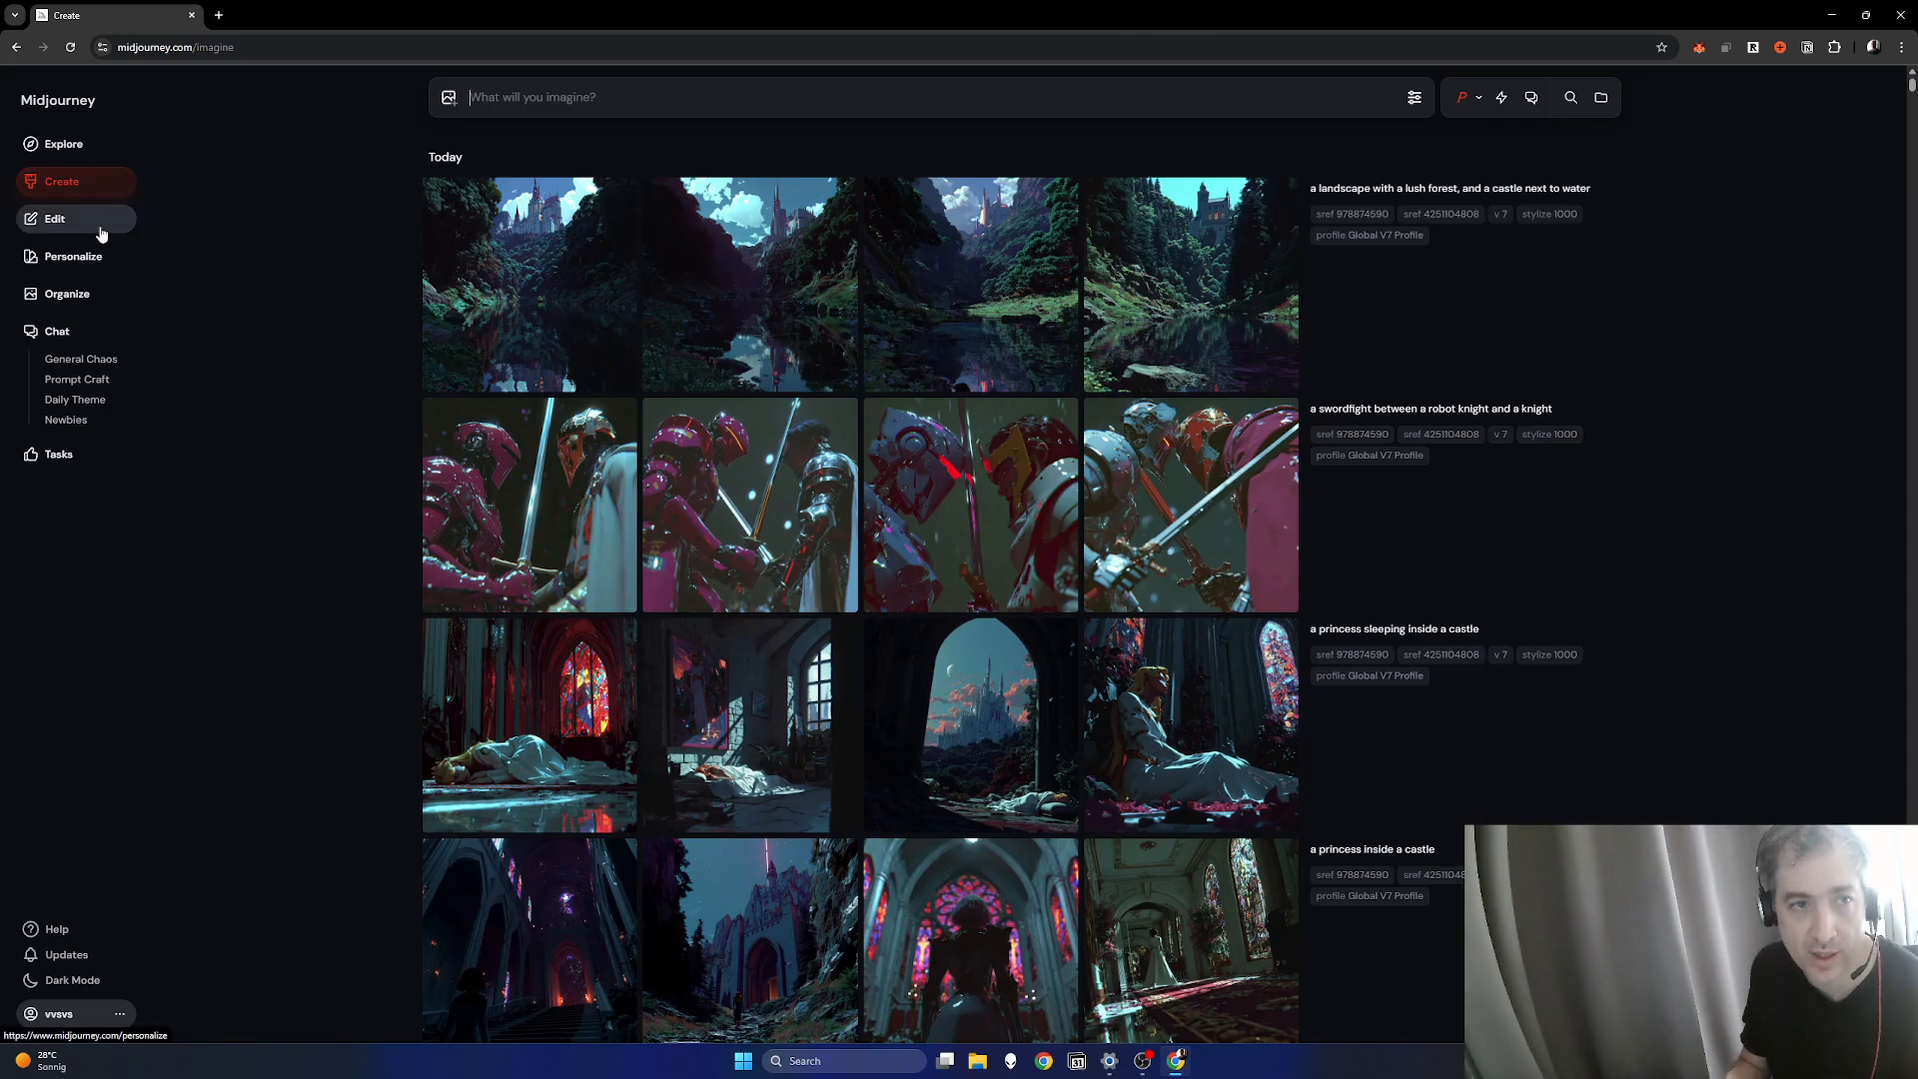
left_click(96, 258)
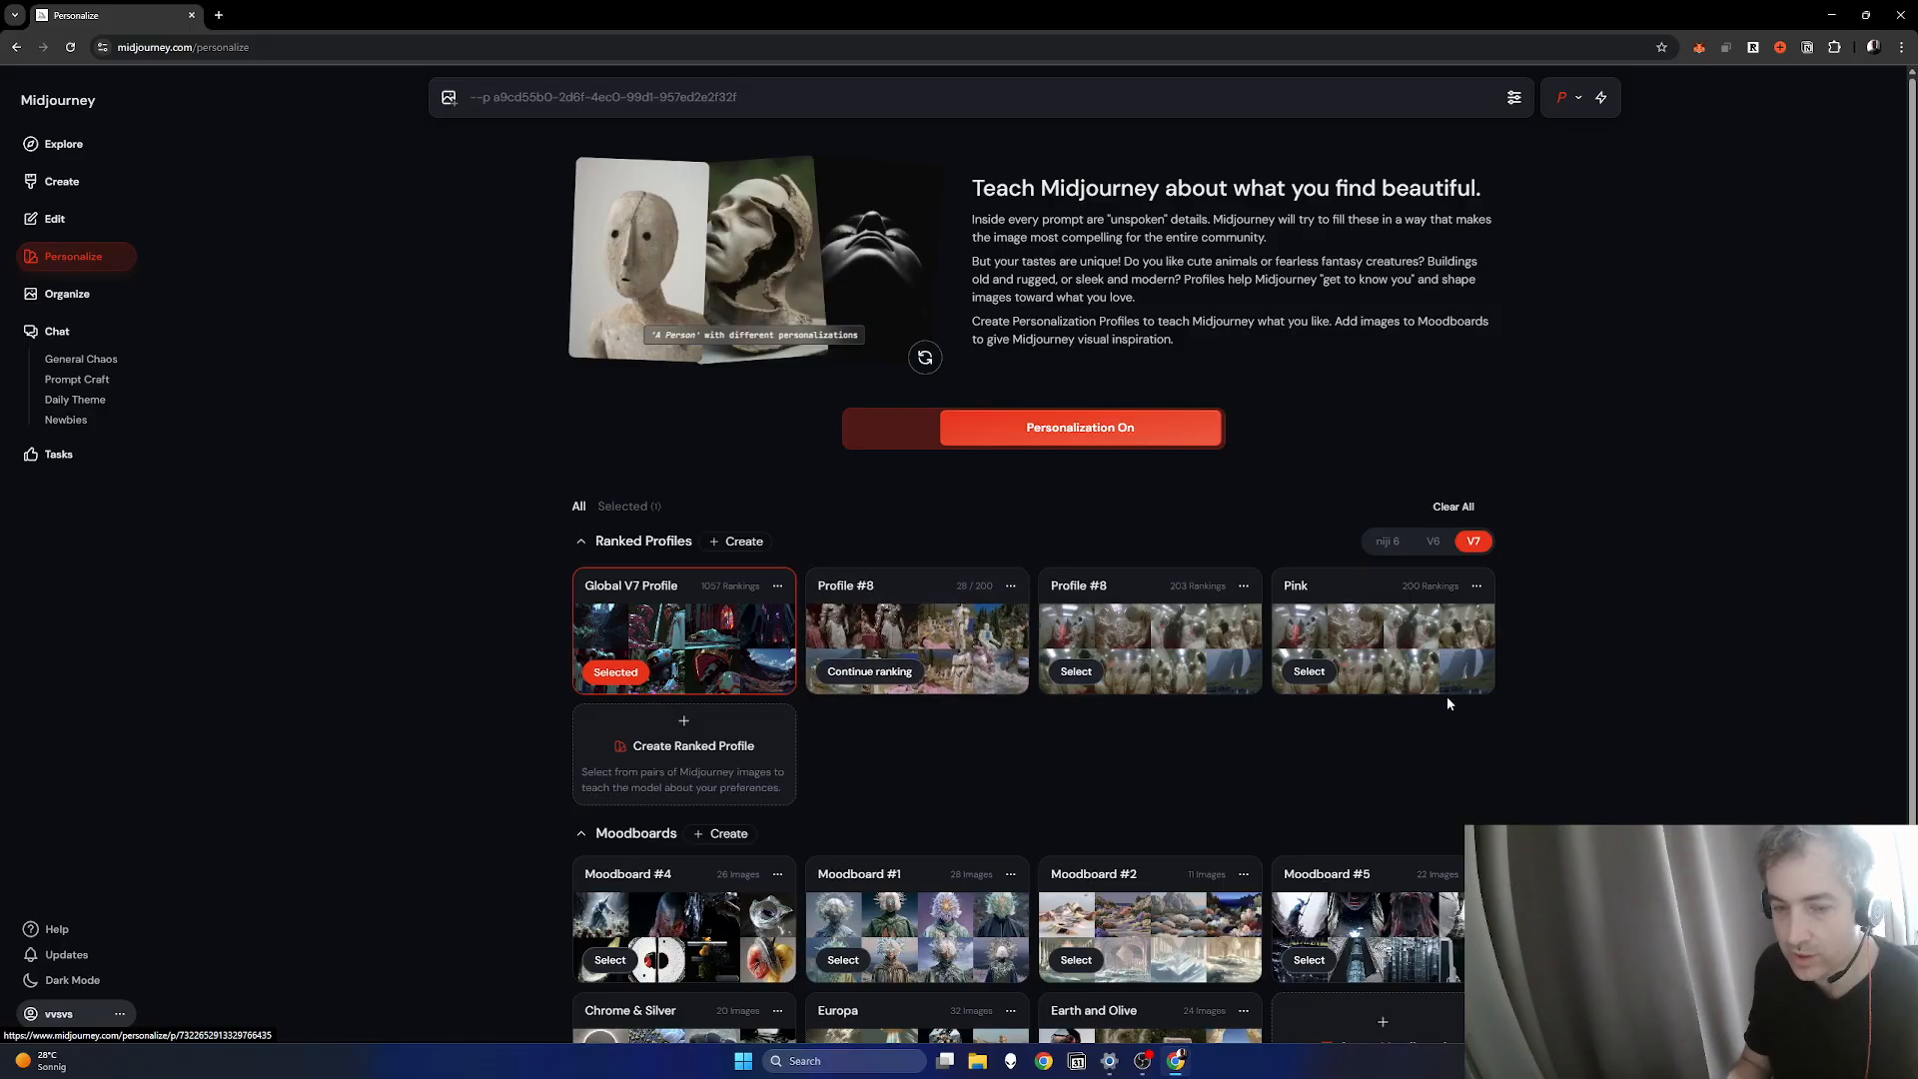
scroll(1380, 715, "down", 2)
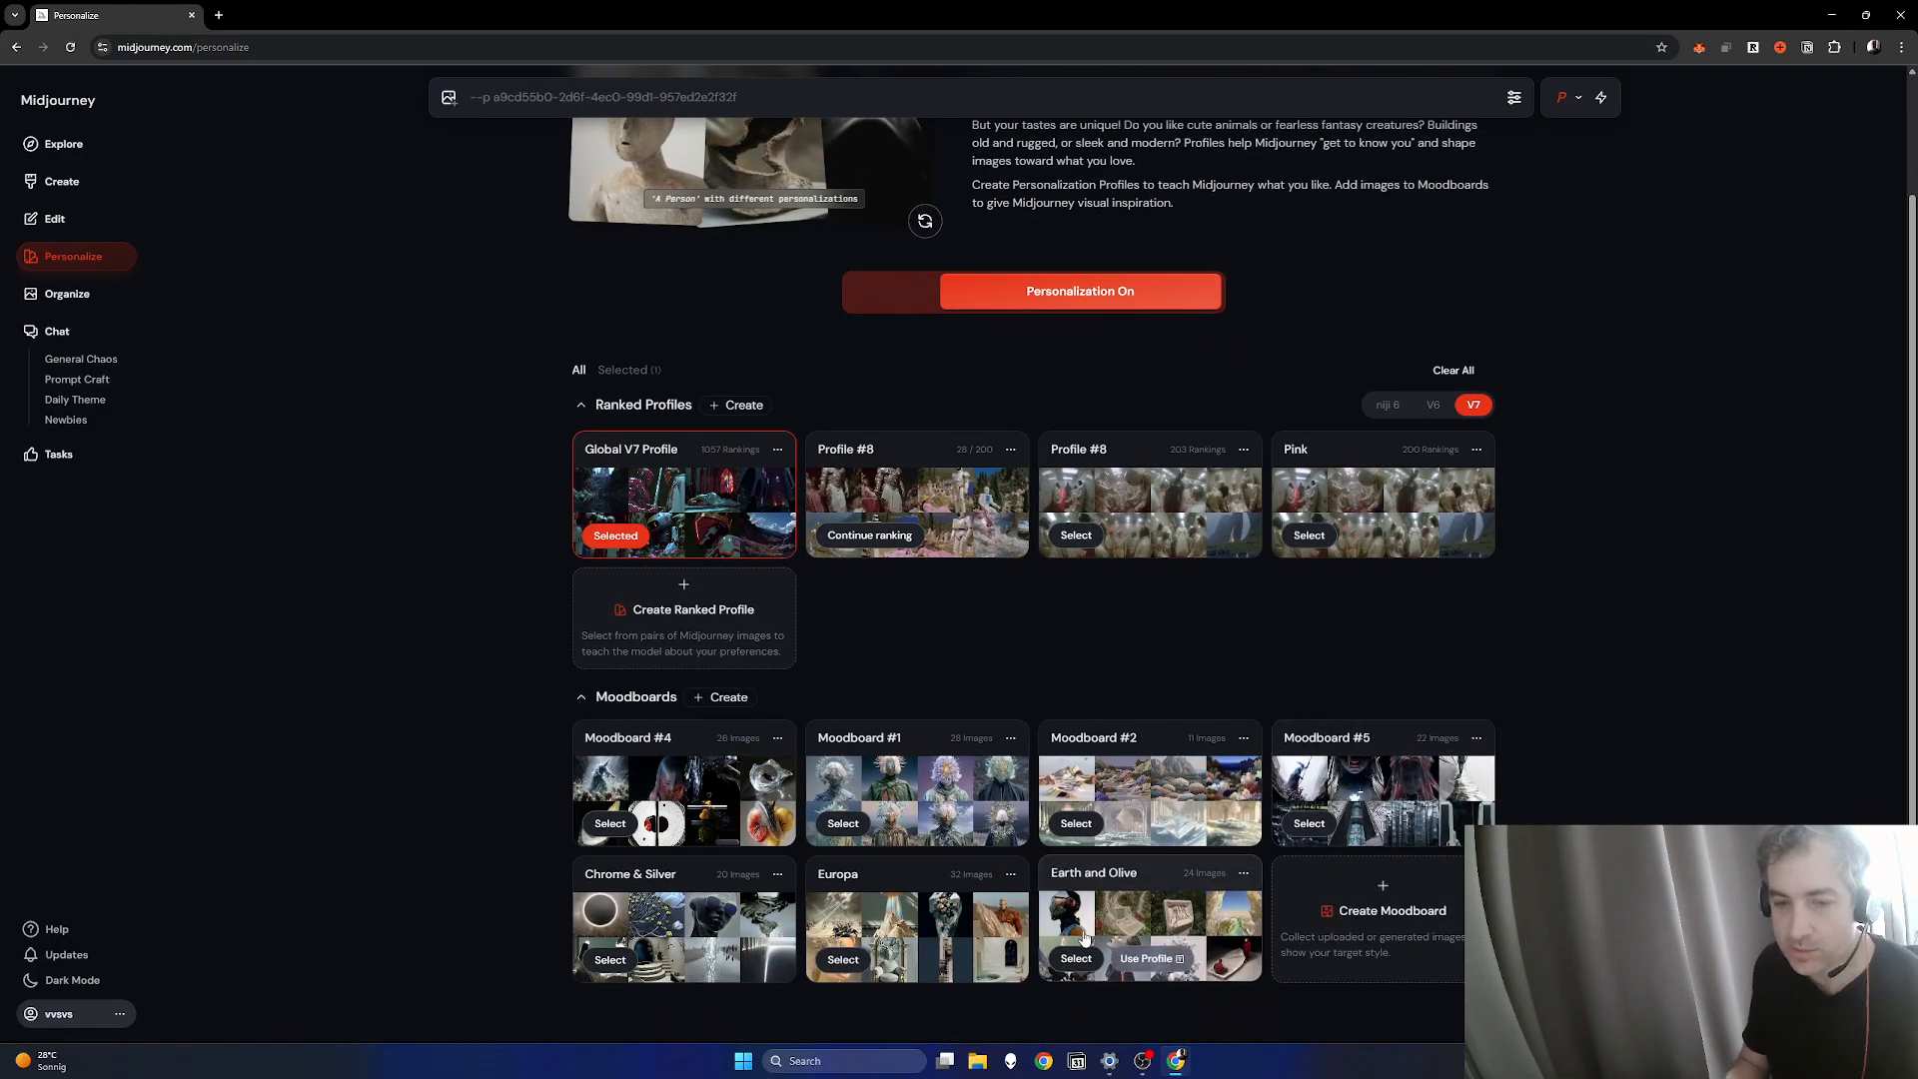
scroll(1402, 711, "up", 2)
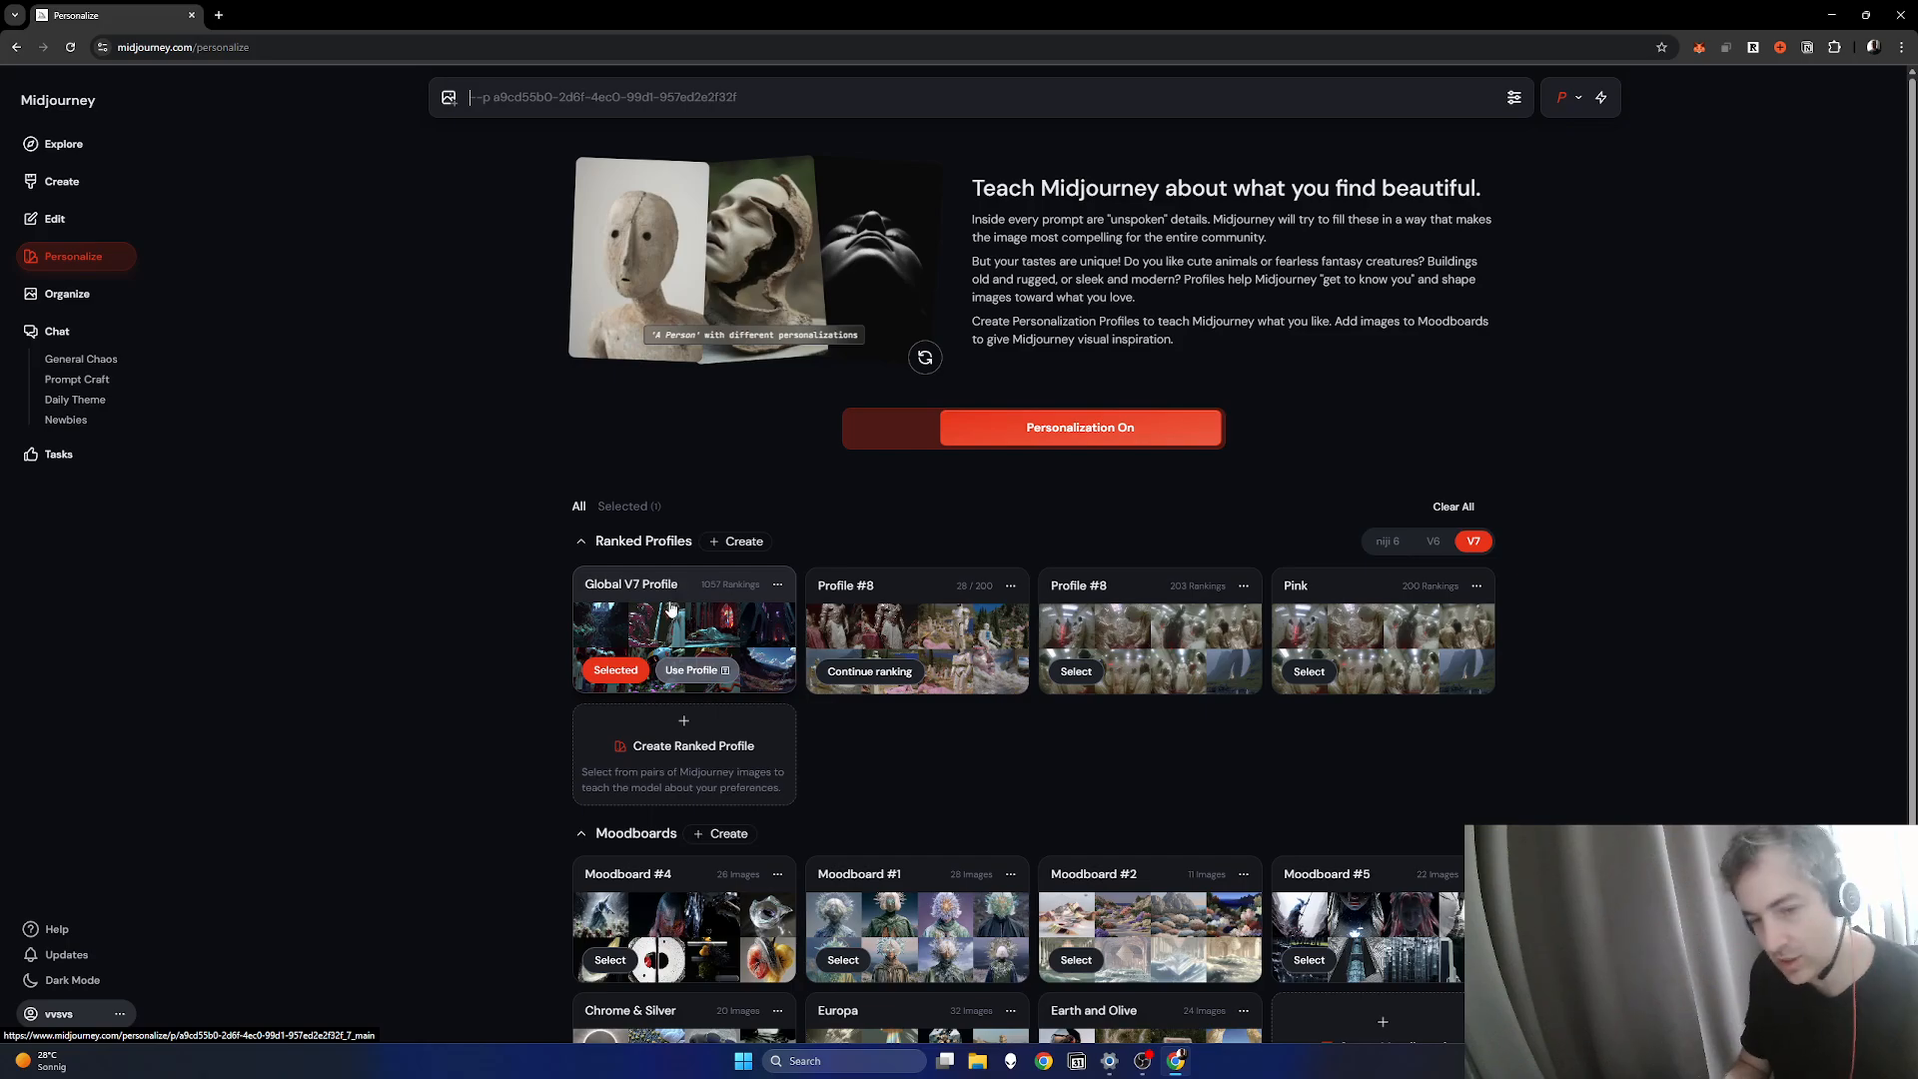
Step: Return to the Create page and generate images from the prompts "a man", "a woman" and "a landscape"
left_click(85, 192)
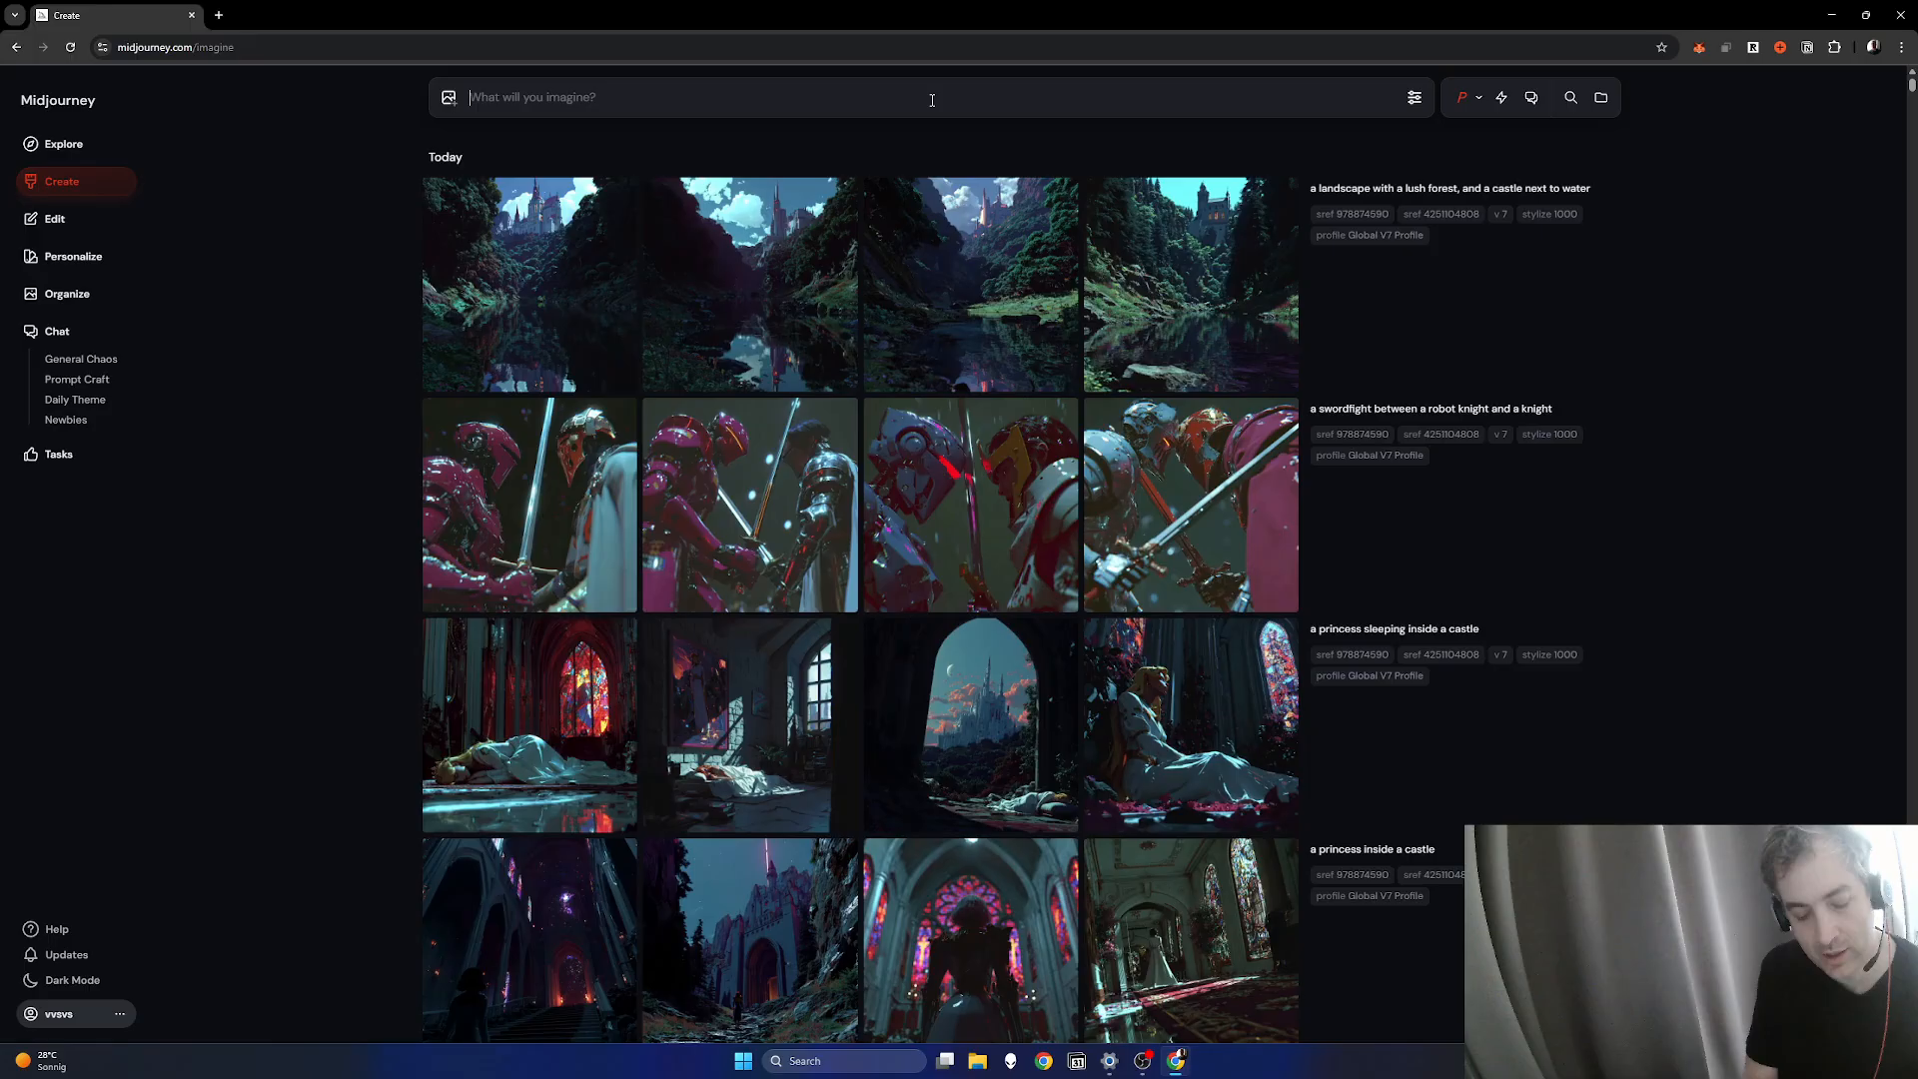
key("Return")
type("a woman")
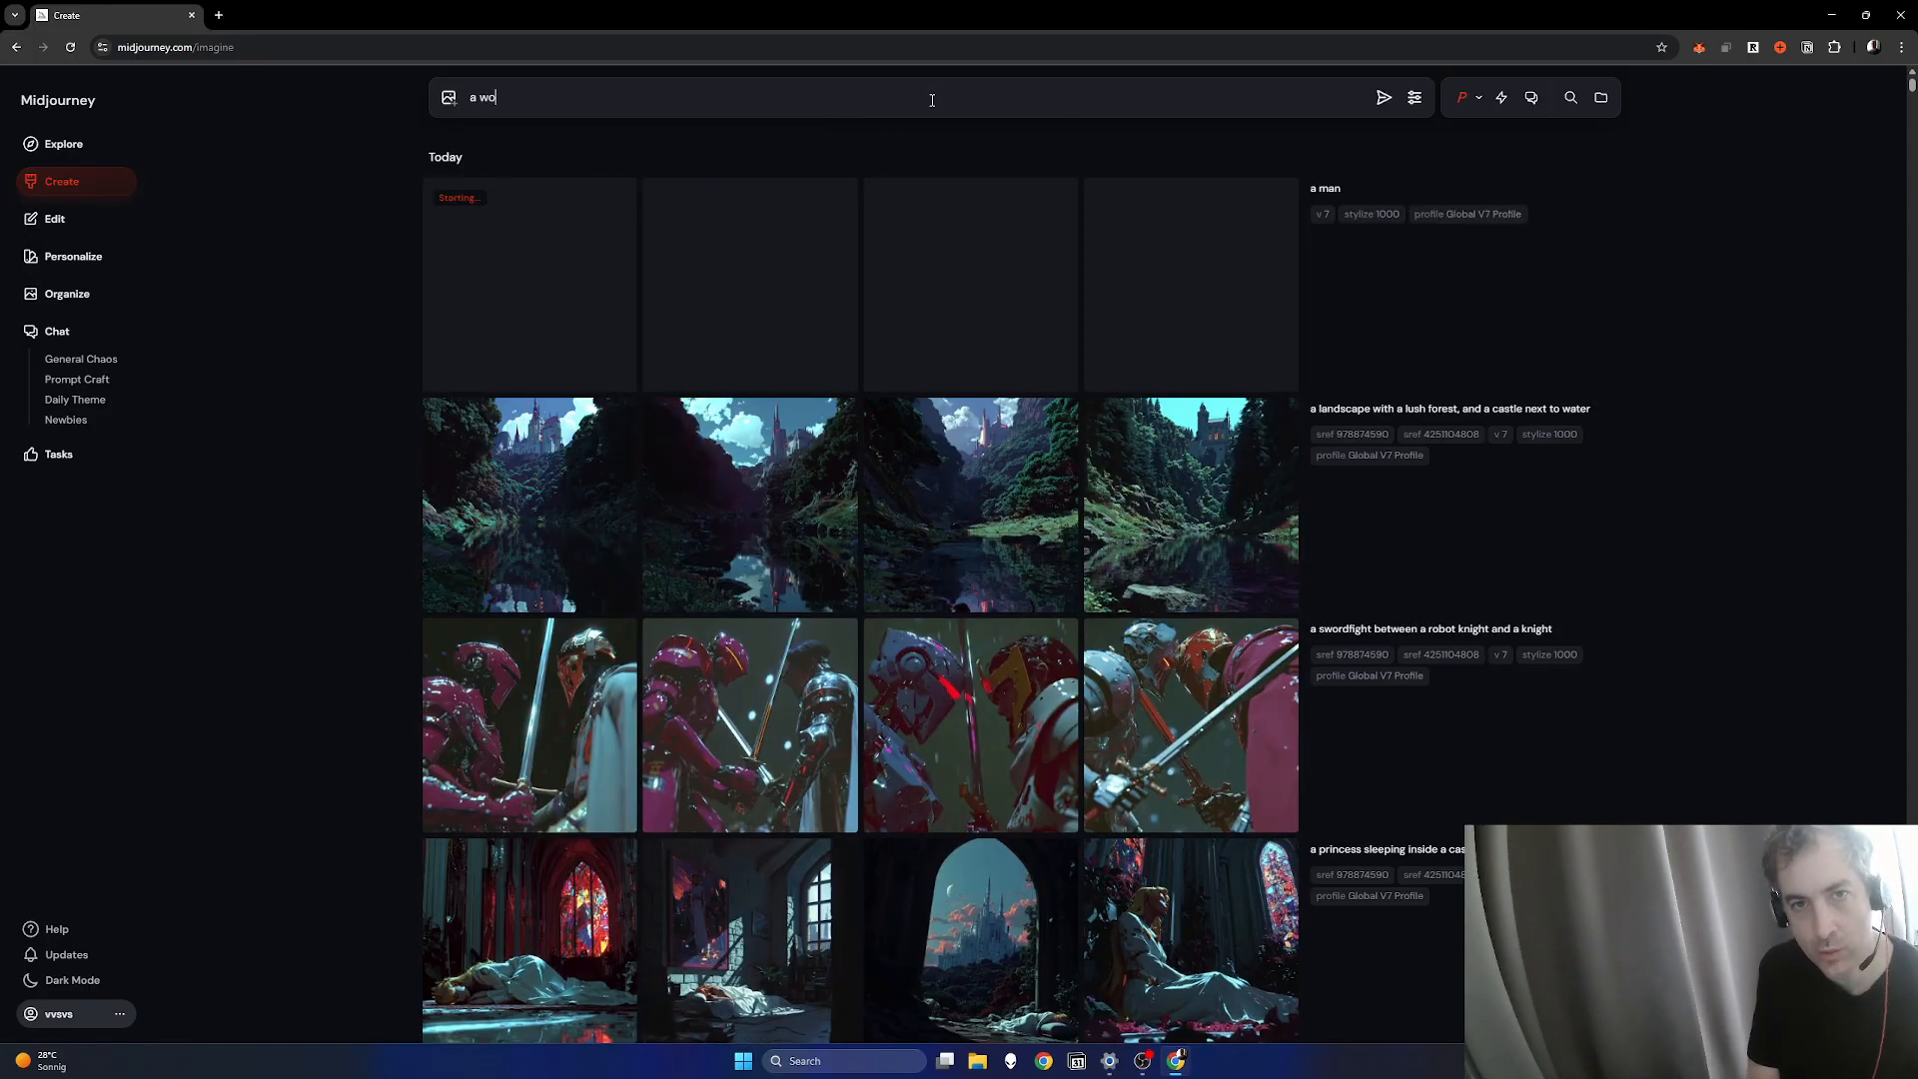
key("Return")
type("a landscape")
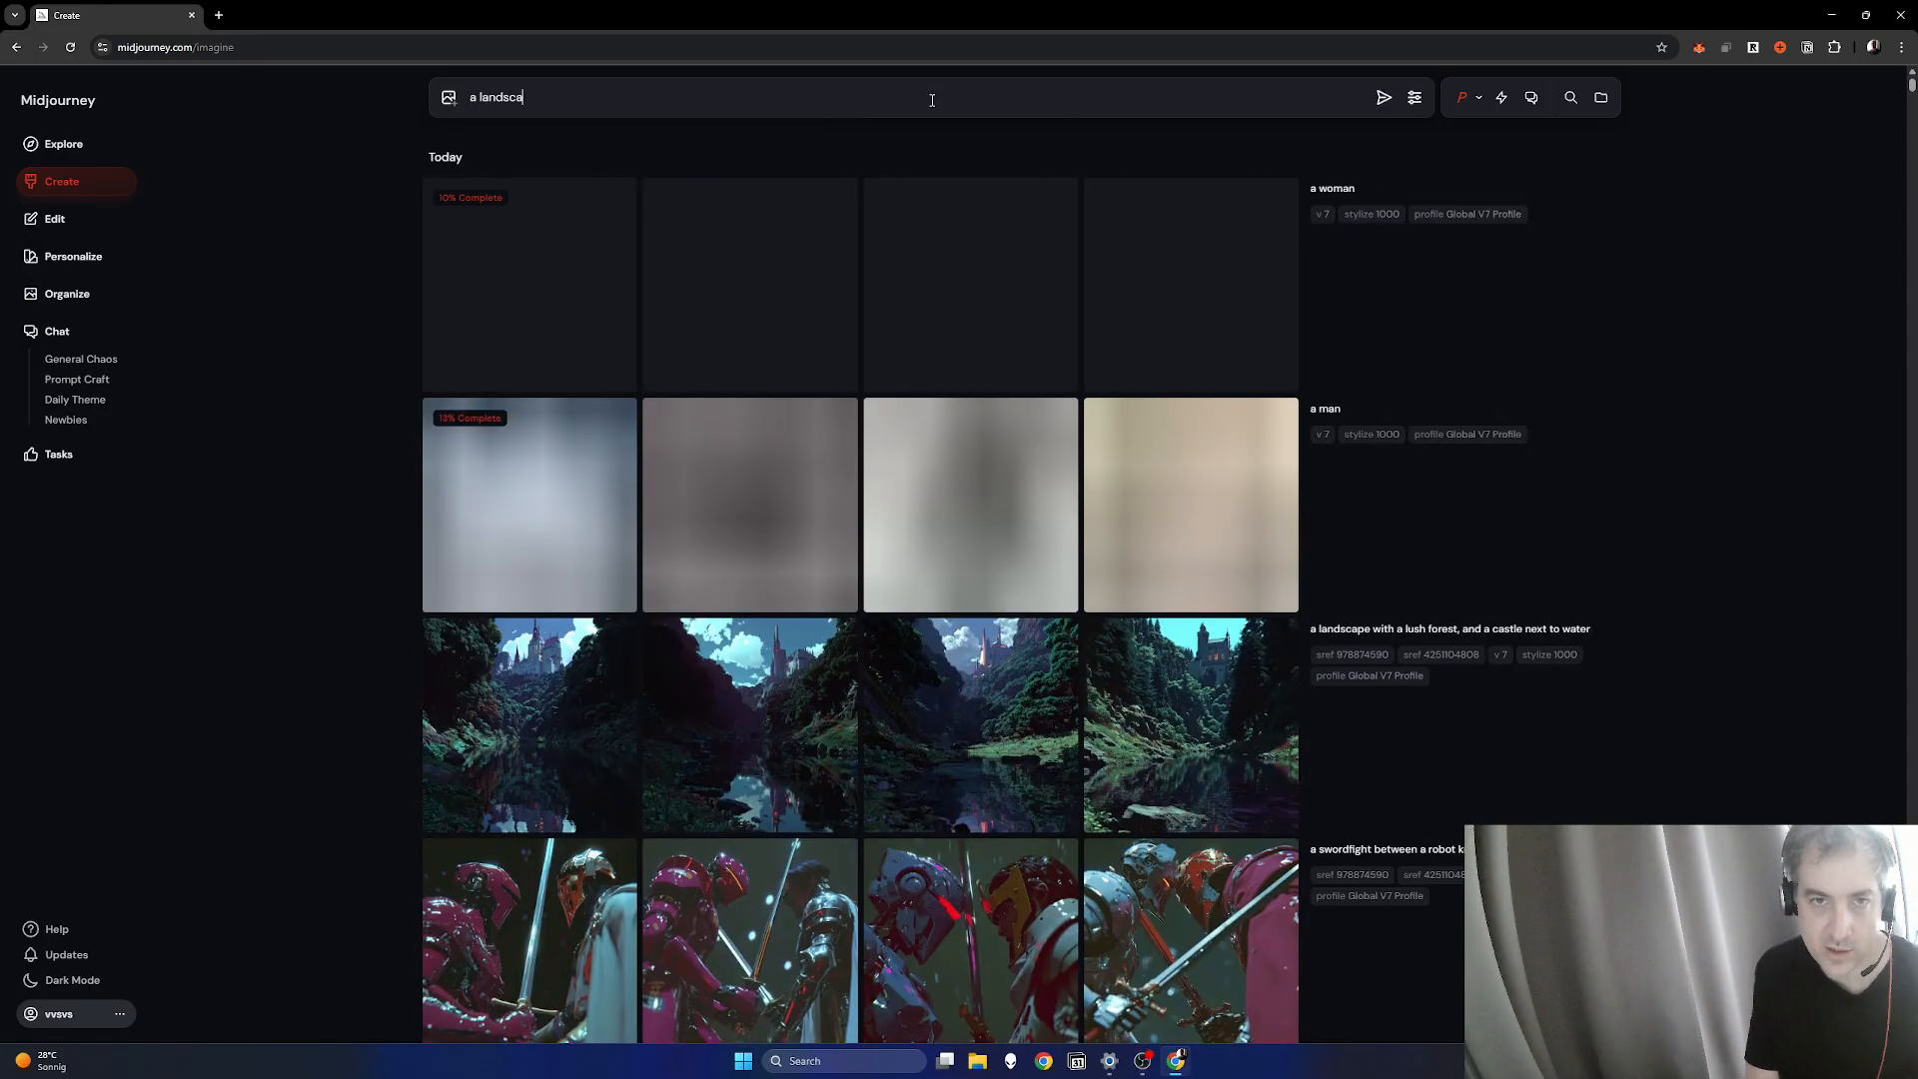
key("Return")
Step: Generate images from the prompts "an animal", "an animal in a landscape" and "closeup of a flower"
type("an animal")
key("Return")
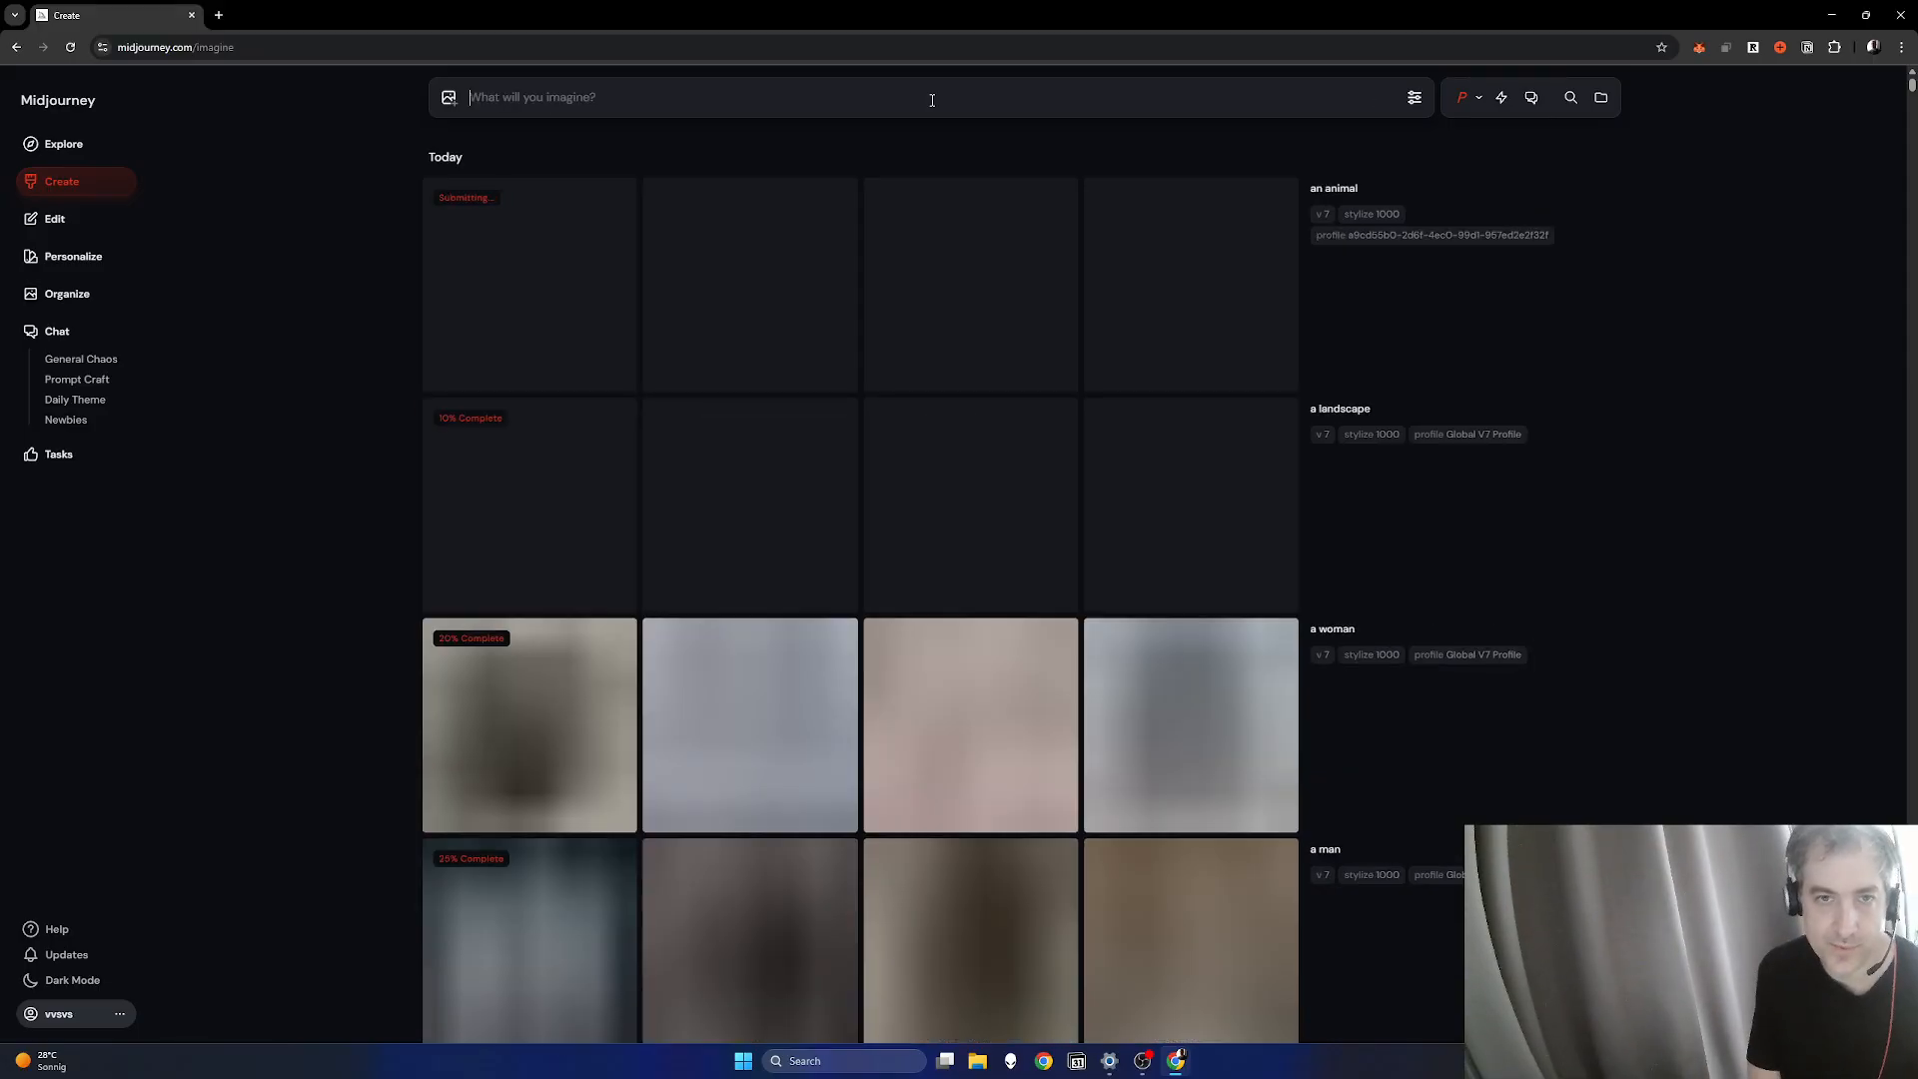
type("an animal")
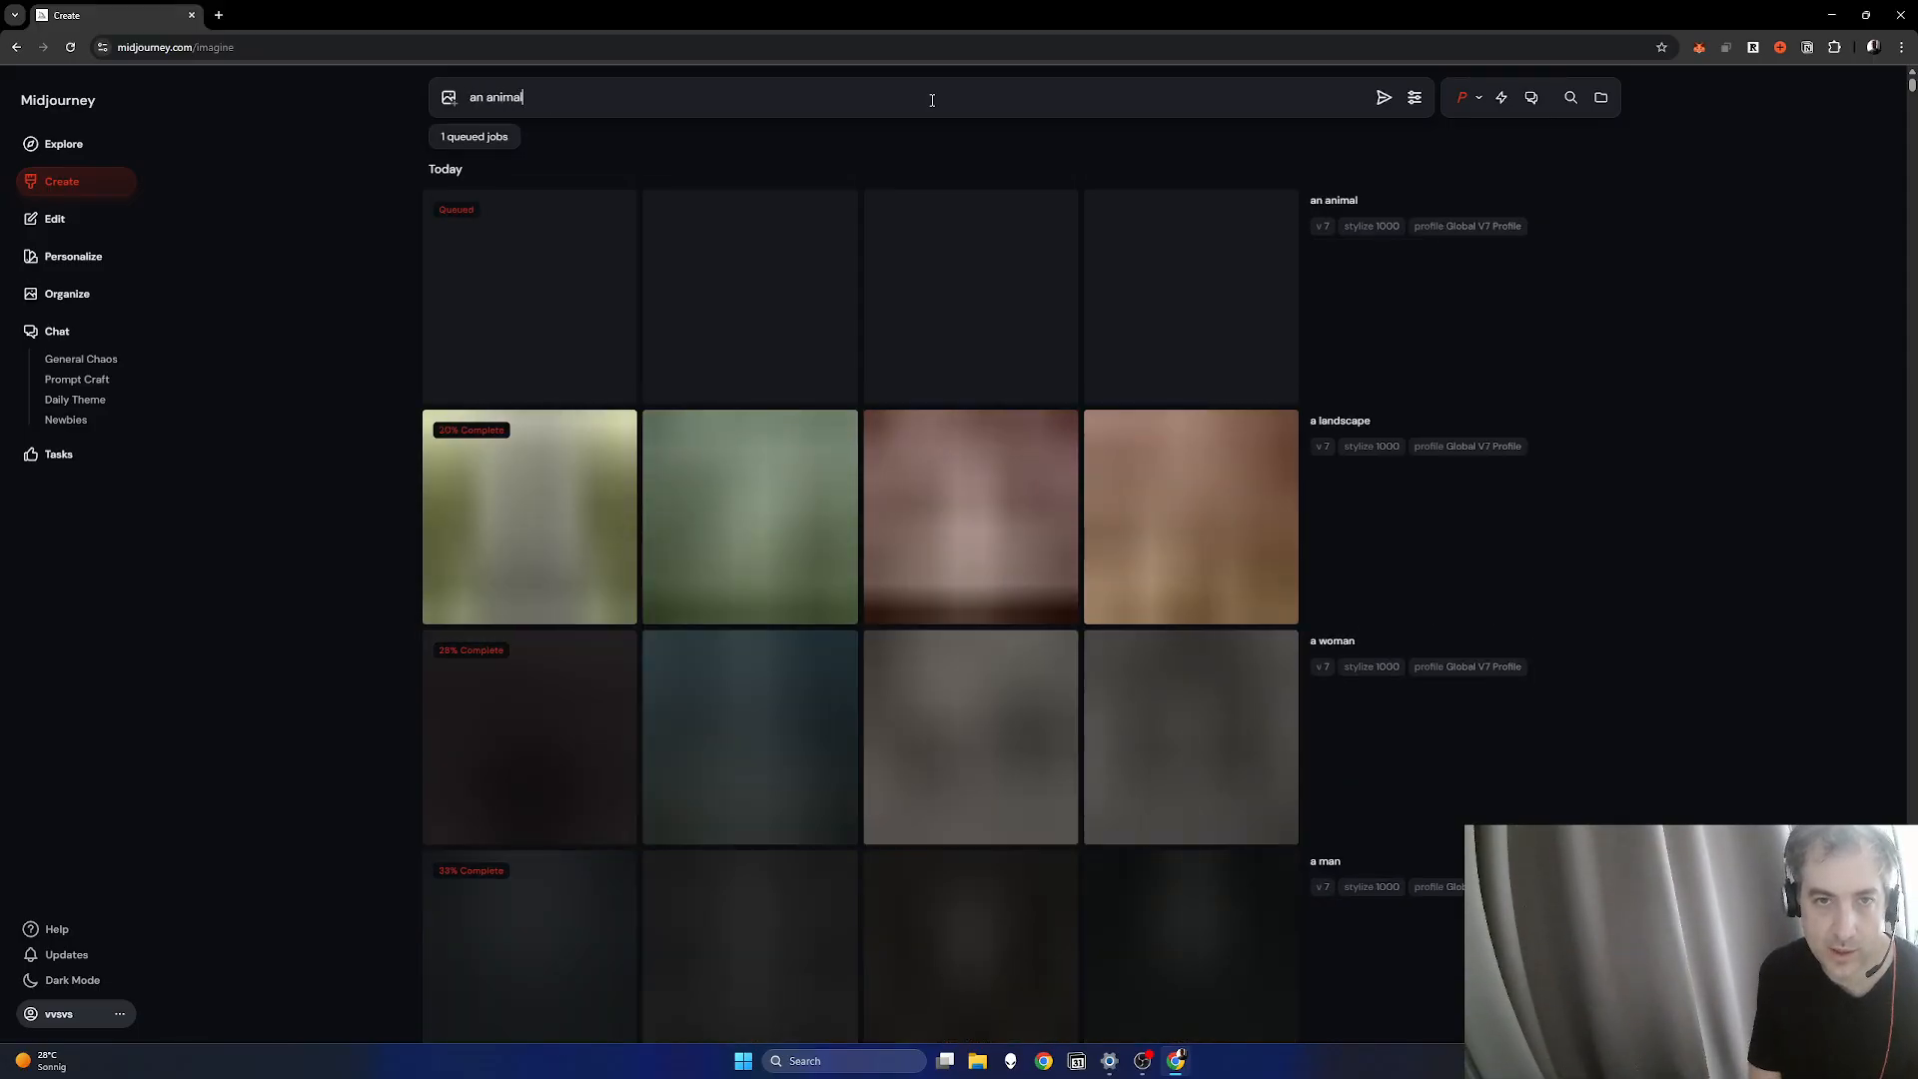
type(" in a landscape")
key("Return")
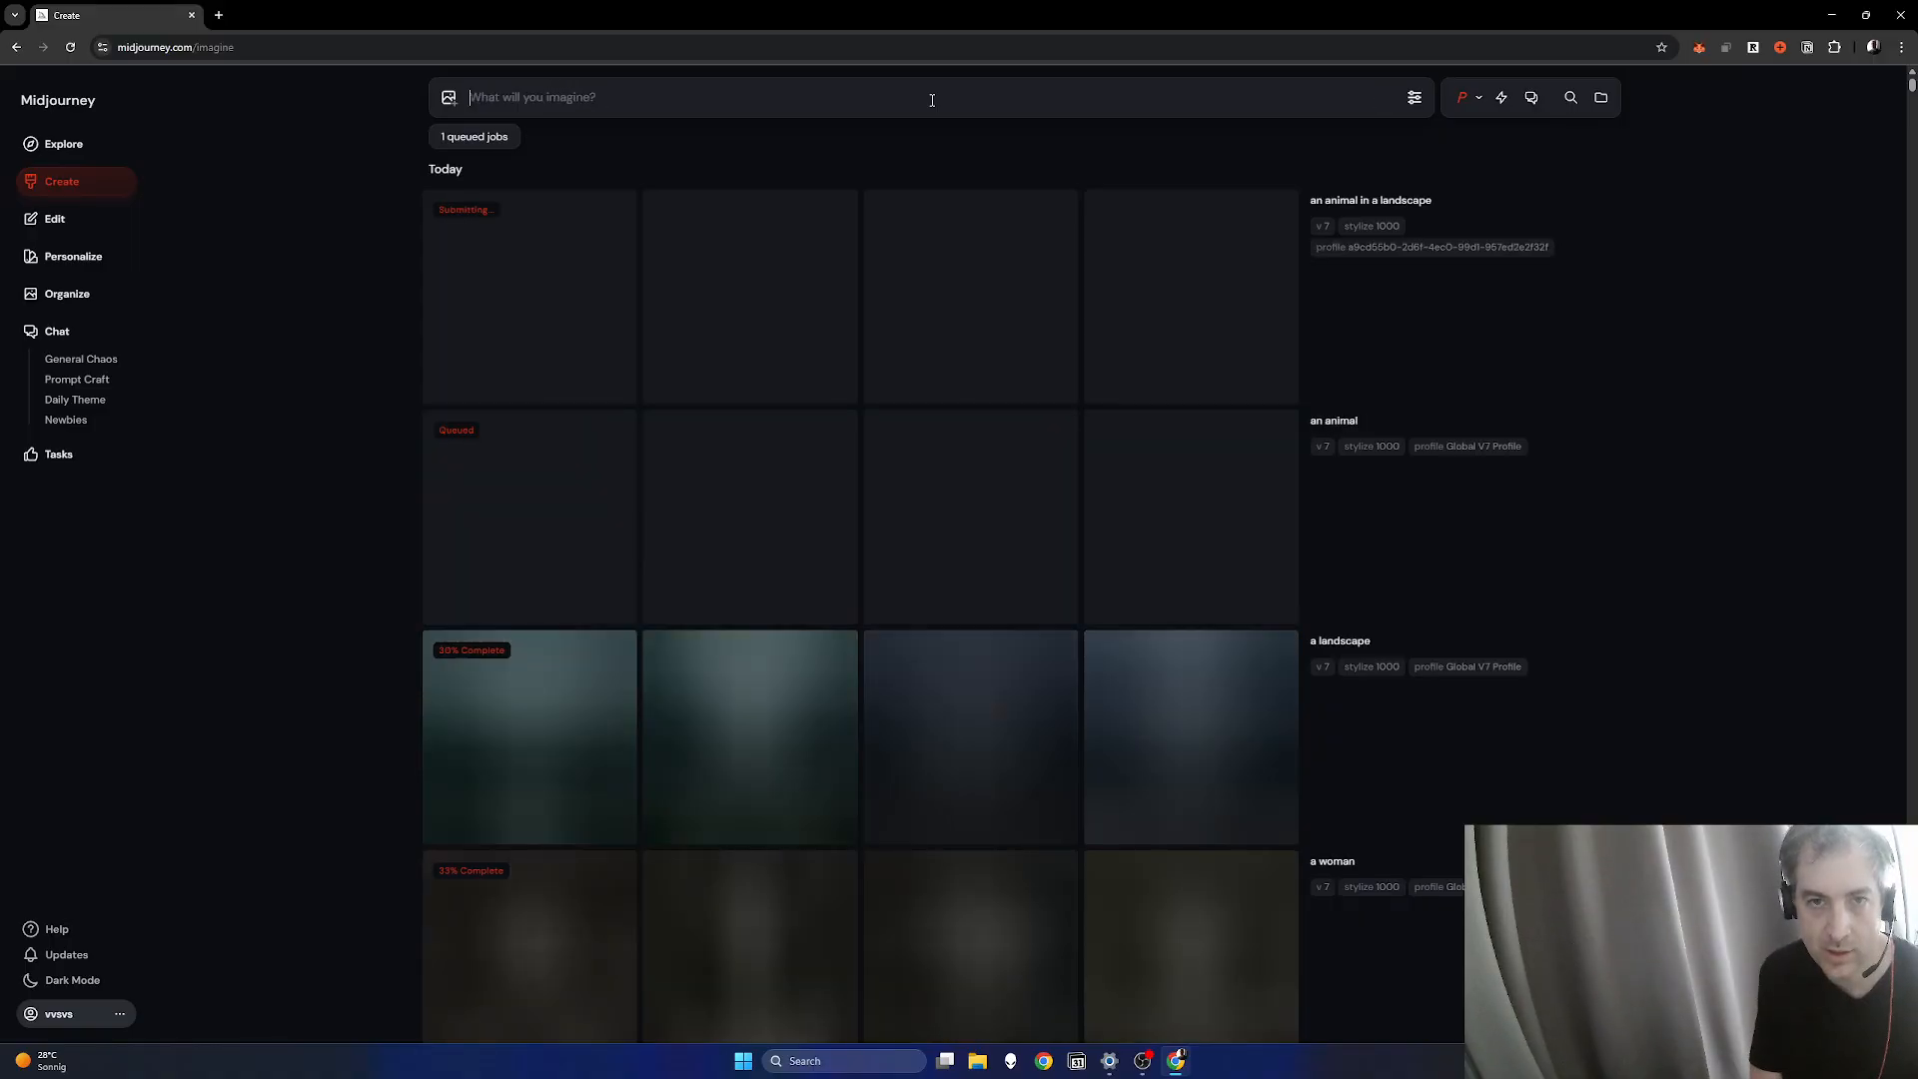
type("closeup ")
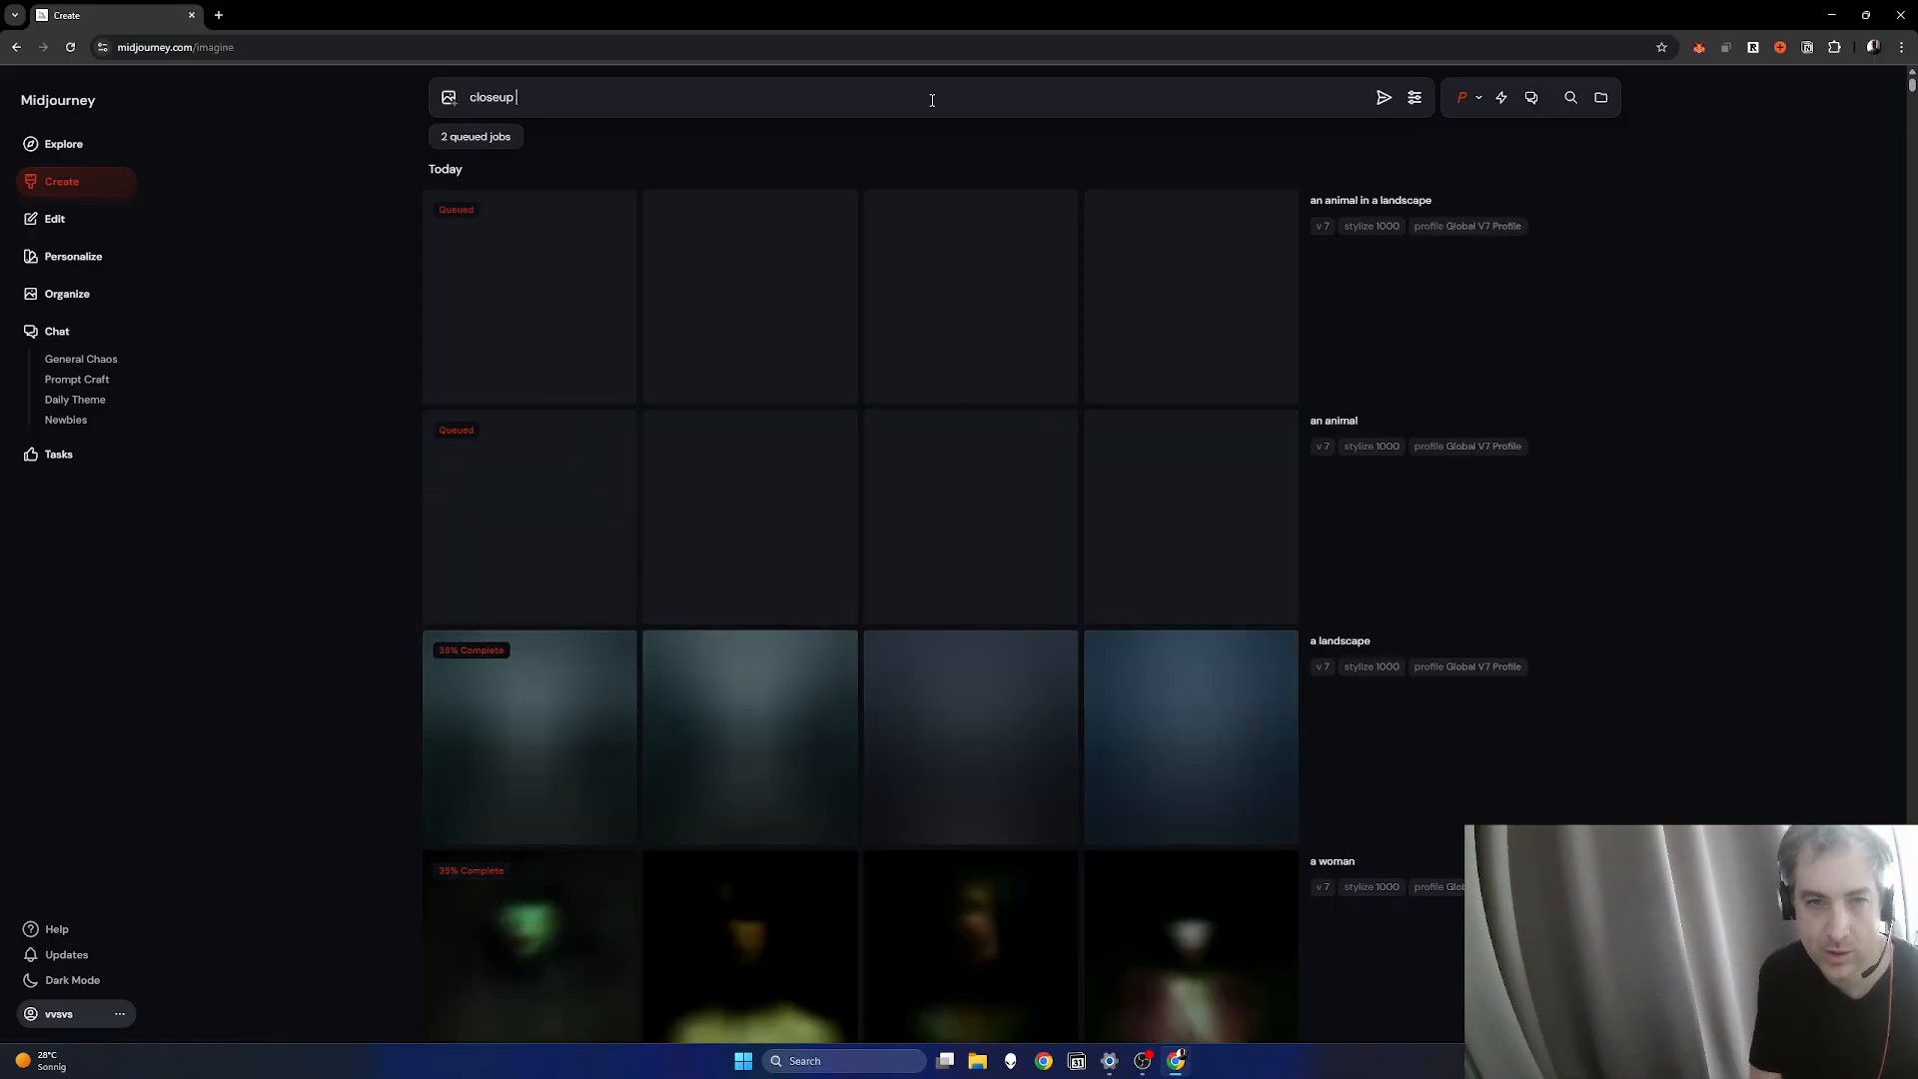
type("of a flower")
key("Return")
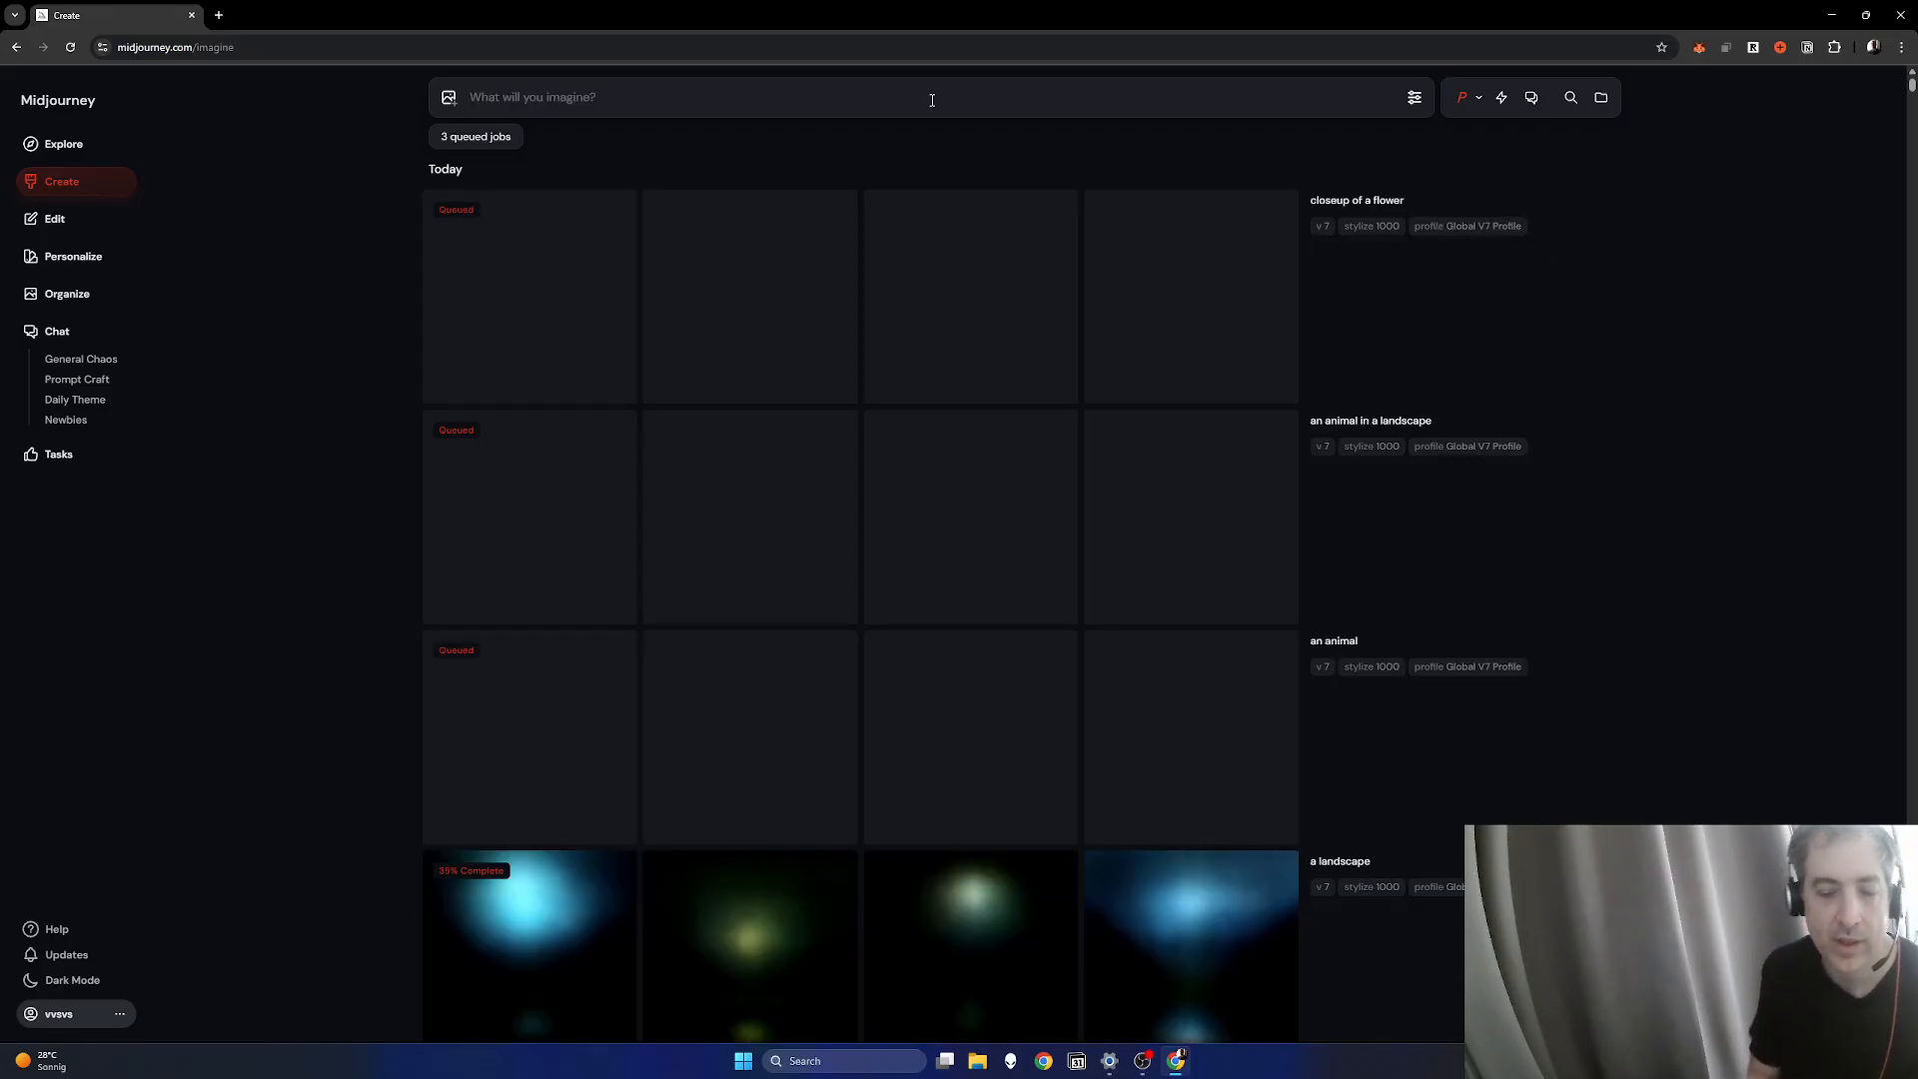
Step: Examine the style of the newly generated flower, animal, landscape, woman and man images in the feed
scroll(1398, 350, "down", 6)
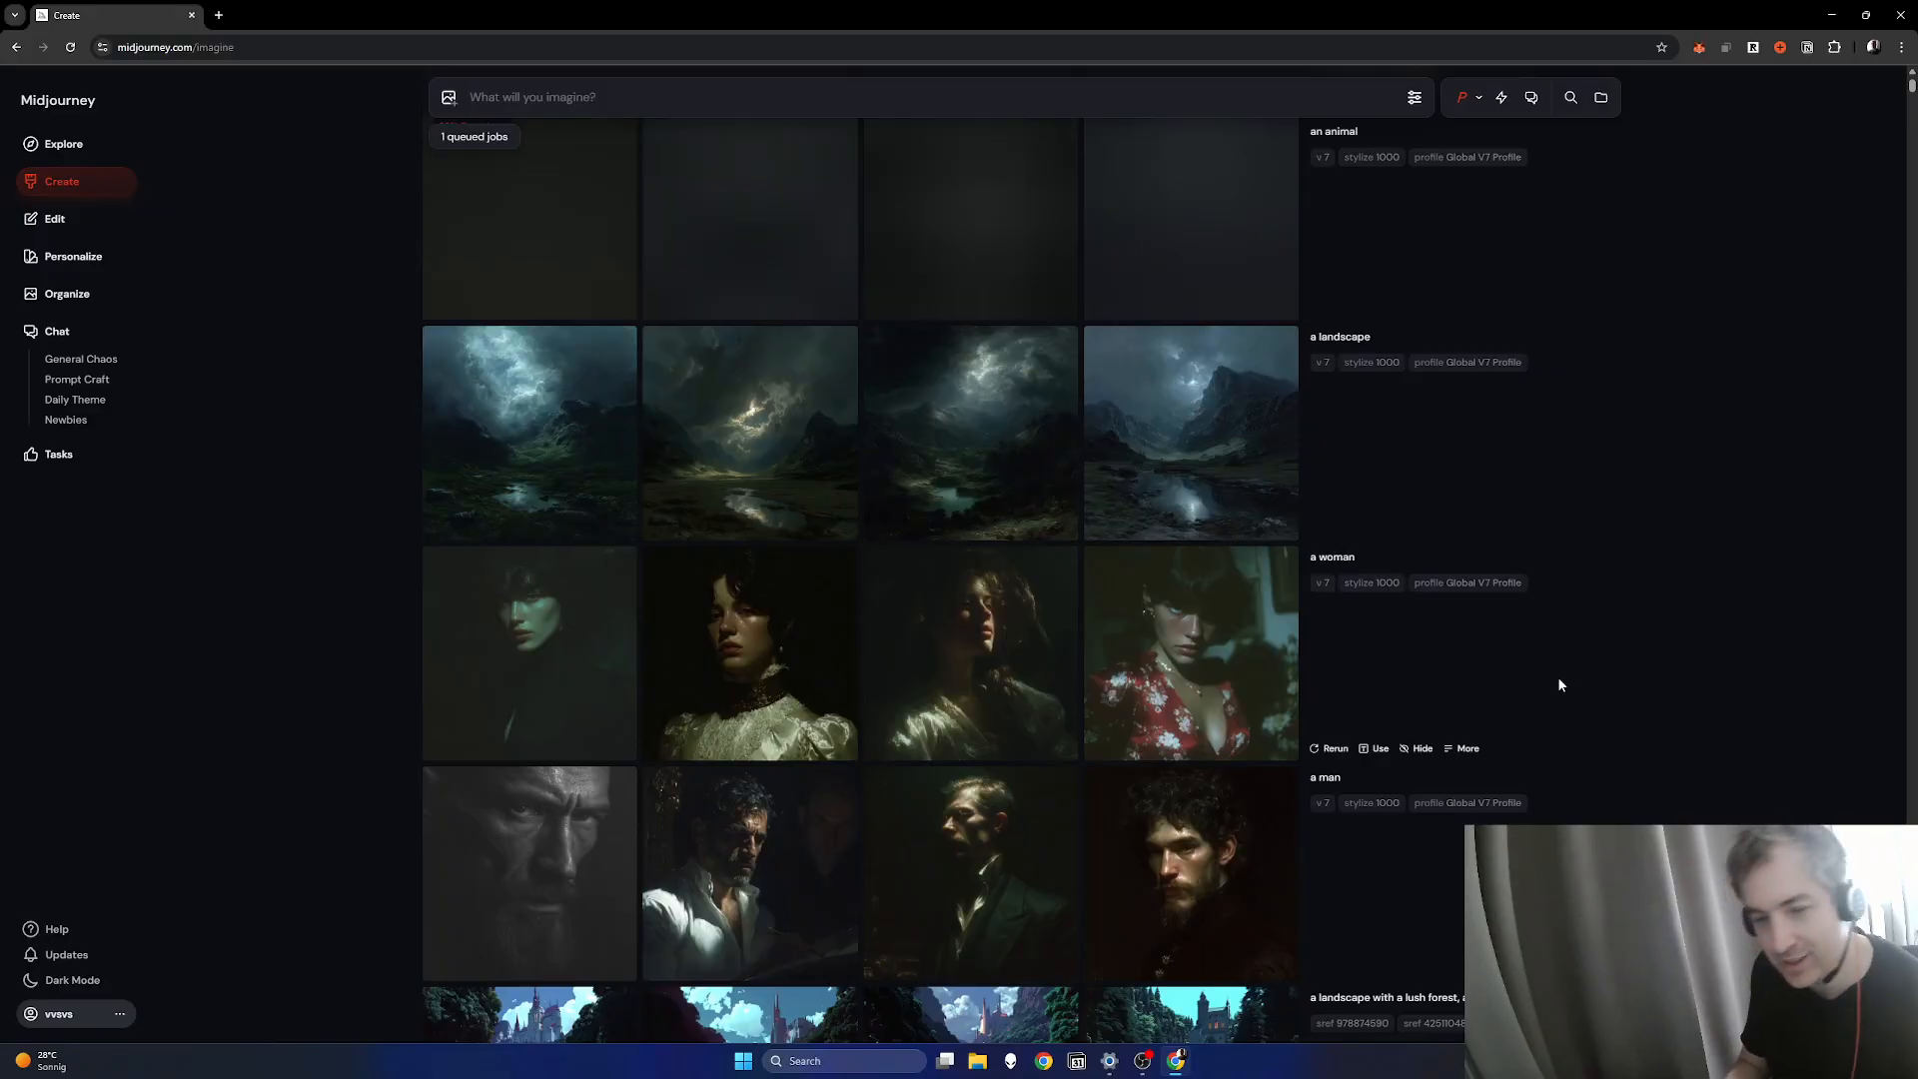
scroll(1566, 682, "down", 2)
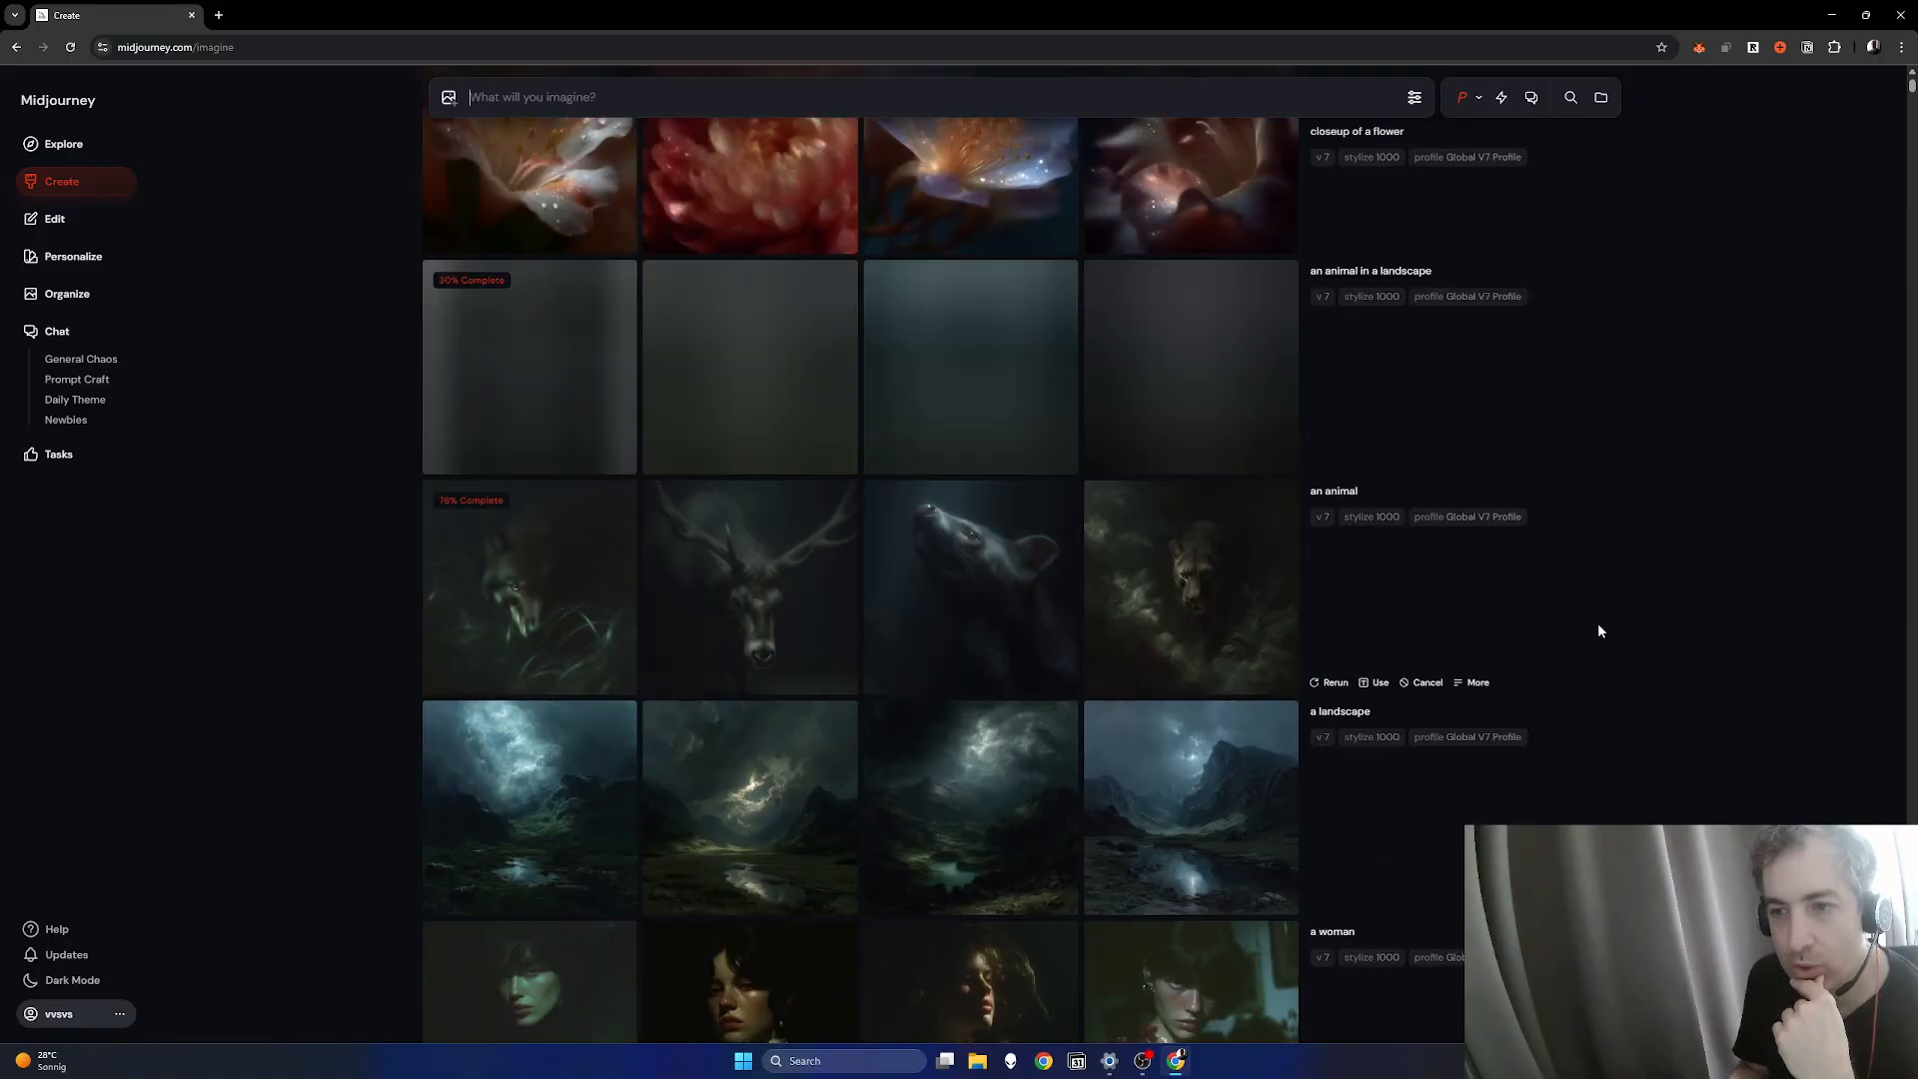
scroll(1608, 625, "up", 2)
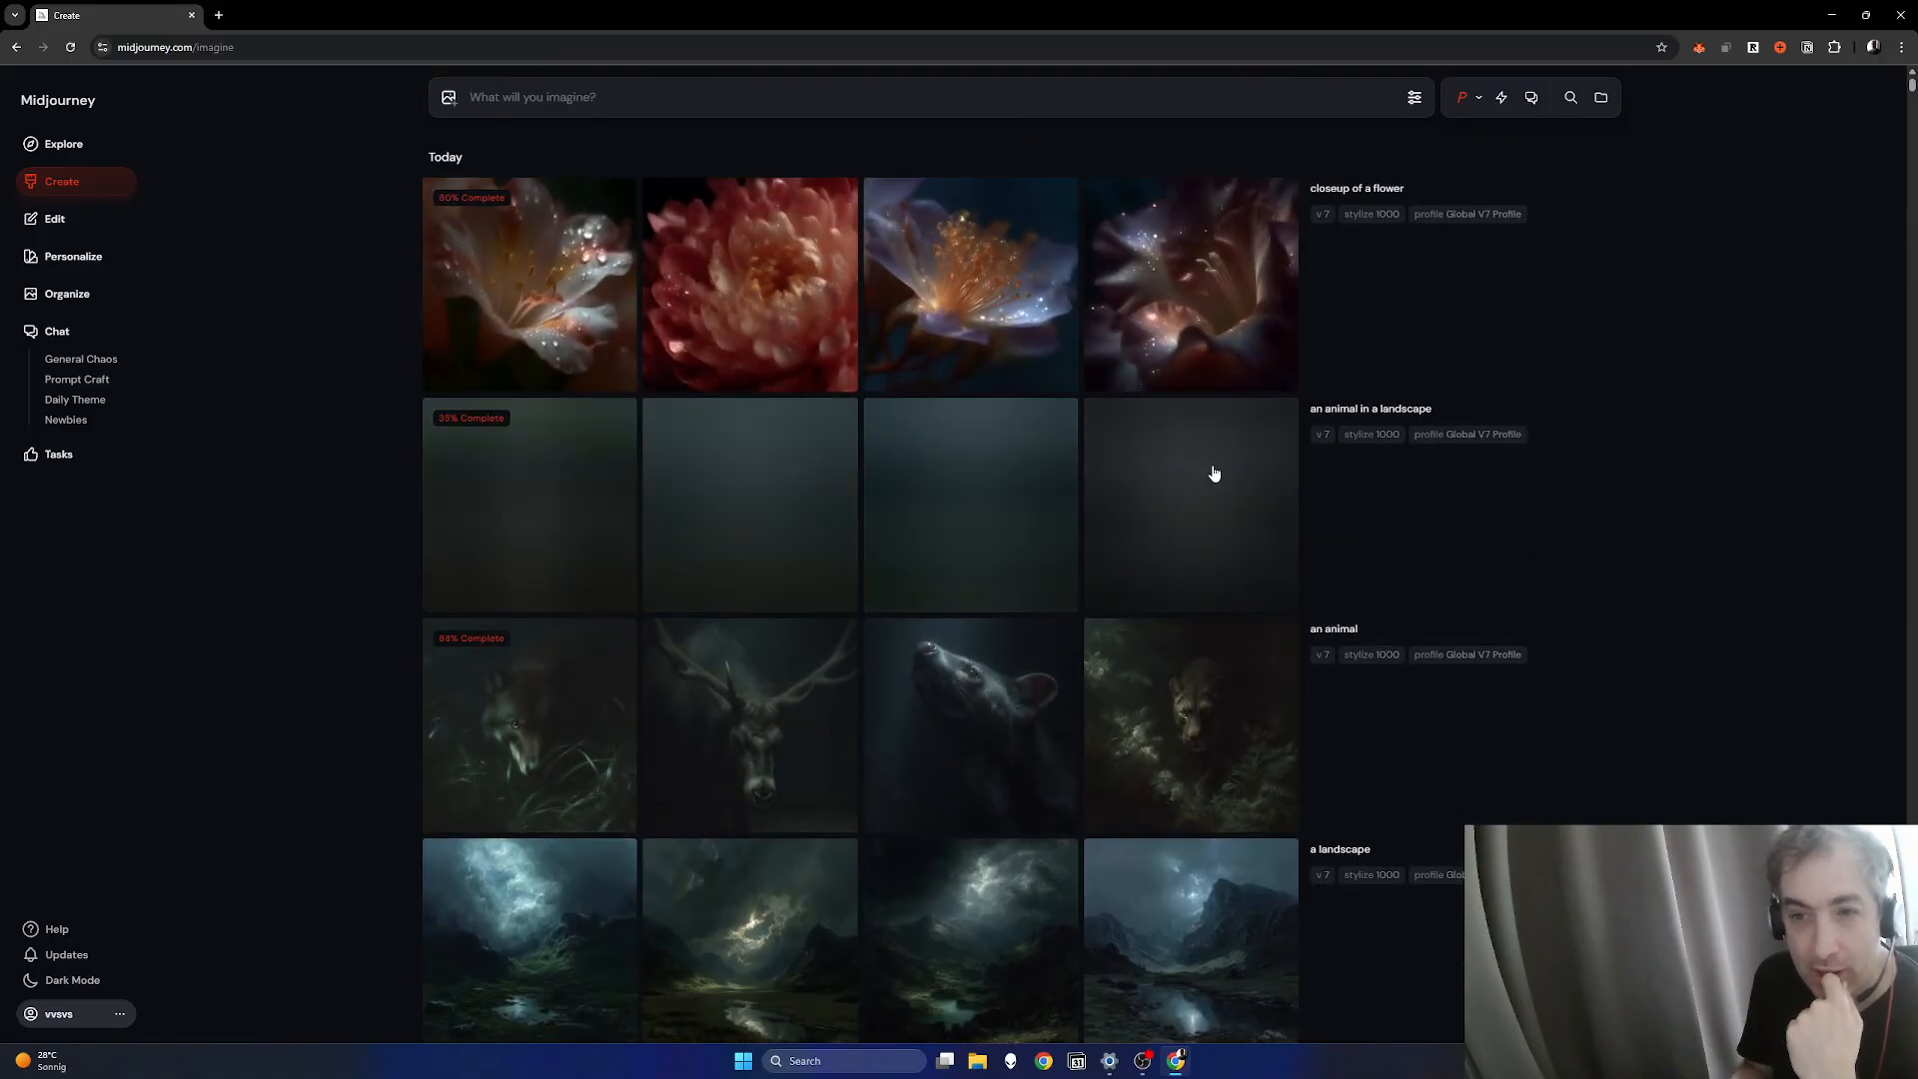
scroll(1214, 473, "down", 3)
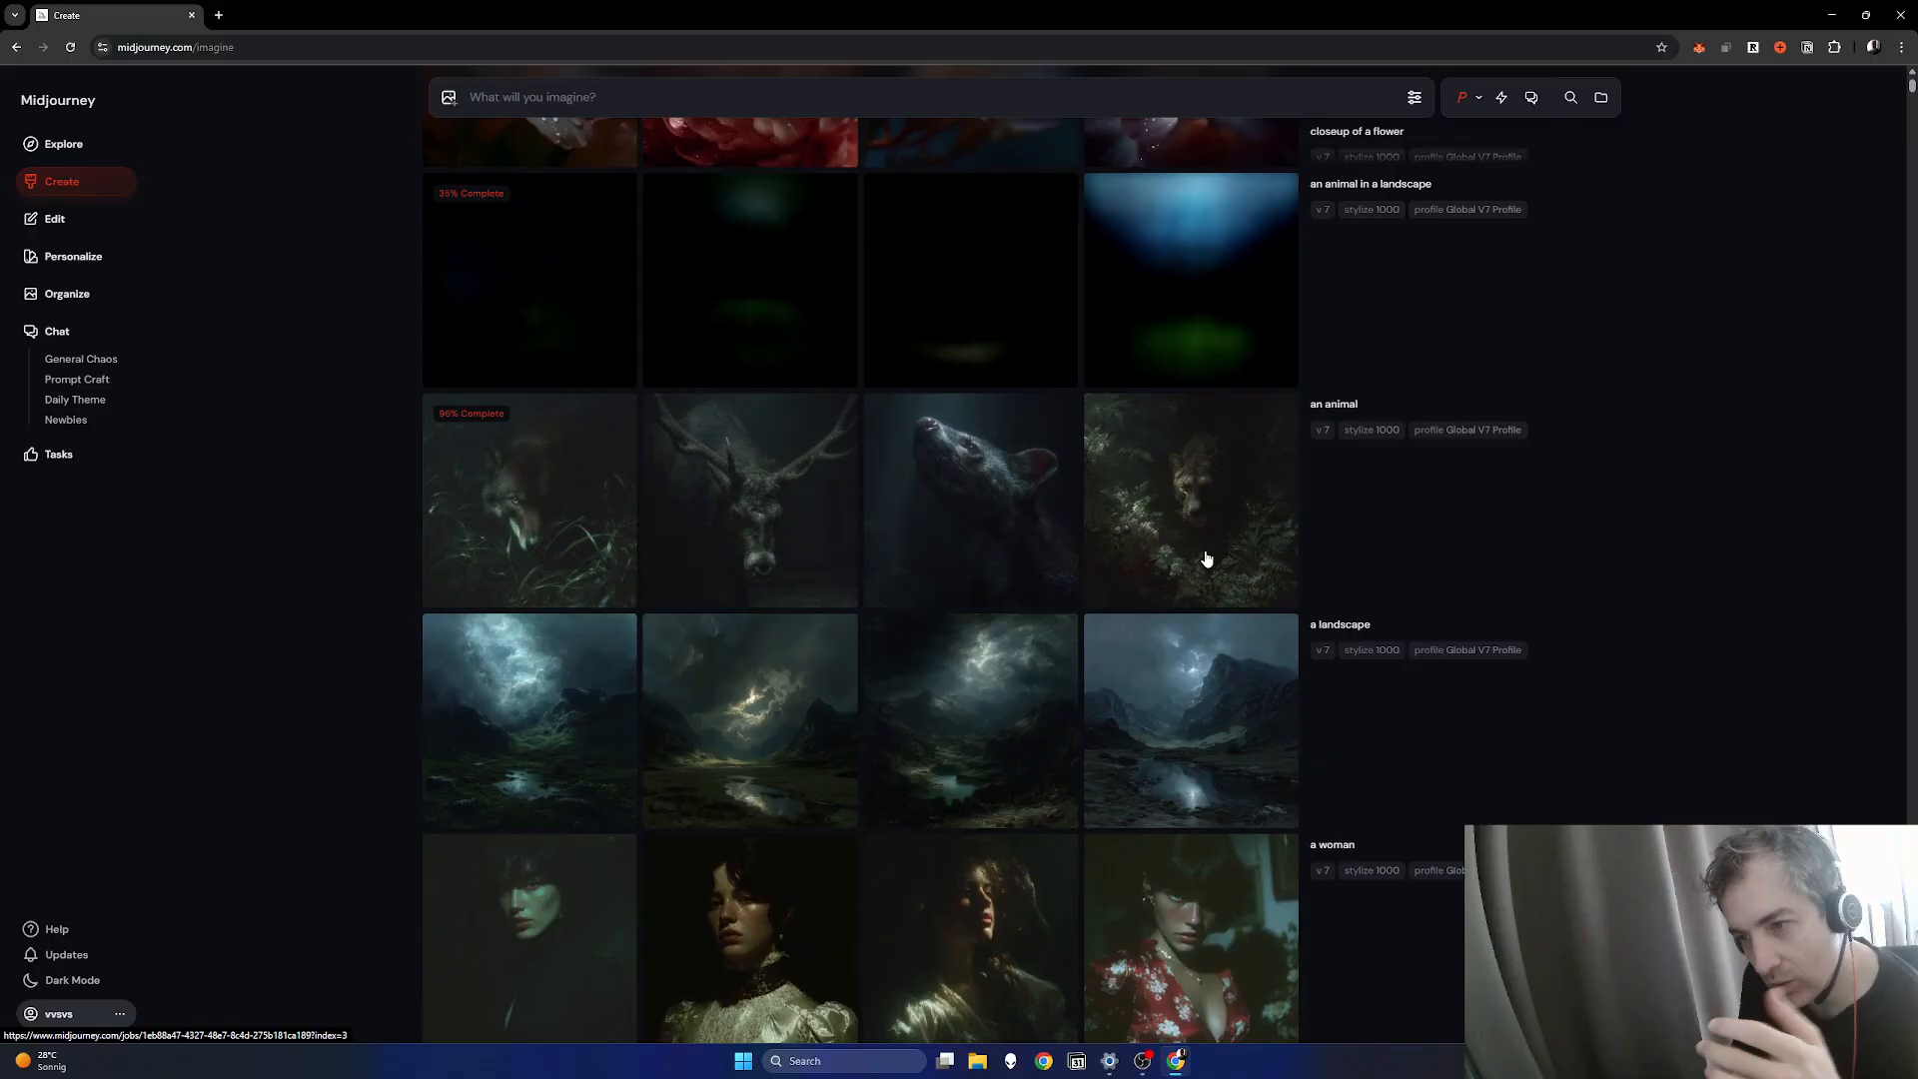
scroll(1206, 559, "up", 3)
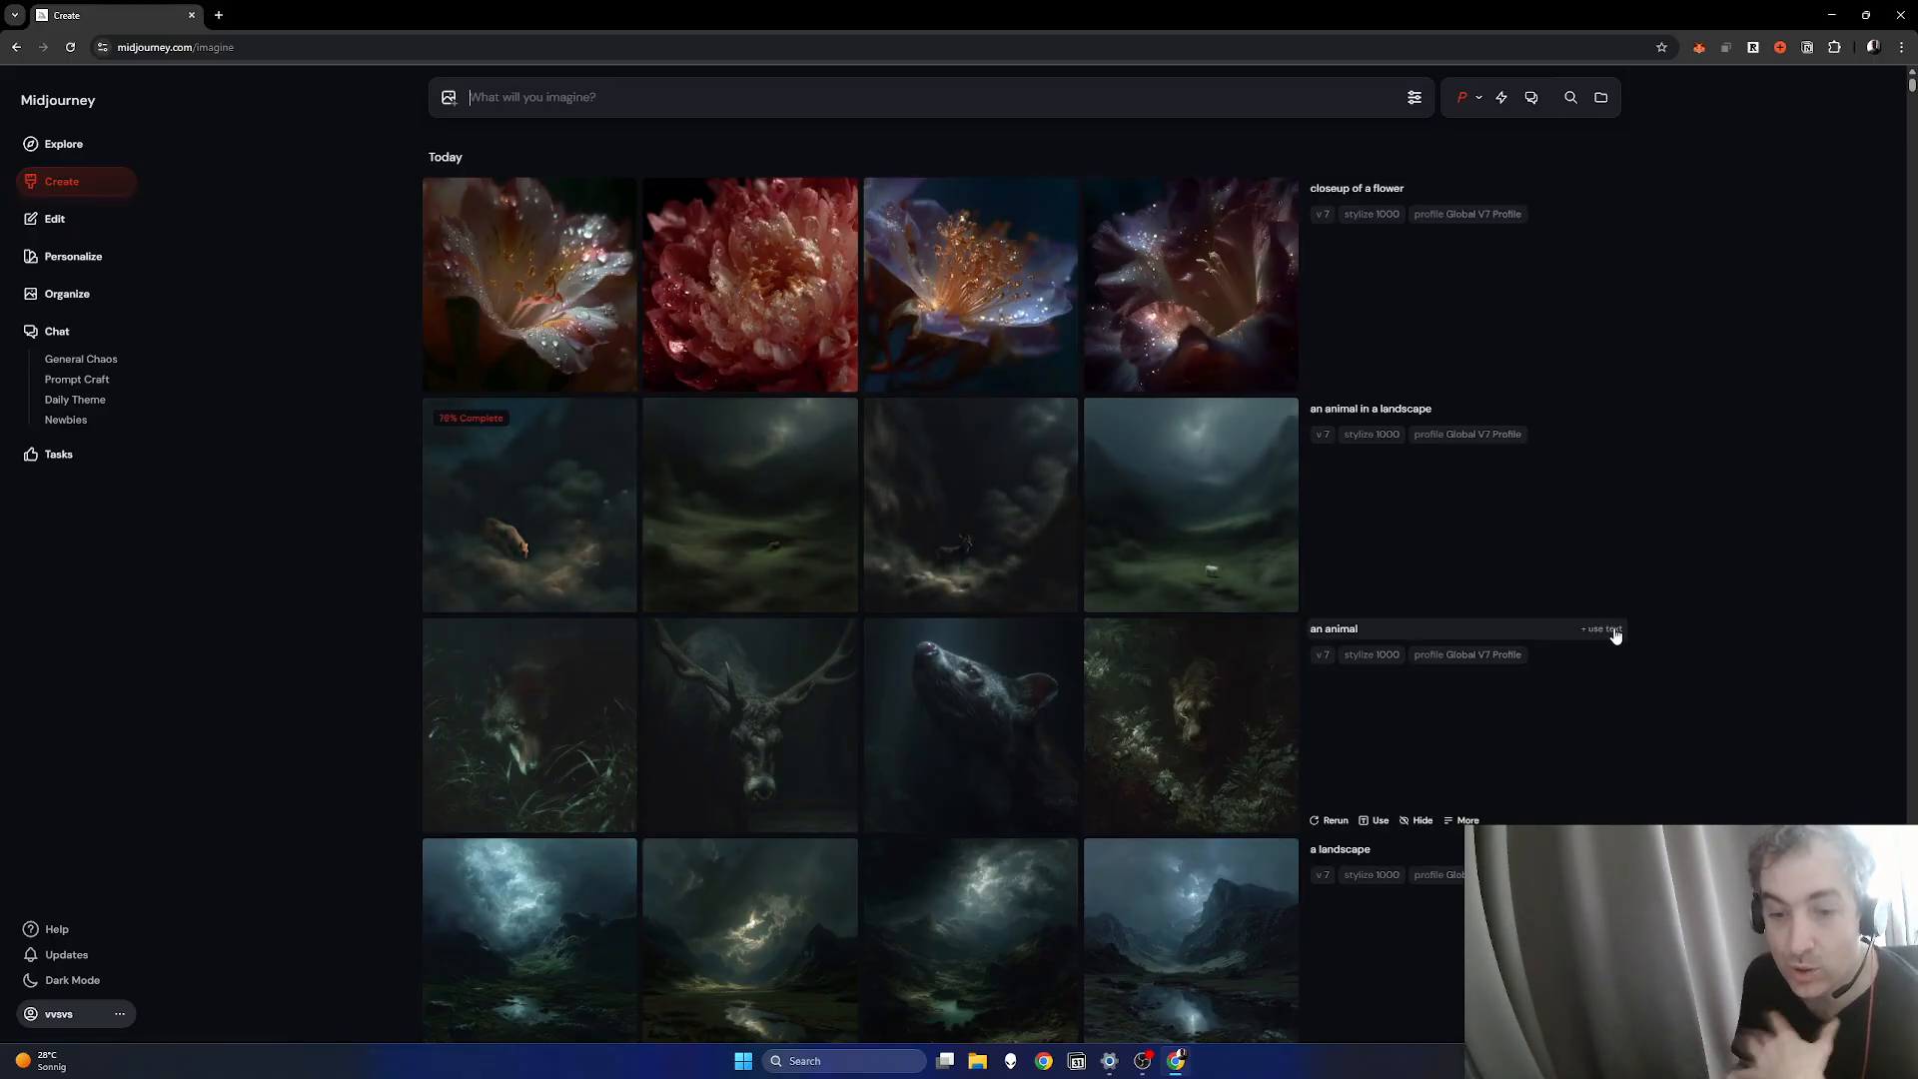
scroll(1638, 574, "down", 5)
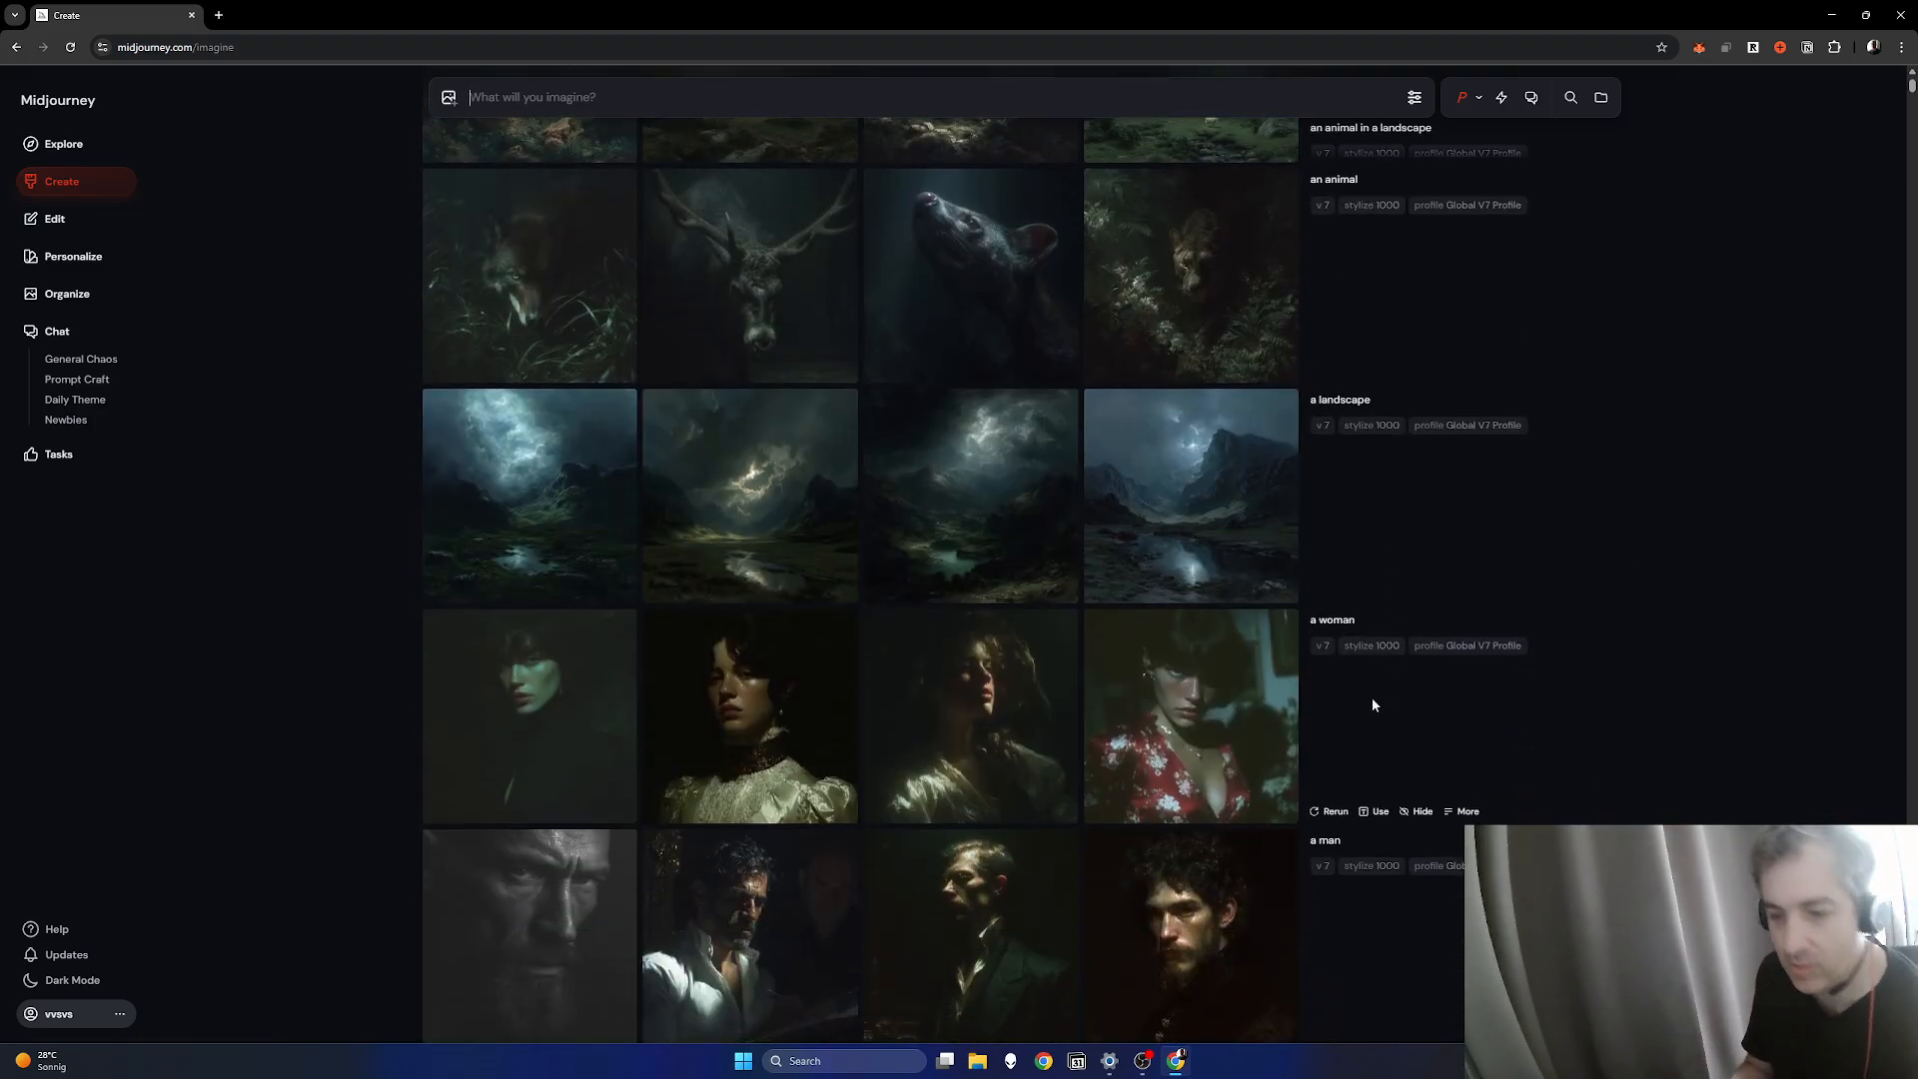
scroll(1588, 639, "up", 2)
scroll(1592, 647, "up", 3)
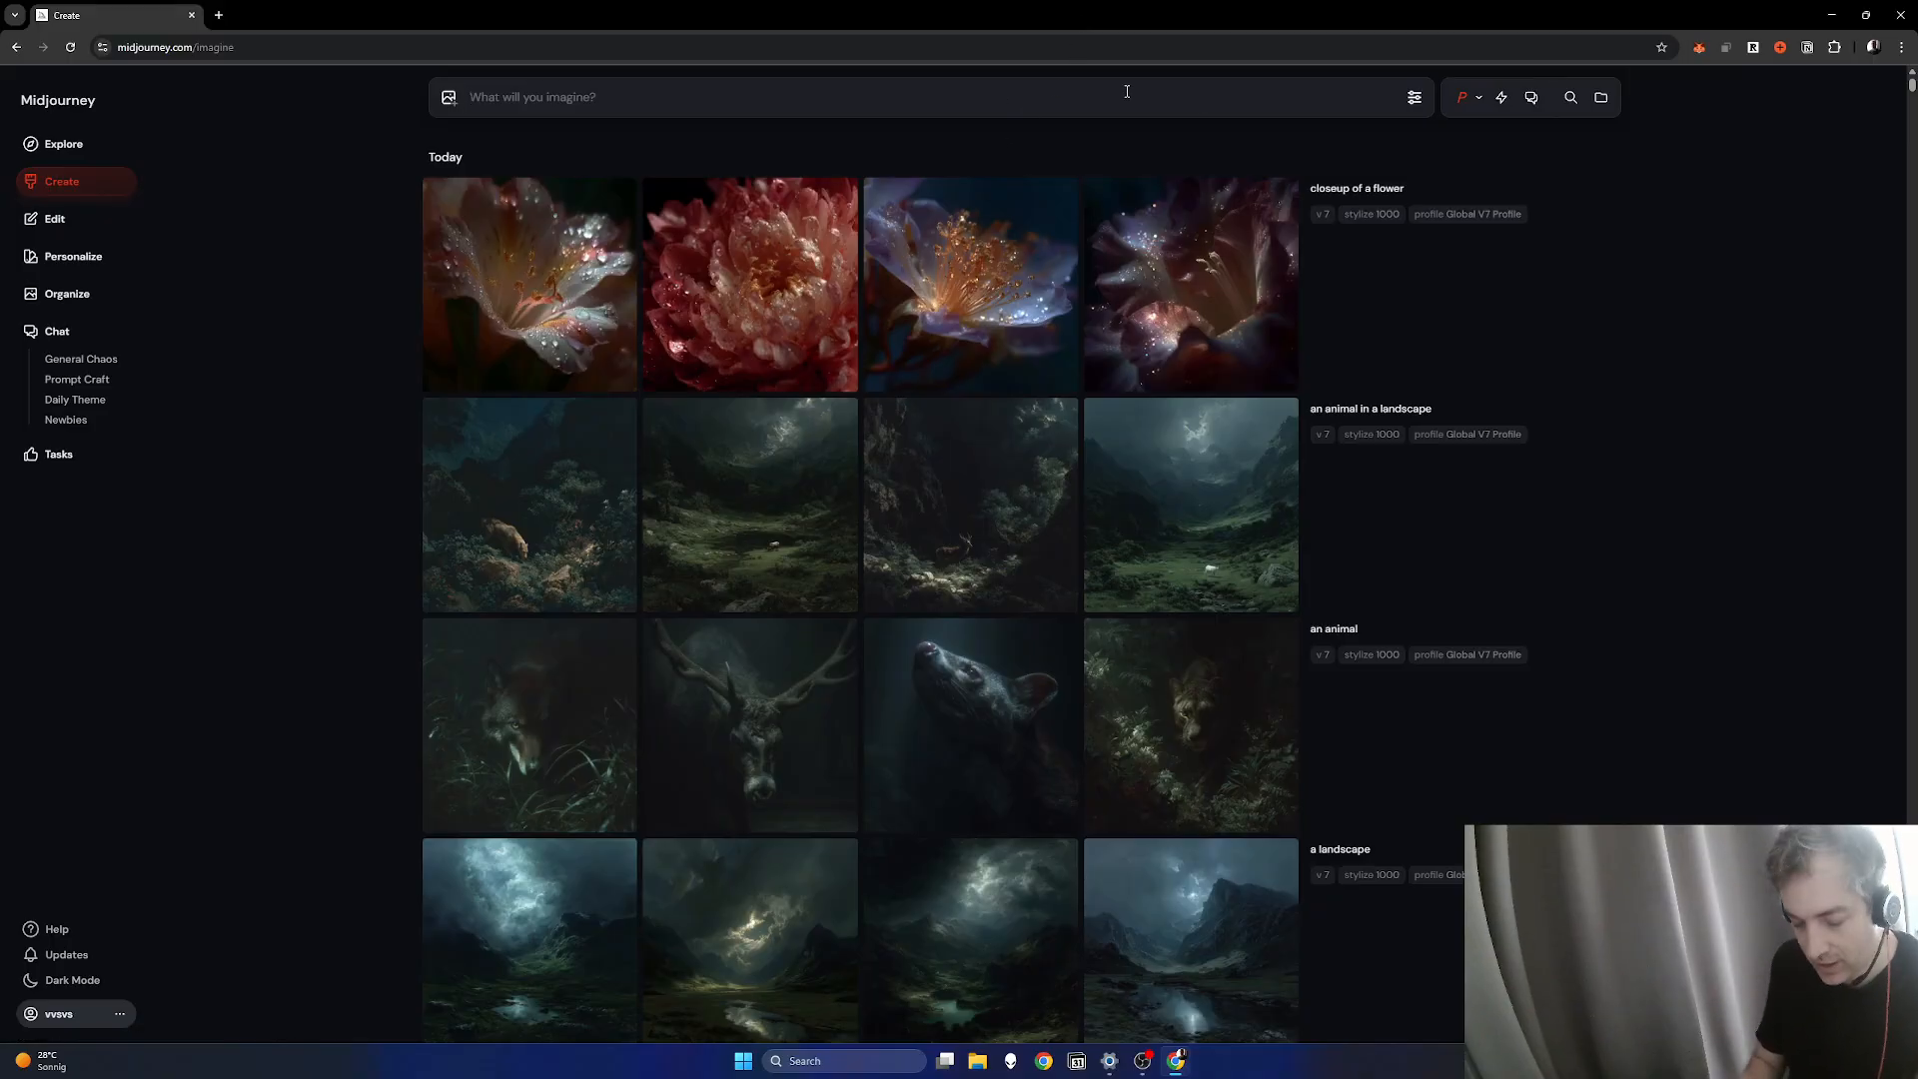
Step: Generate images from the prompt "a man --sref random"
type("a ma")
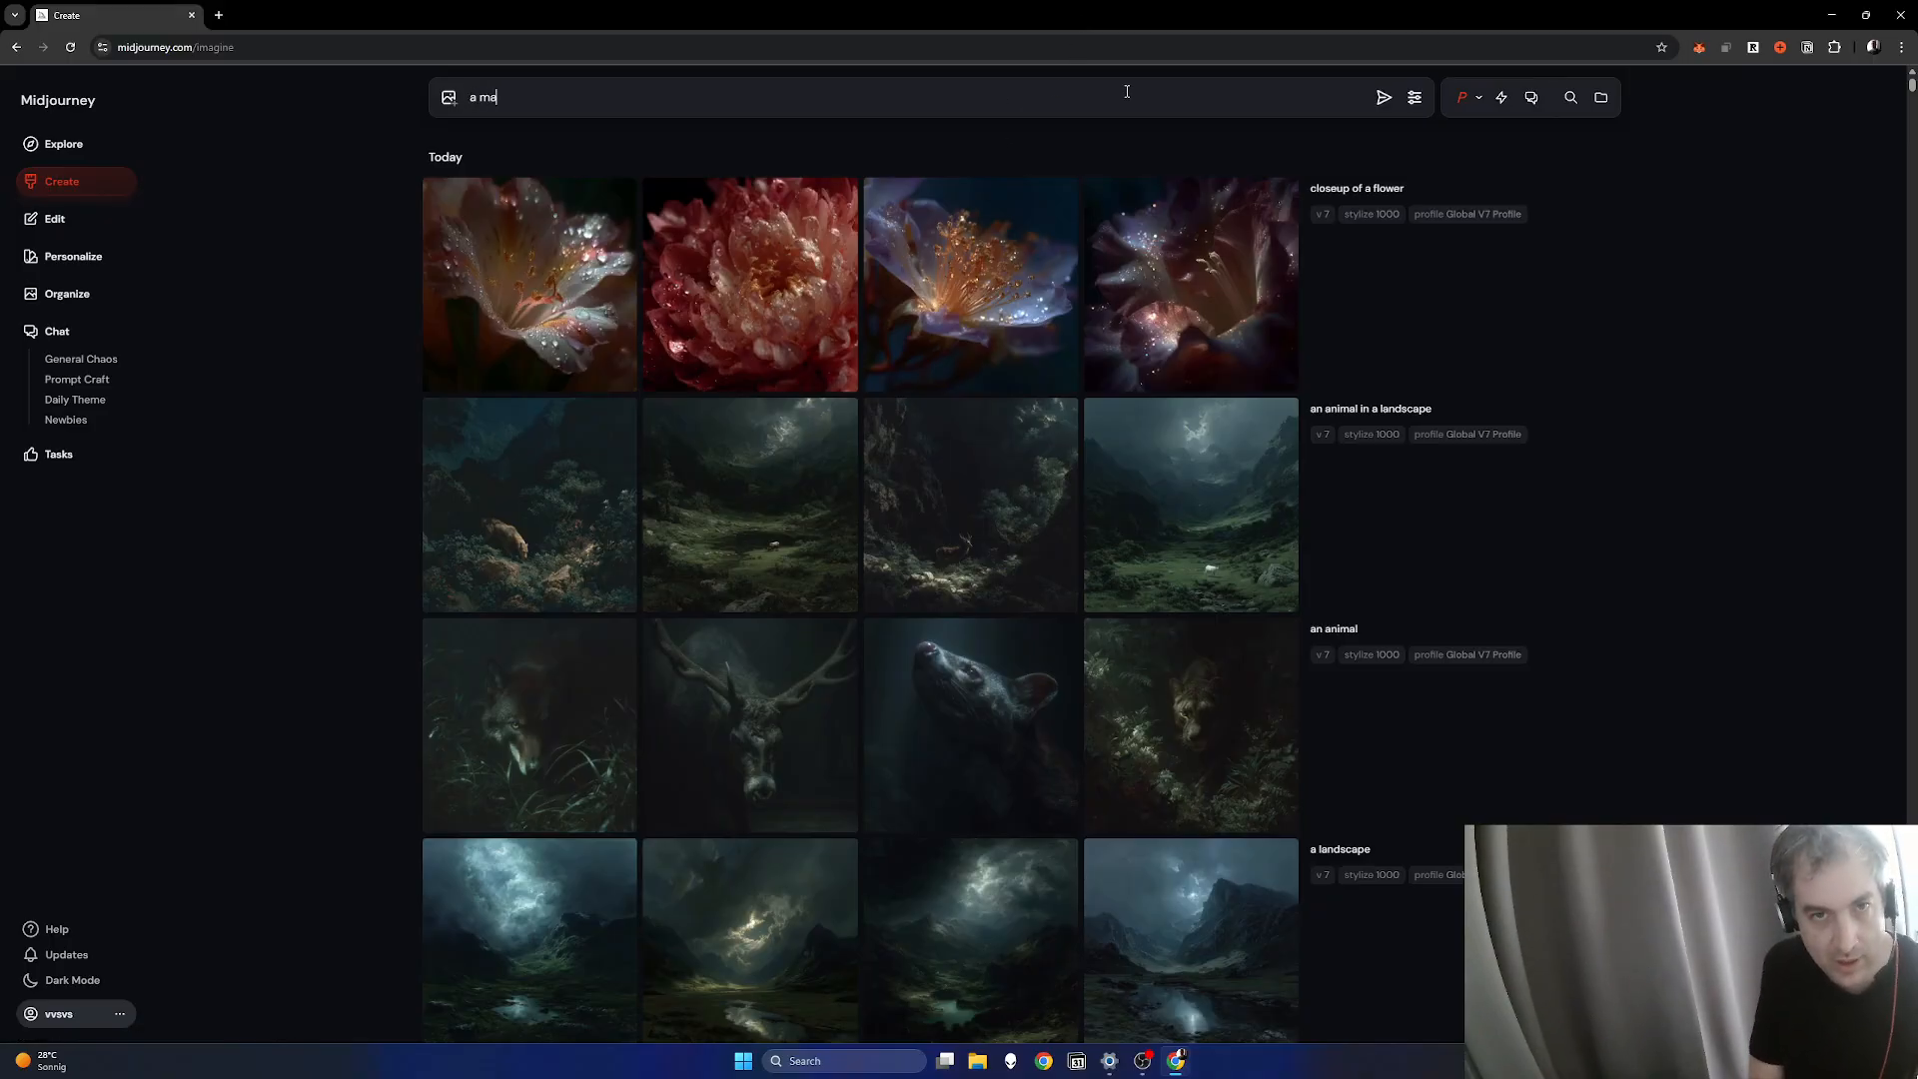
type("n -")
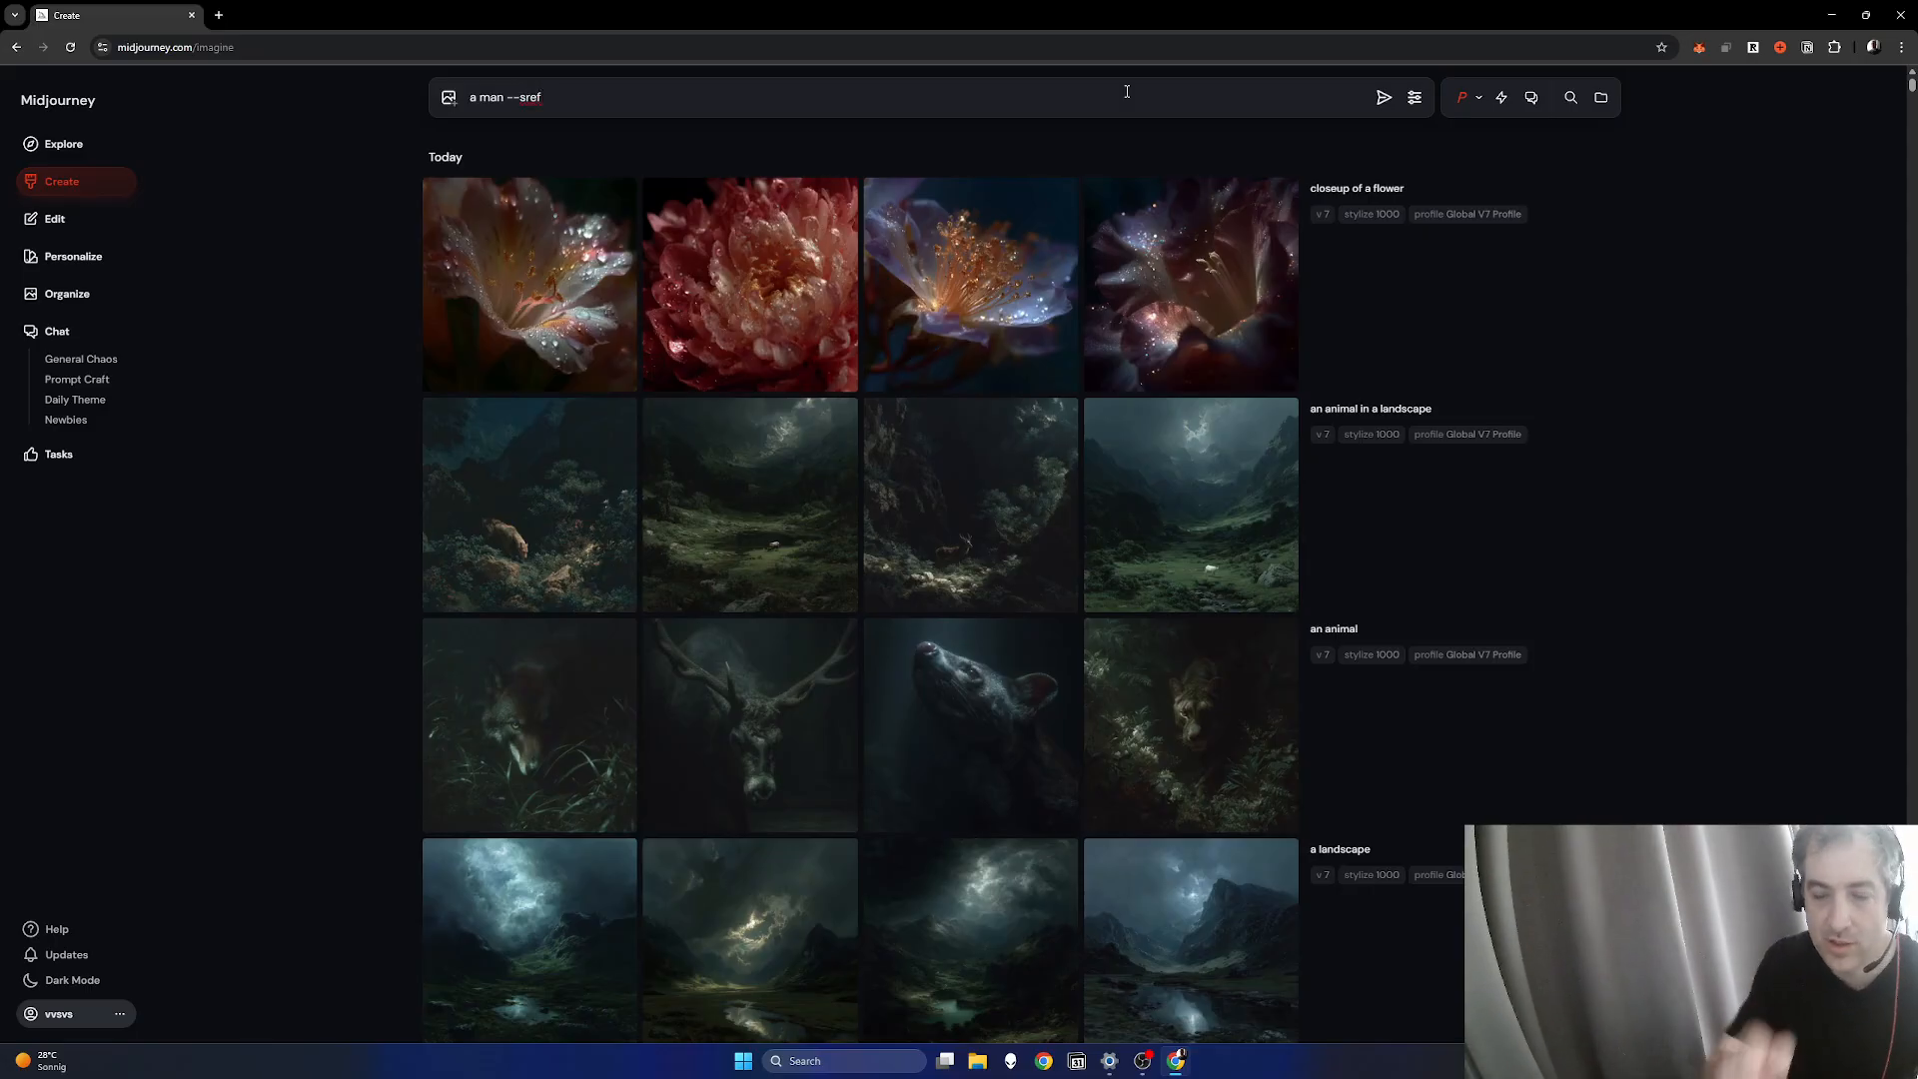
type("-sref")
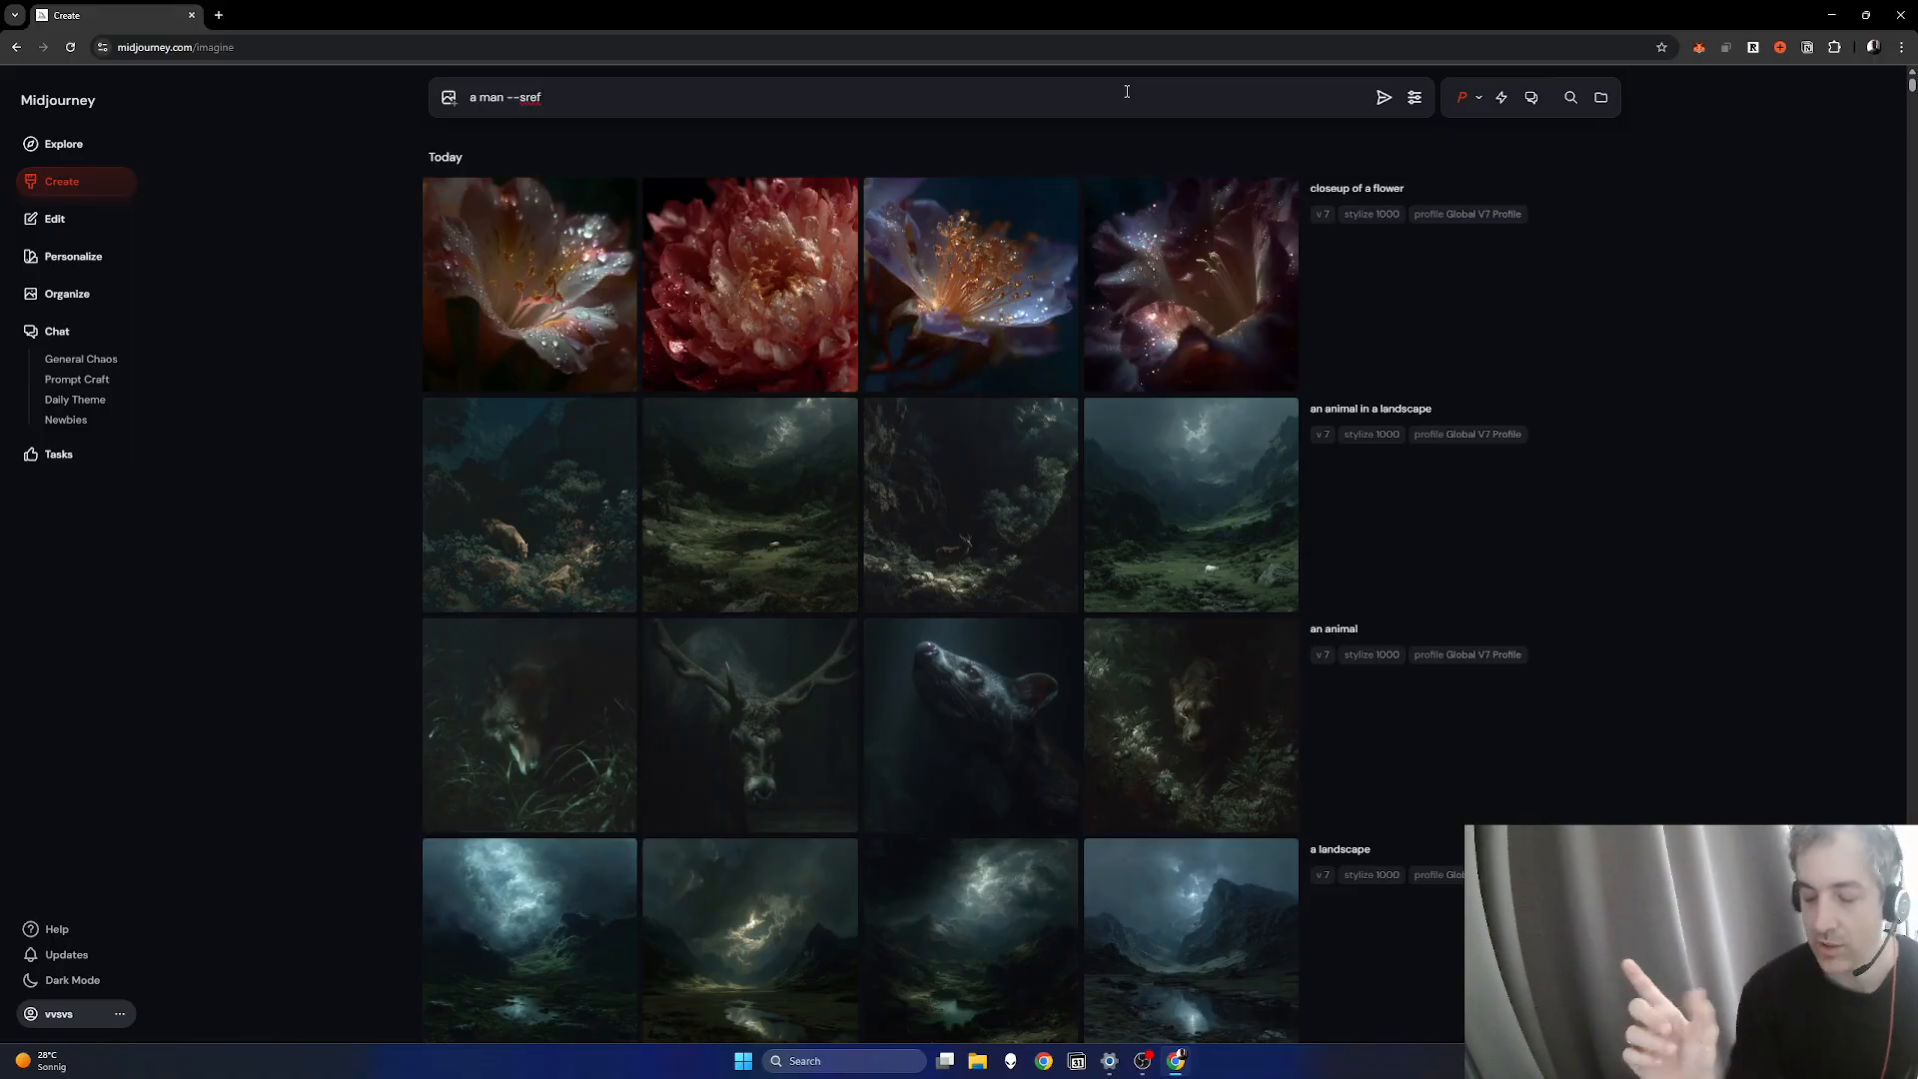
type(" ra")
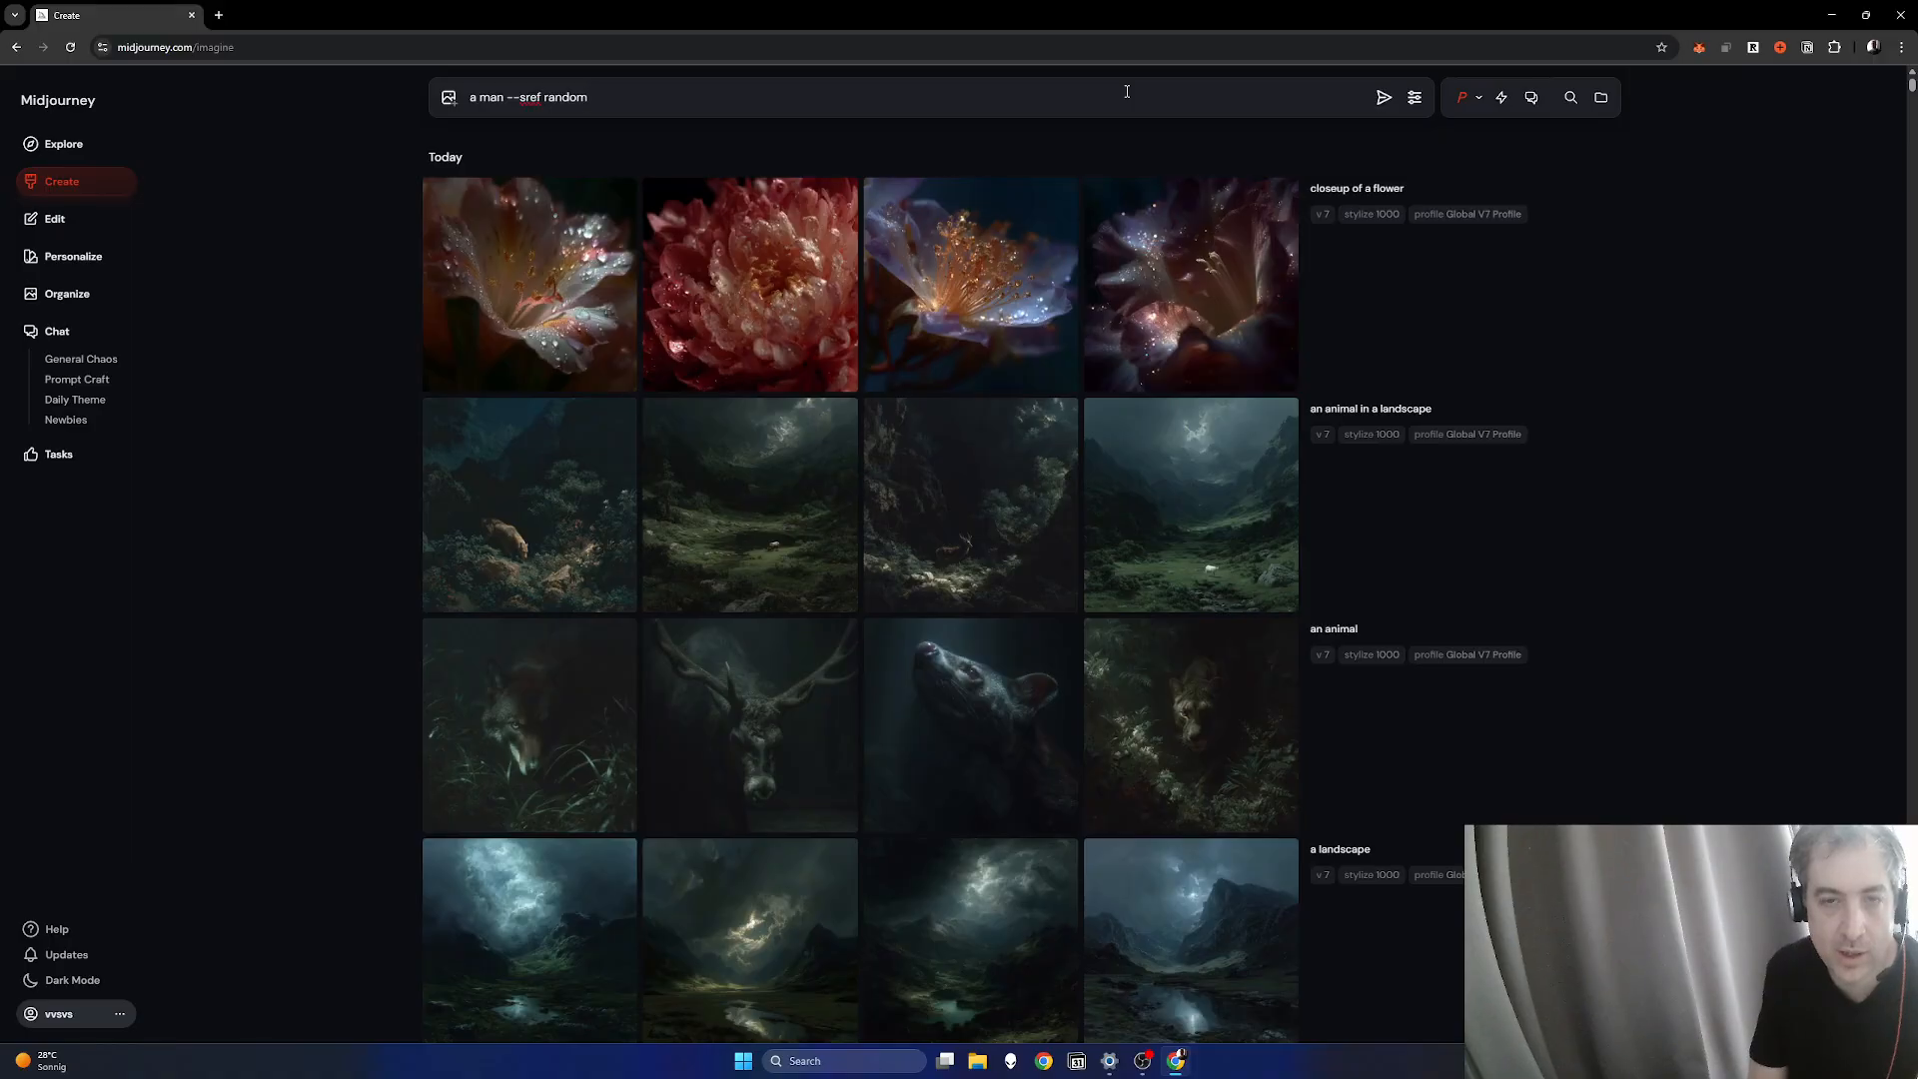
type("ndom")
key("Return")
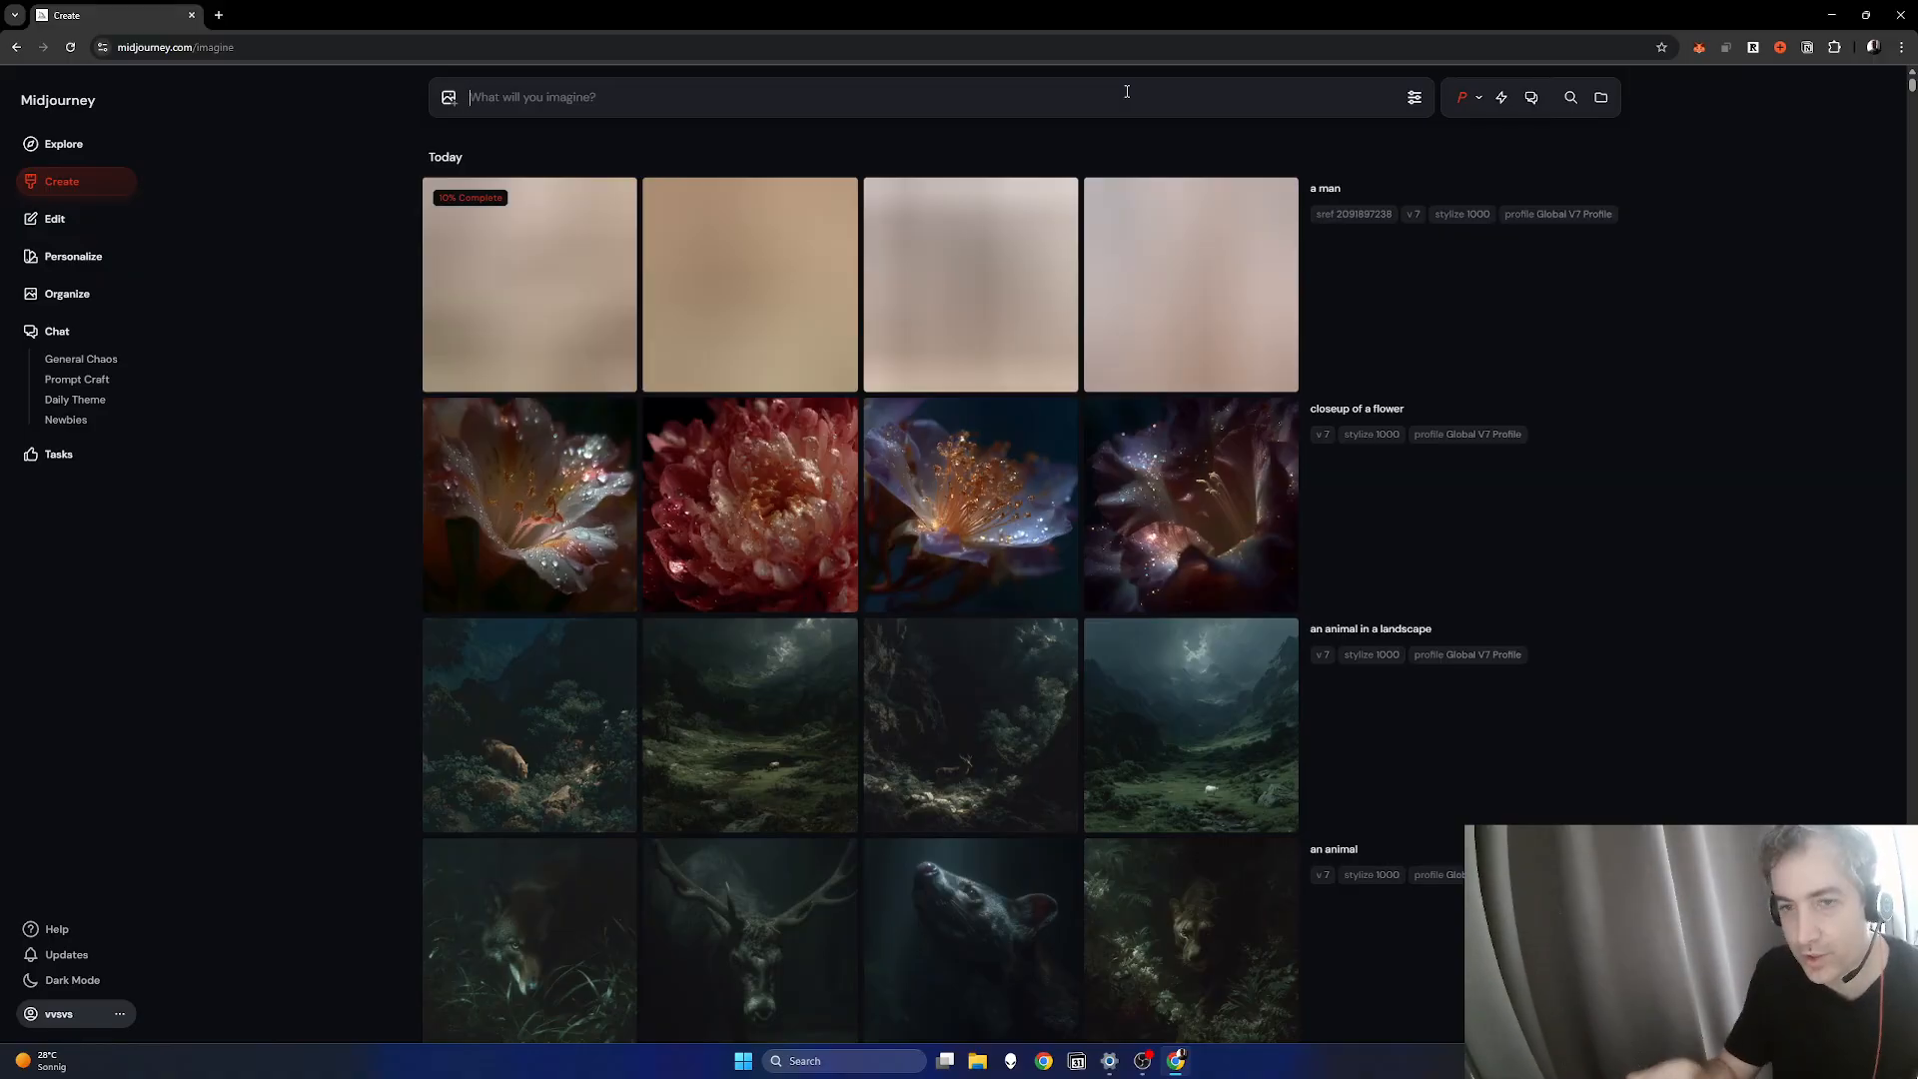
Step: Generate images from the prompt "a man --sref random random" to combine two random style references
mouse_move(1349, 191)
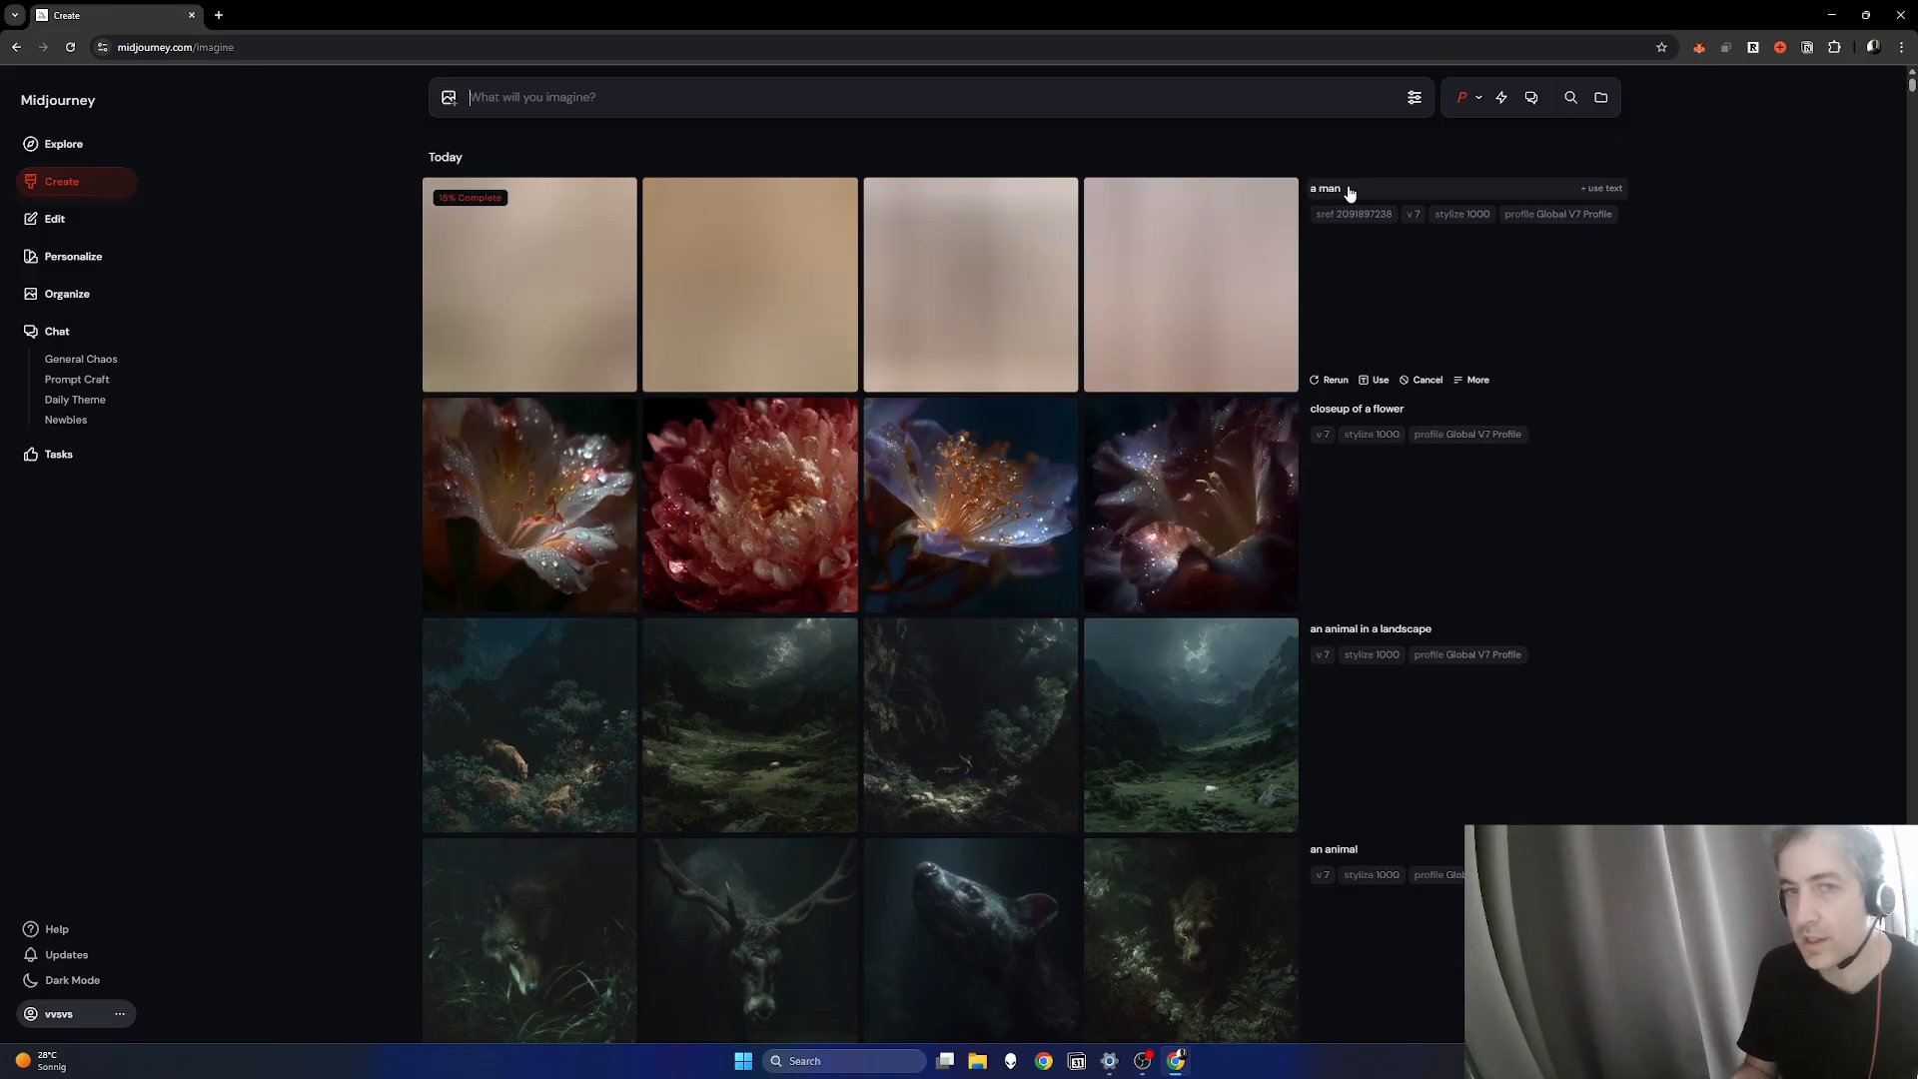
type("man -")
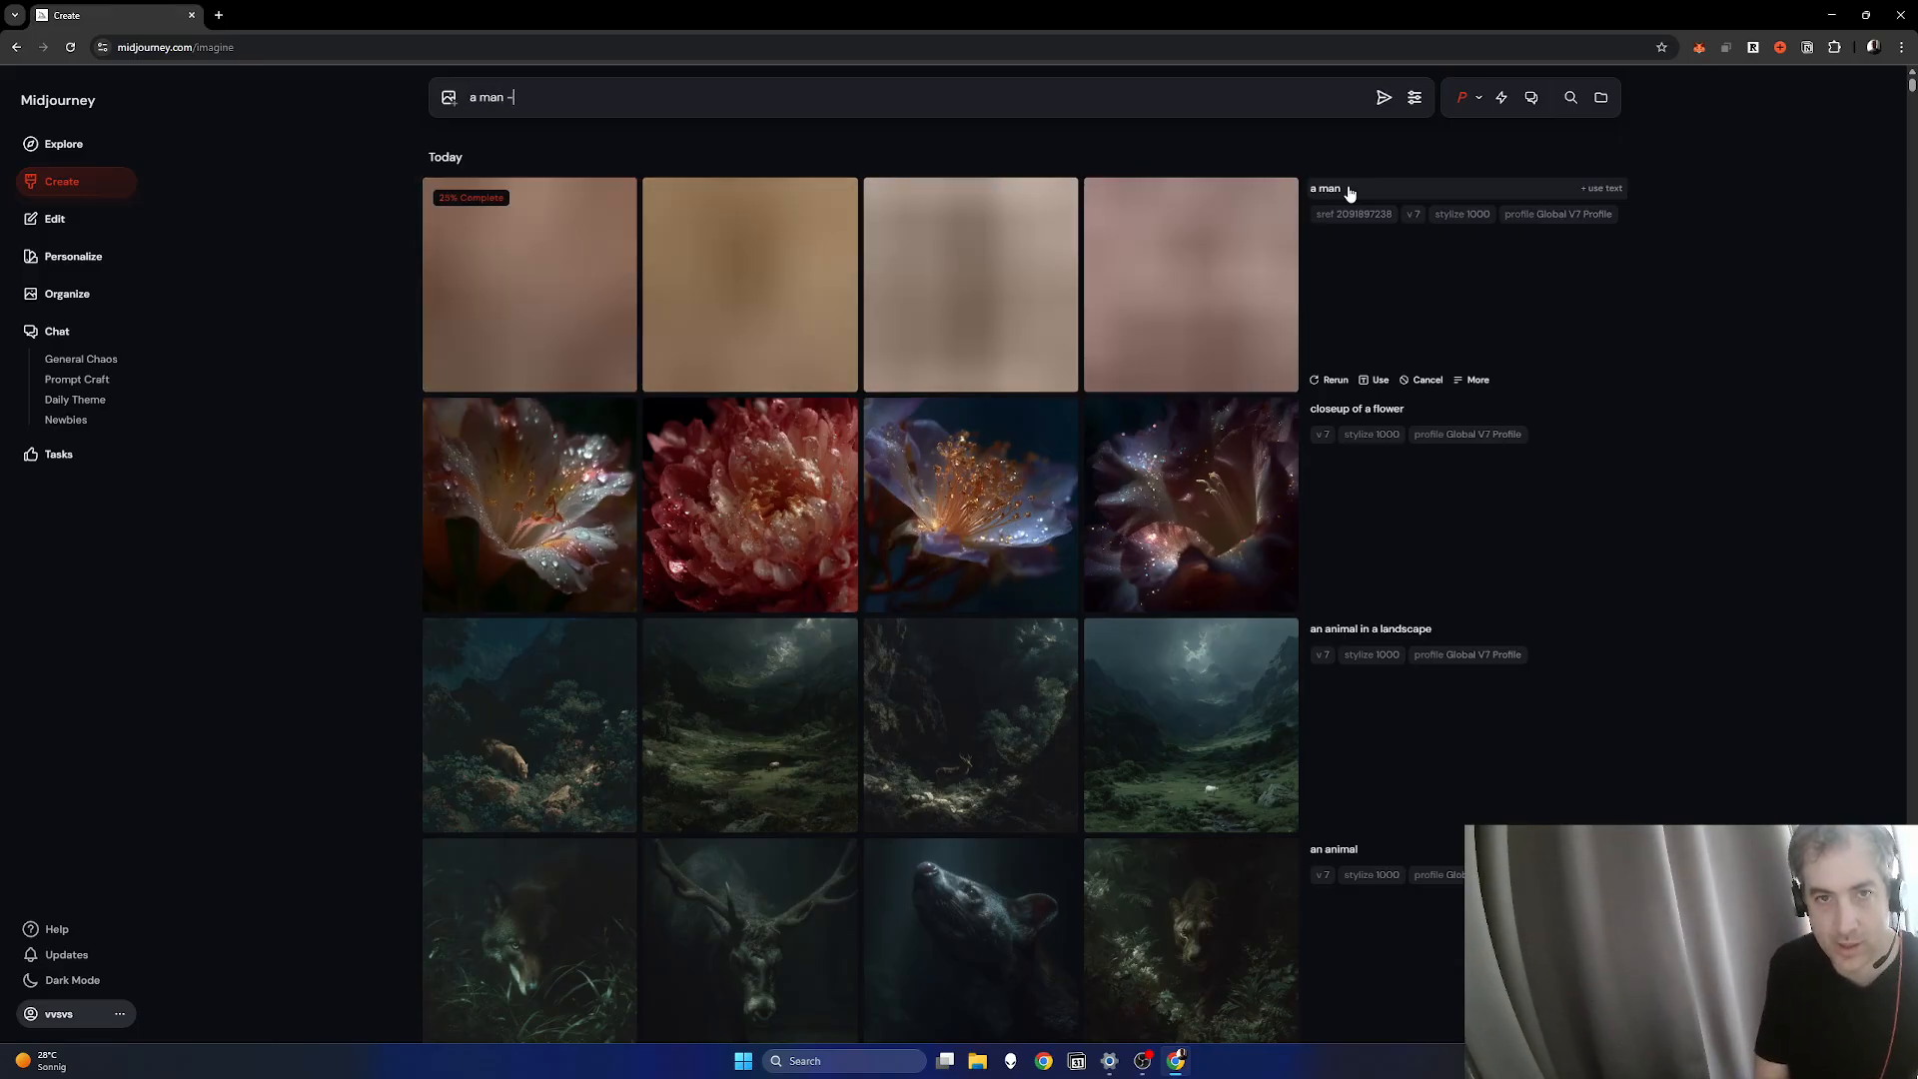
type("-sref random random")
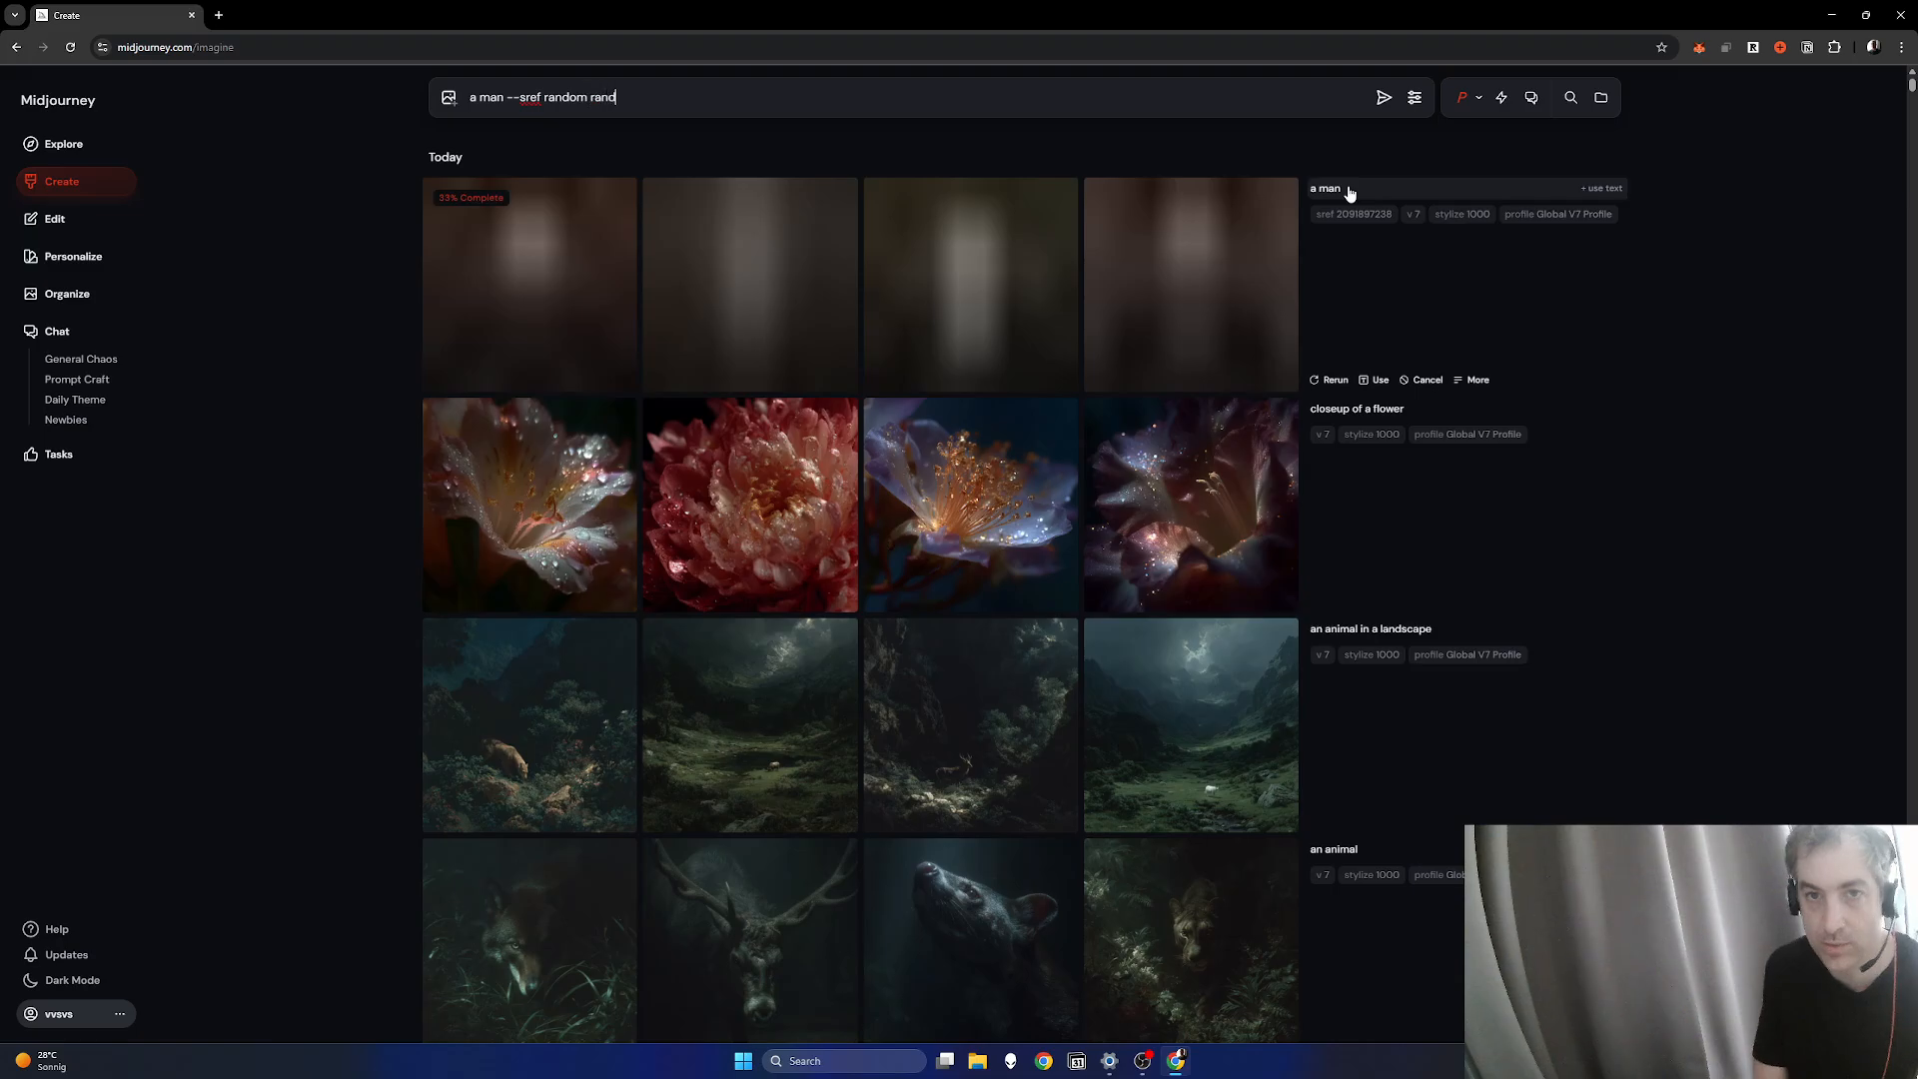
key("Return")
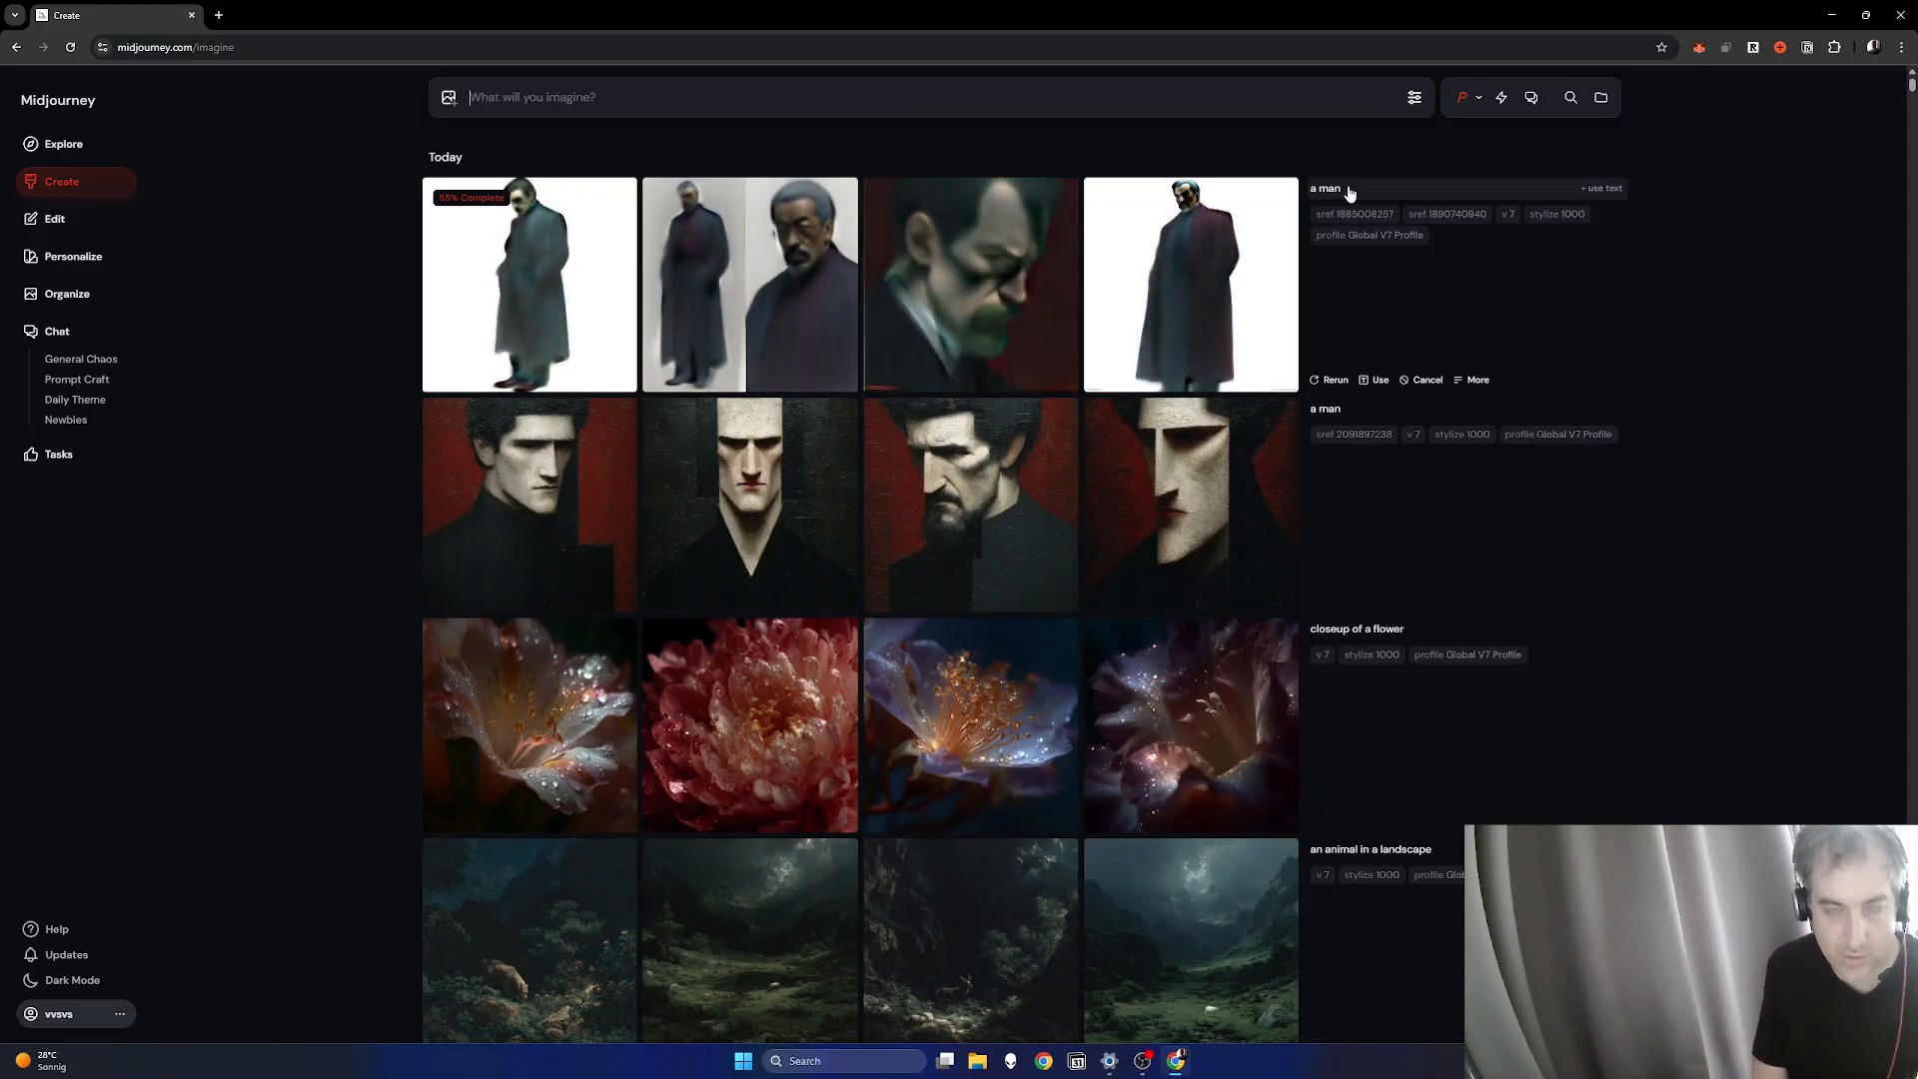
Step: Generate images from the prompt "a man --sref random random random" to combine three random style references
type("a man --sref")
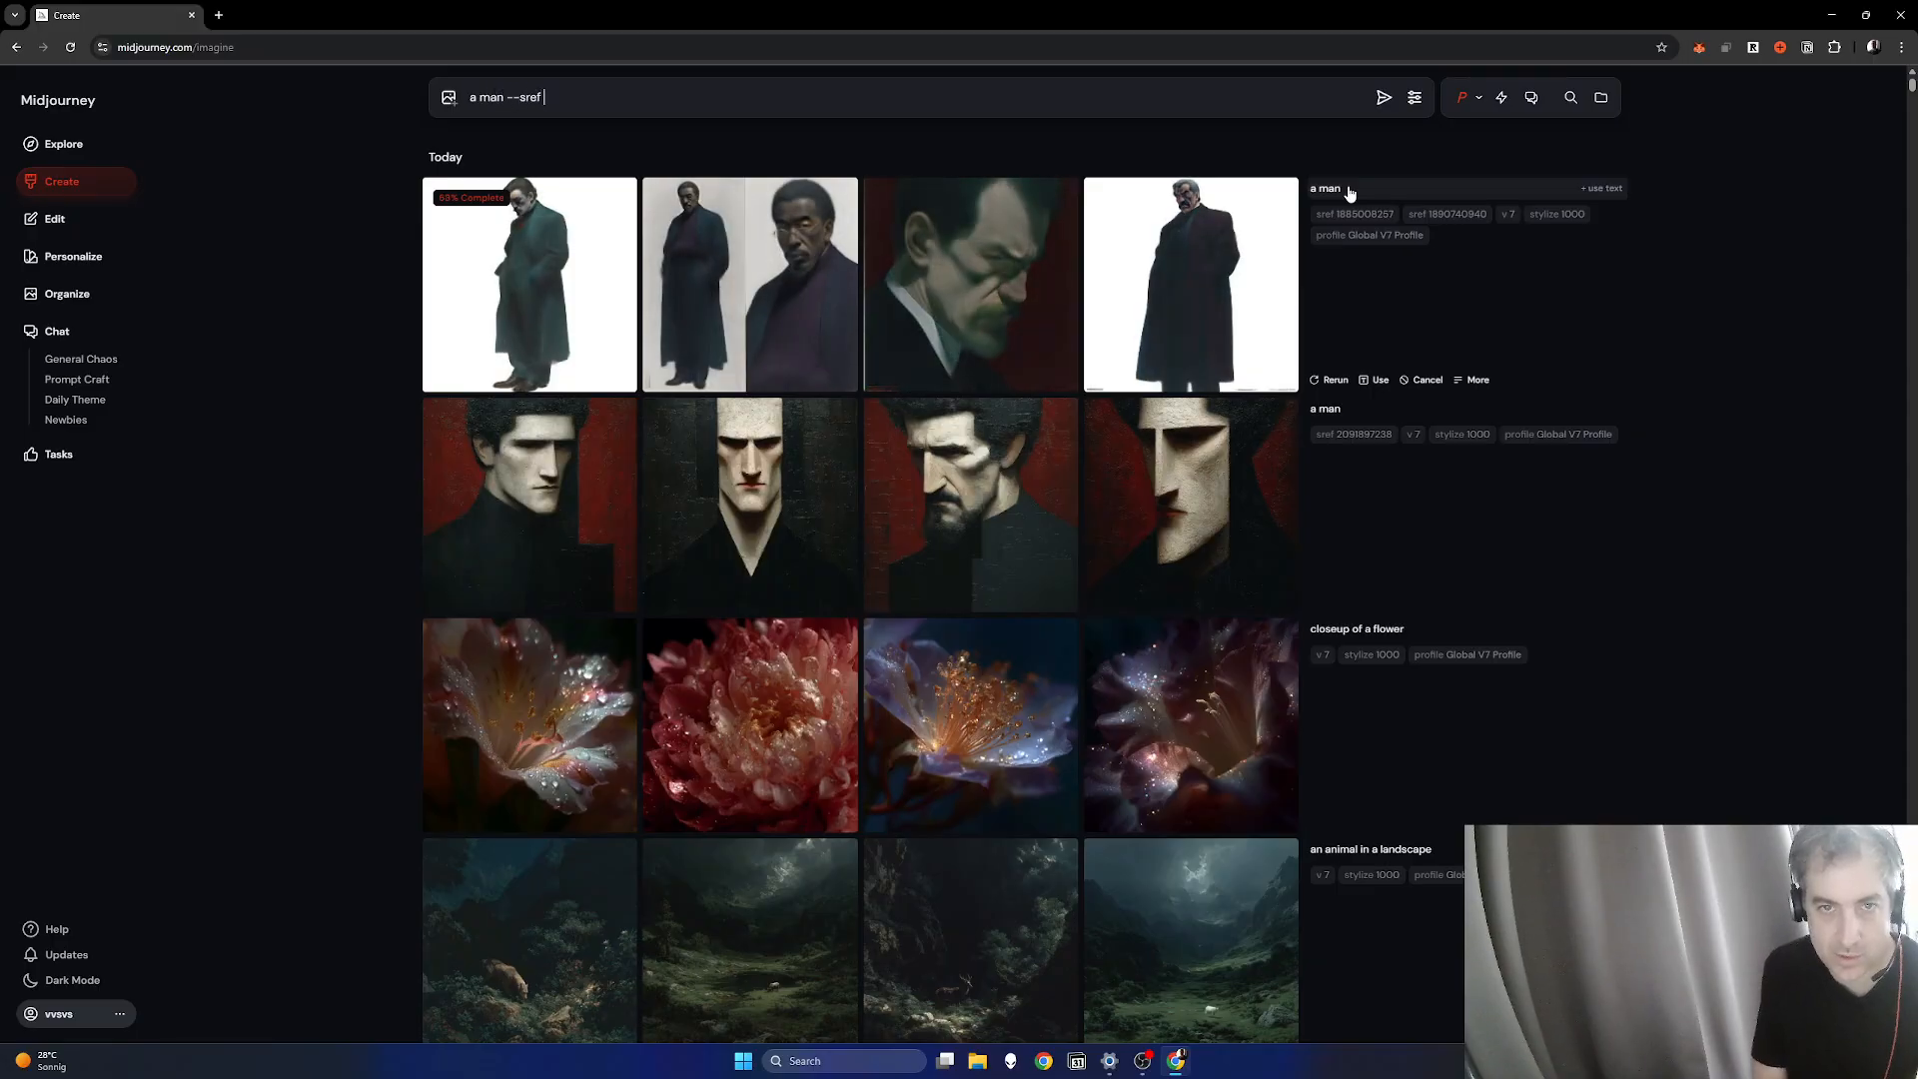
type(" random random random")
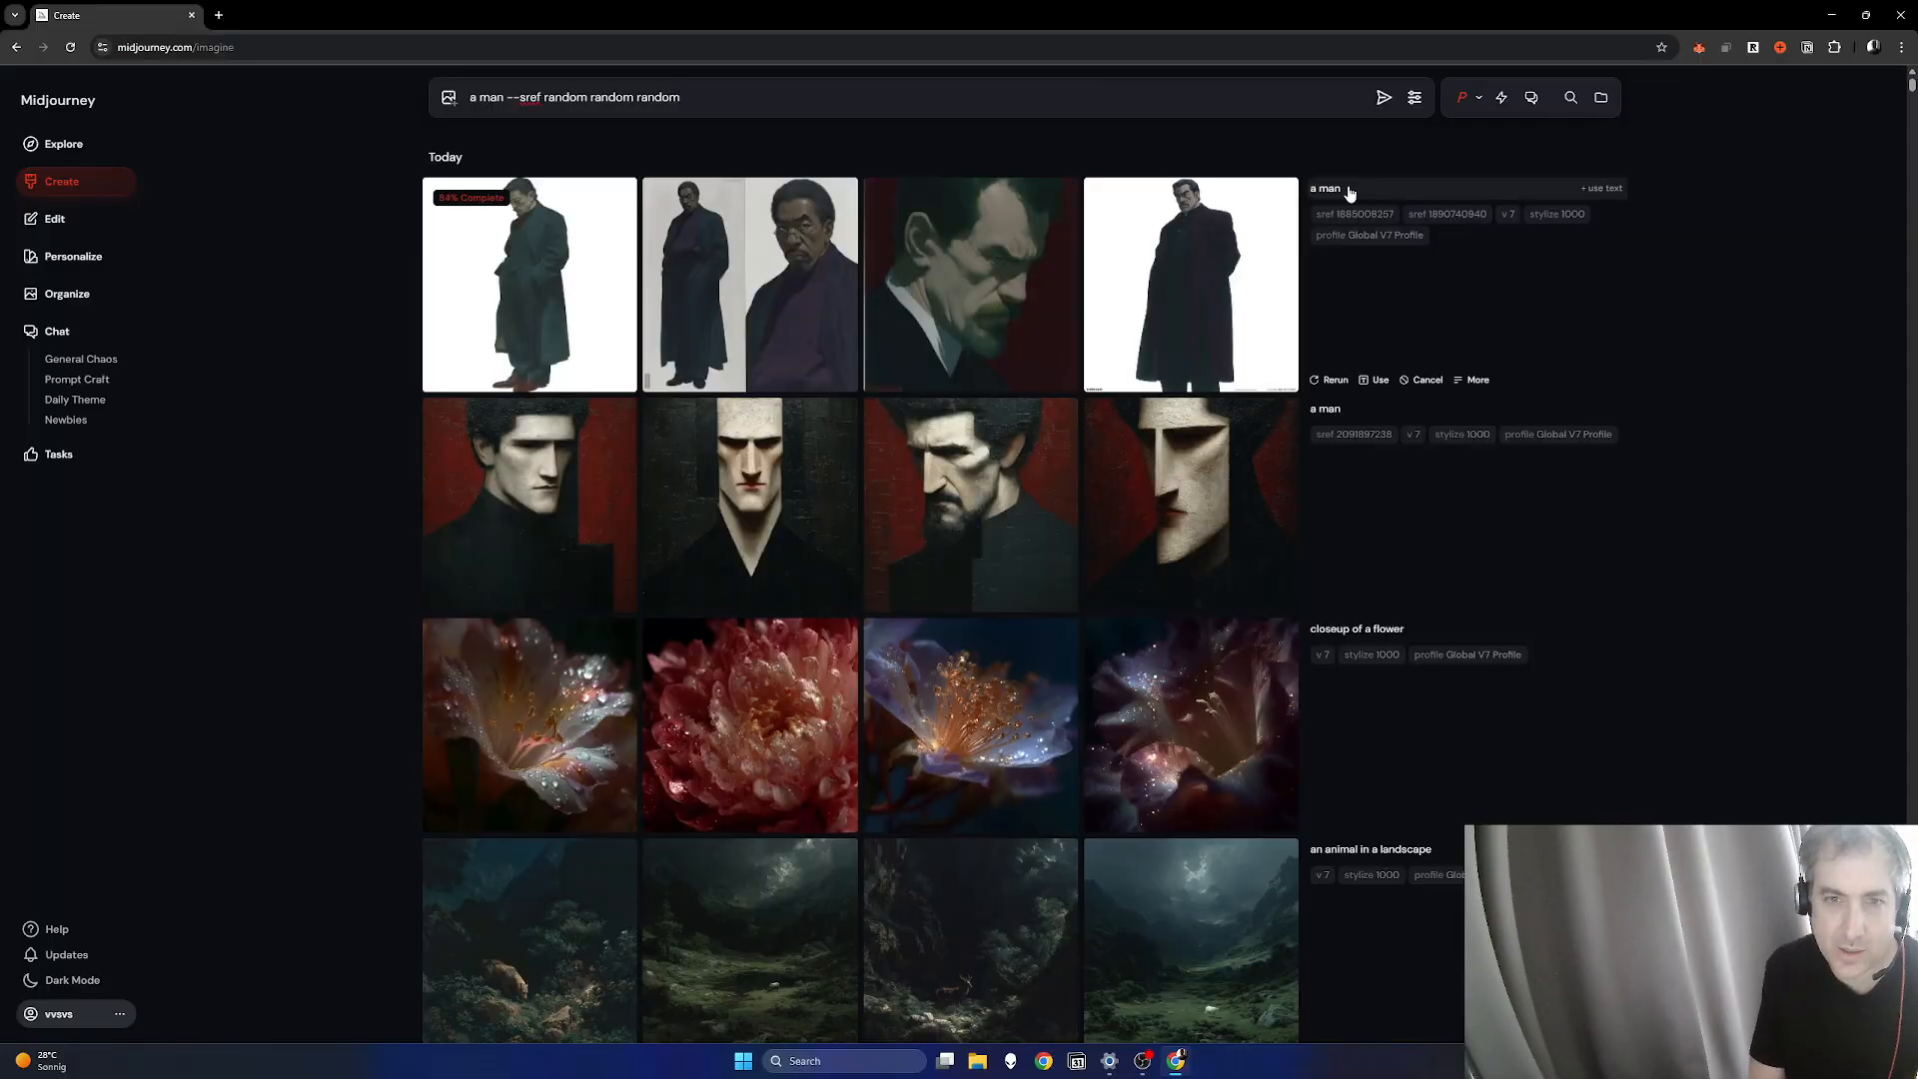
key("Return")
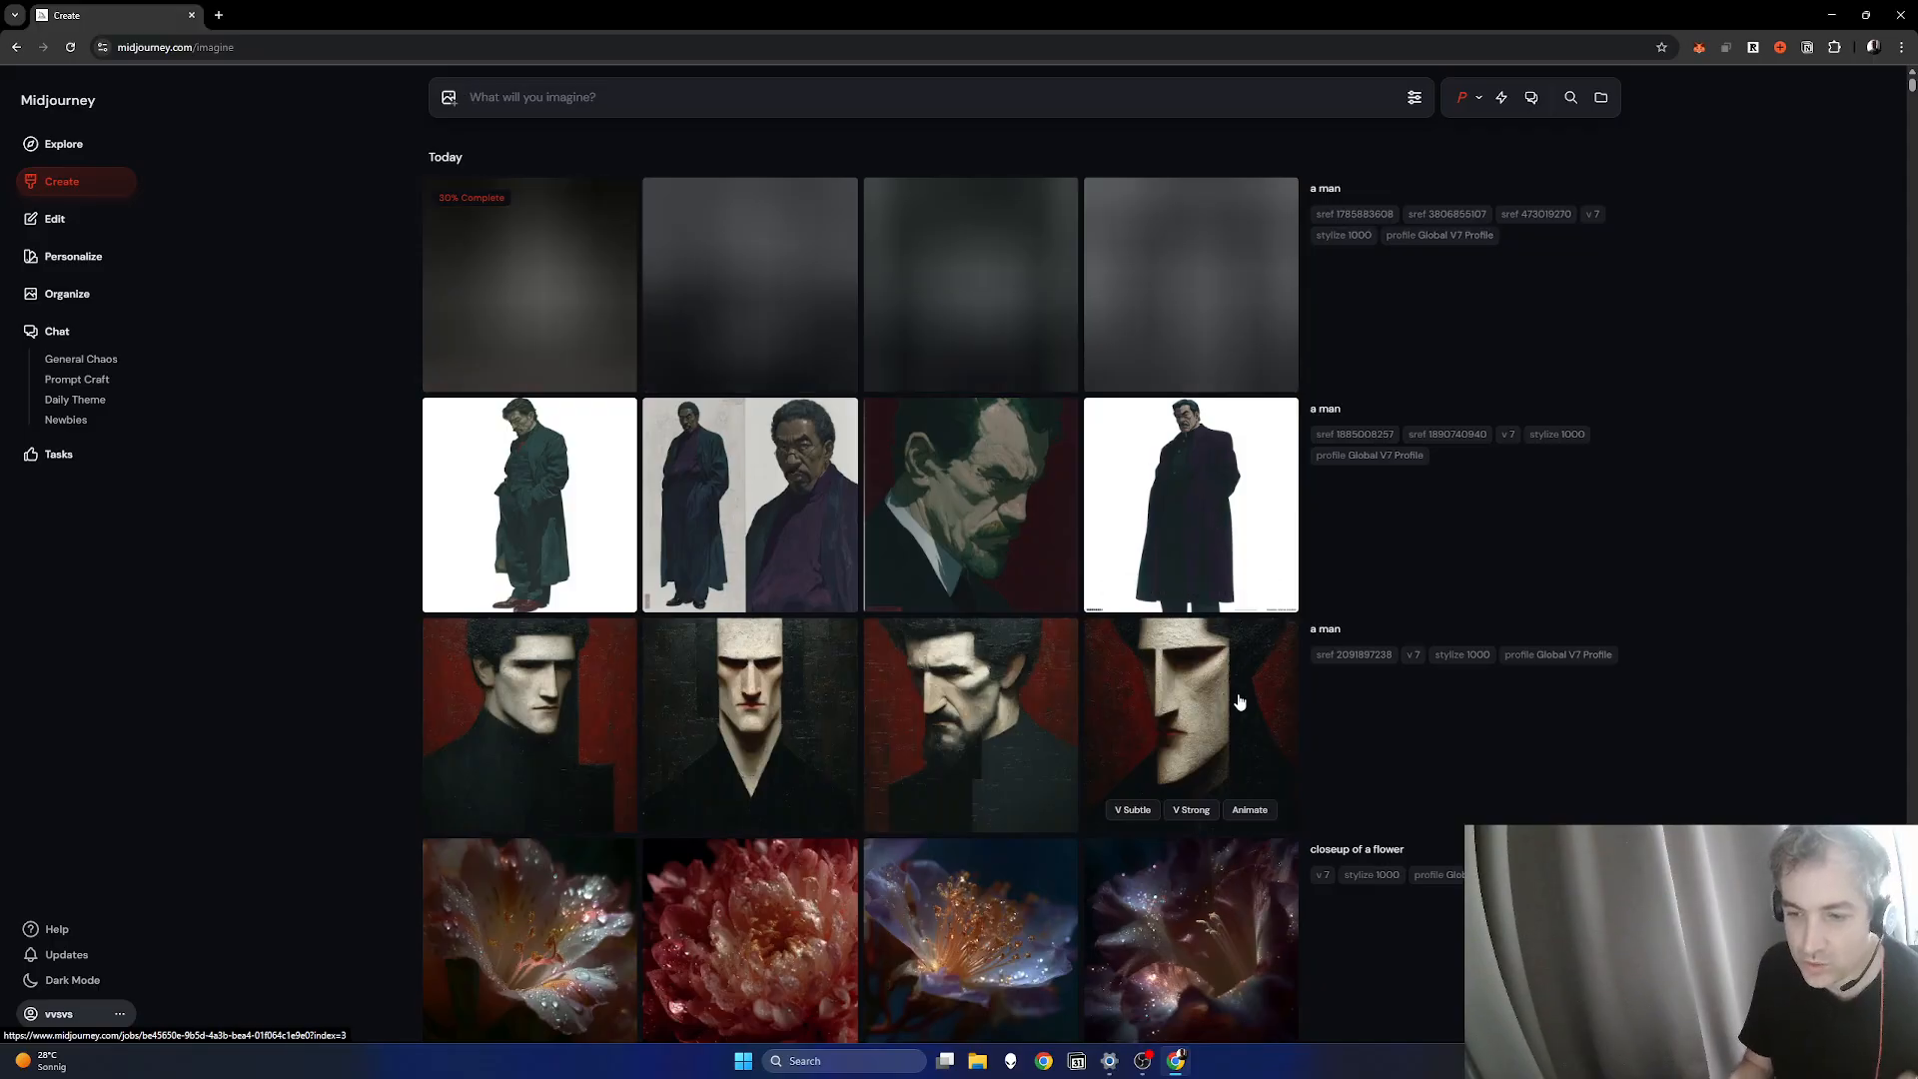
Step: View the man portraits made with a single random style reference at full size, and return to the feed
left_click(1239, 703)
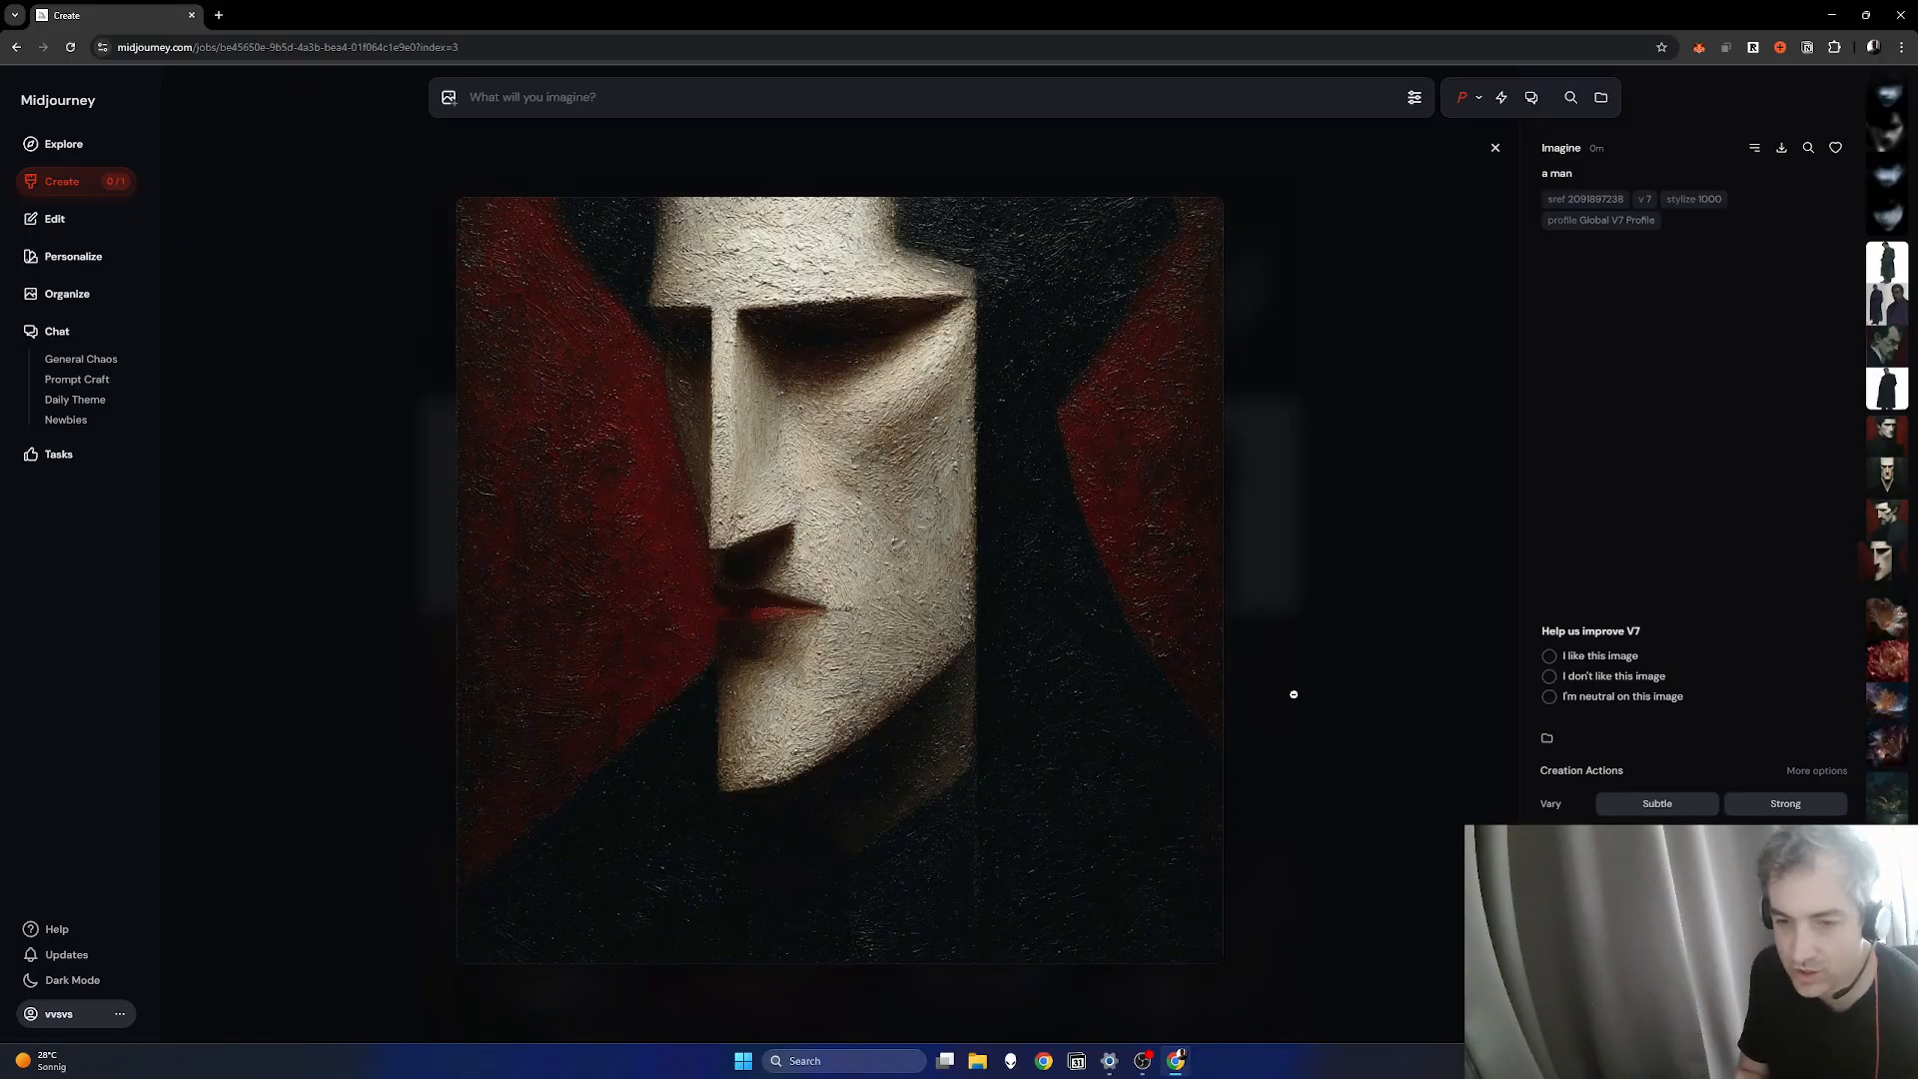
key("Left")
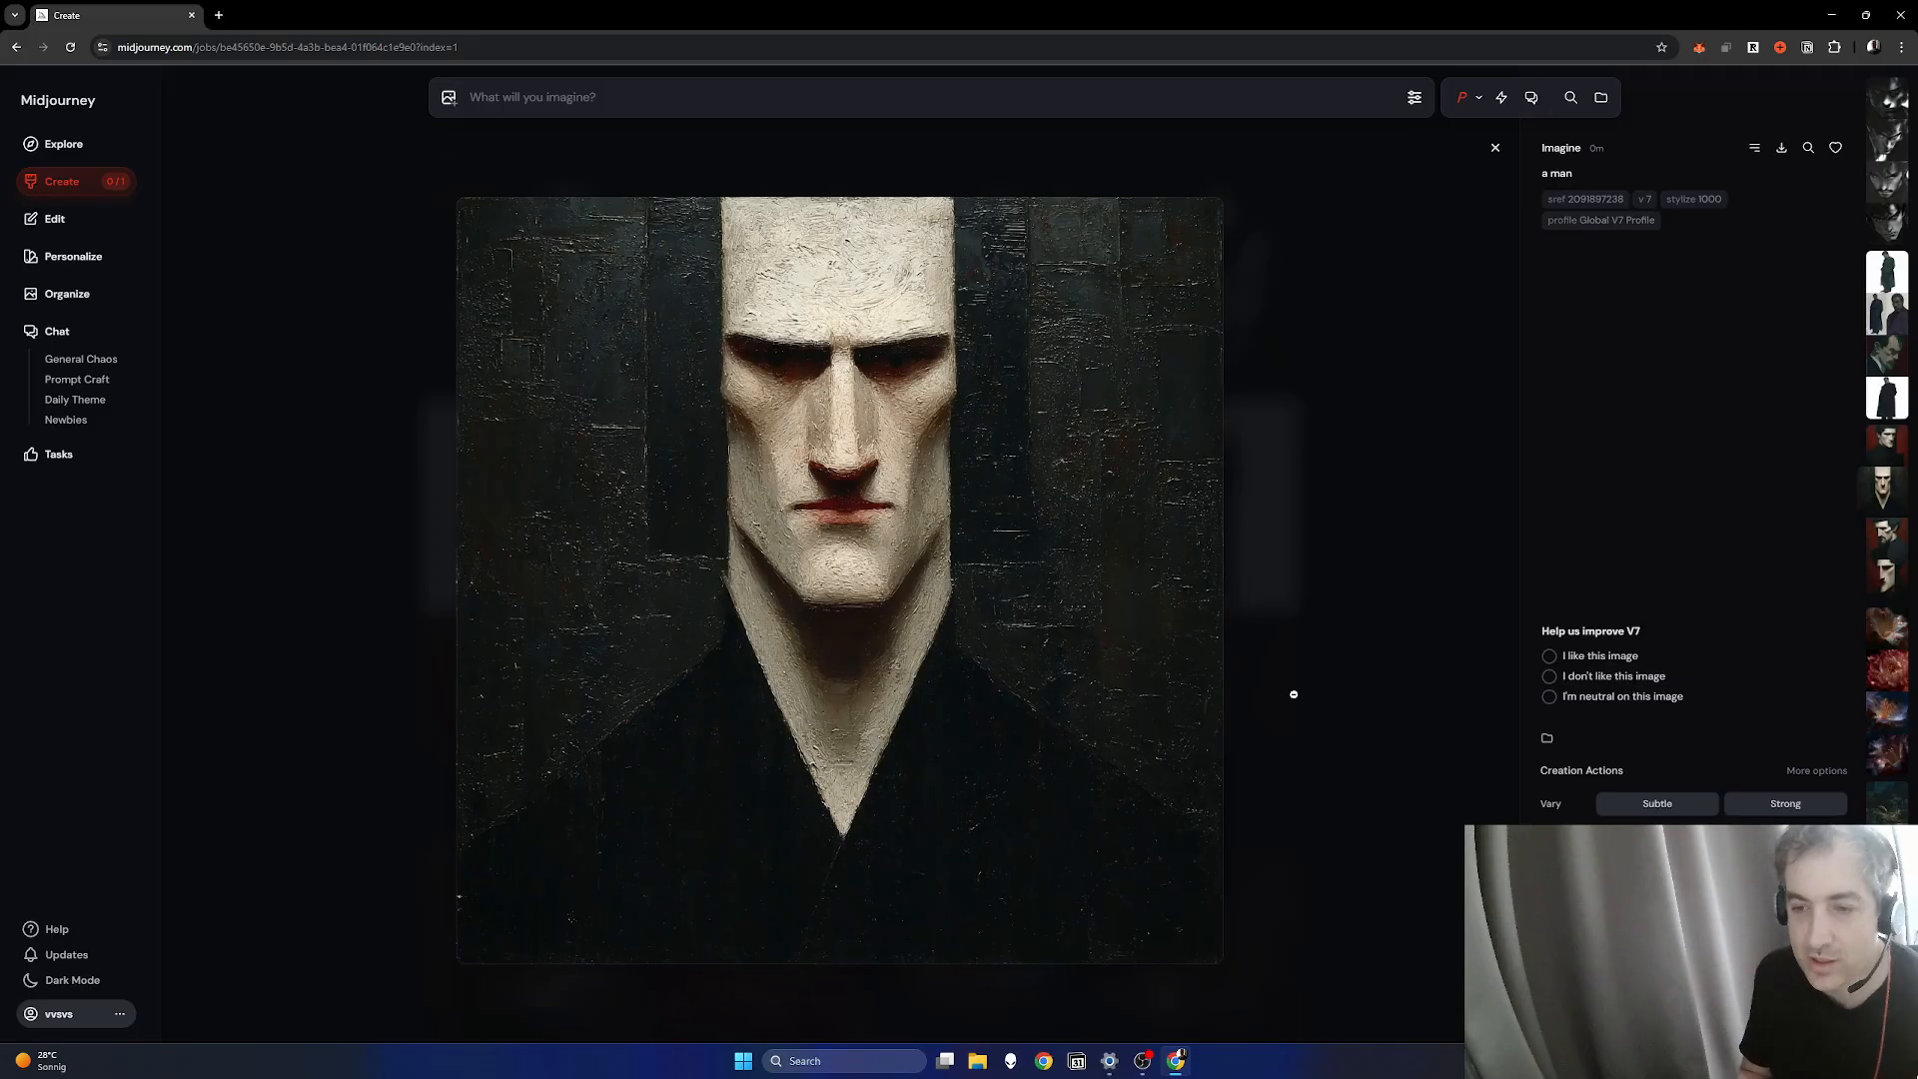
left_click(1293, 694)
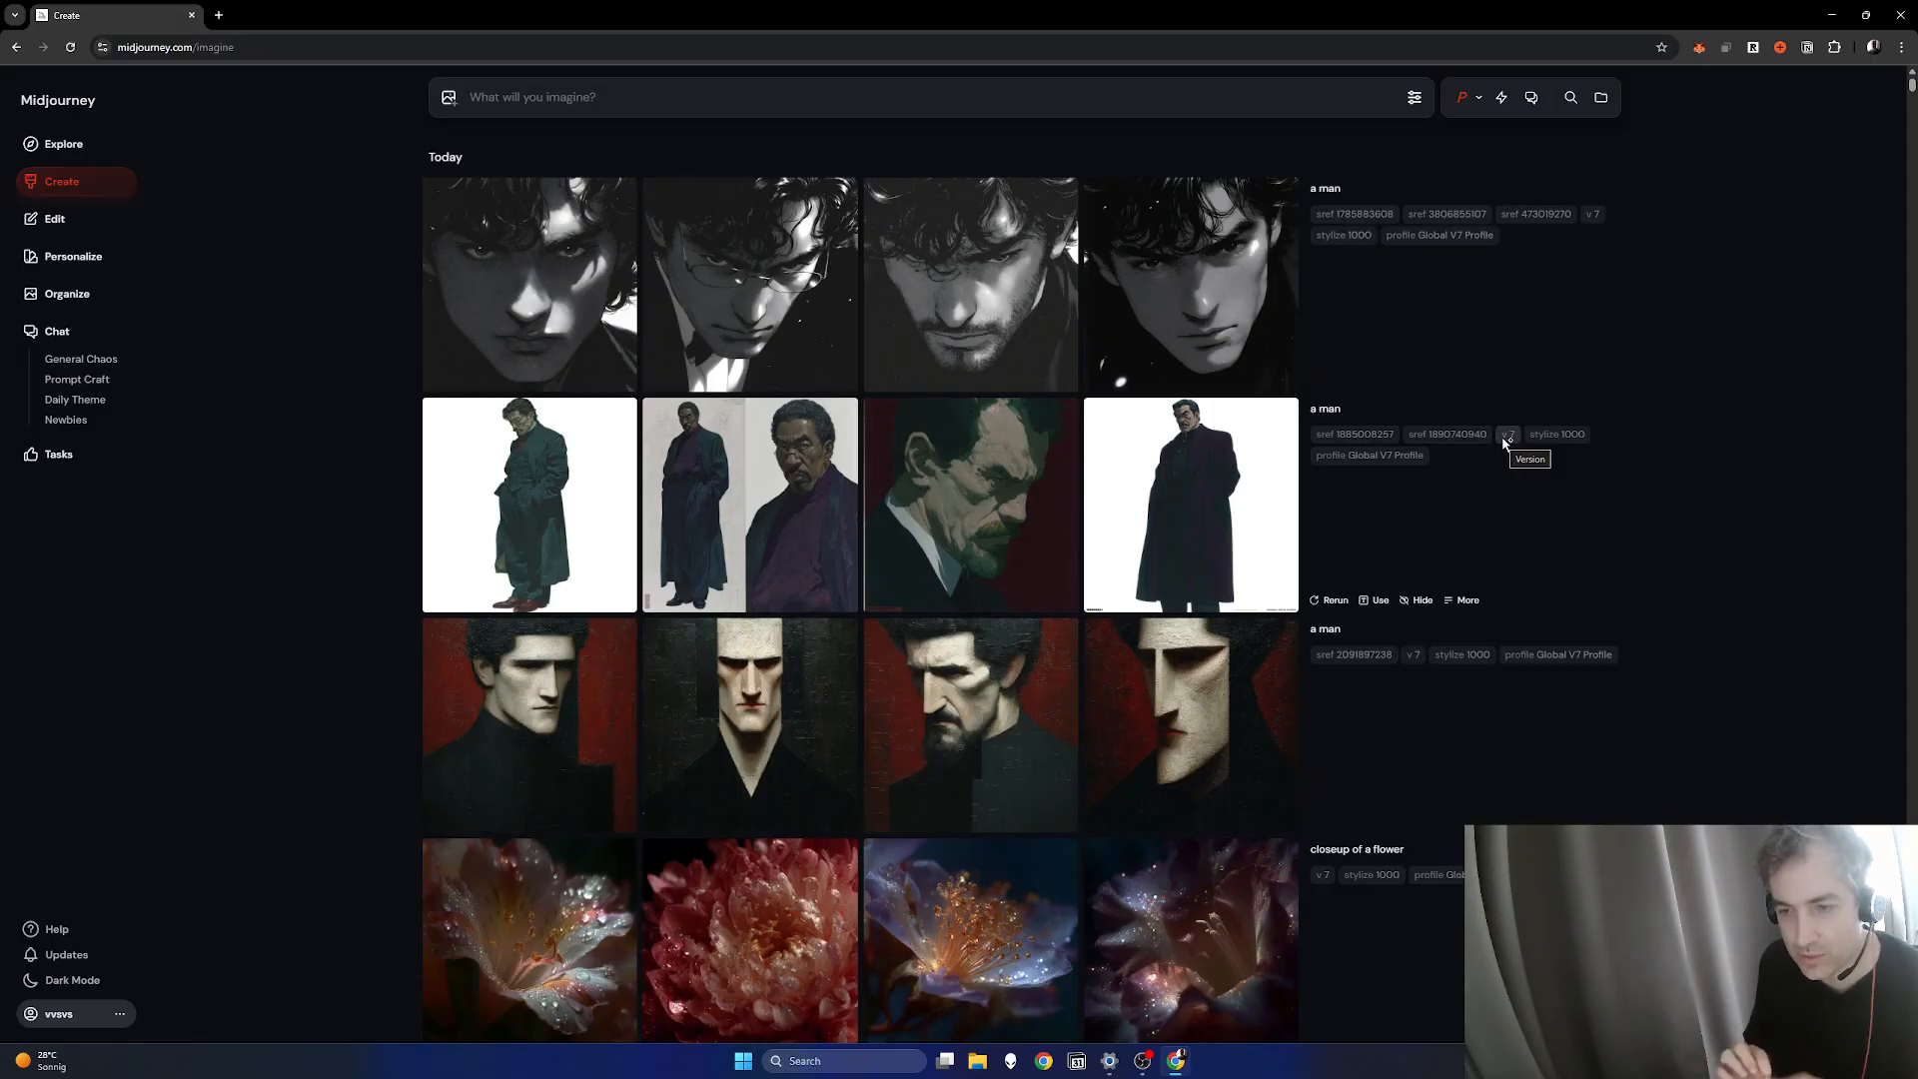
Step: Submit the prompt "a man --sref random random" repeatedly to queue a batch of generations with different pairs of random style references
mouse_move(1291, 498)
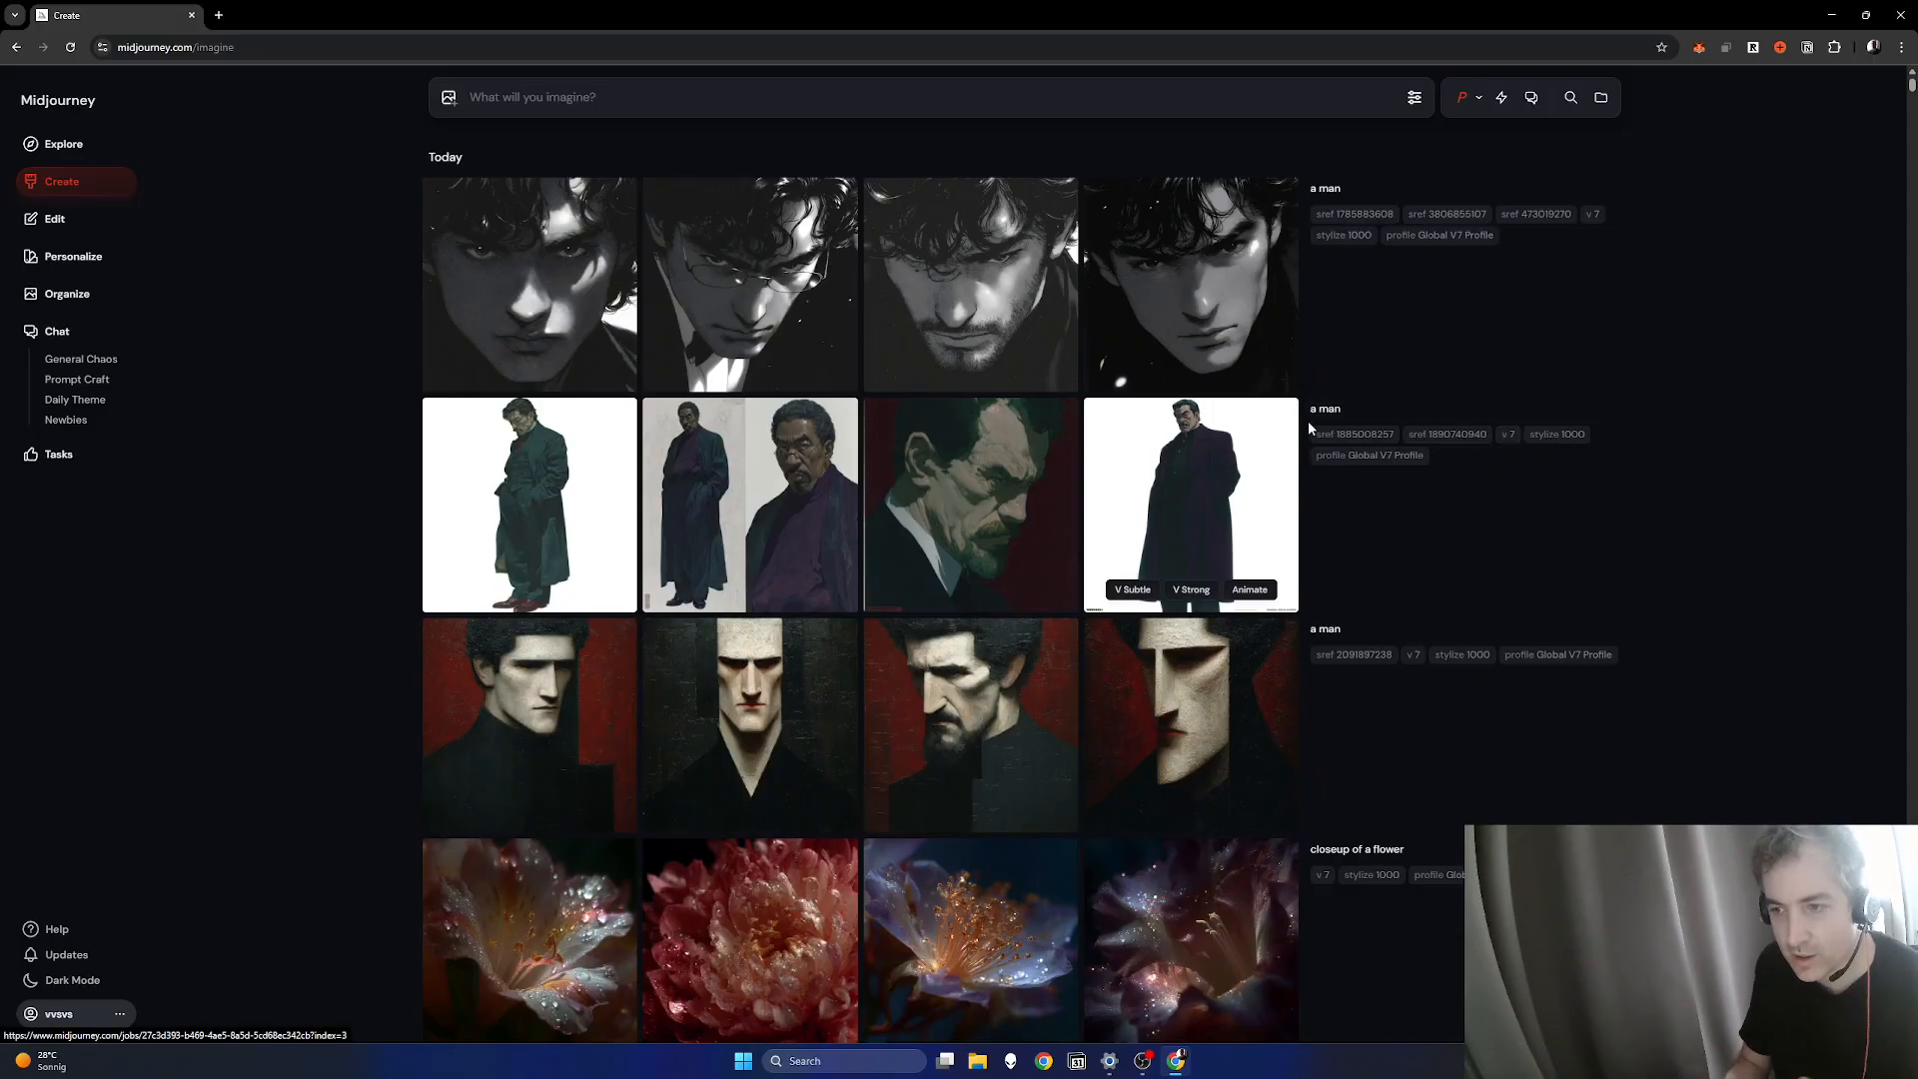
mouse_move(1324, 413)
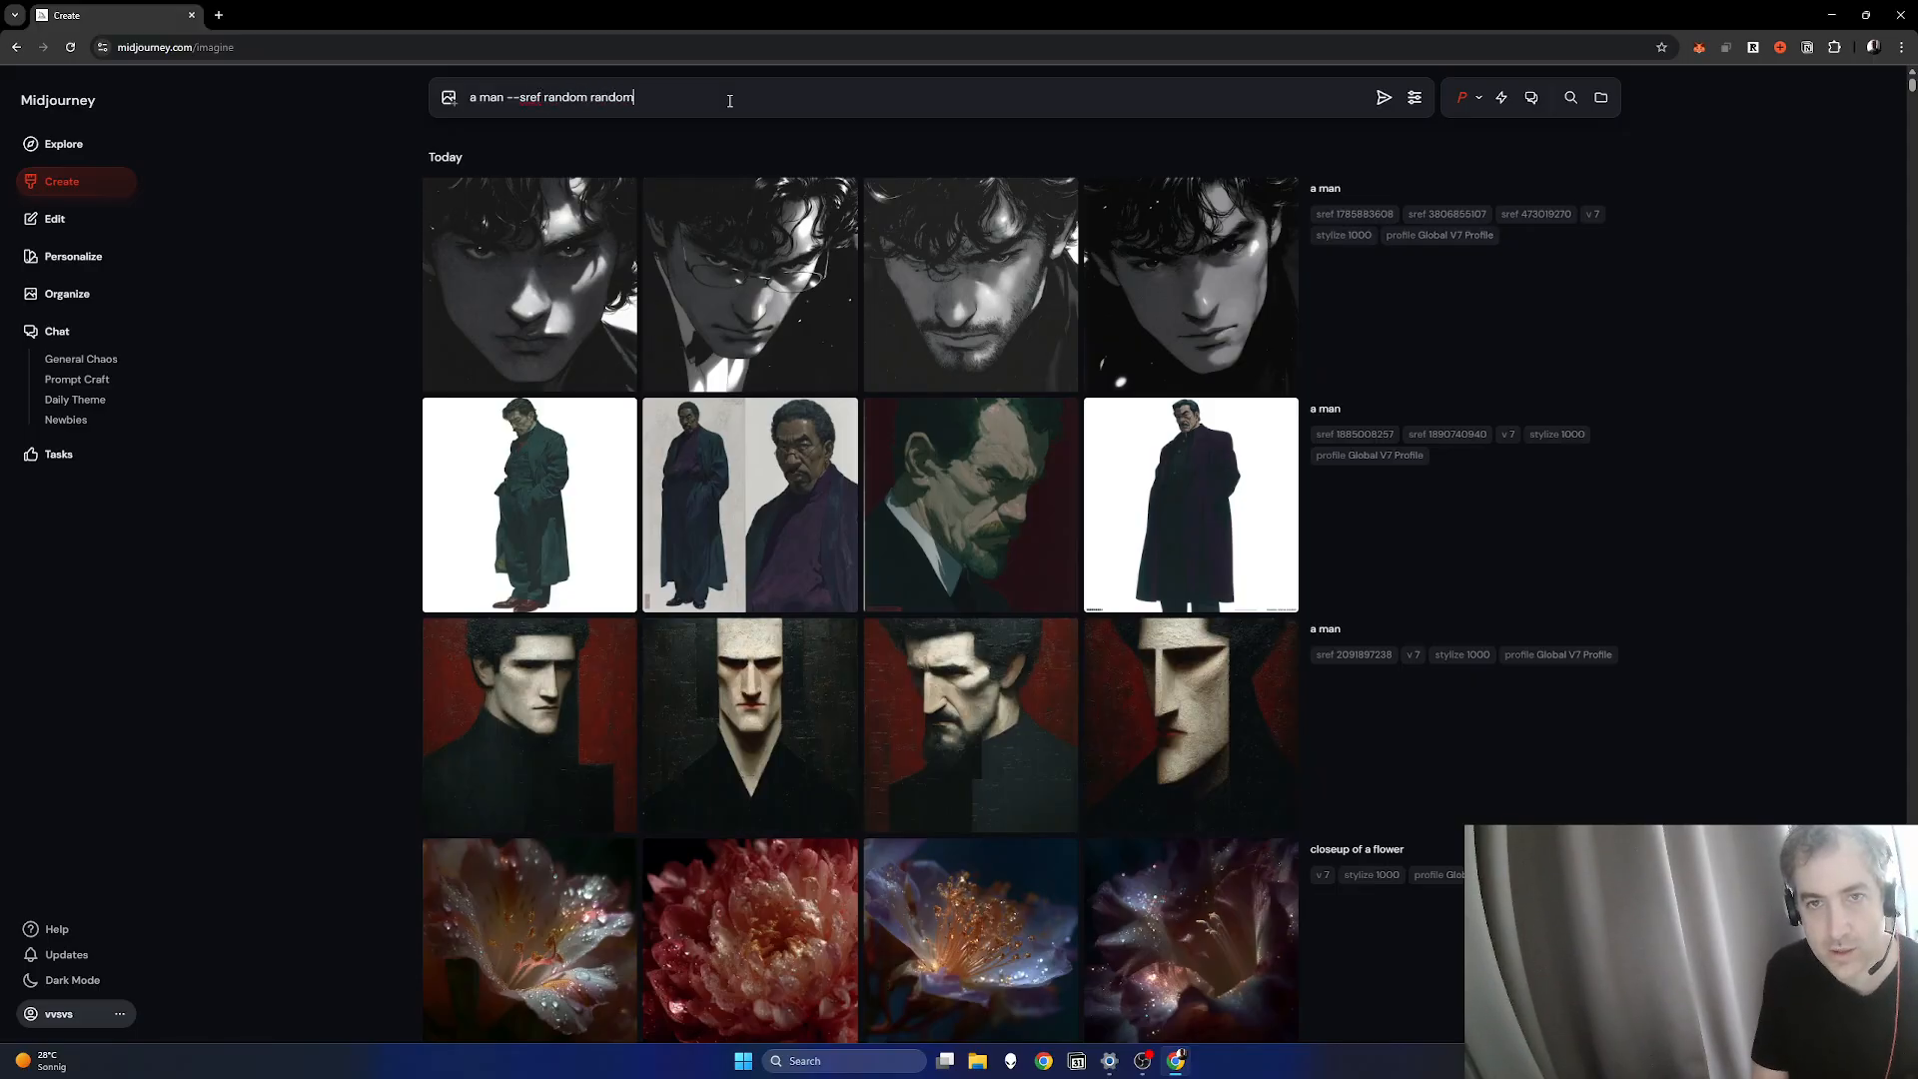
key("ctrl+a")
key("ctrl+c")
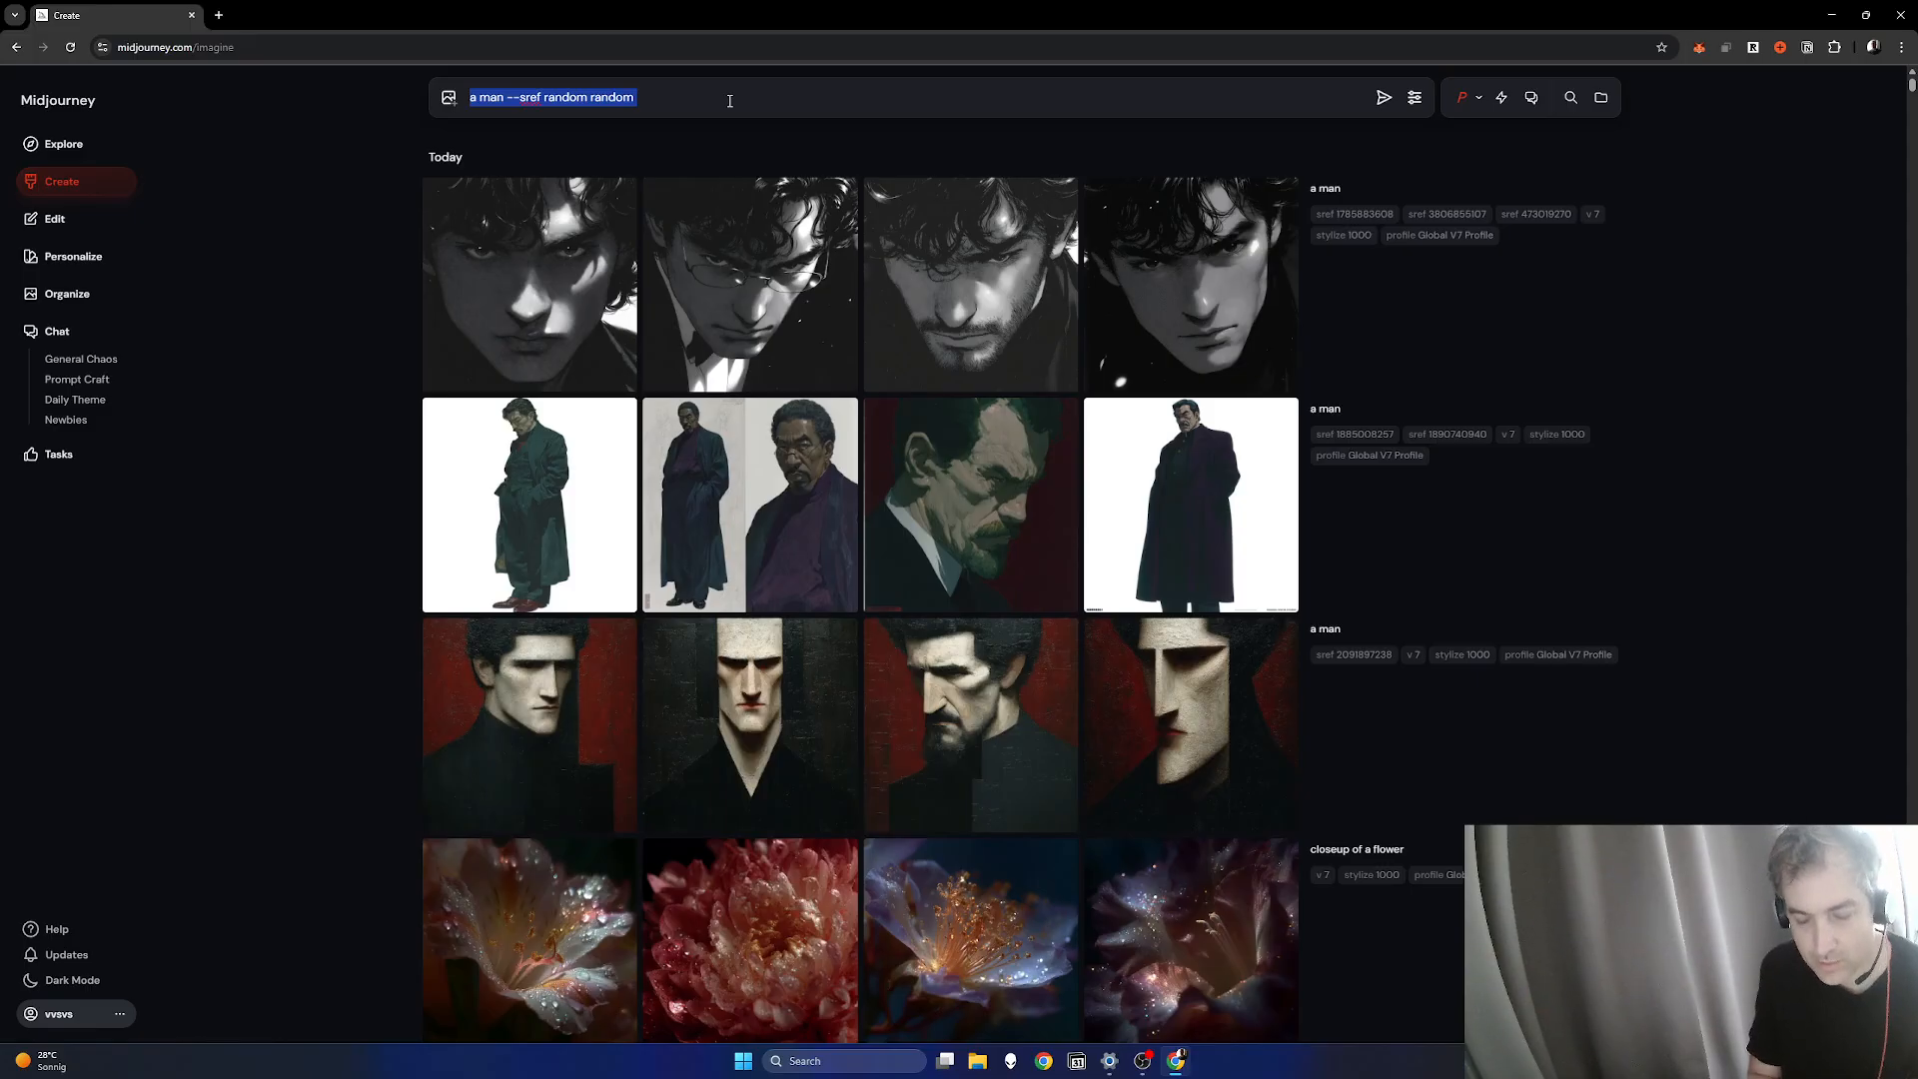
key("Return")
key("ctrl+v")
key("Return")
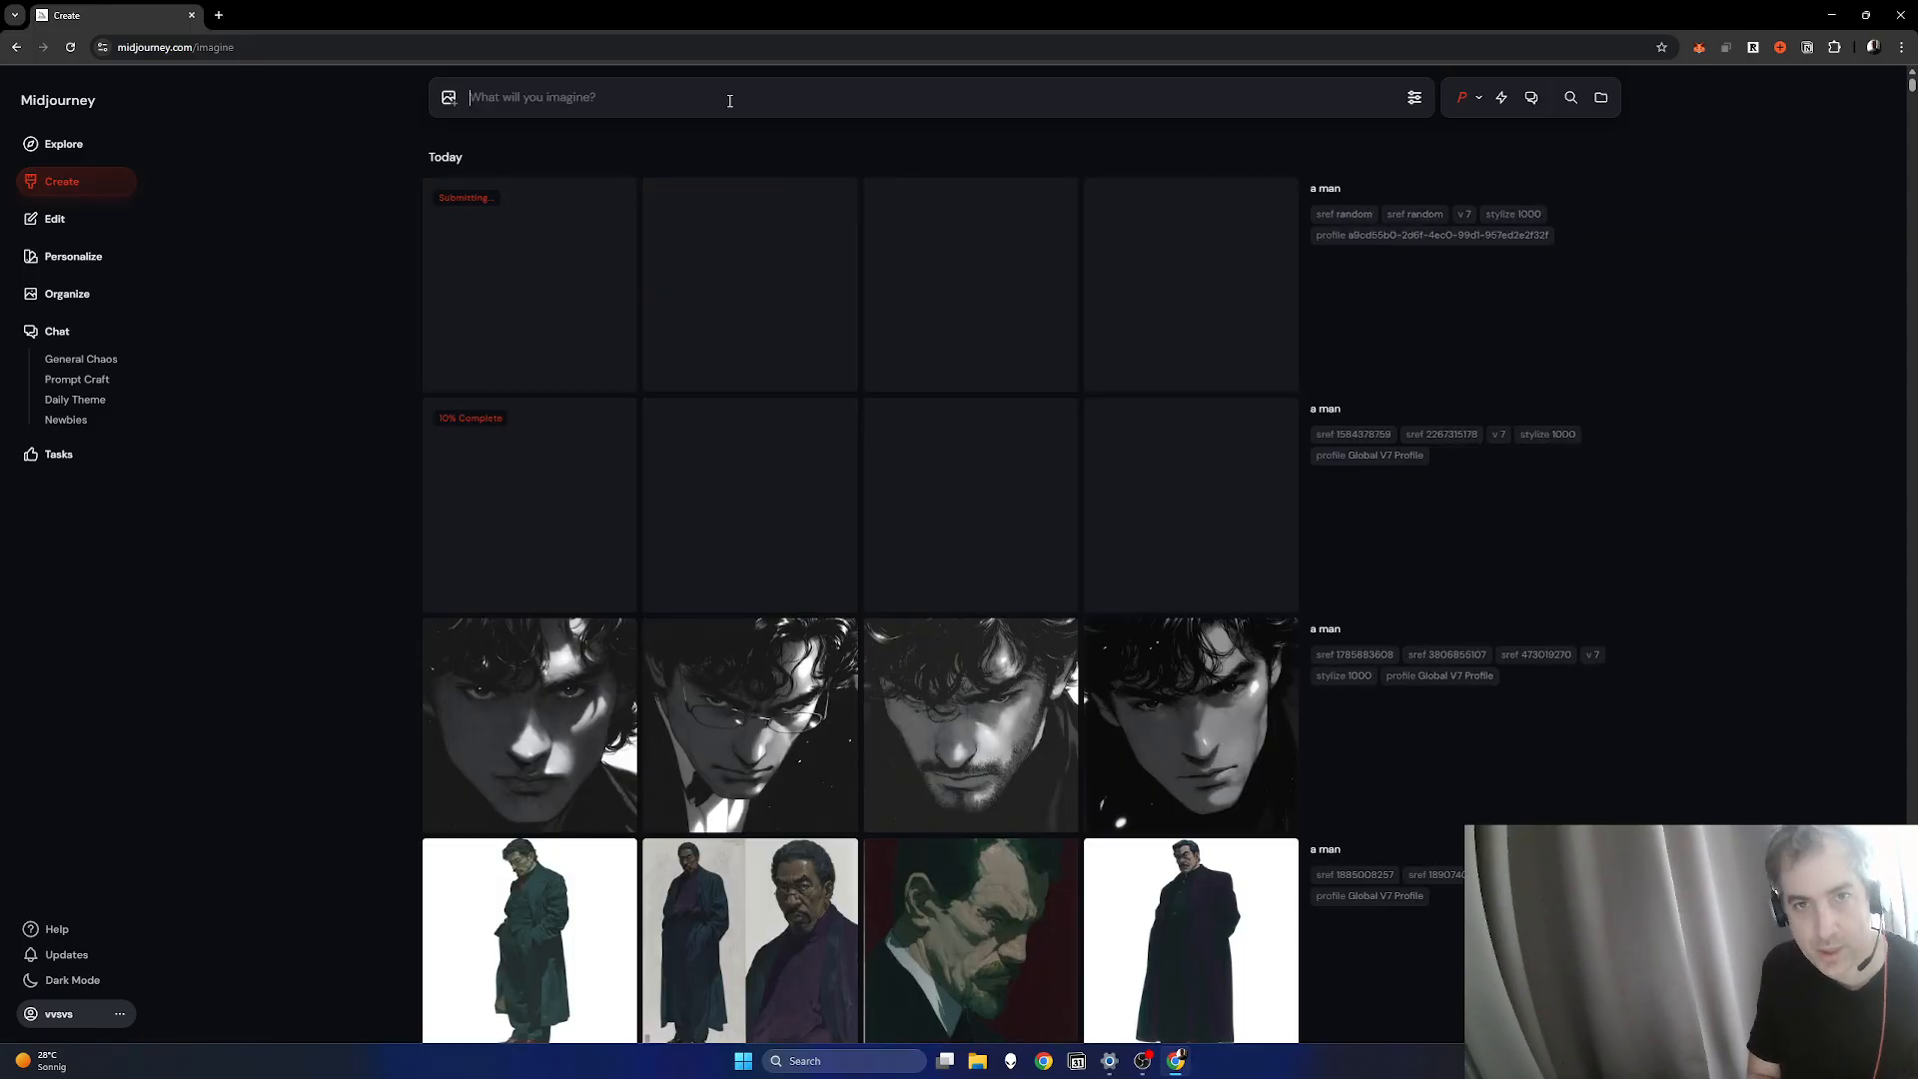
key("ctrl+v")
key("Return")
key("ctrl+v")
key("Return")
key("ctrl+v")
key("Return")
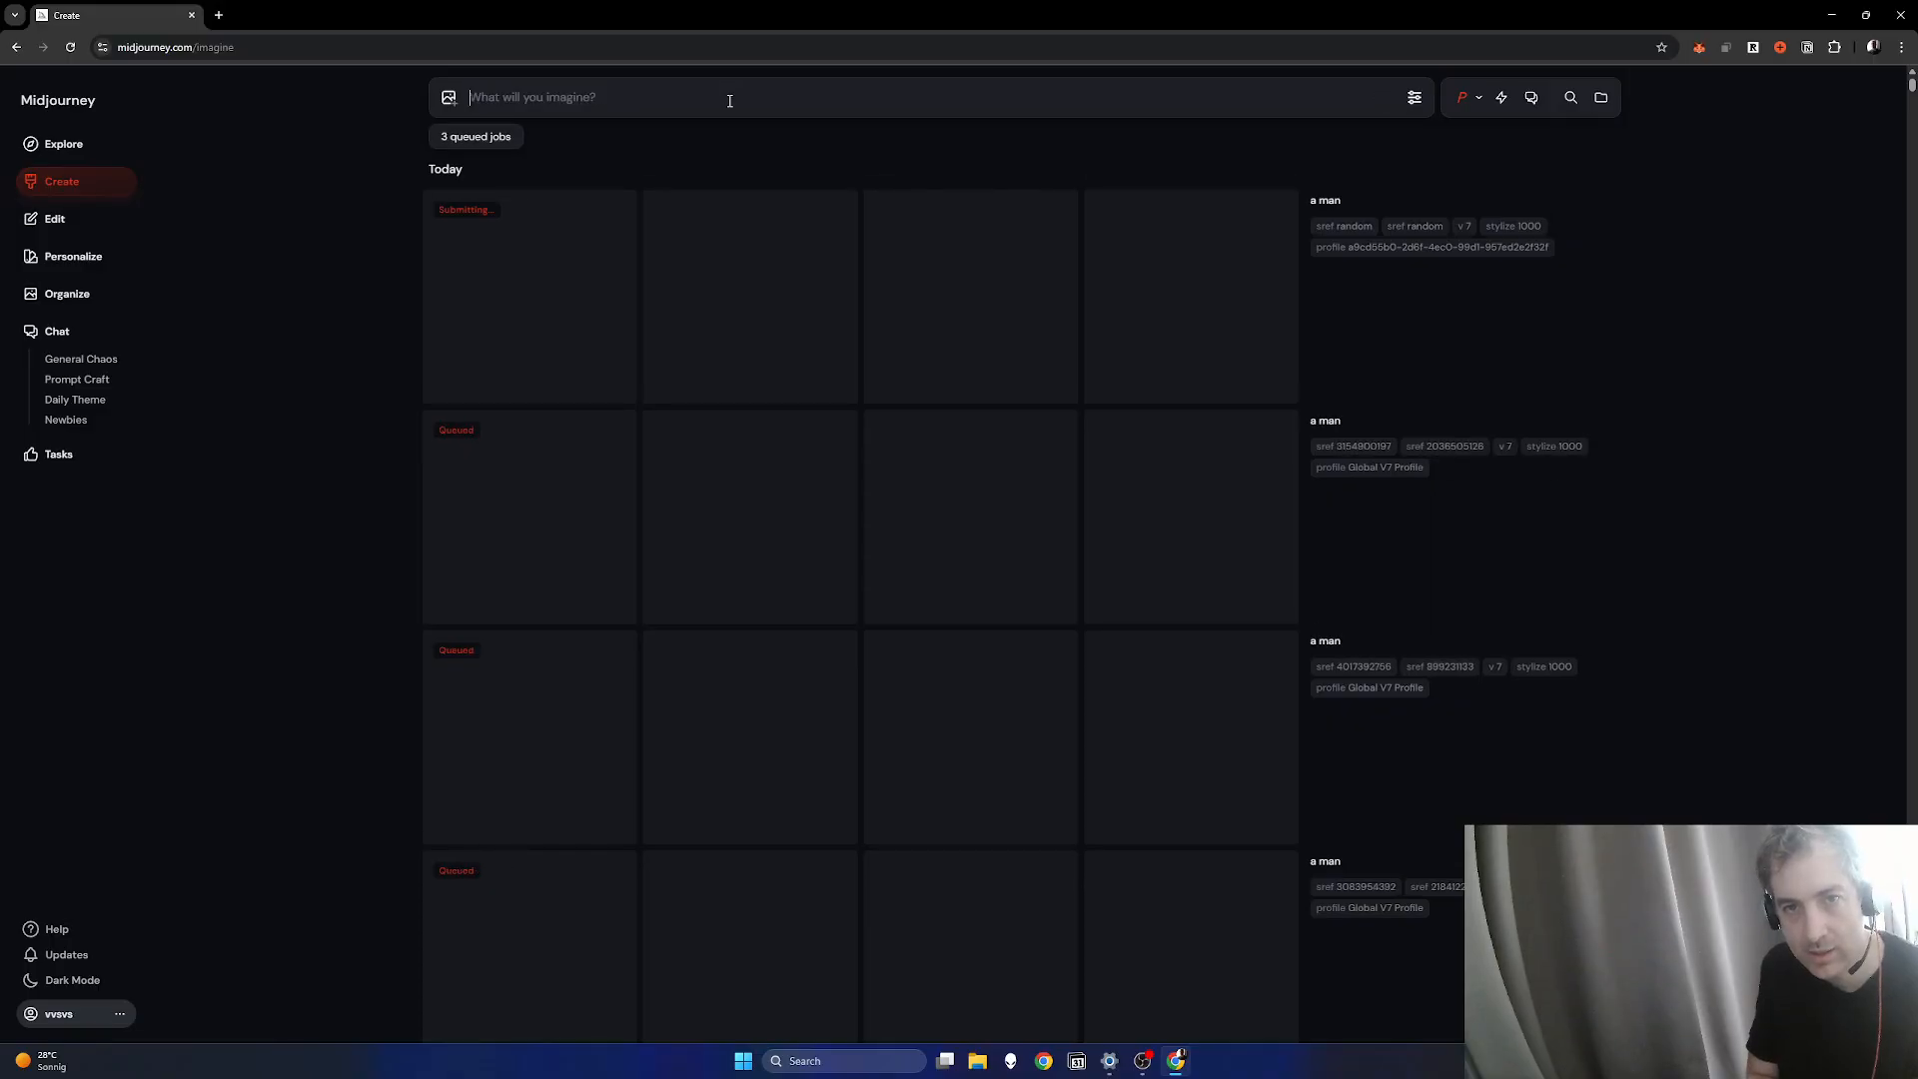
key("ctrl+v")
key("Return")
key("ctrl+v")
key("Return")
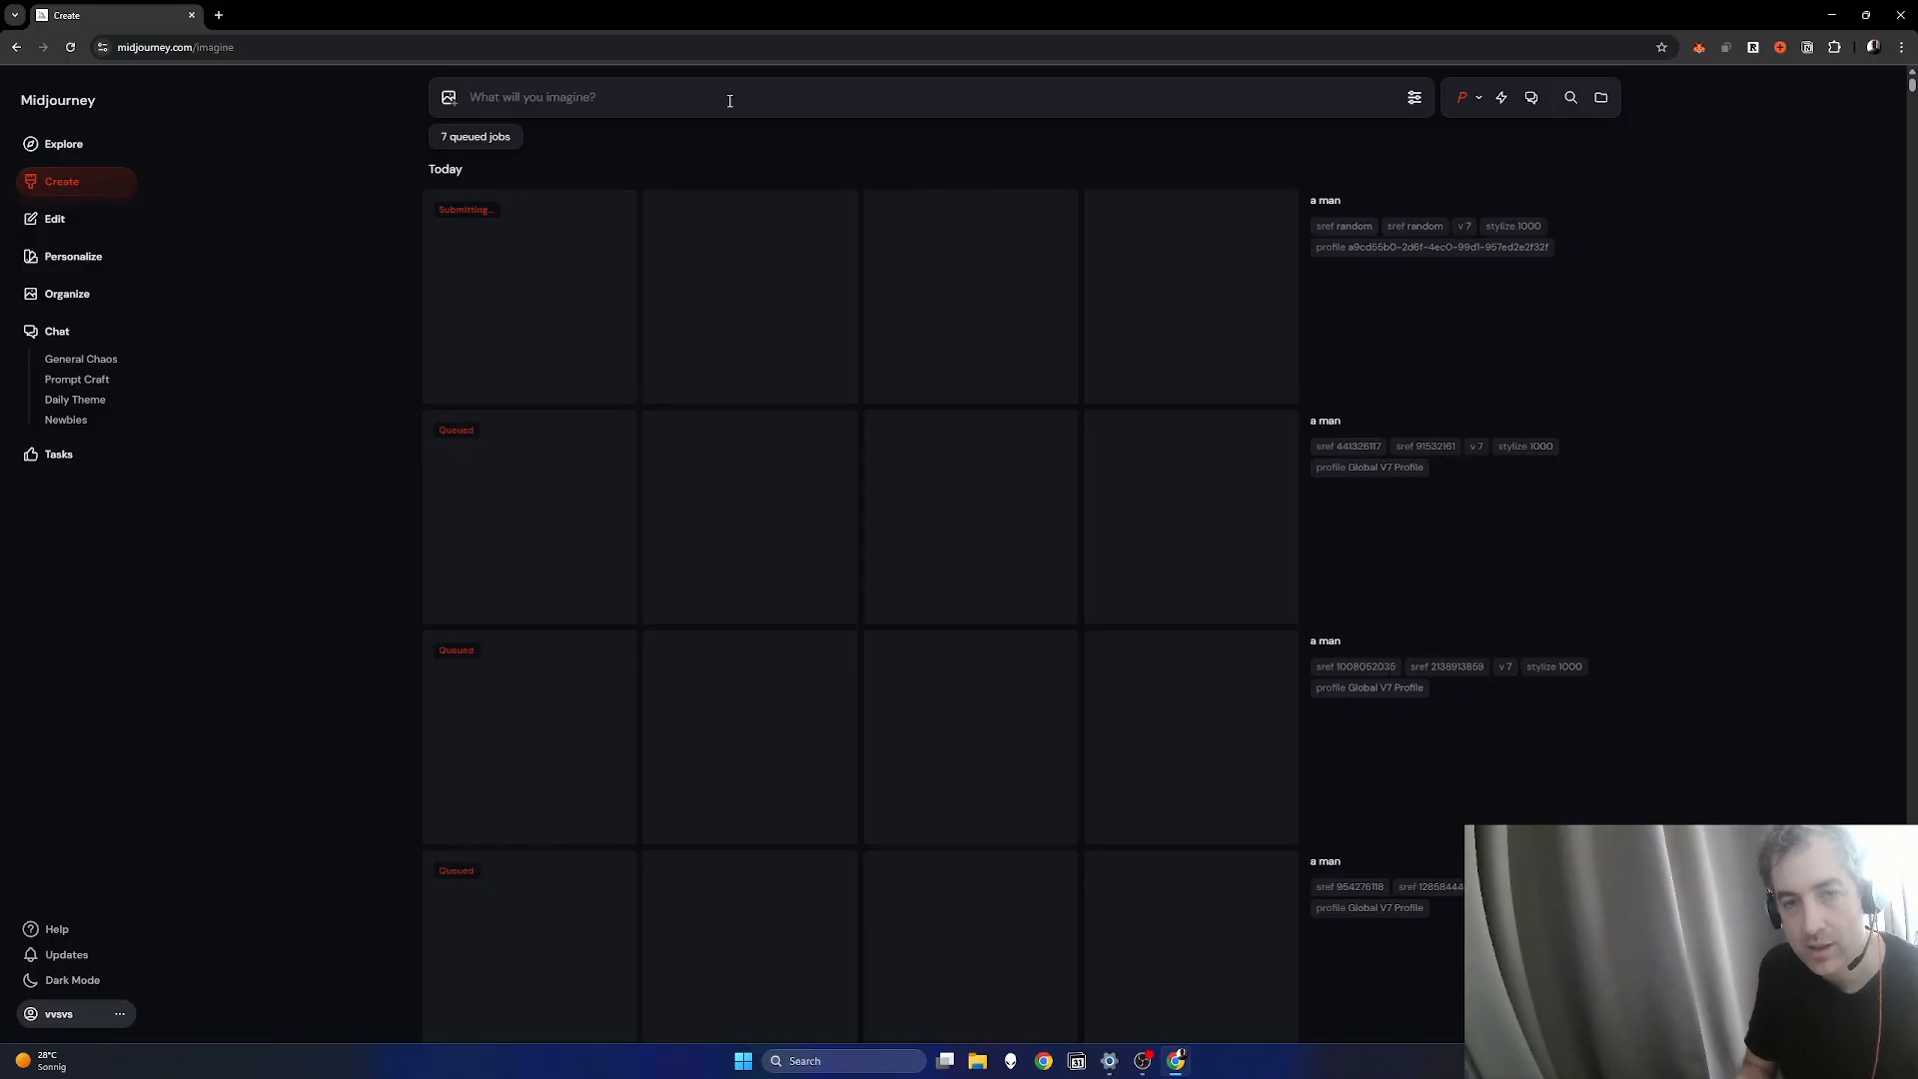
scroll(1229, 573, "down", 5)
scroll(1455, 621, "down", 8)
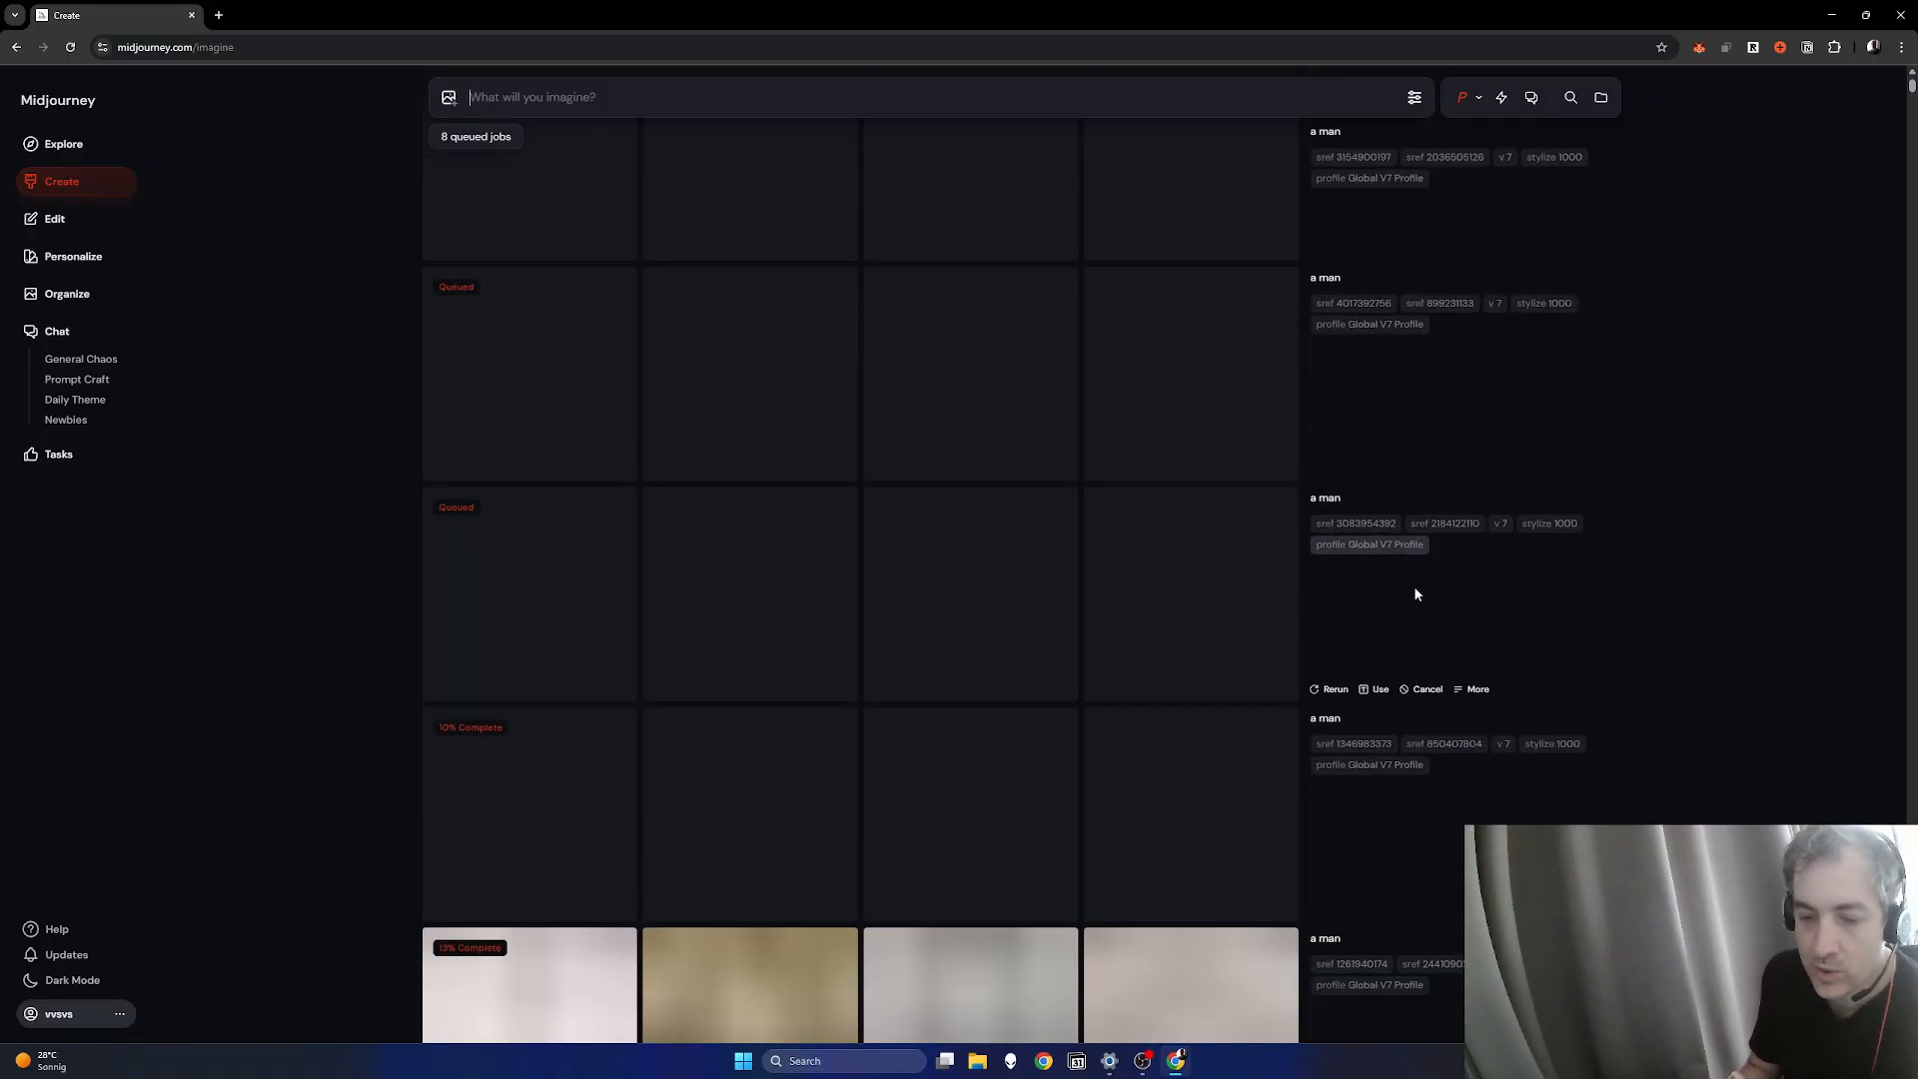
scroll(1514, 787, "down", 4)
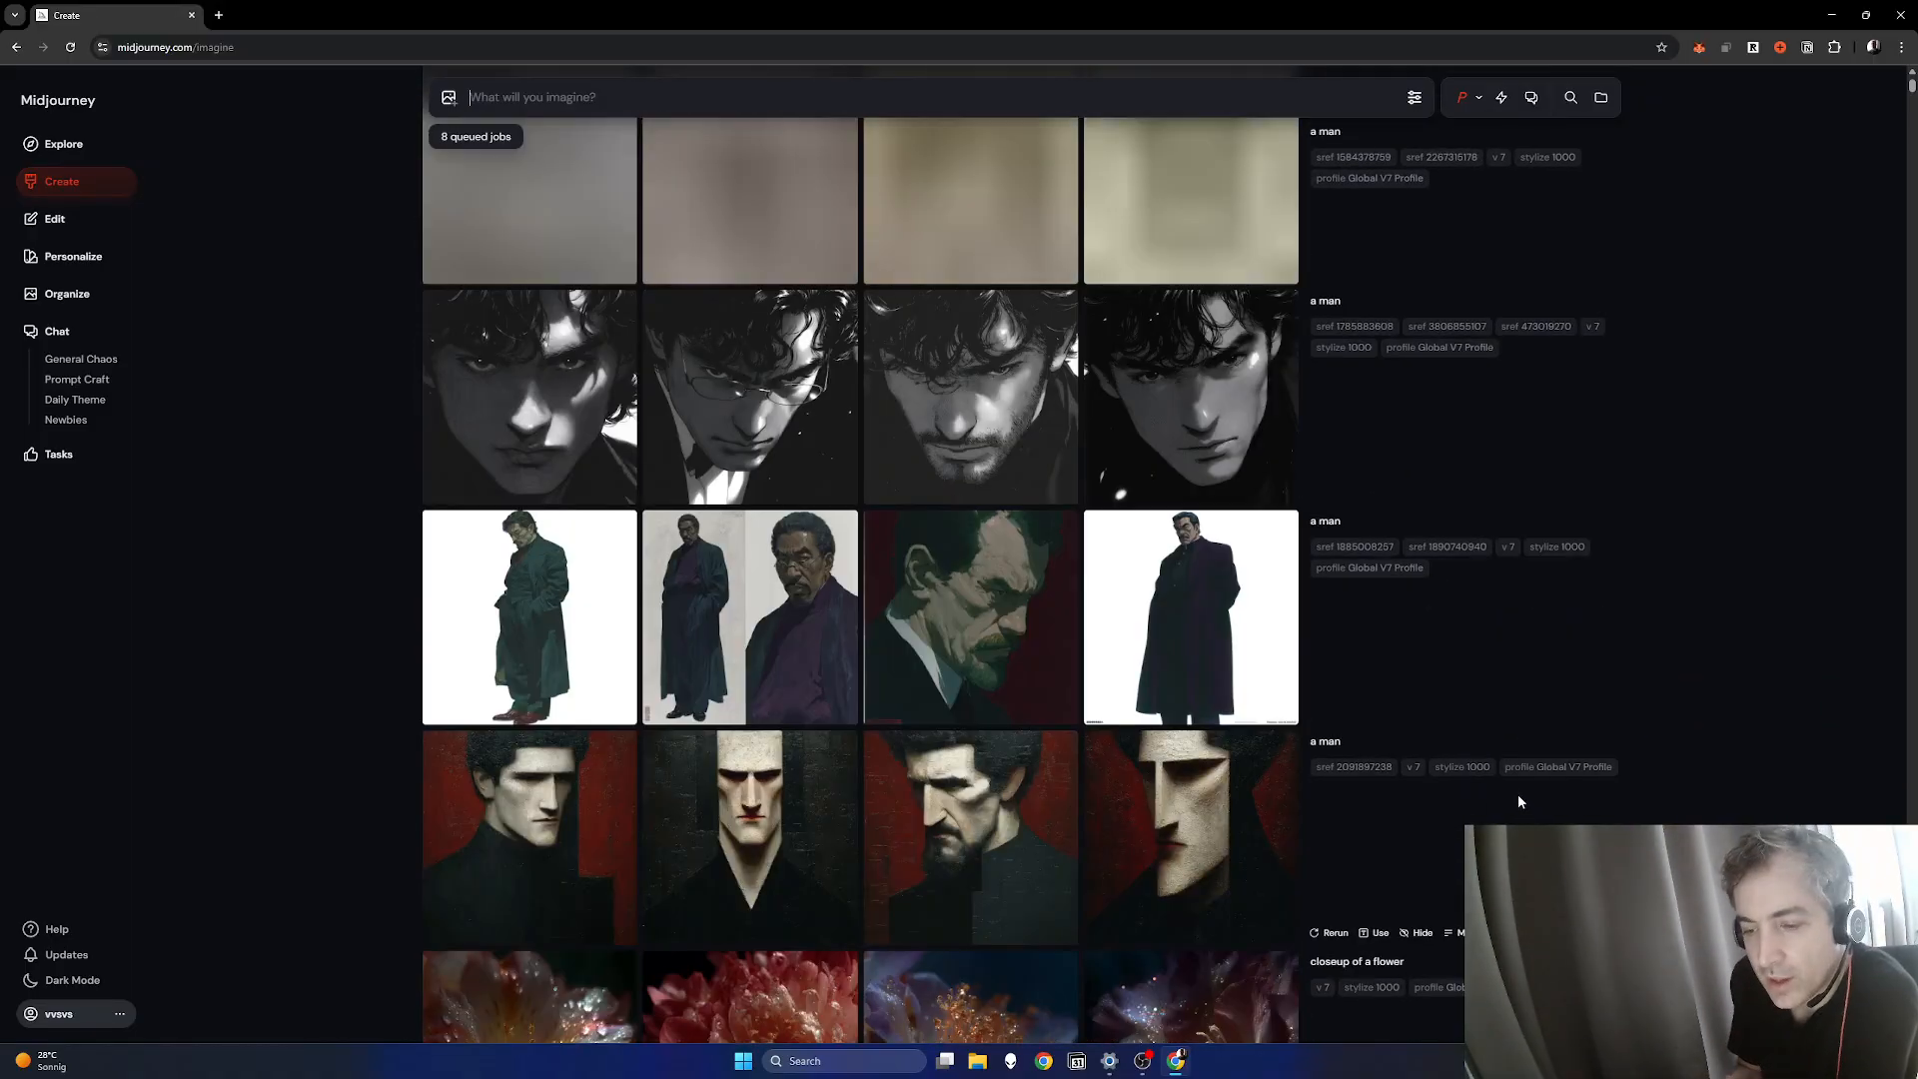
left_click(1167, 651)
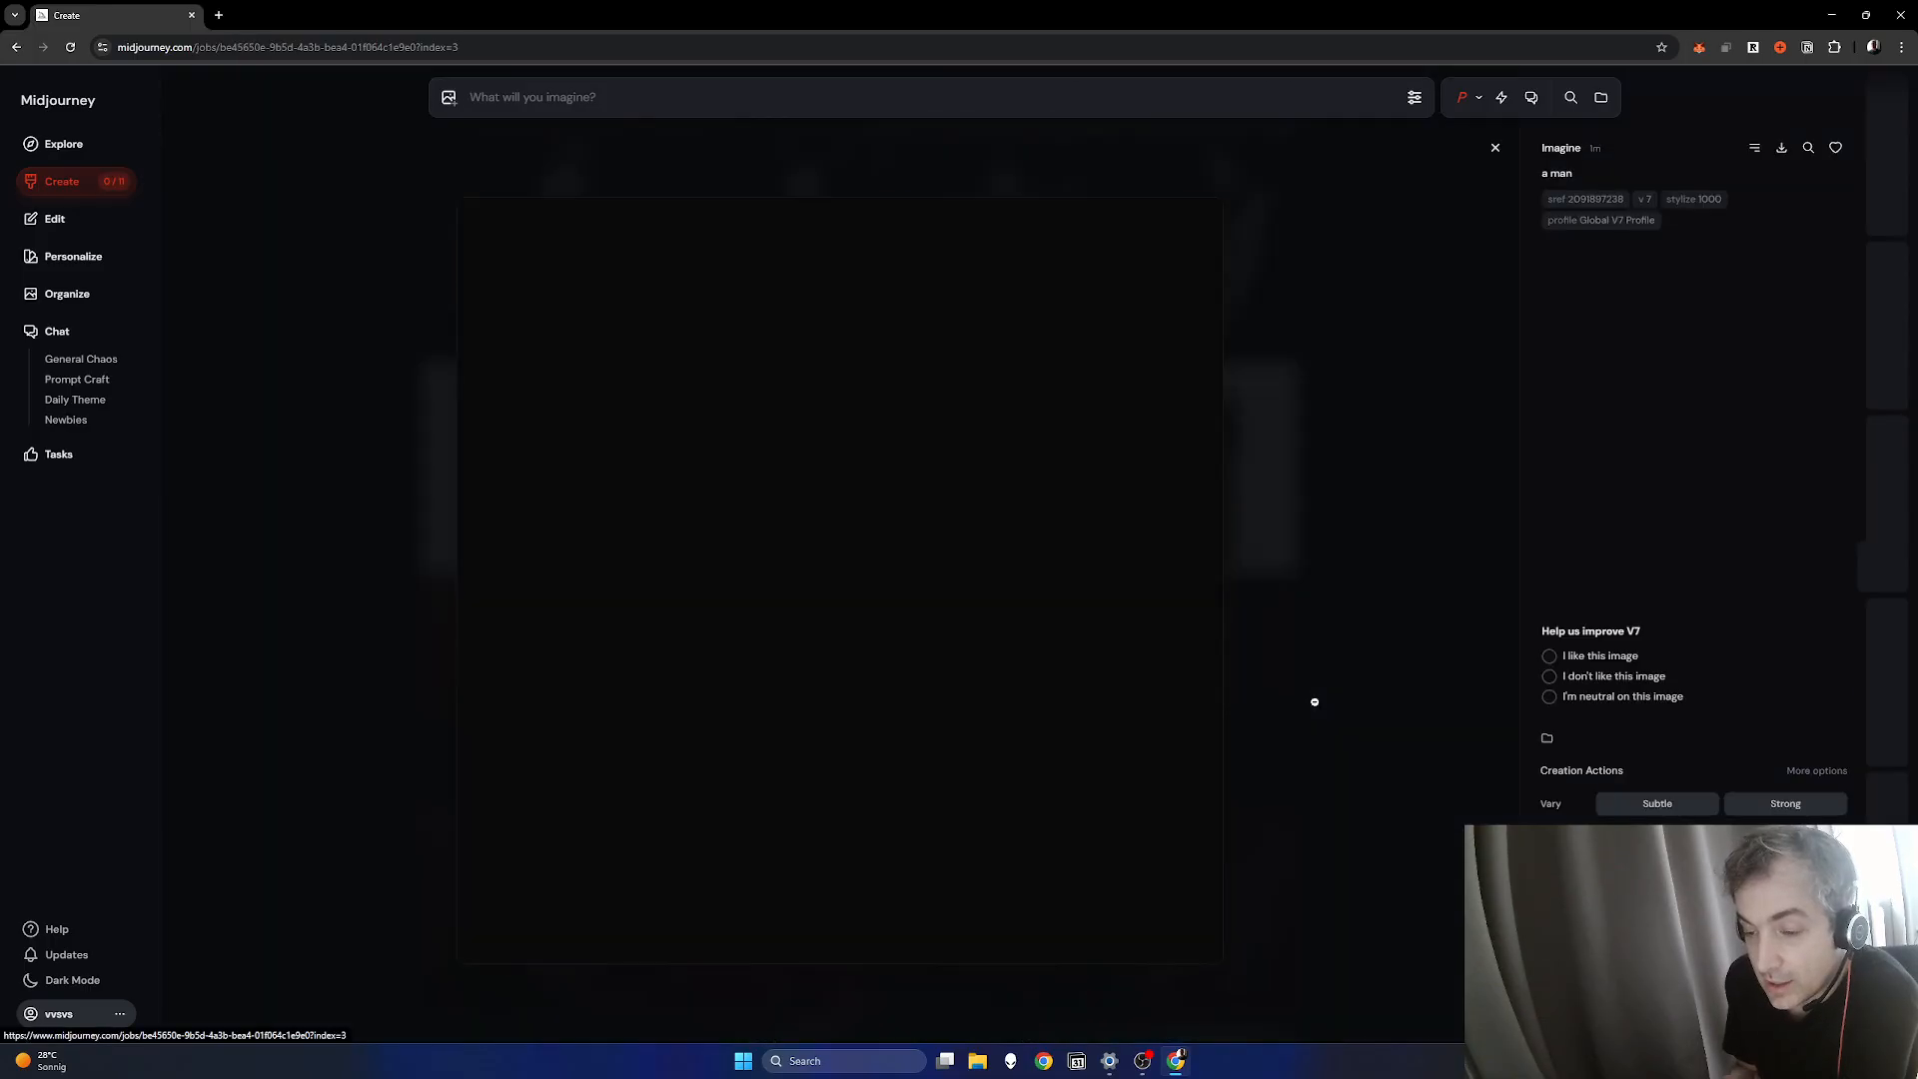
left_click(1417, 544)
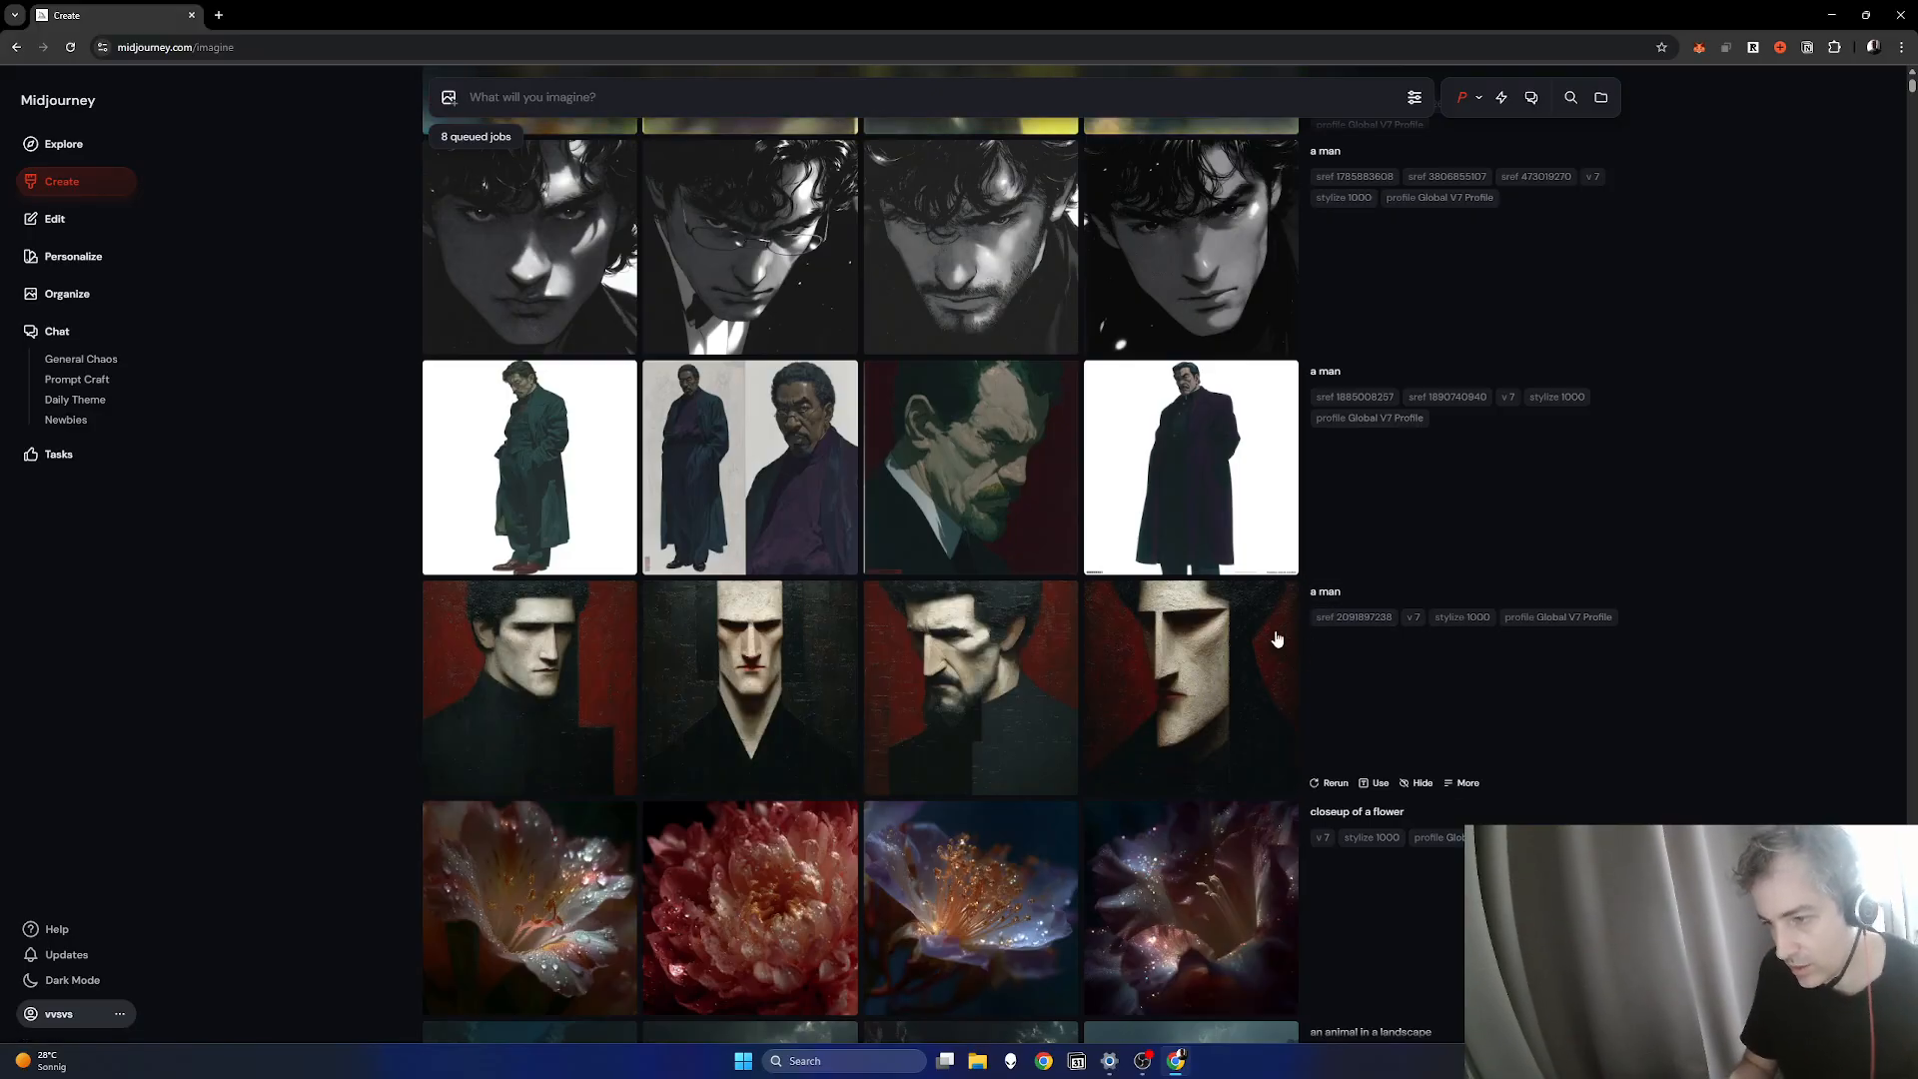
left_click(1246, 663)
left_click(1806, 998)
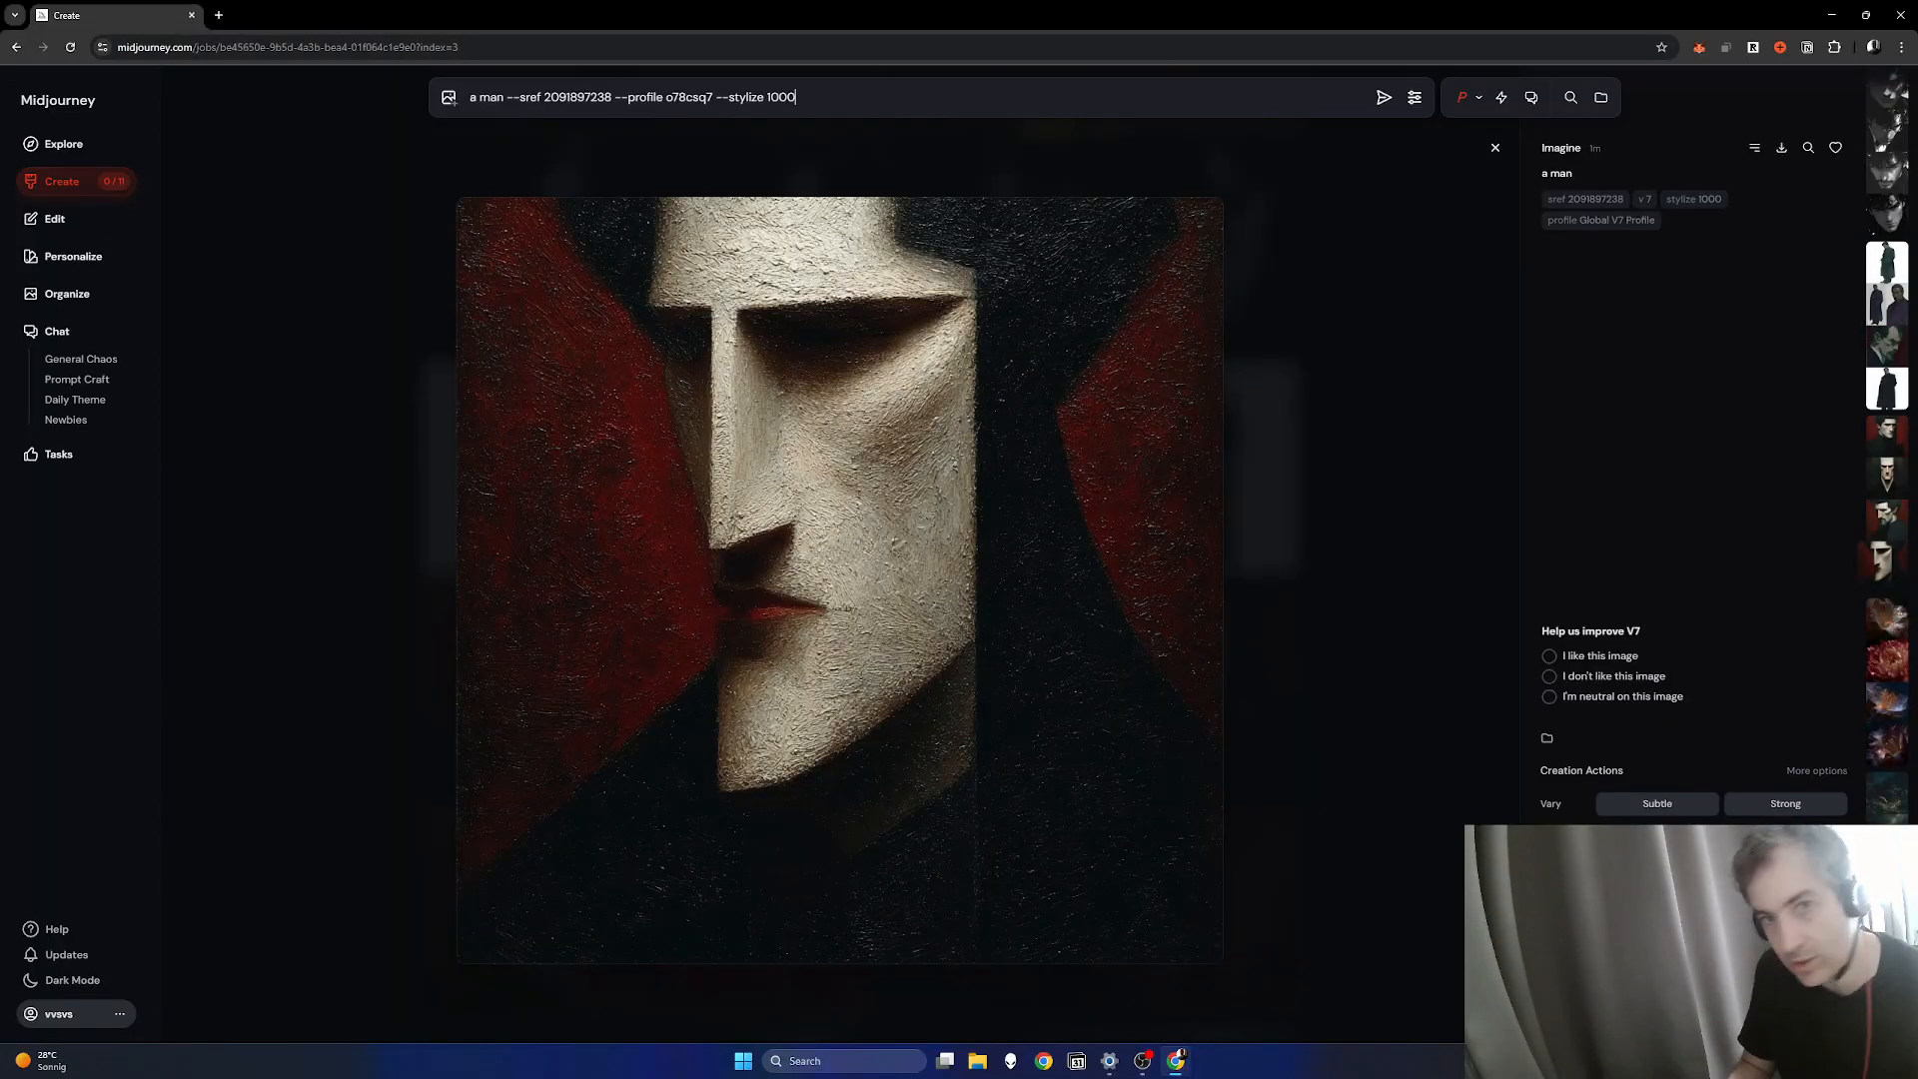
type("woman")
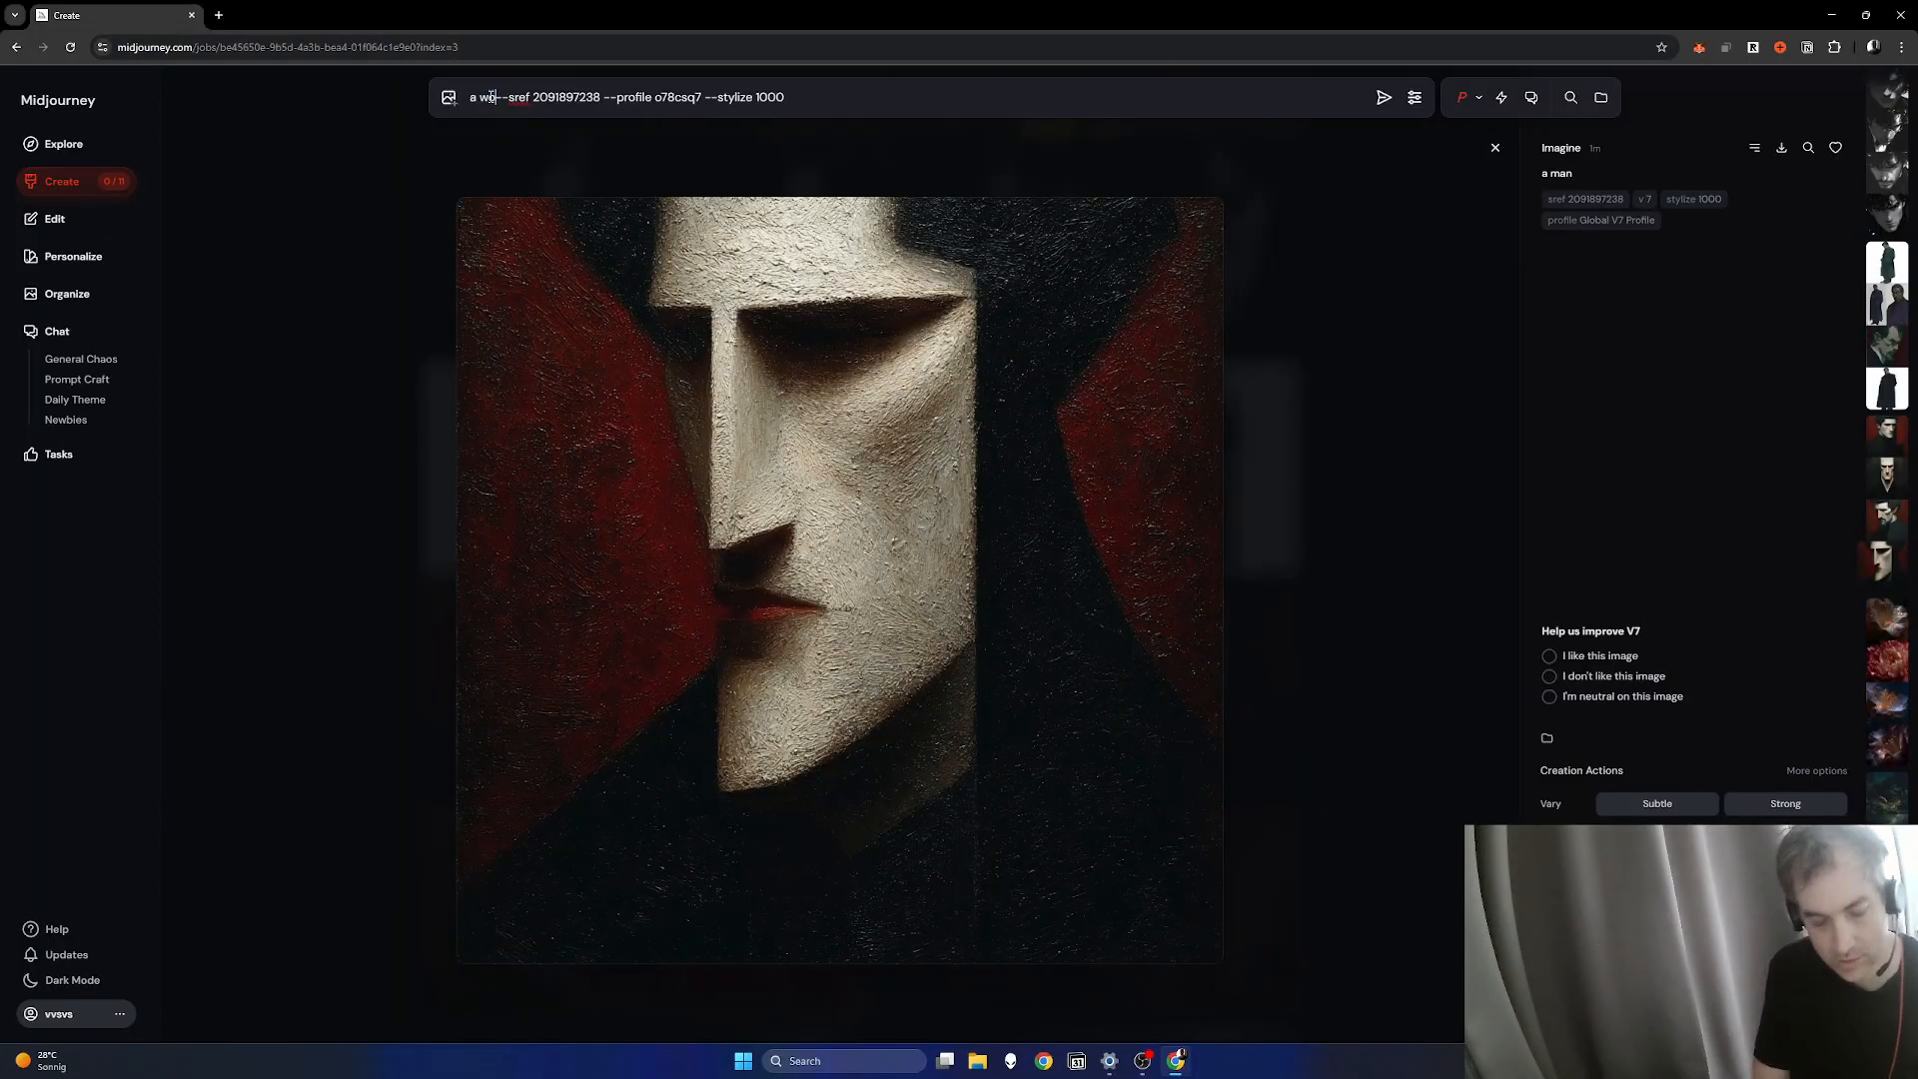
key("Return")
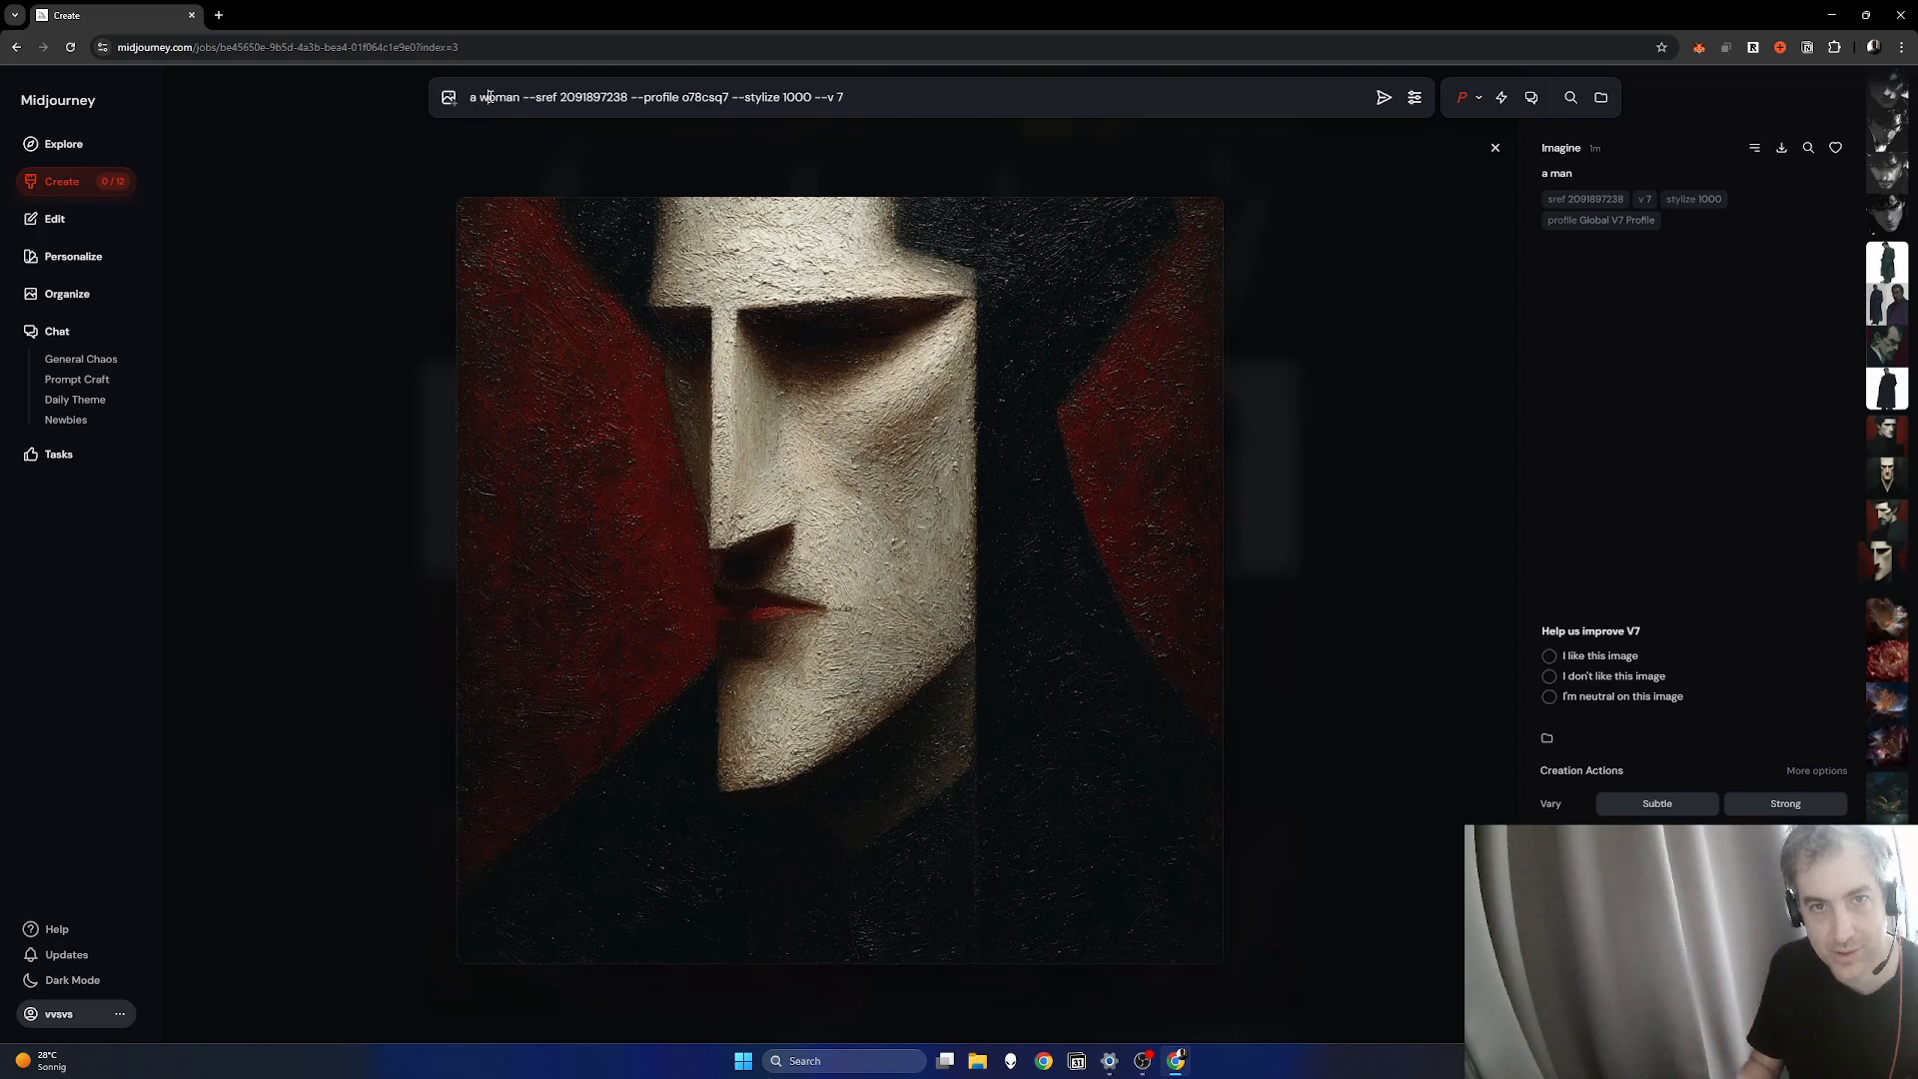
key("BackSpace")
key("BackSpace")
type("n animal")
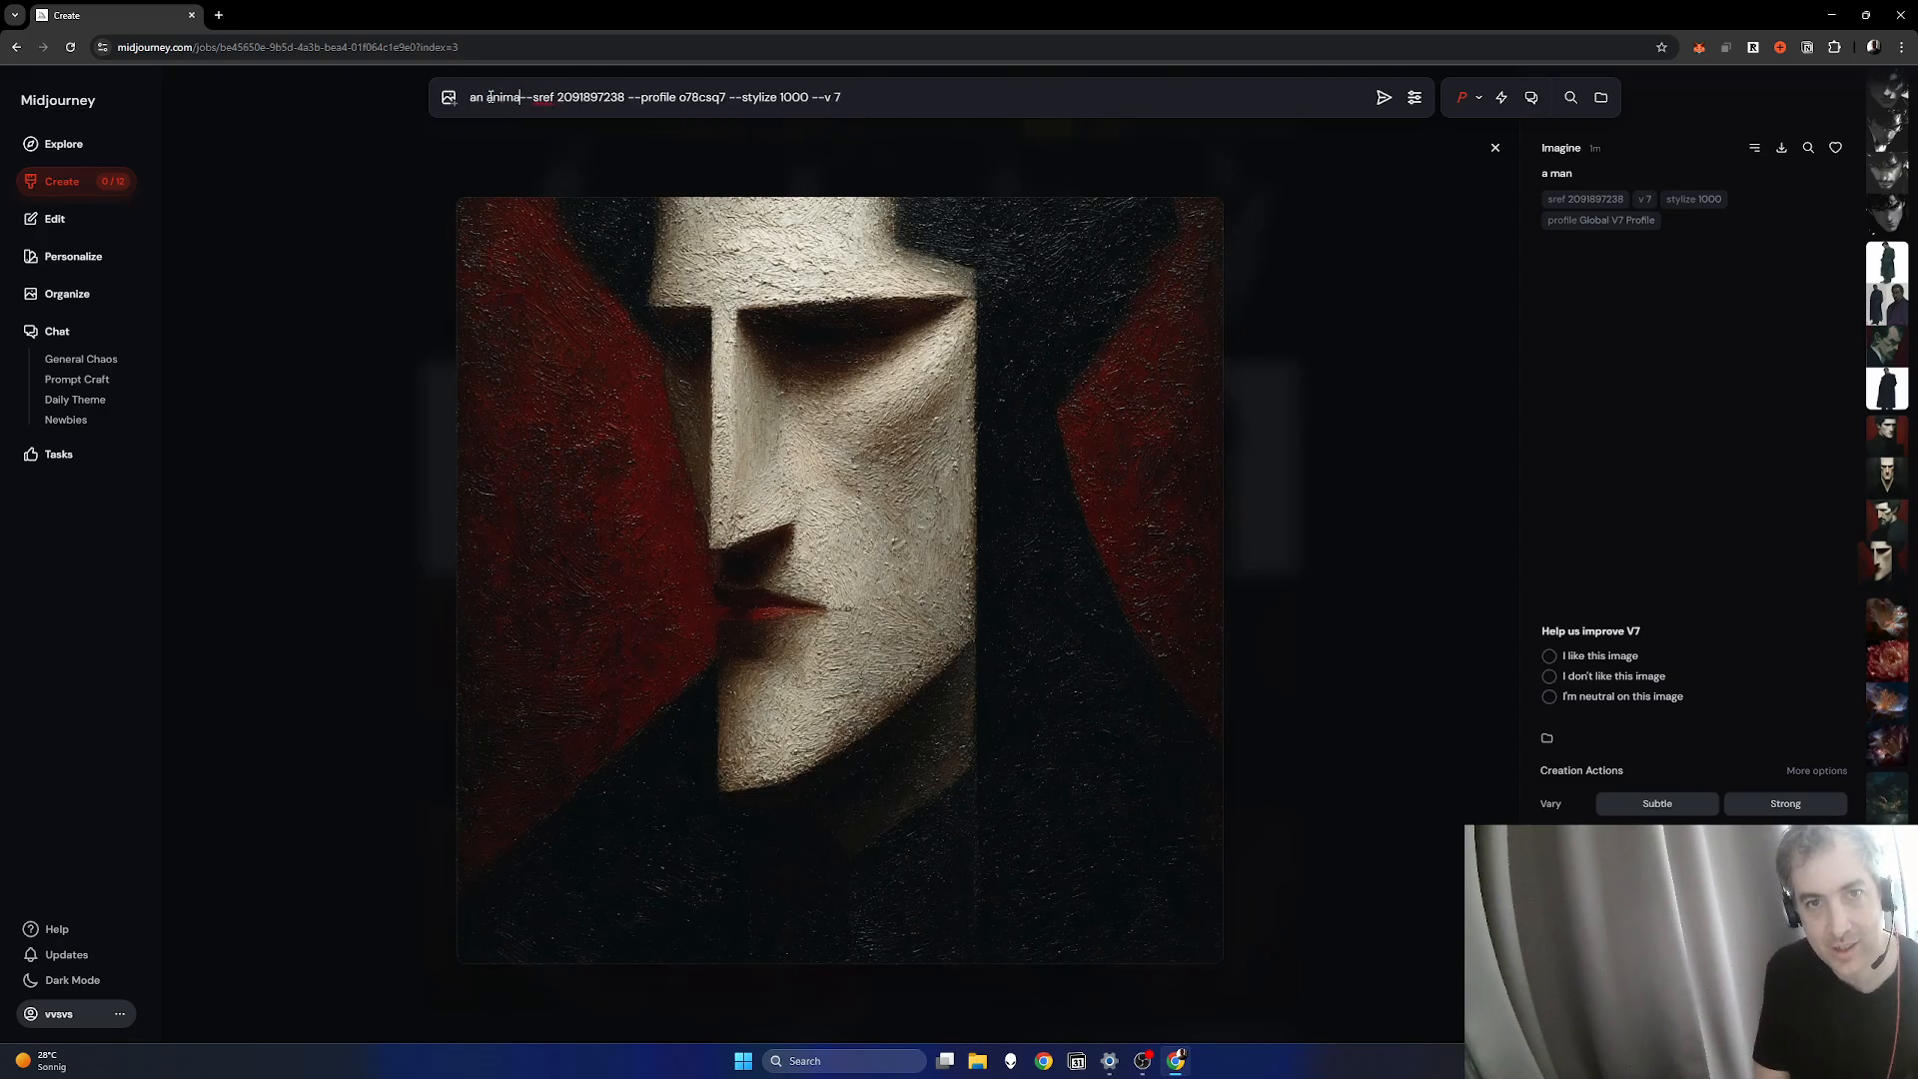
key("Return")
double_click(490, 97)
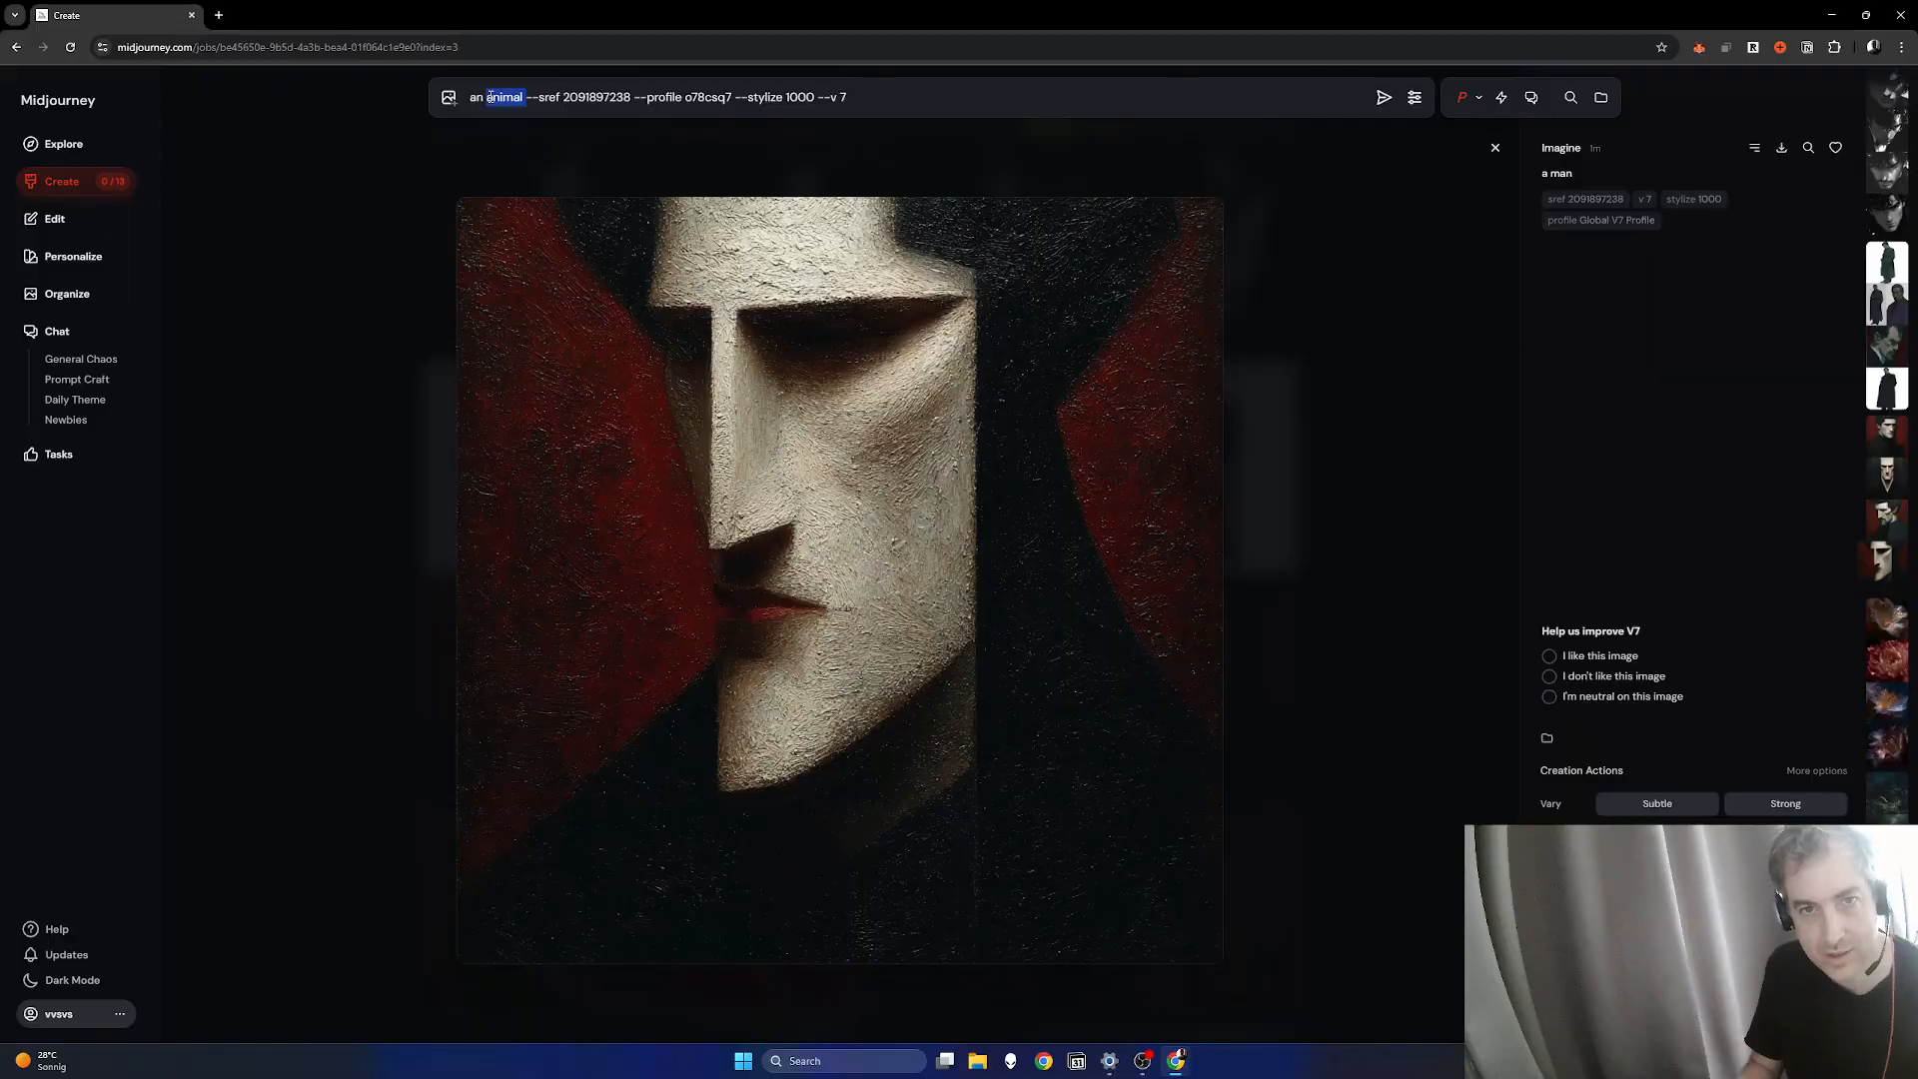
key("BackSpace")
key("BackSpace")
key("BackSpace")
type("car")
key("Return")
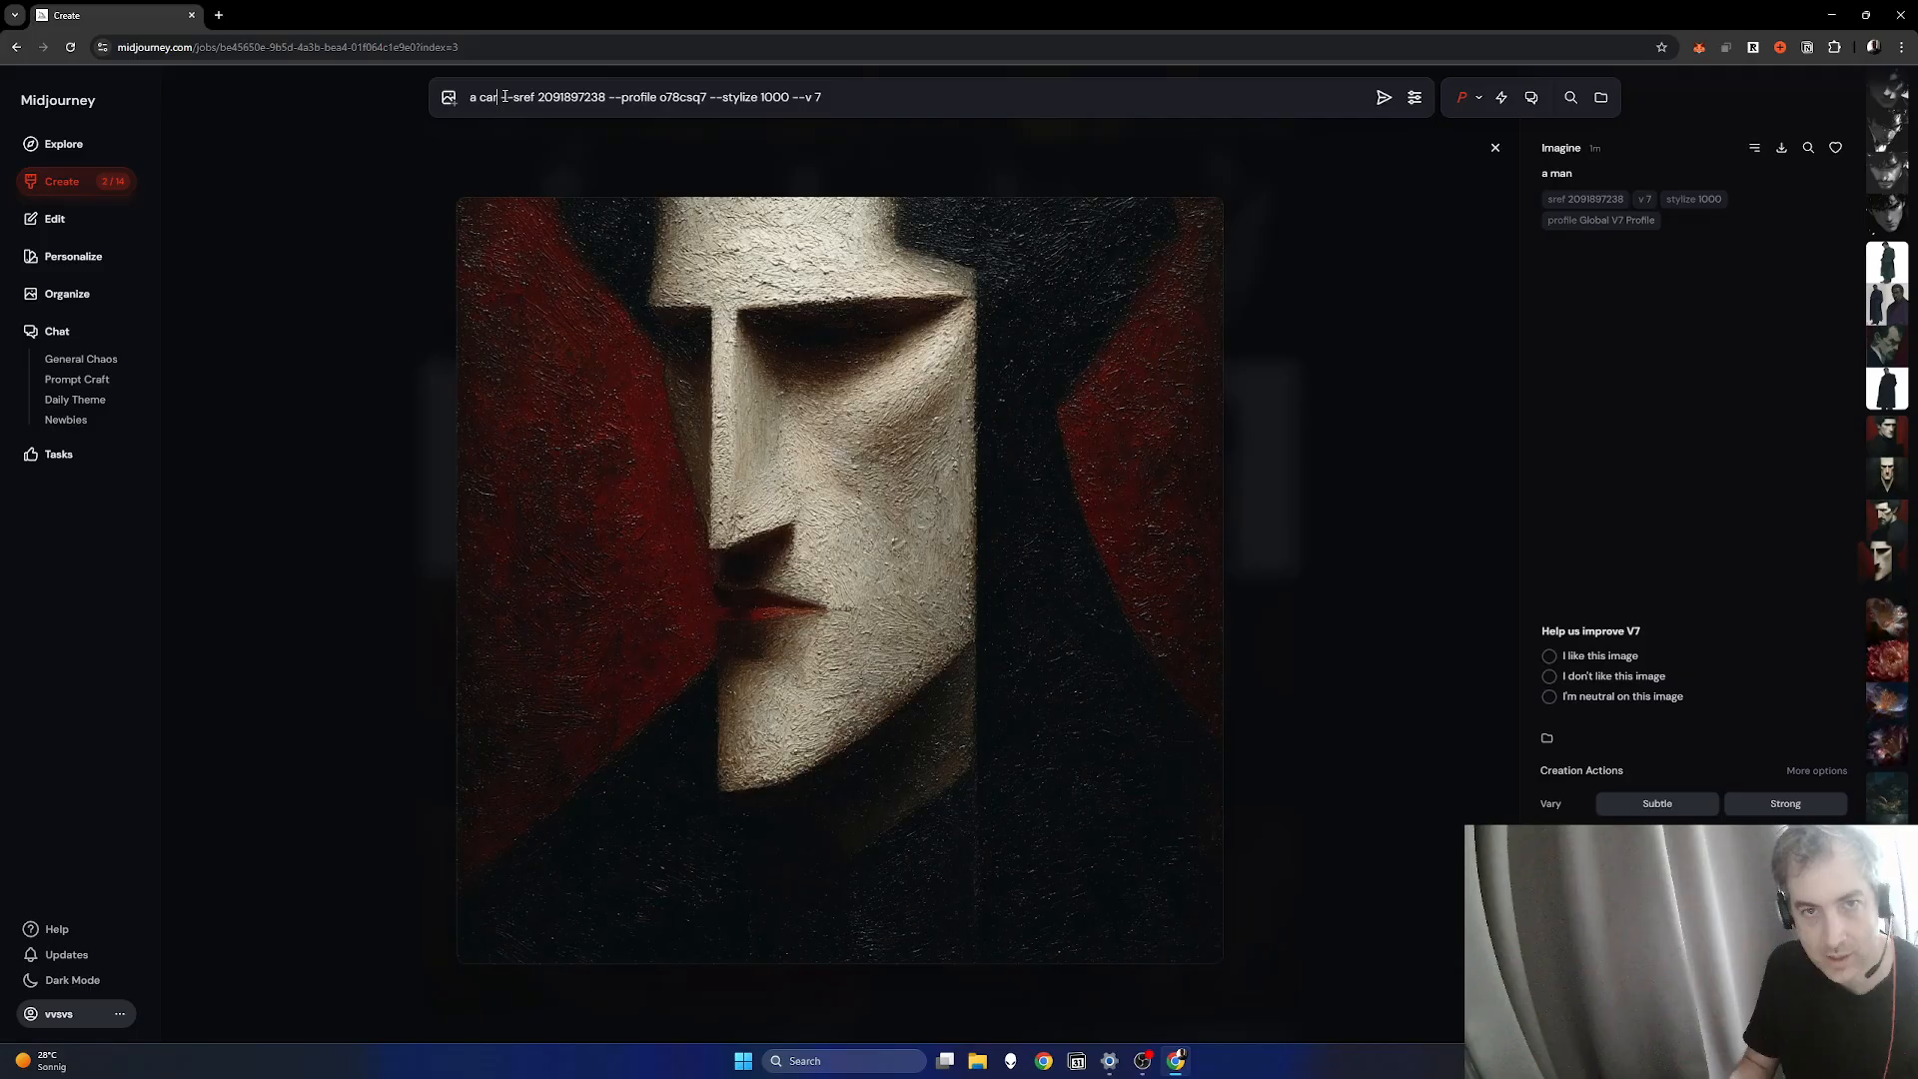
Step: Extend the prompt to "a car in an epic landscape with a castle in the background", generate it, and return to the feed
type("in an epic l")
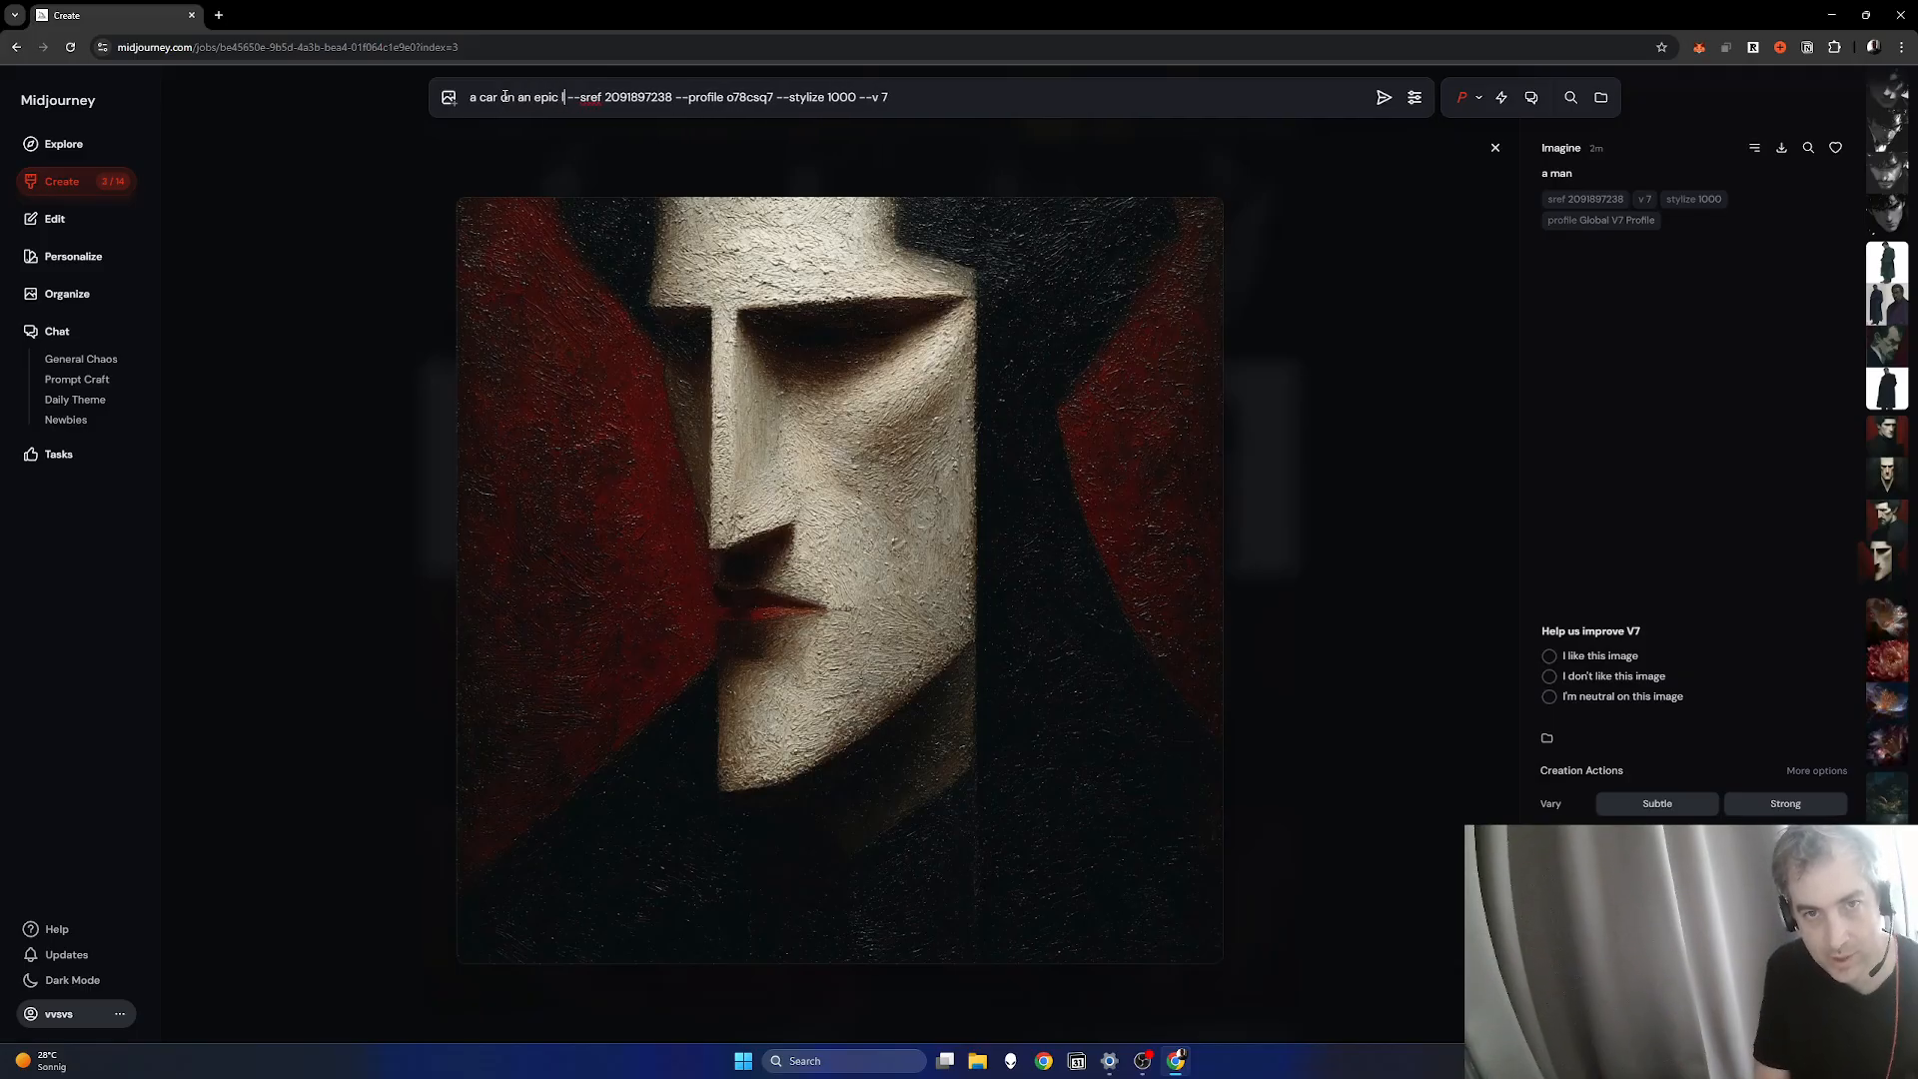
type("andscape with a ca")
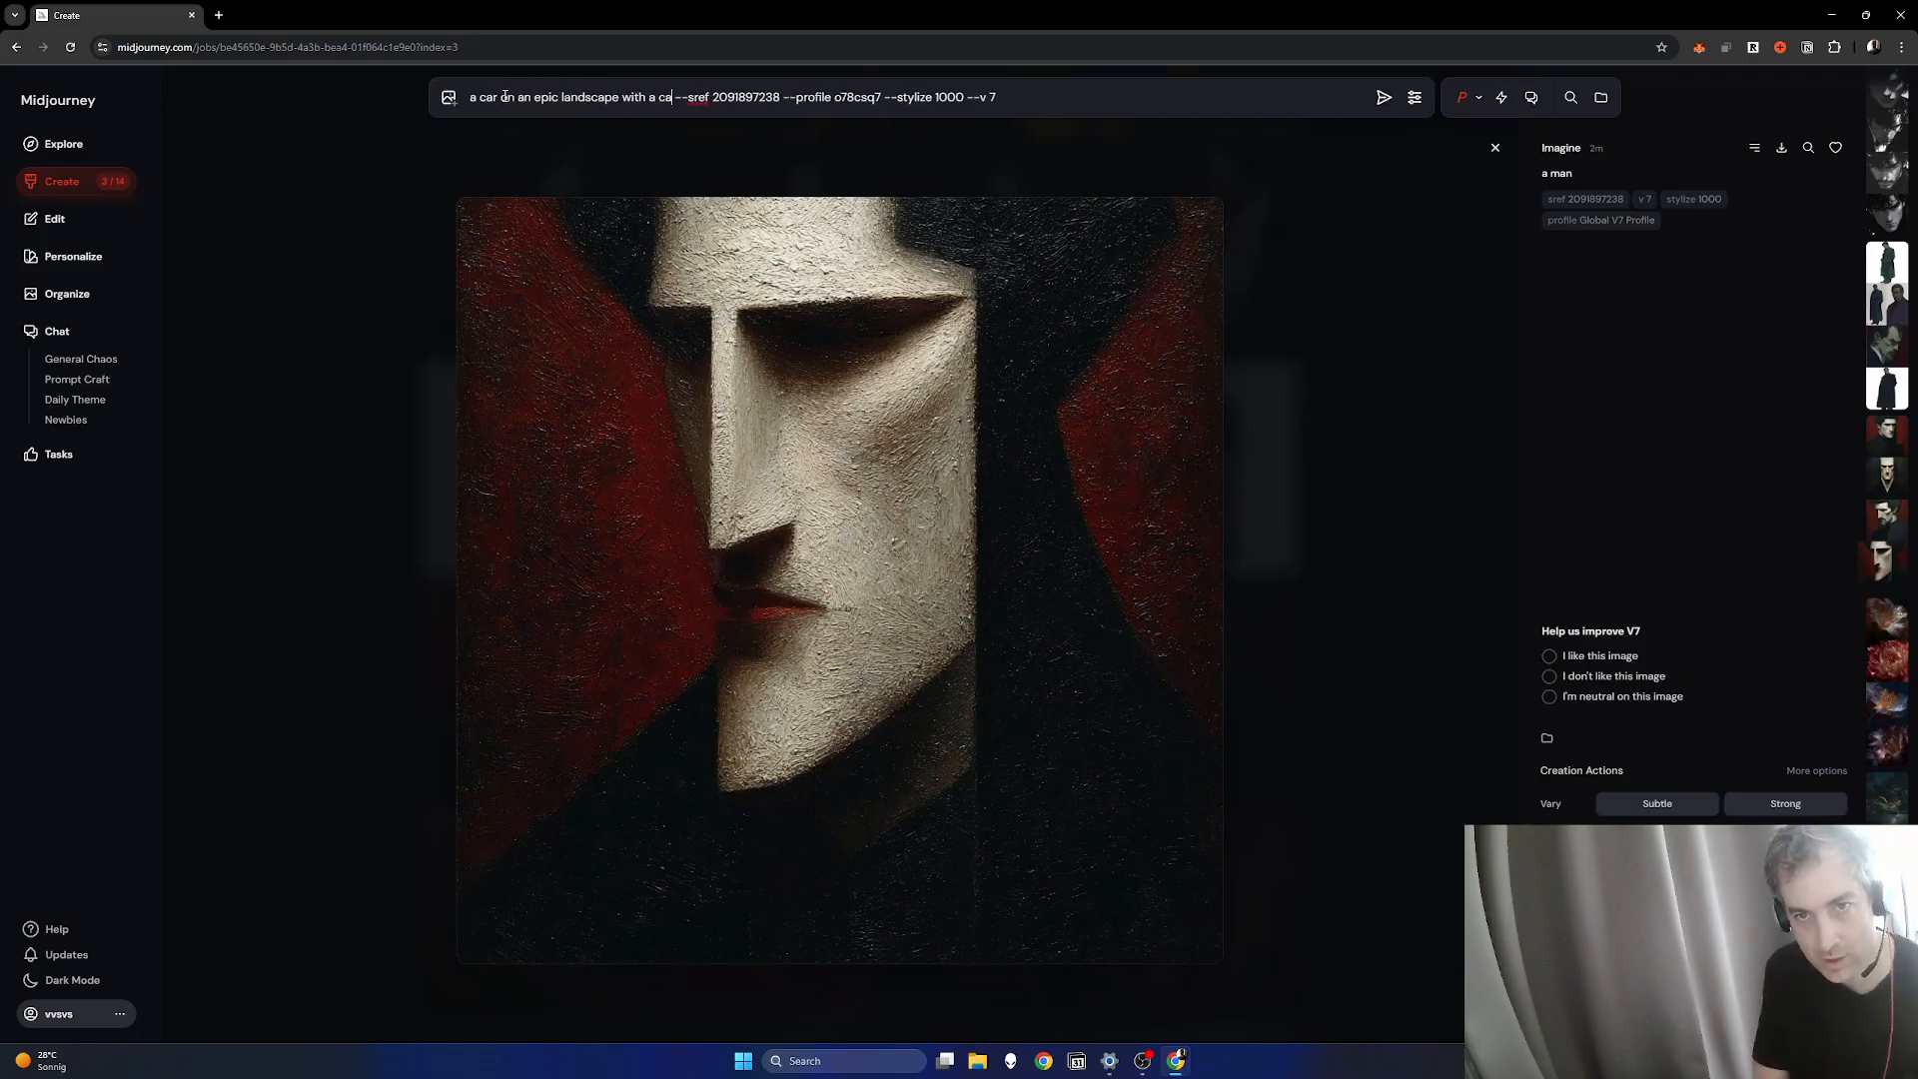
type("stle in the backg")
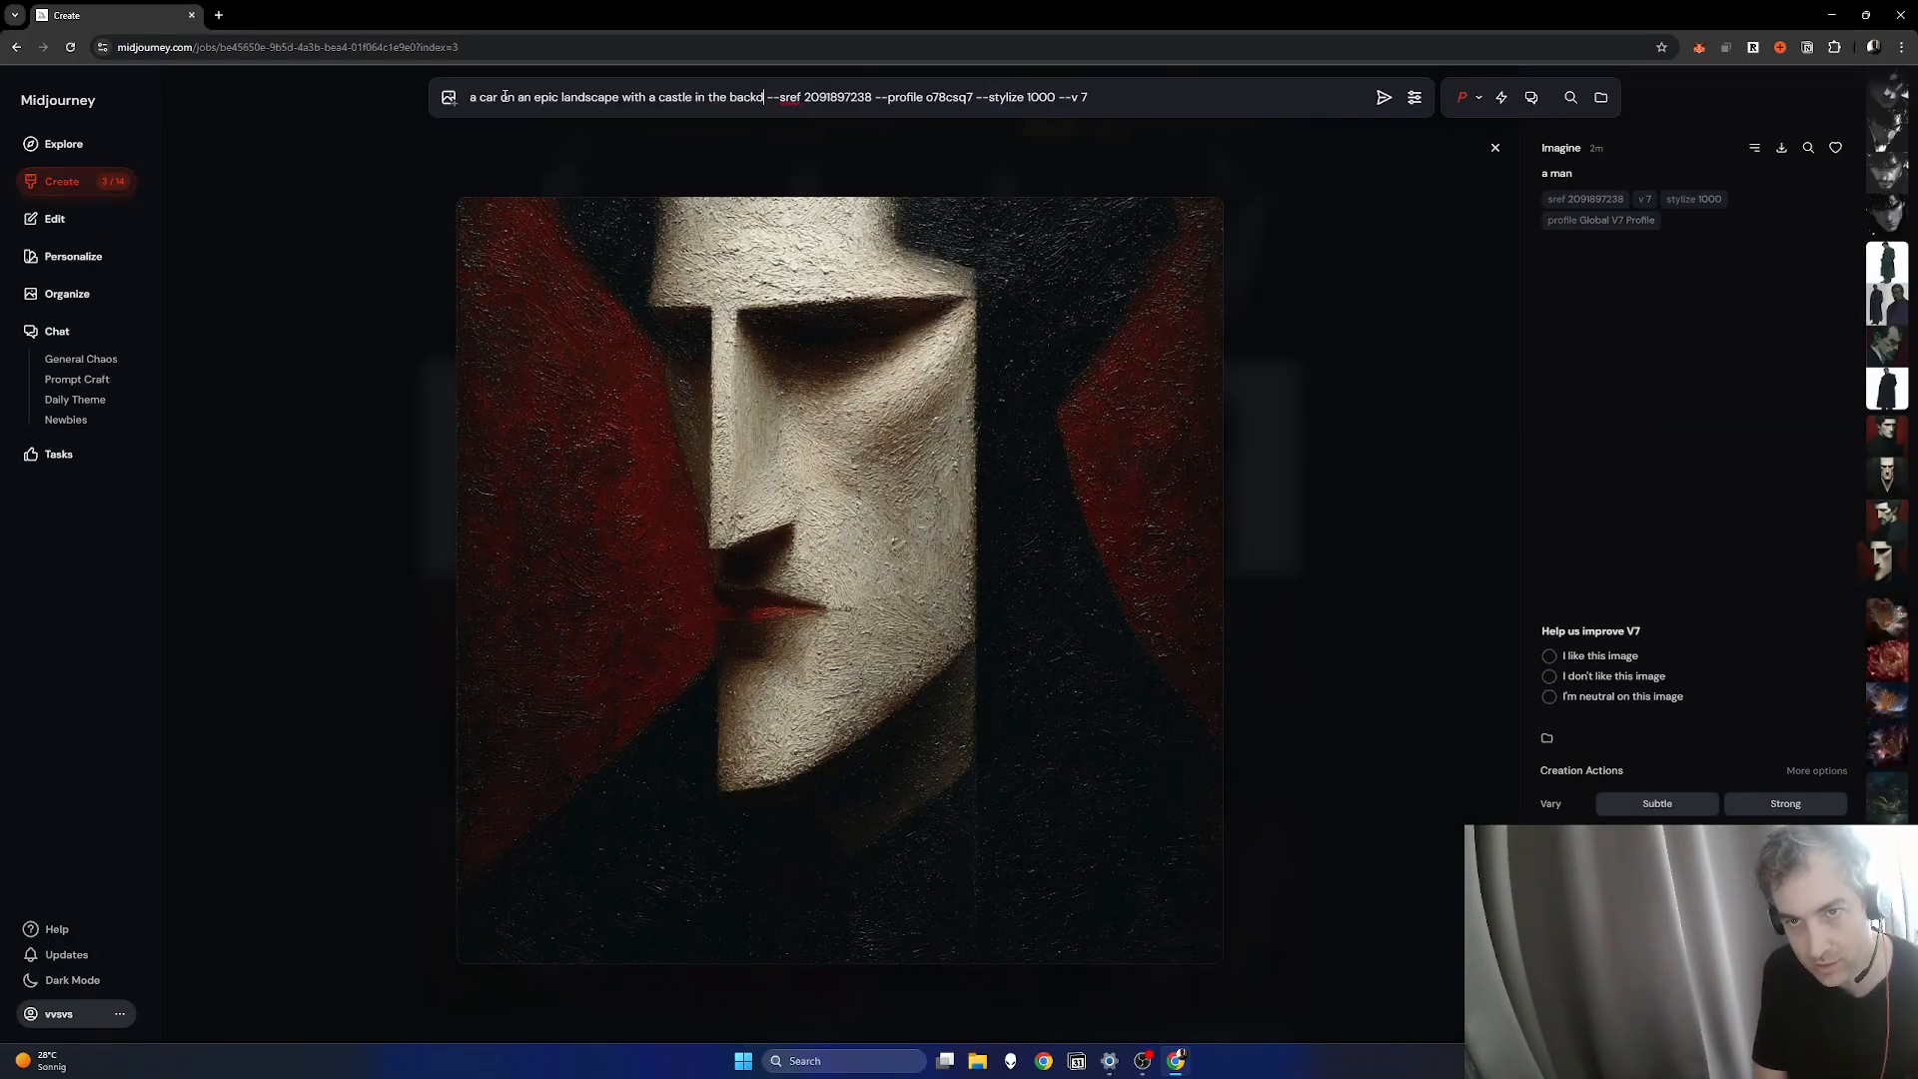
type("o")
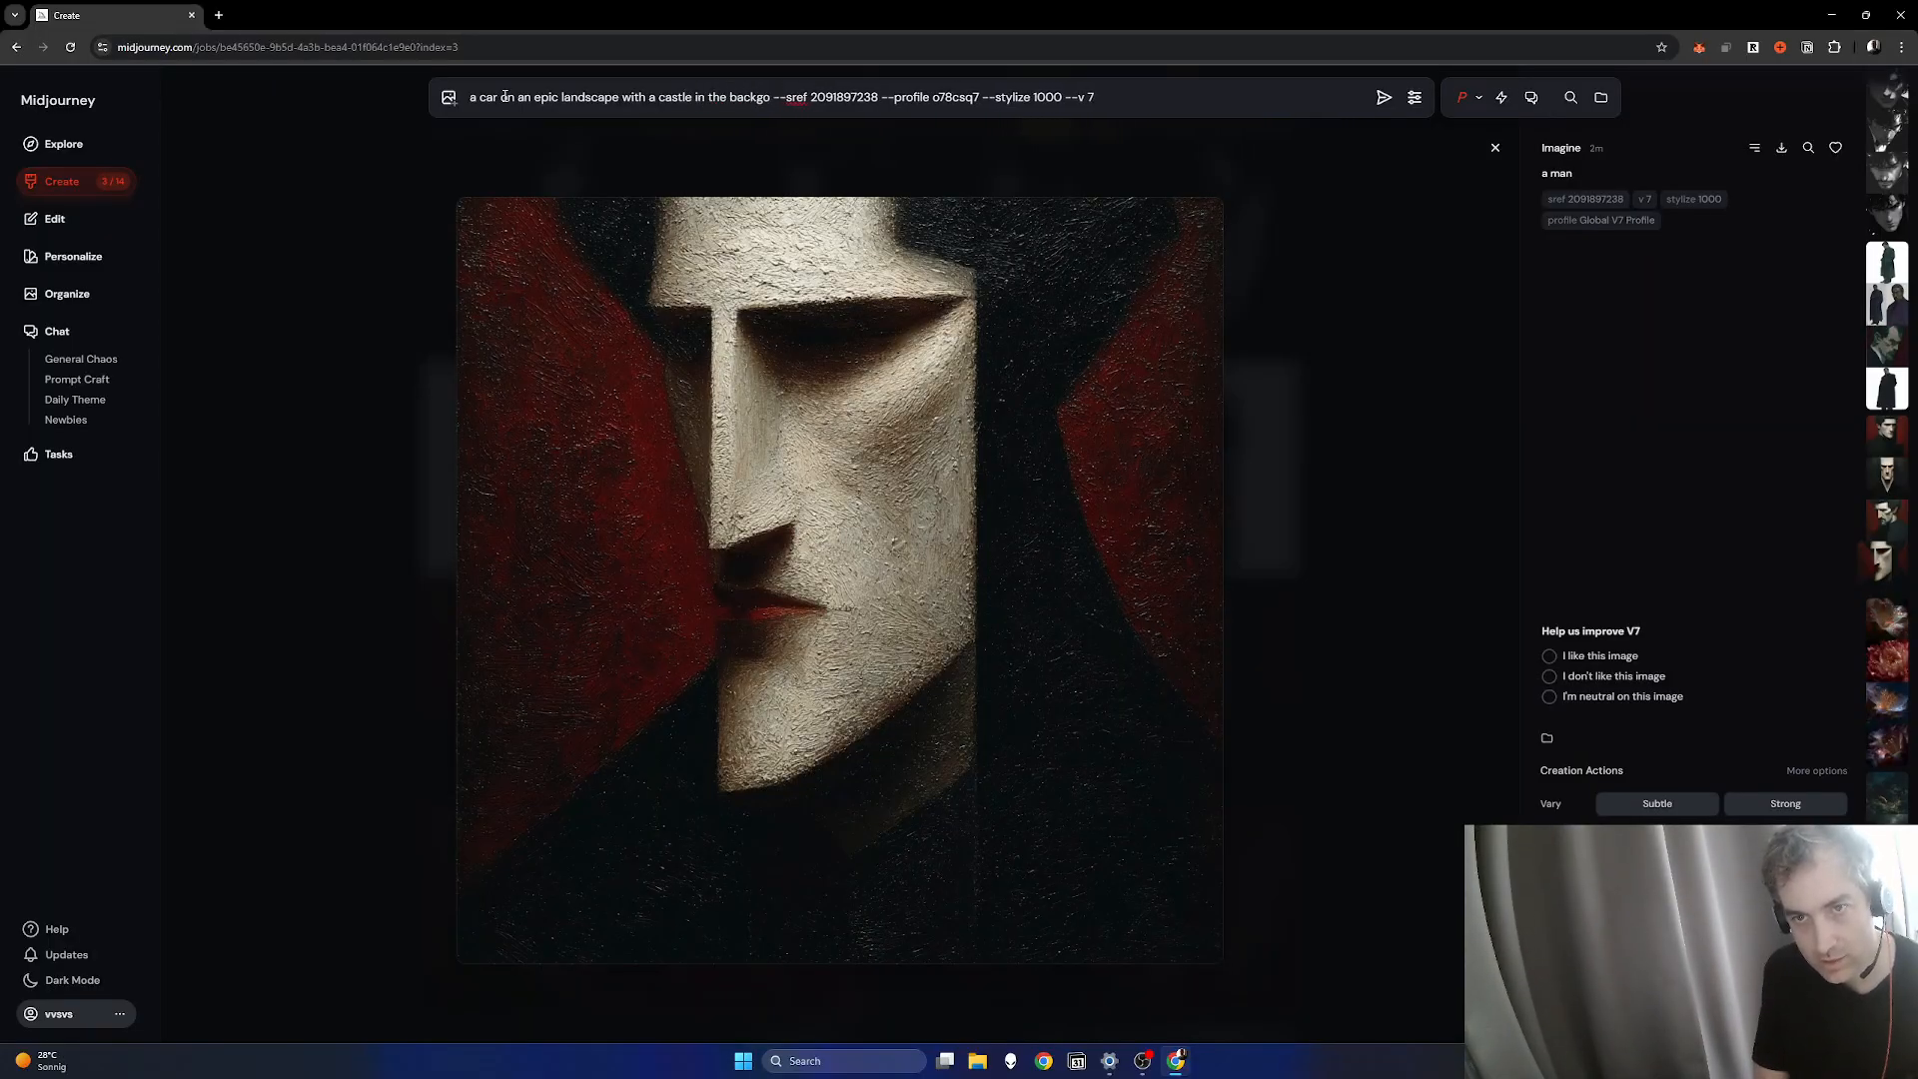
type("round")
key("Return")
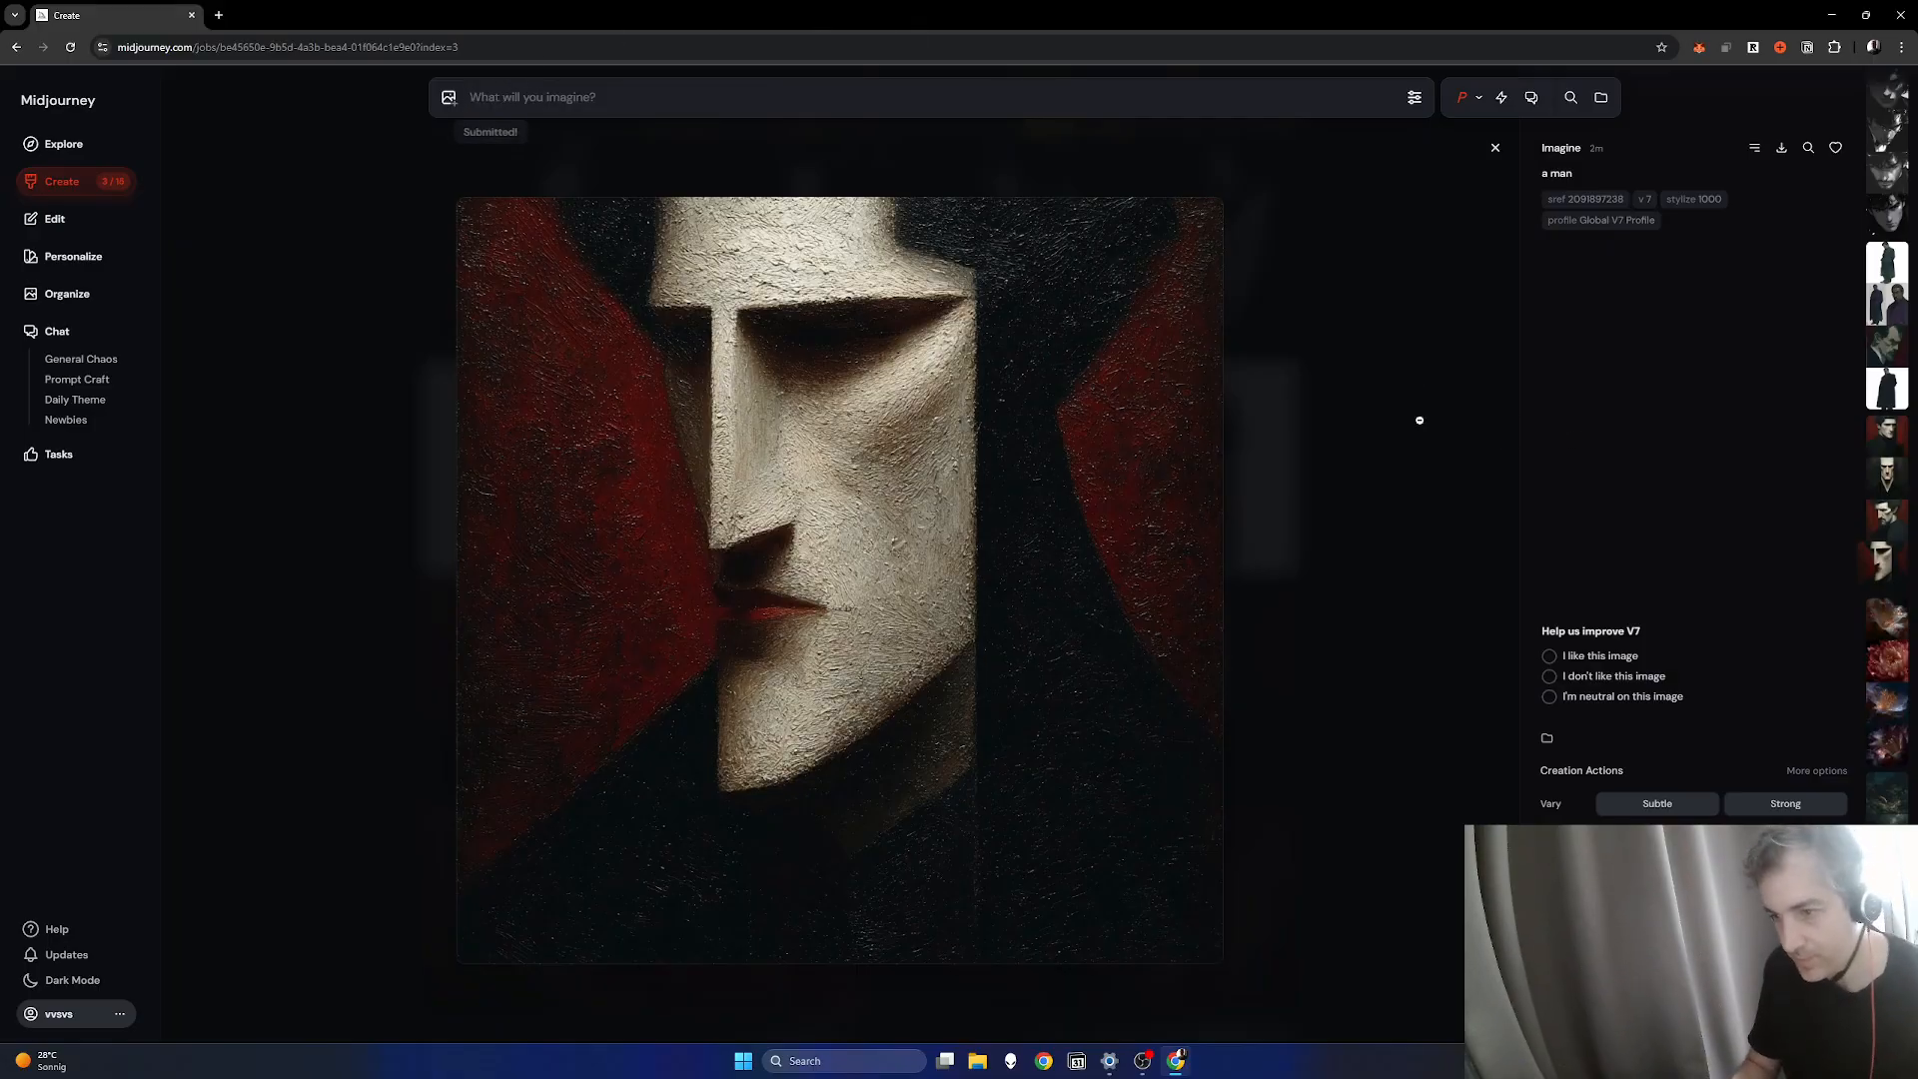
left_click(1419, 421)
Step: View the blue-ink sketch portraits of a man at full size, one by one from the fourth to the first
scroll(1192, 694, "up", 10)
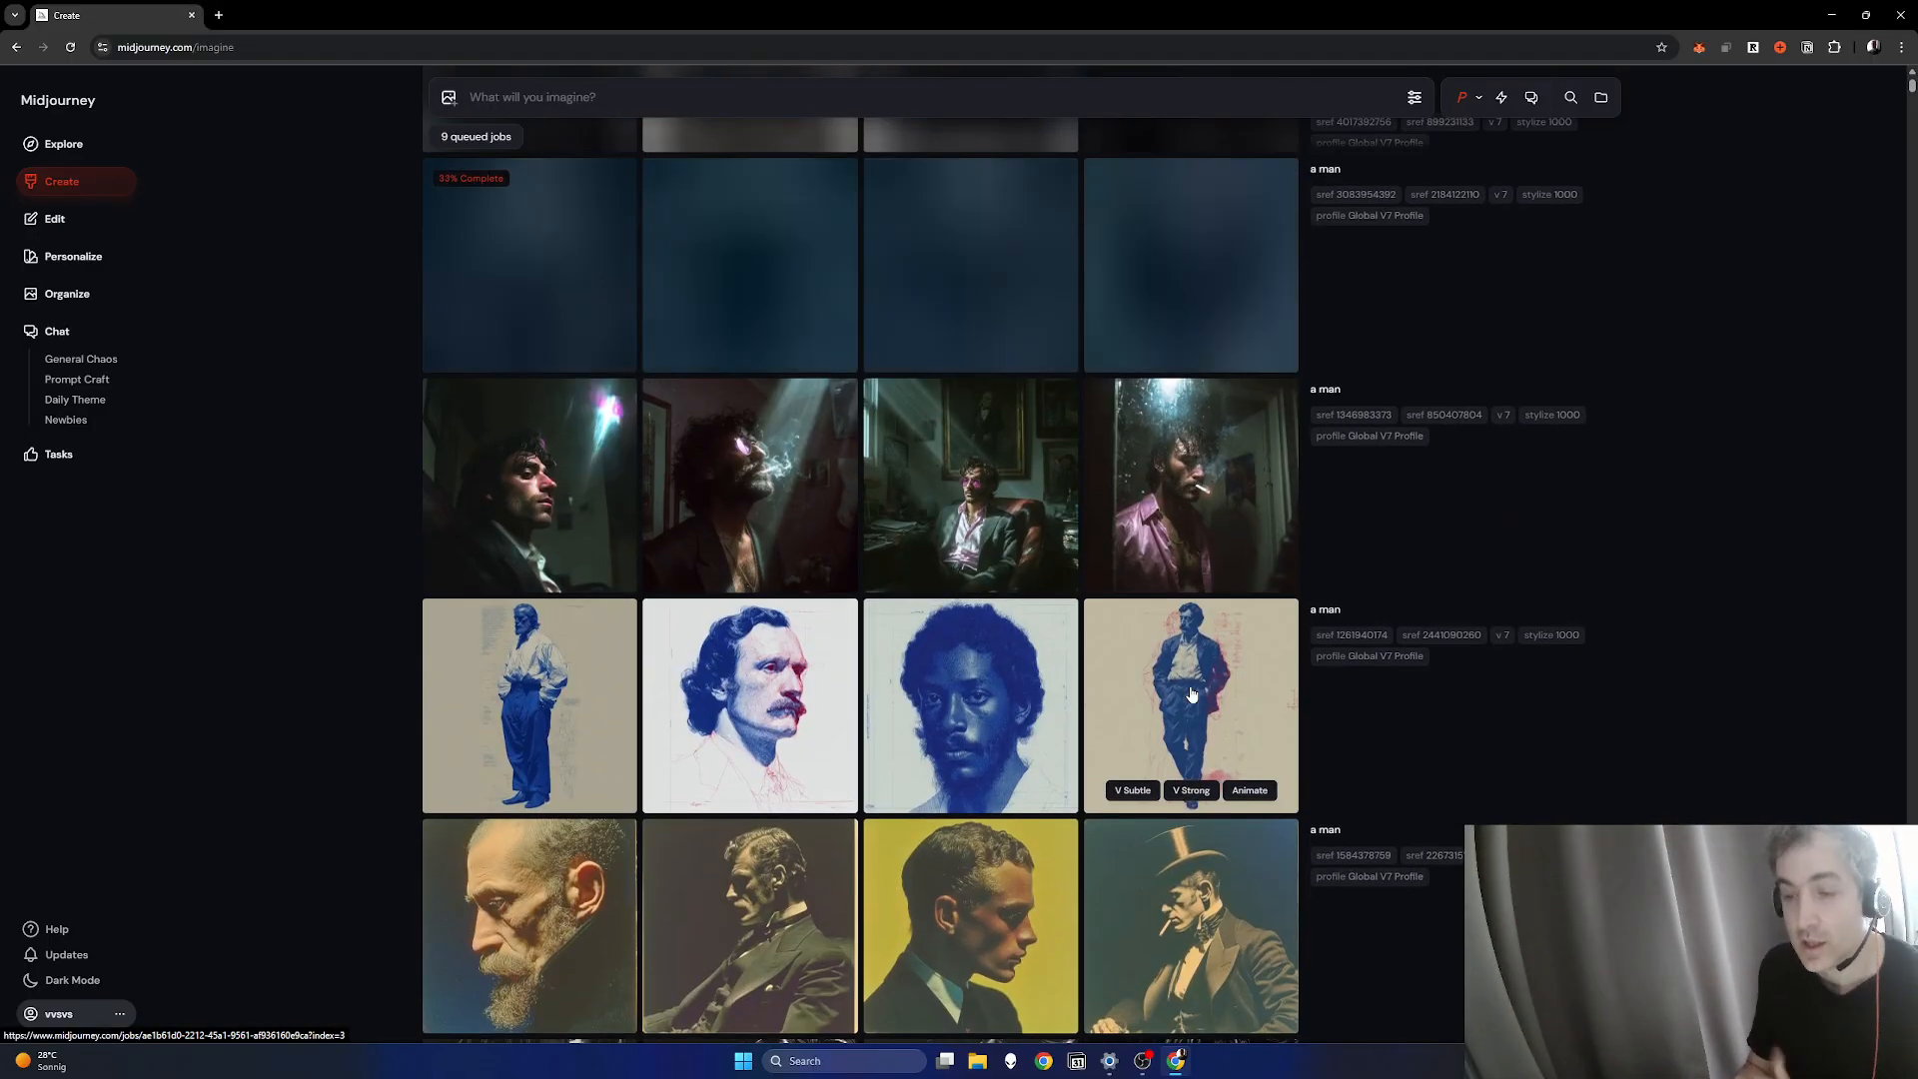
scroll(1185, 705, "down", 2)
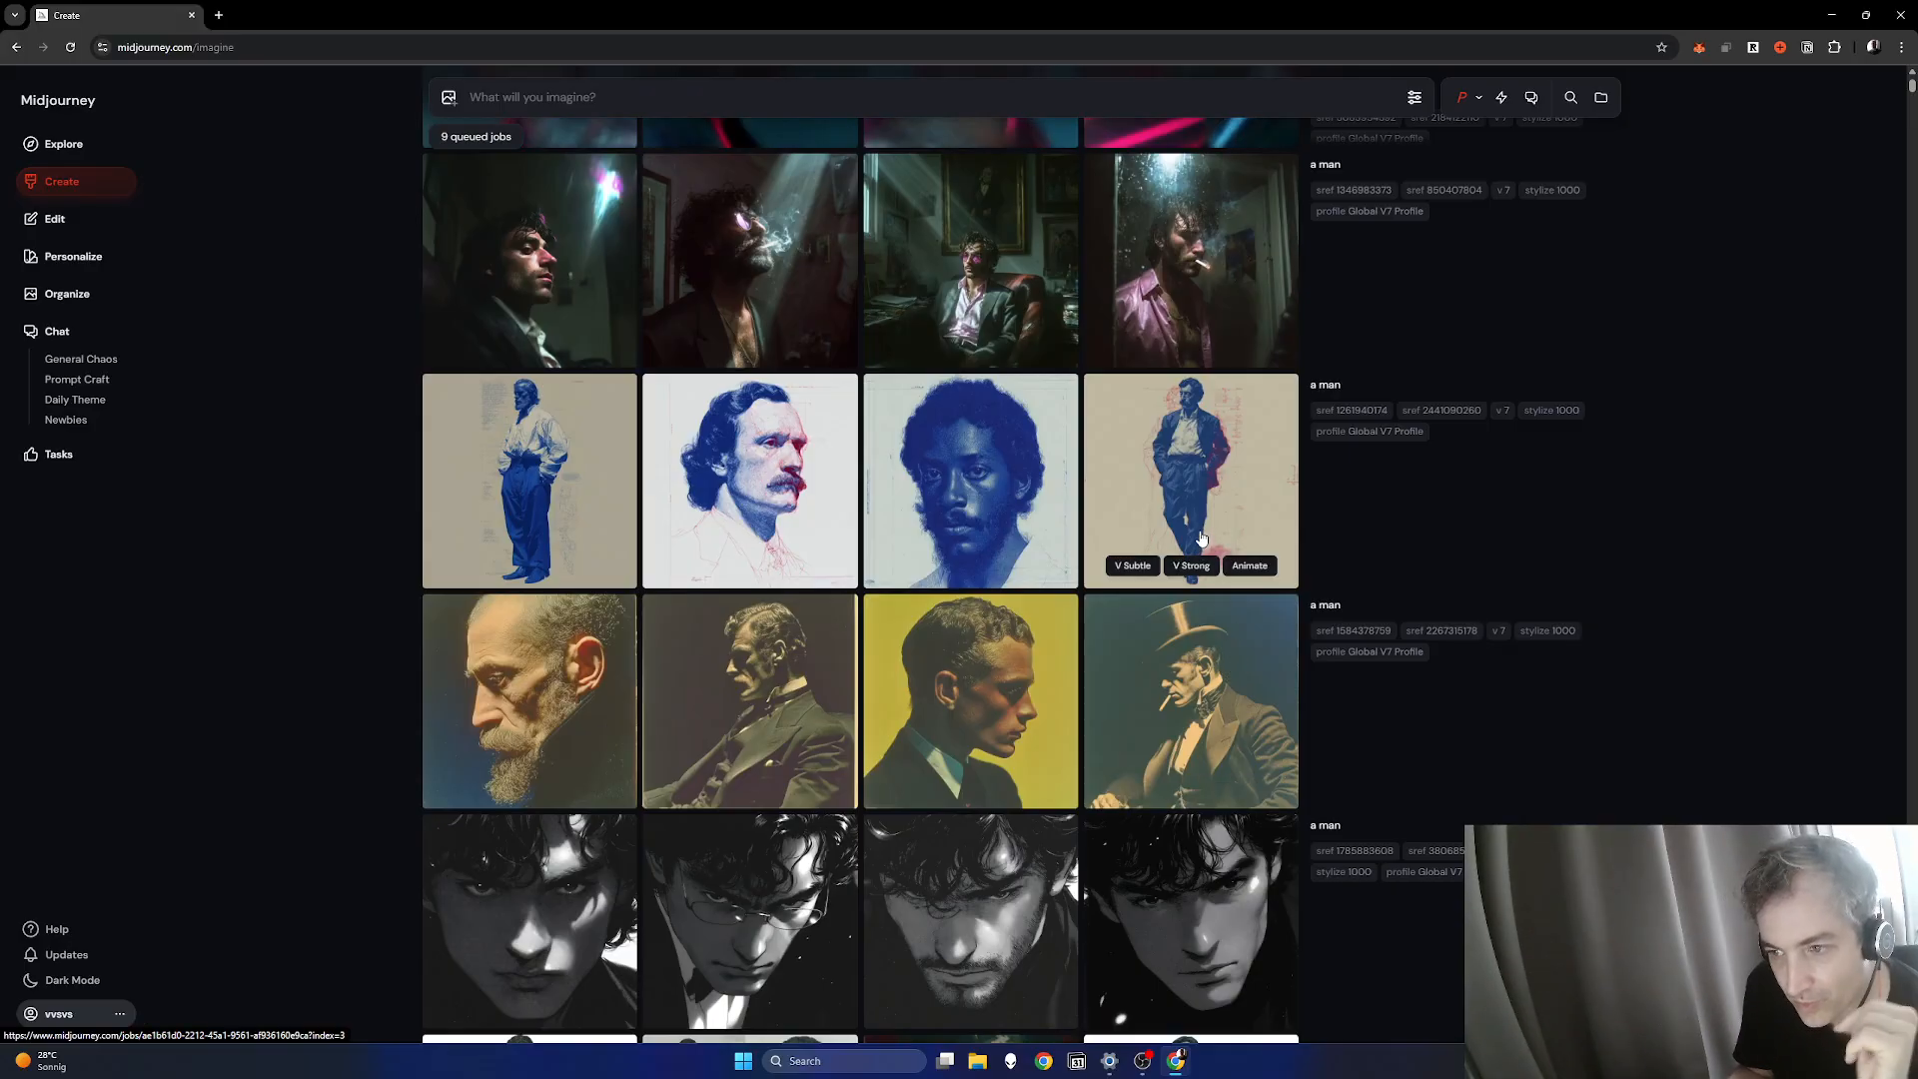
left_click(1200, 469)
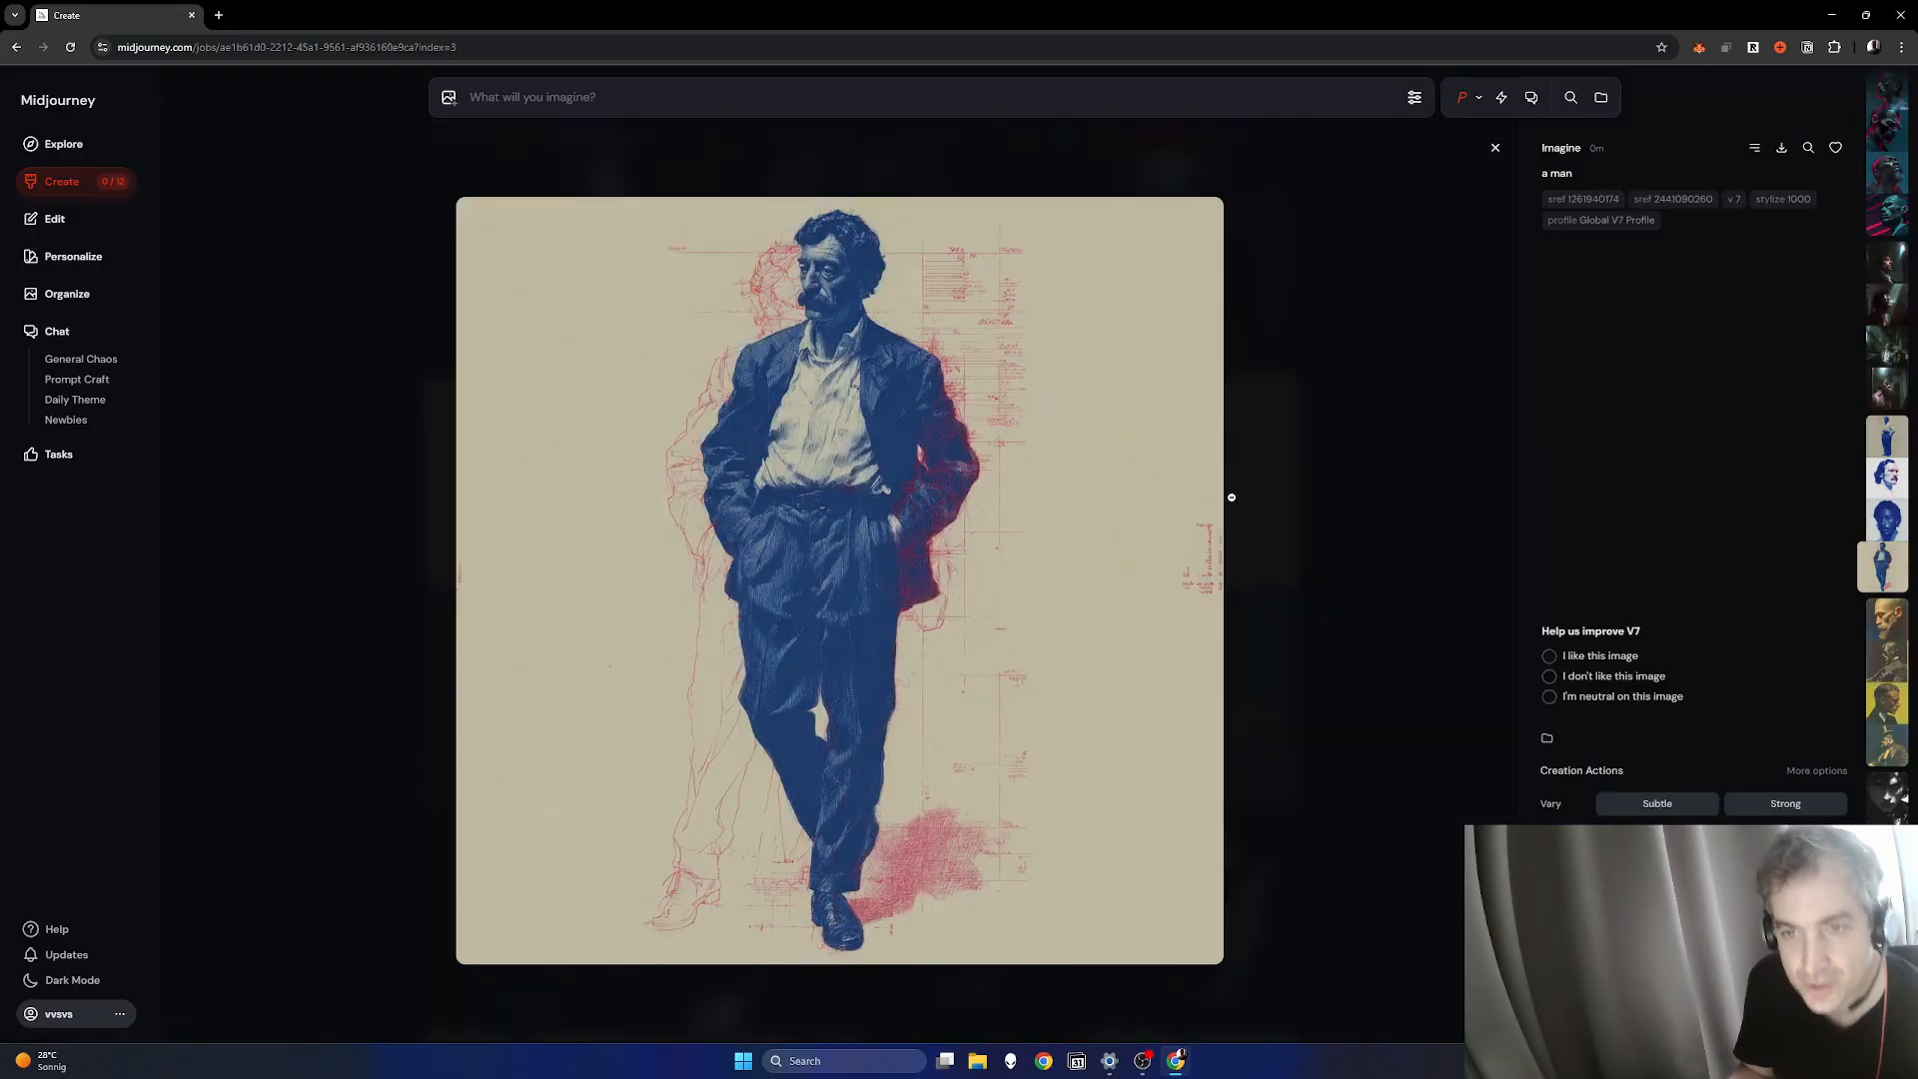
scroll(1188, 521, "up", 1)
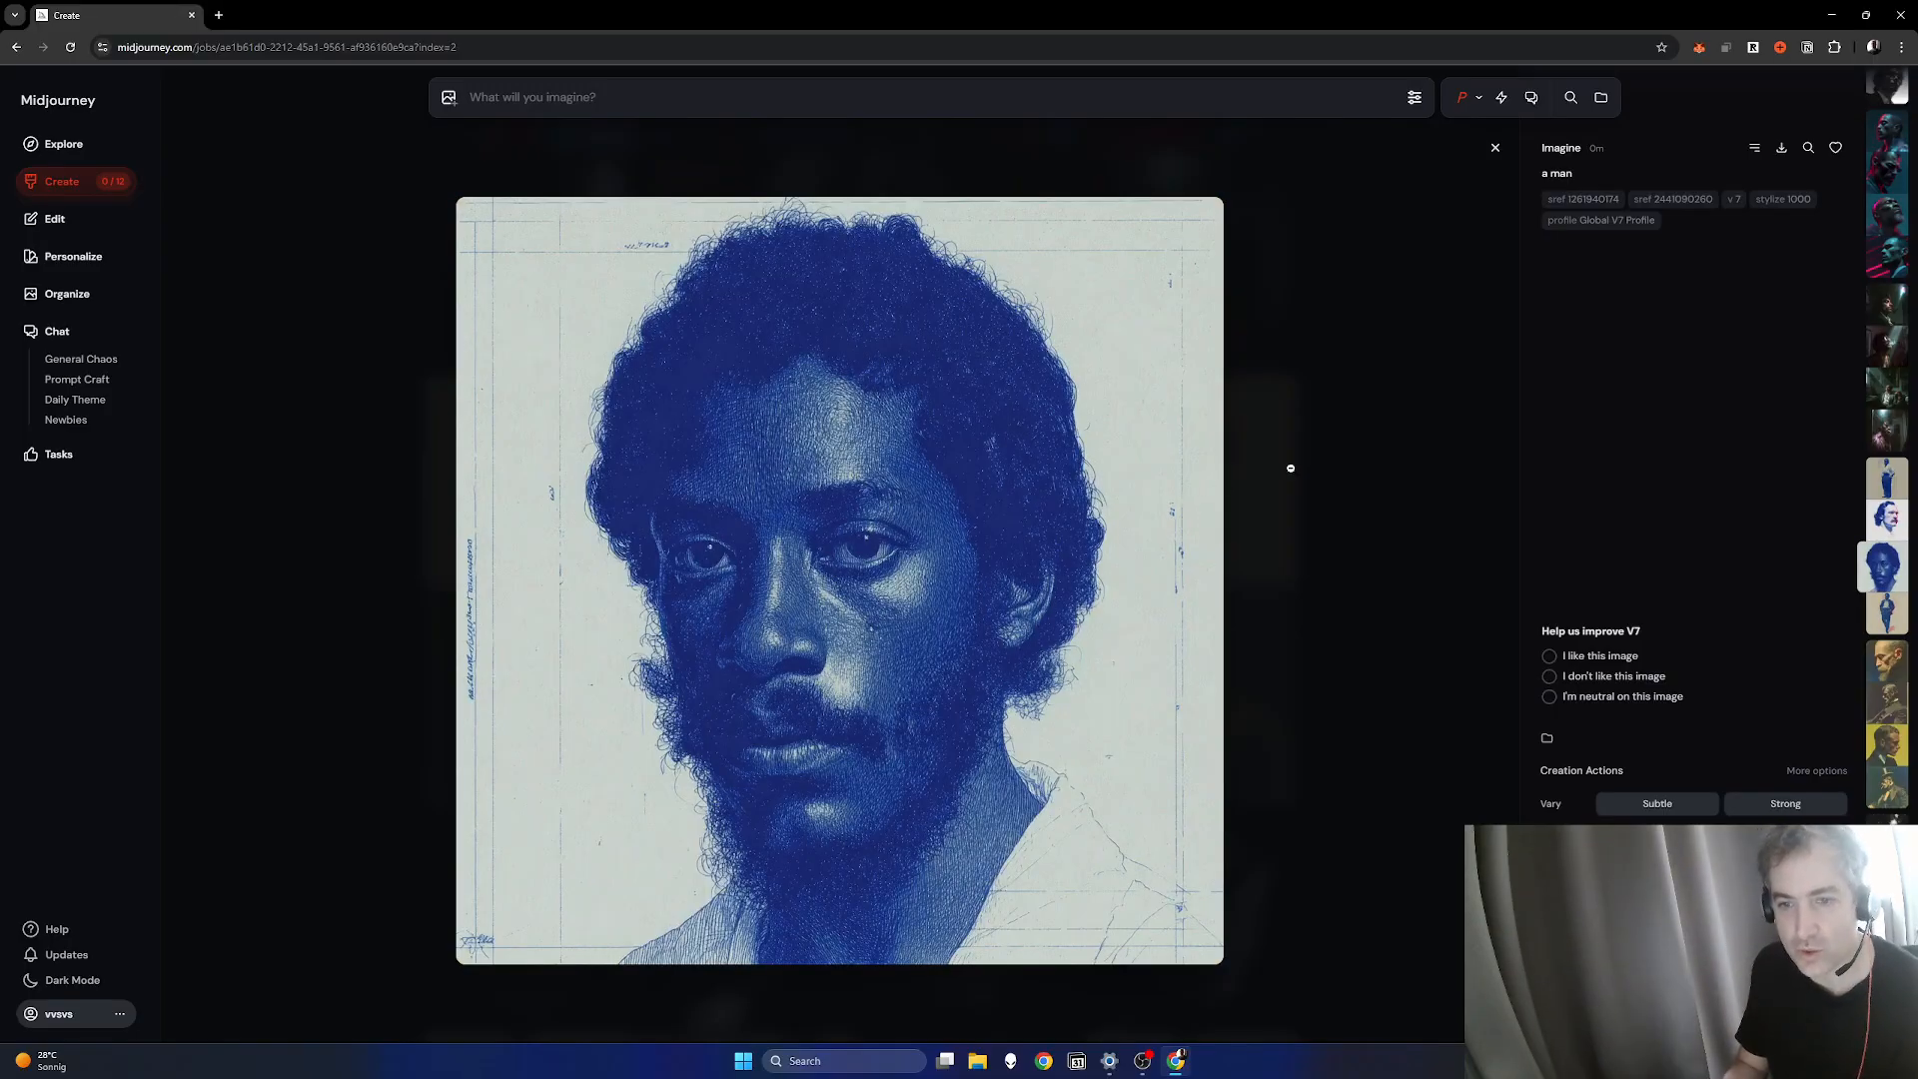
scroll(1299, 459, "up", 1)
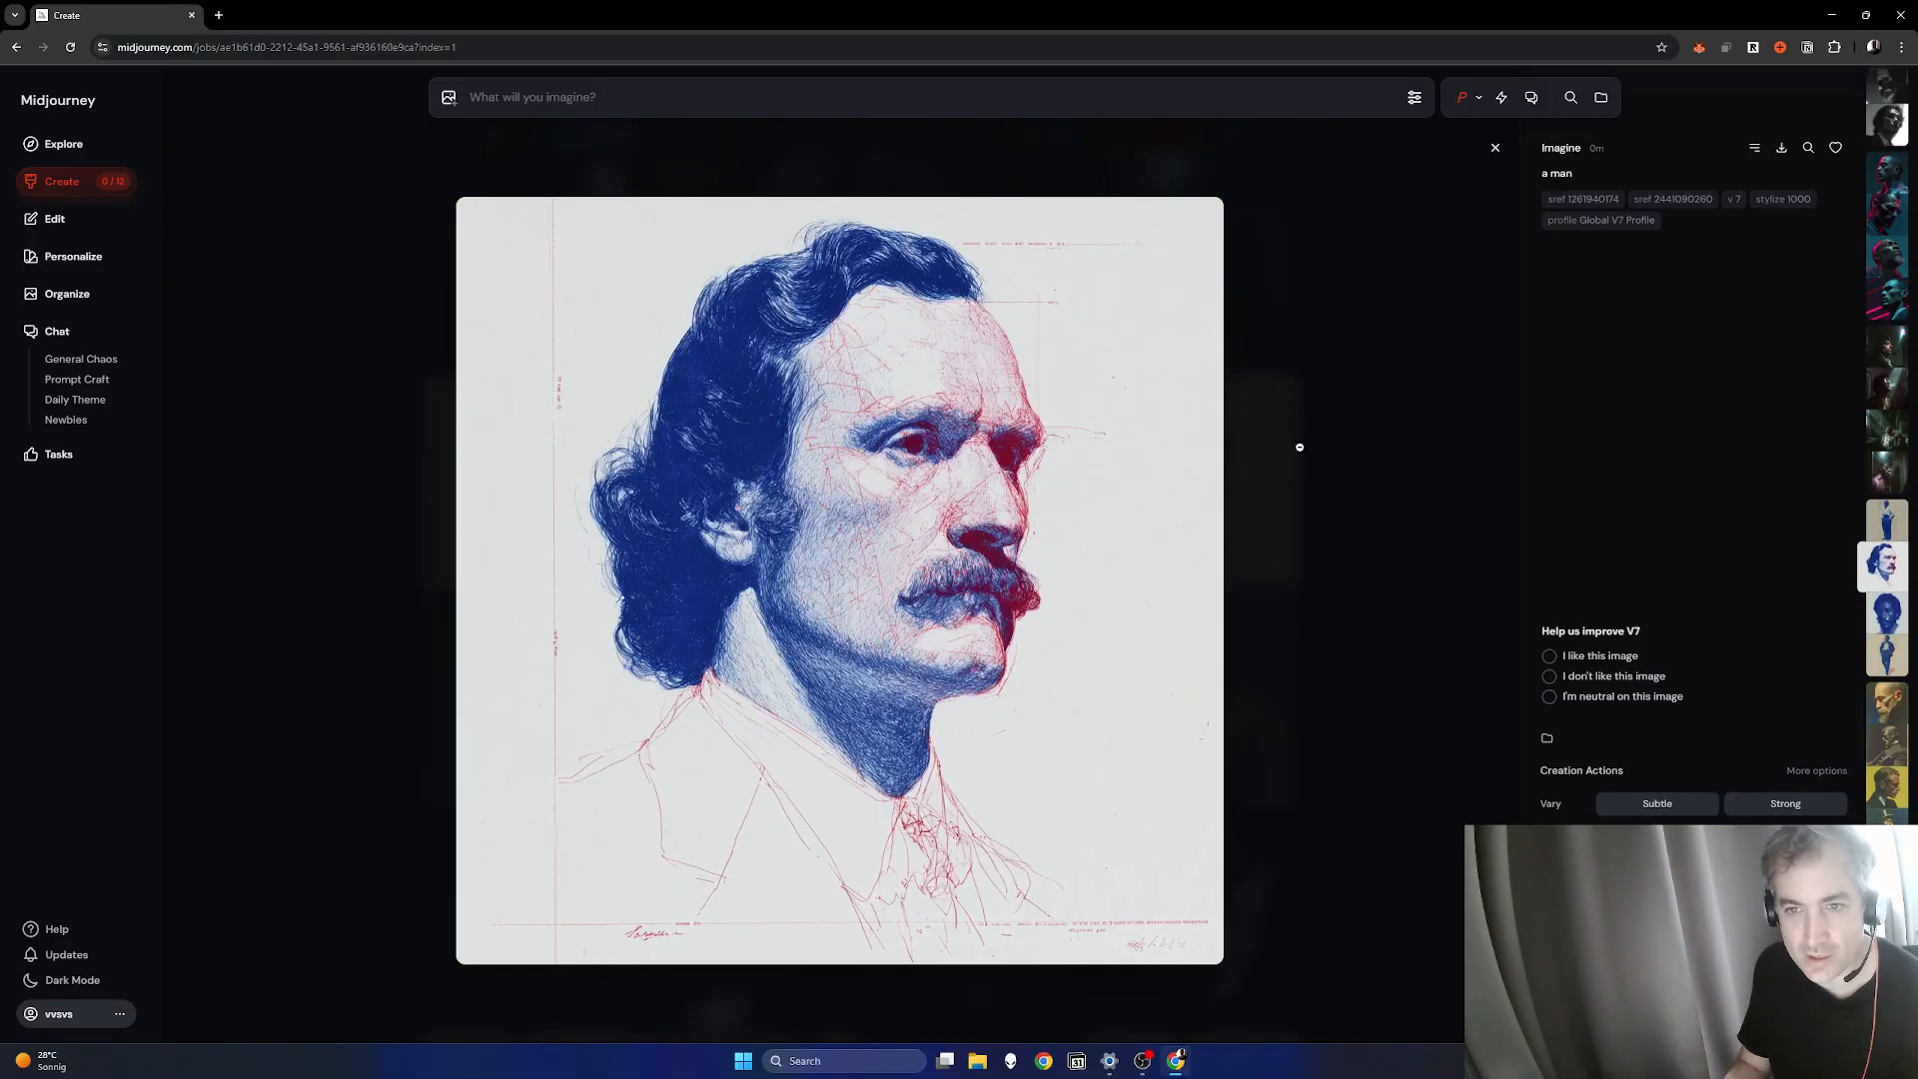
scroll(1299, 447, "up", 1)
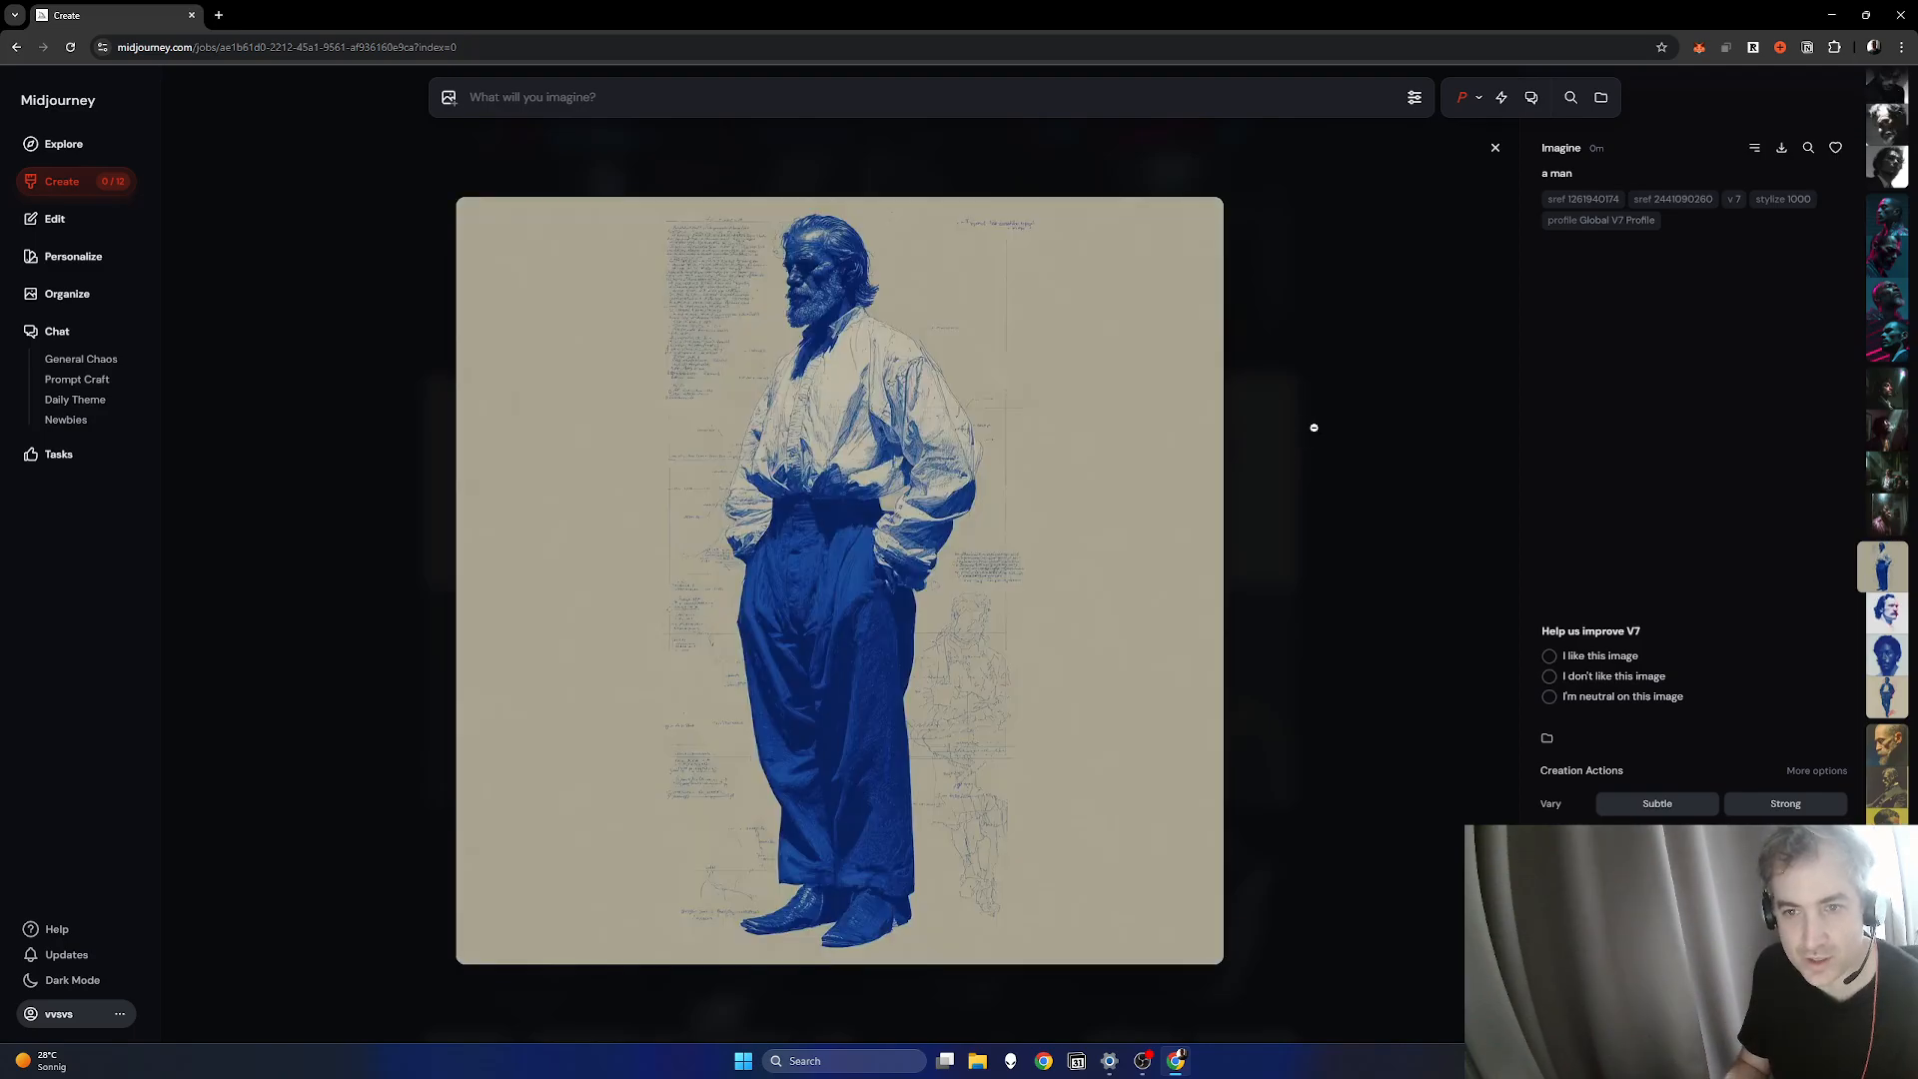
Step: View the moody, dimly lit room portraits of a man at full size, one by one
scroll(1338, 418, "up", 1)
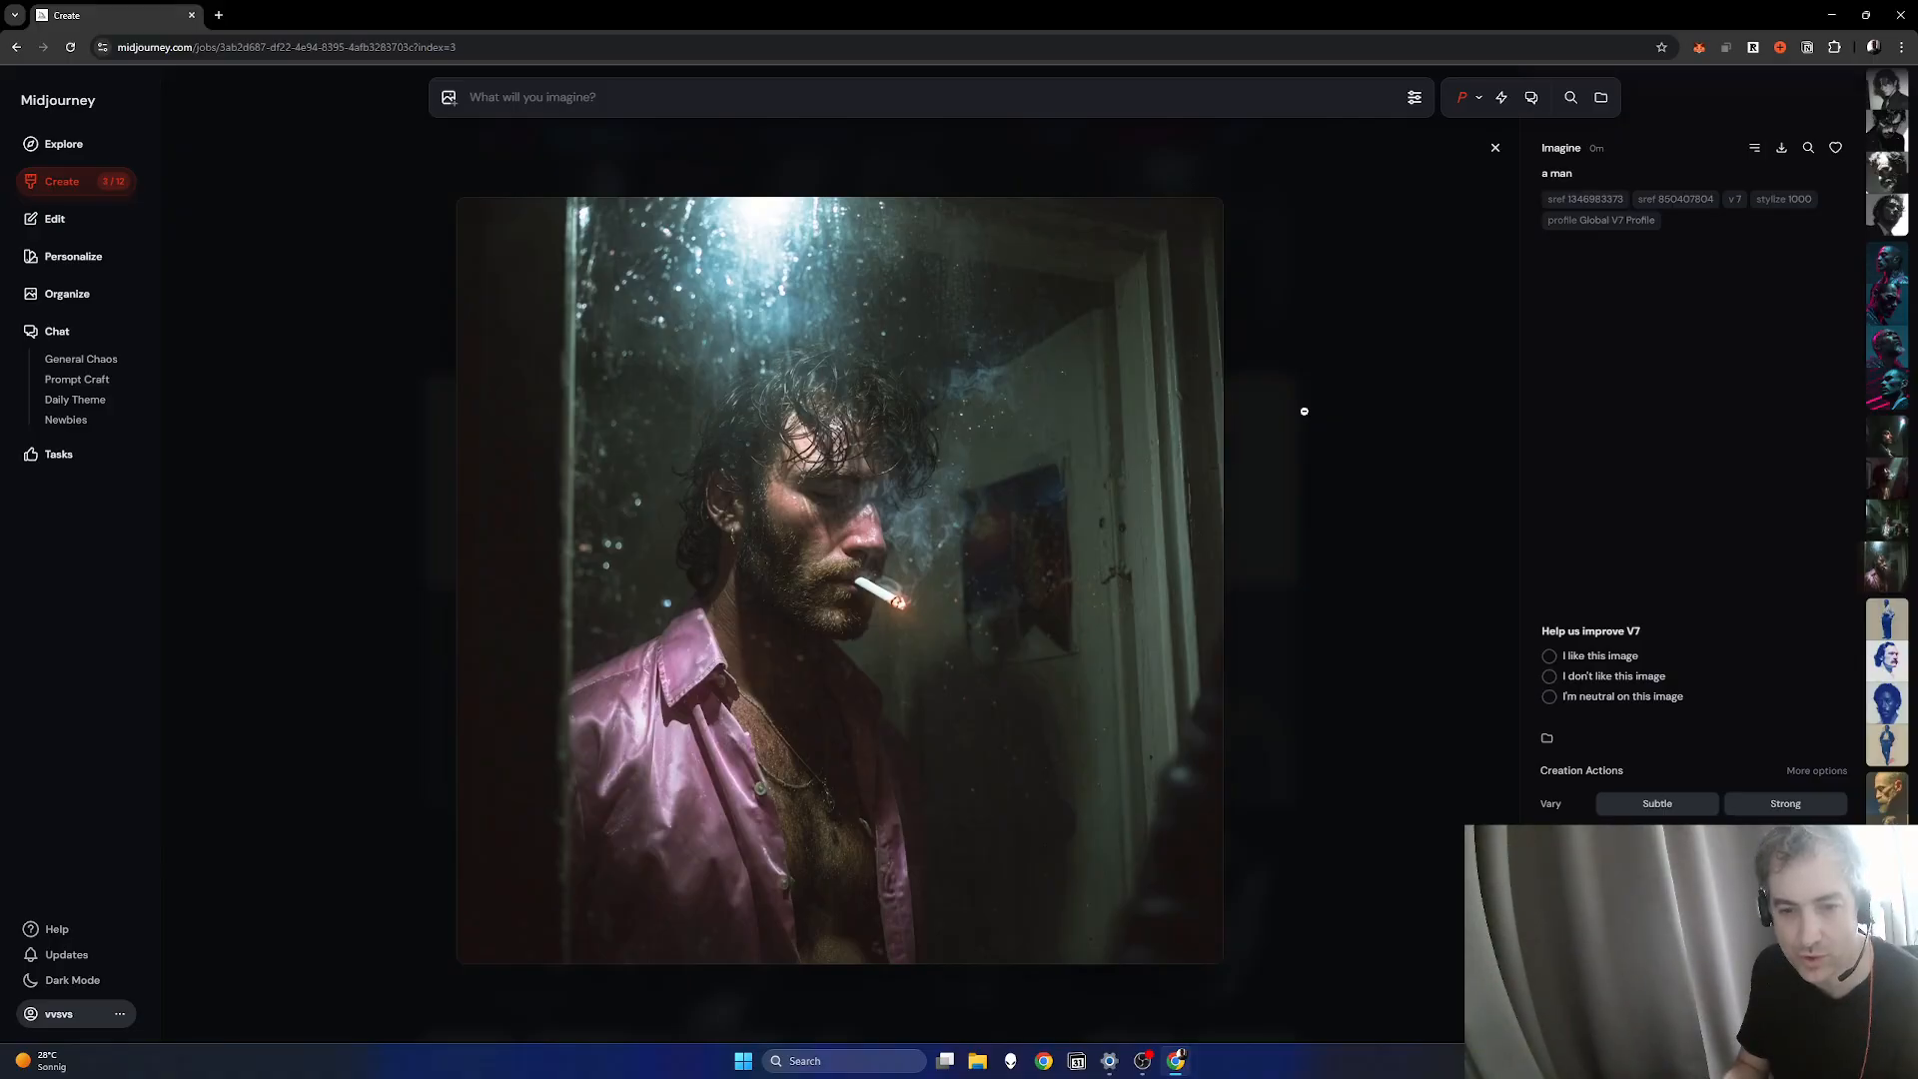
scroll(1303, 411, "up", 1)
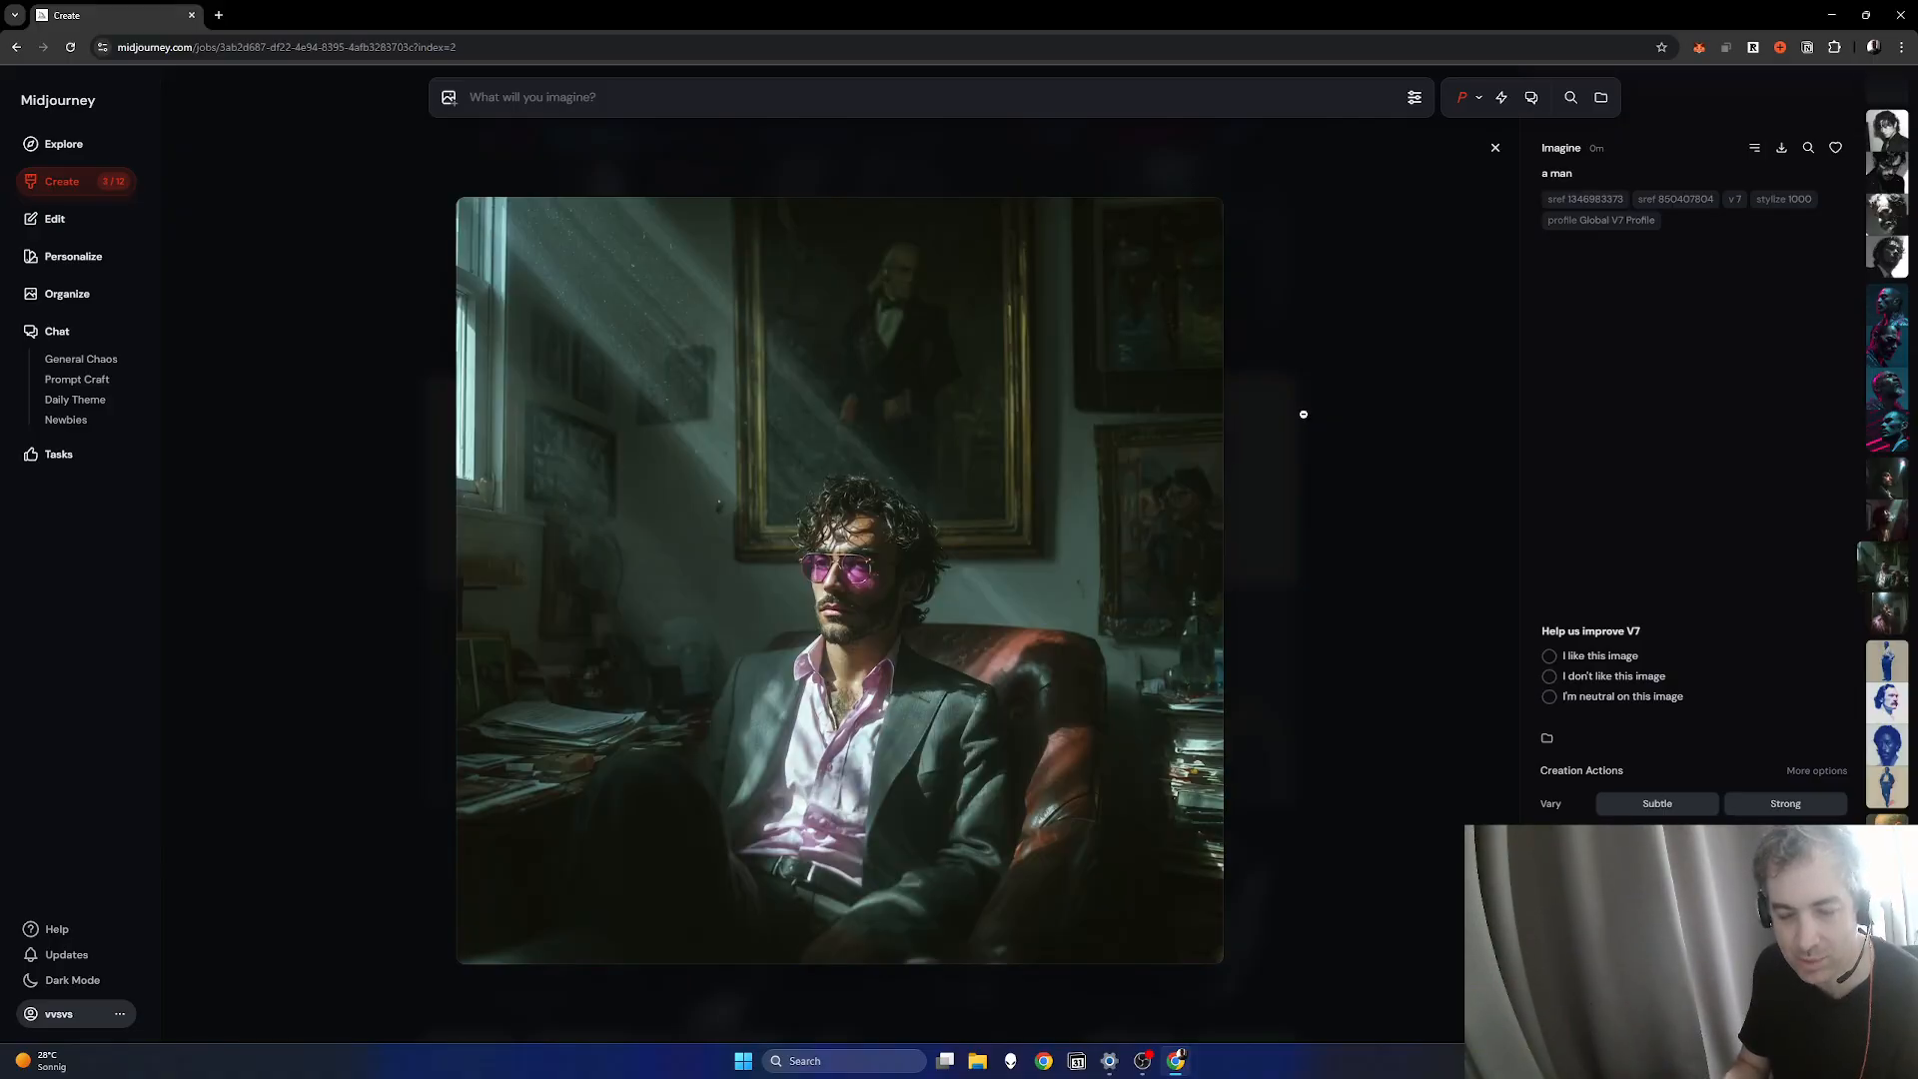
scroll(1303, 413, "up", 1)
scroll(1303, 414, "up", 2)
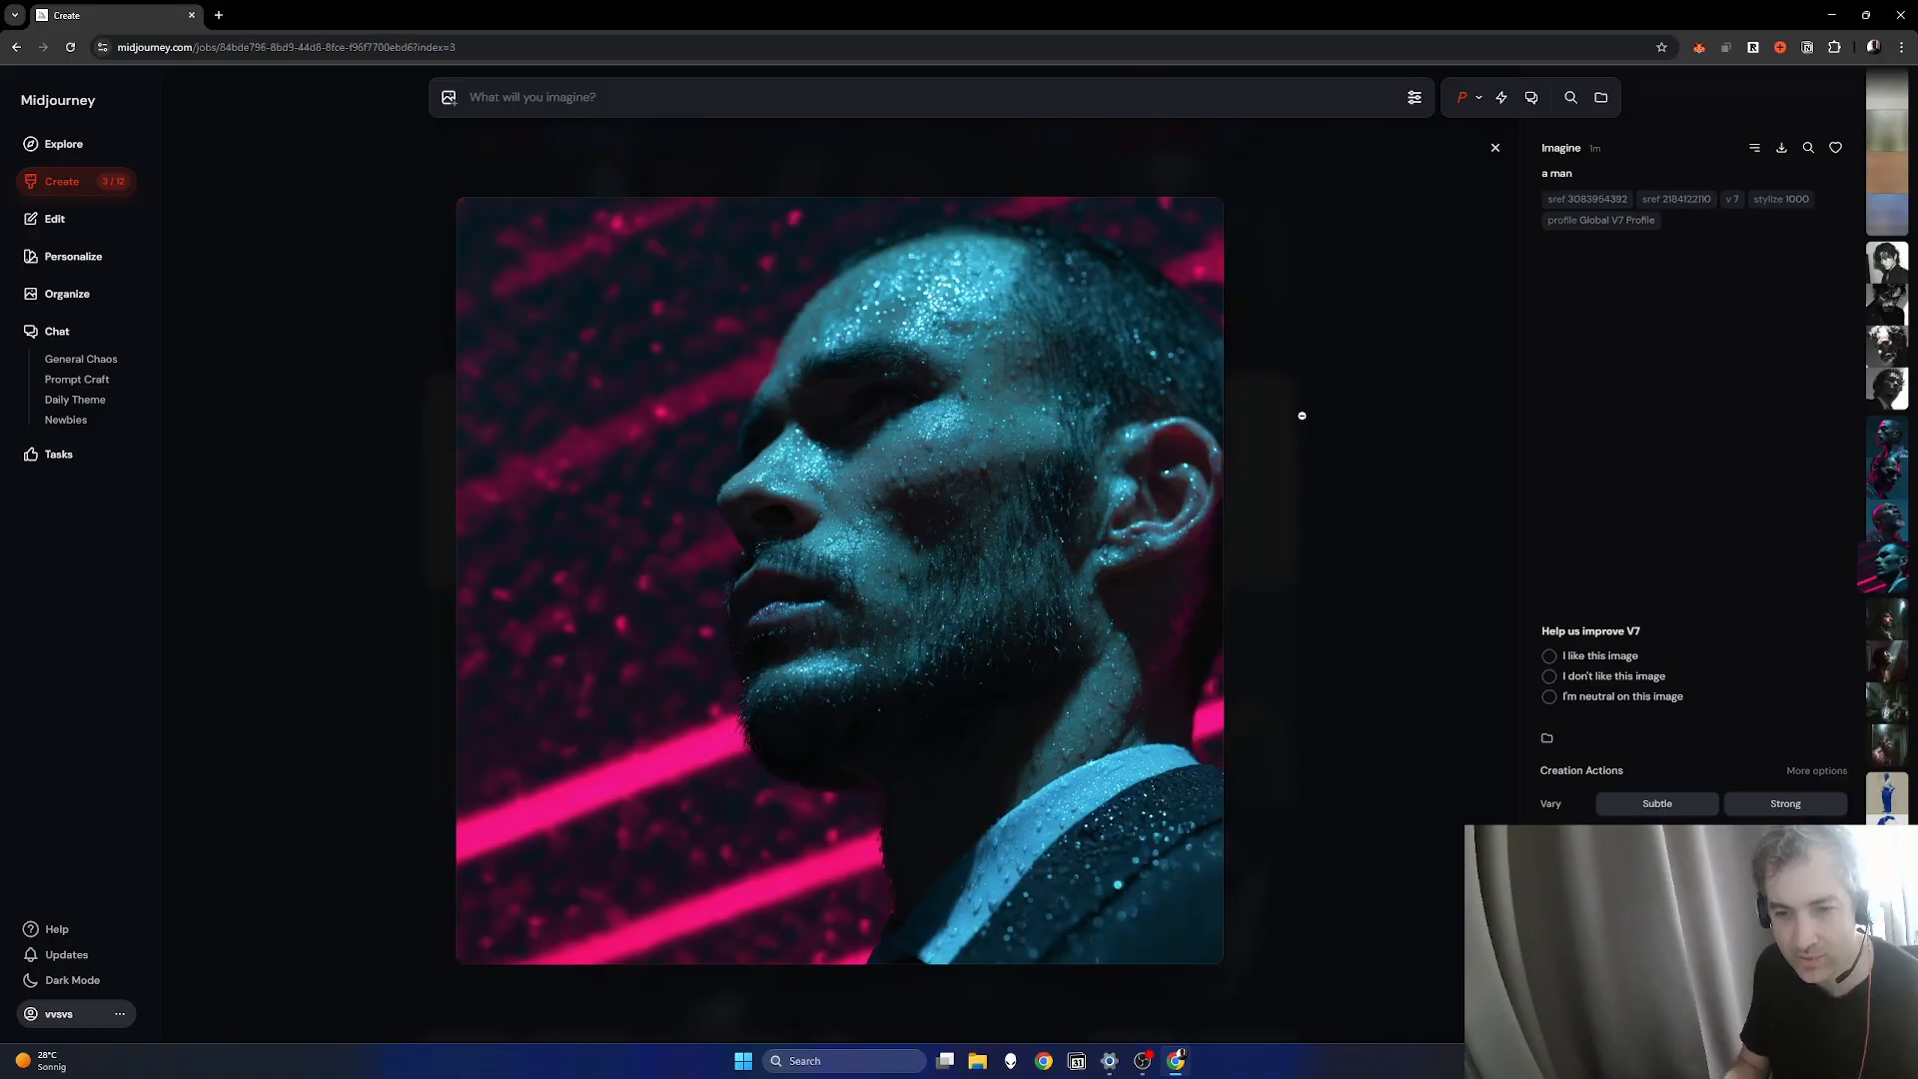
scroll(1304, 410, "down", 1)
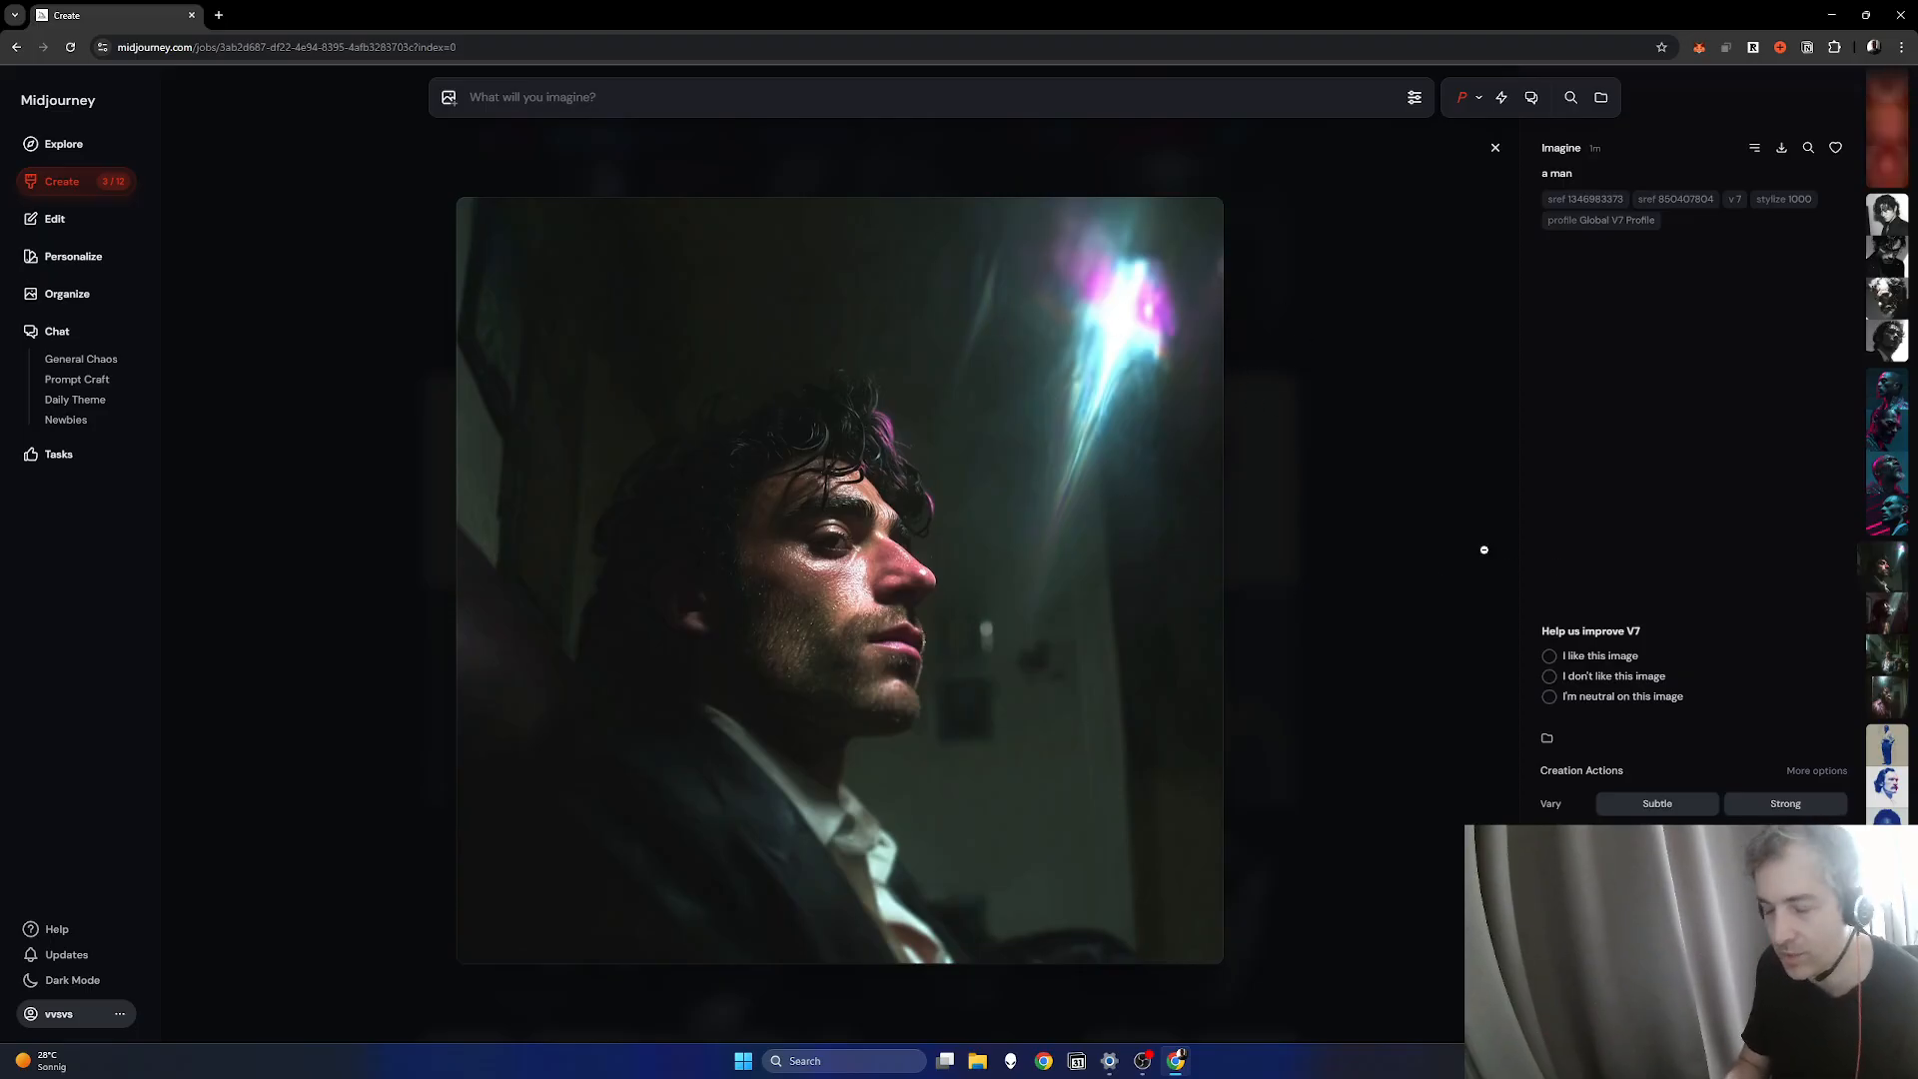
Step: View the pink-and-teal neon, black-and-white and red-yellow portraits of a man at full size, and return to the feed
scroll(1444, 481, "down", 2)
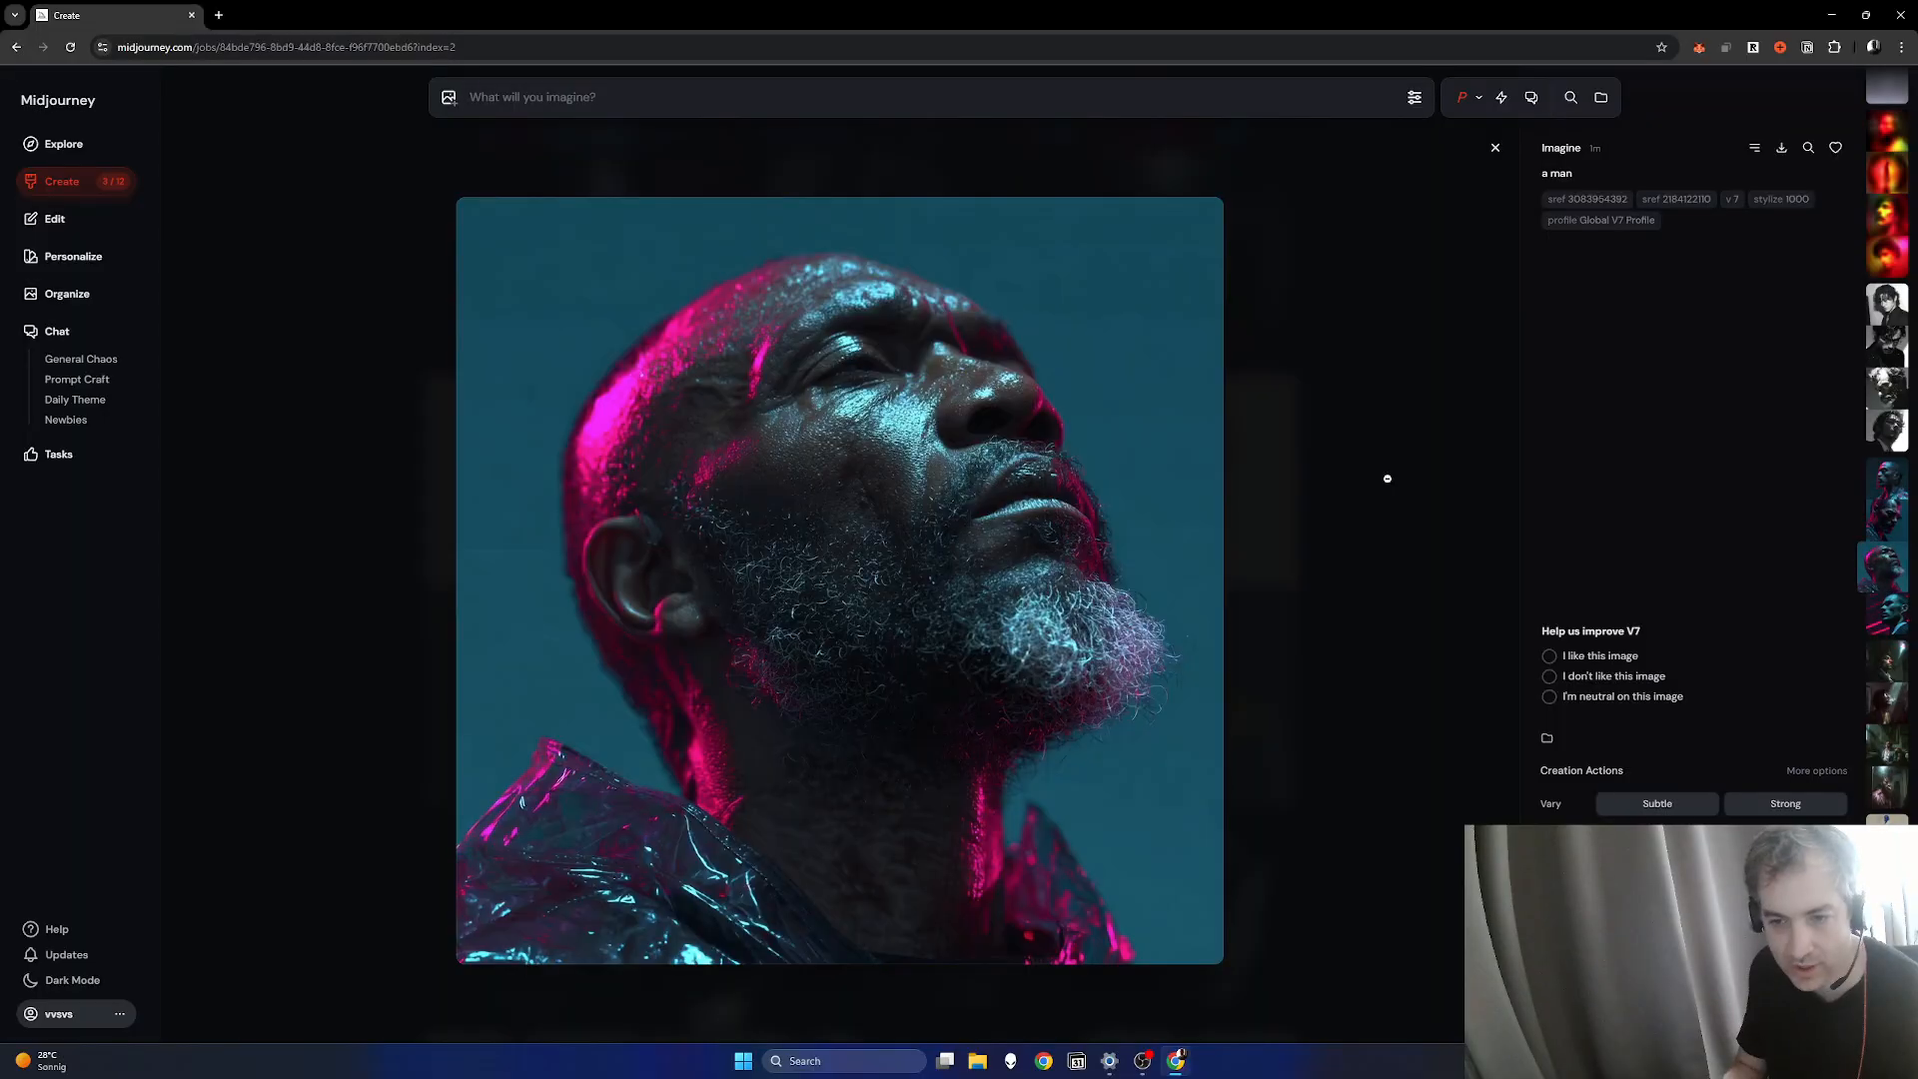
scroll(1386, 479, "down", 1)
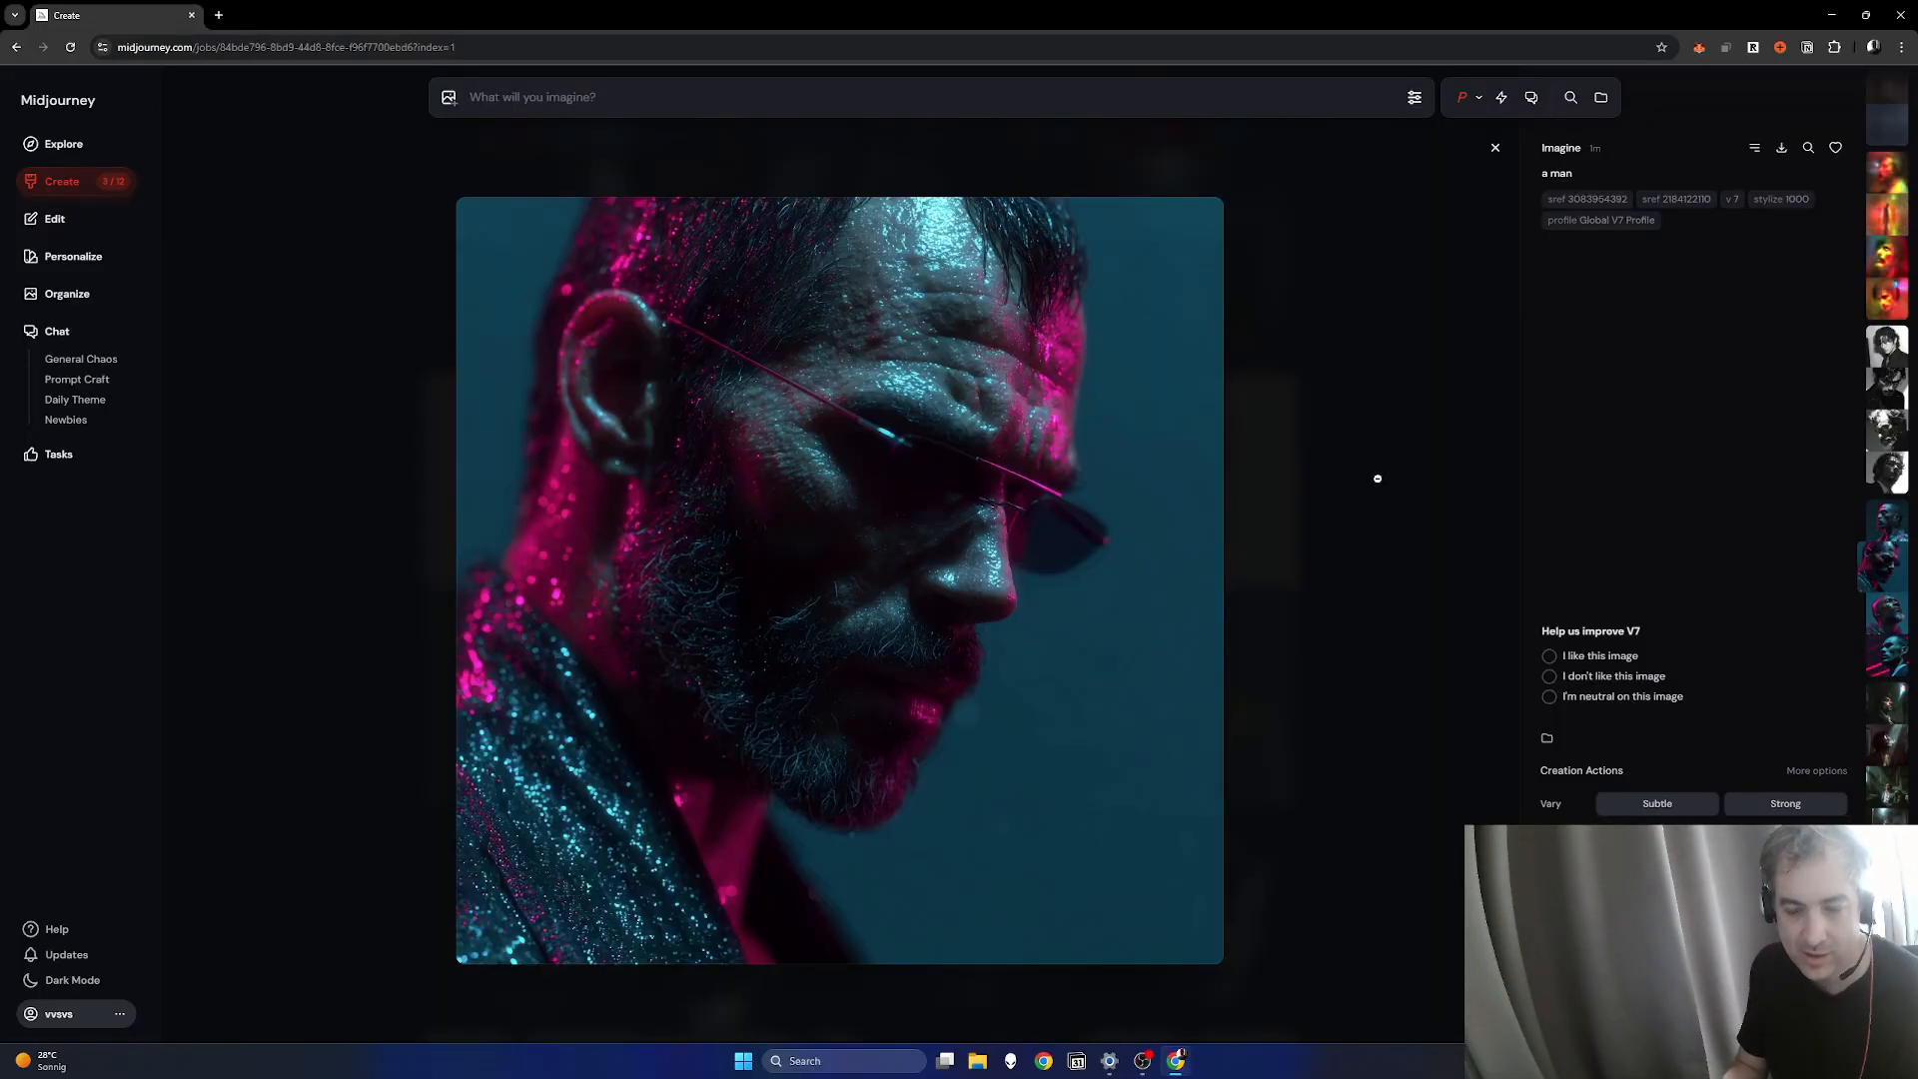
scroll(1379, 480, "down", 1)
scroll(1377, 483, "down", 4)
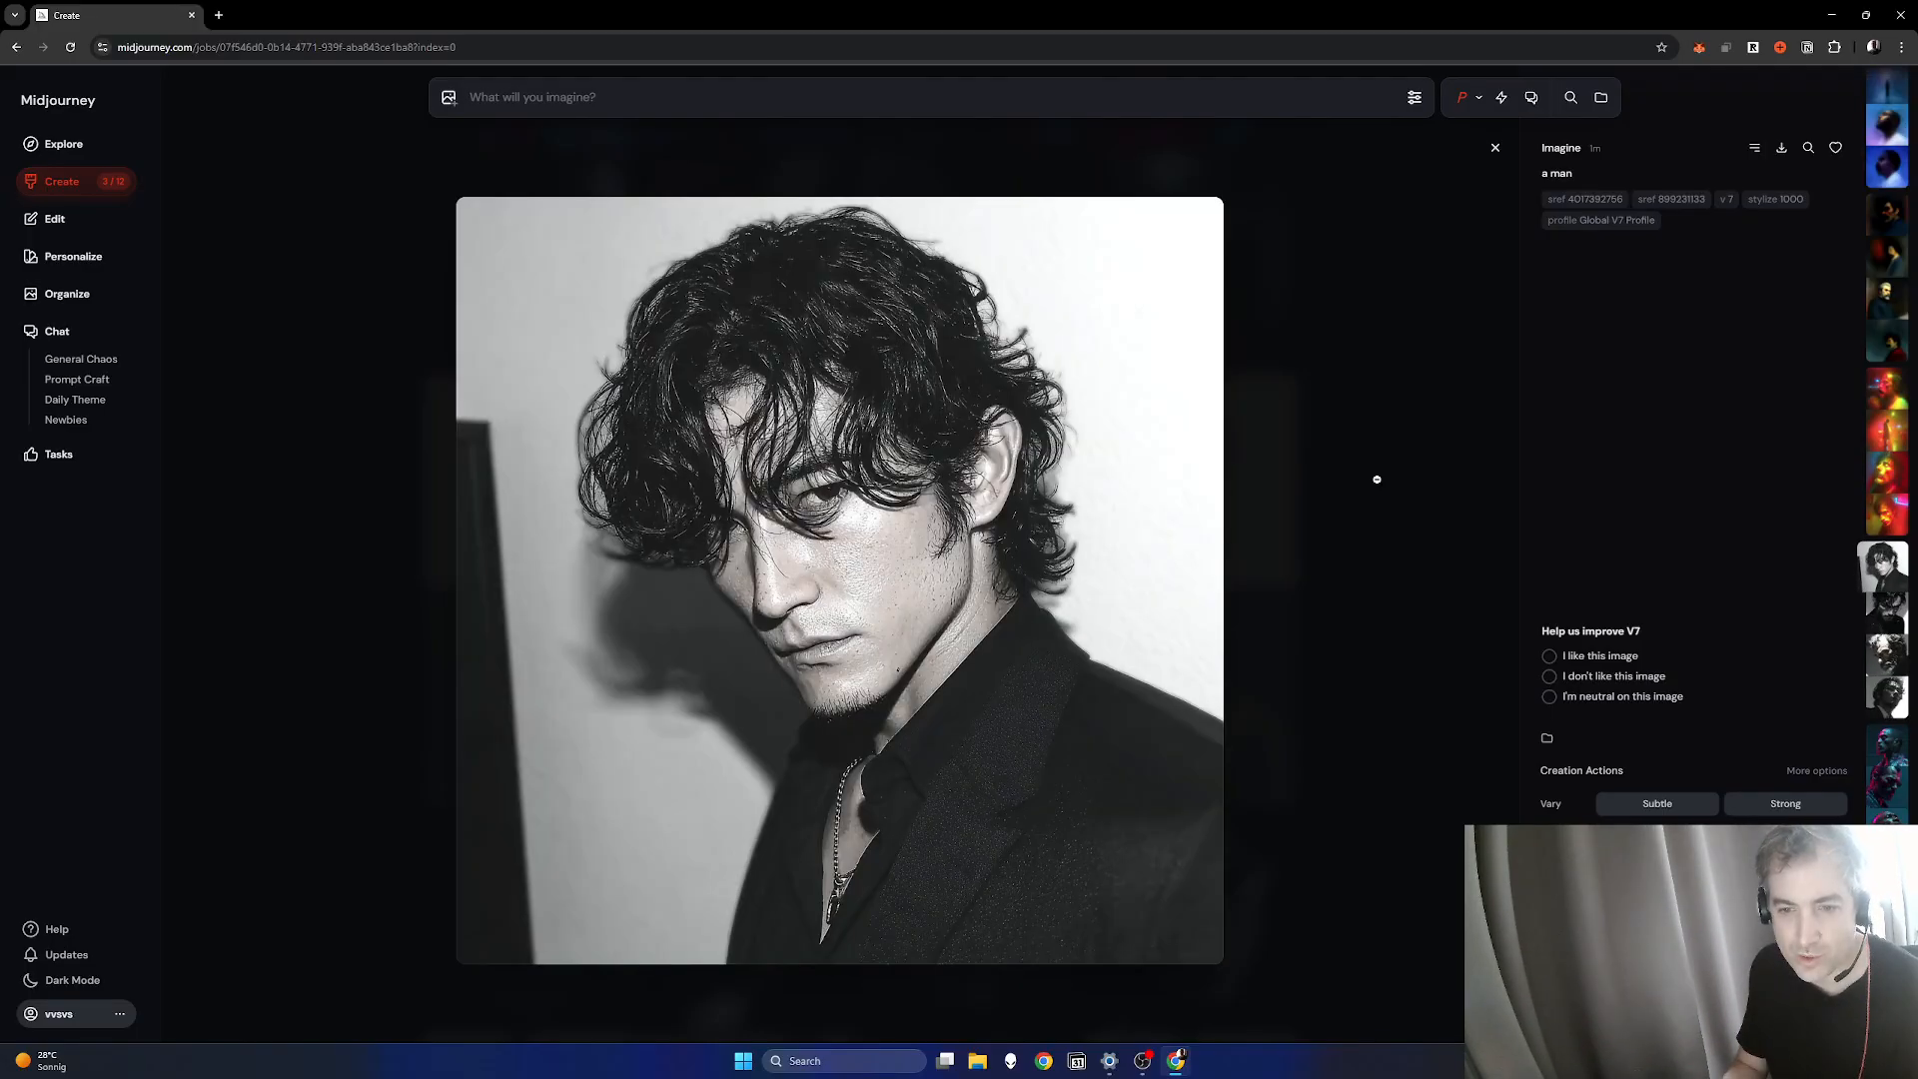
scroll(1376, 480, "down", 1)
scroll(1376, 479, "up", 2)
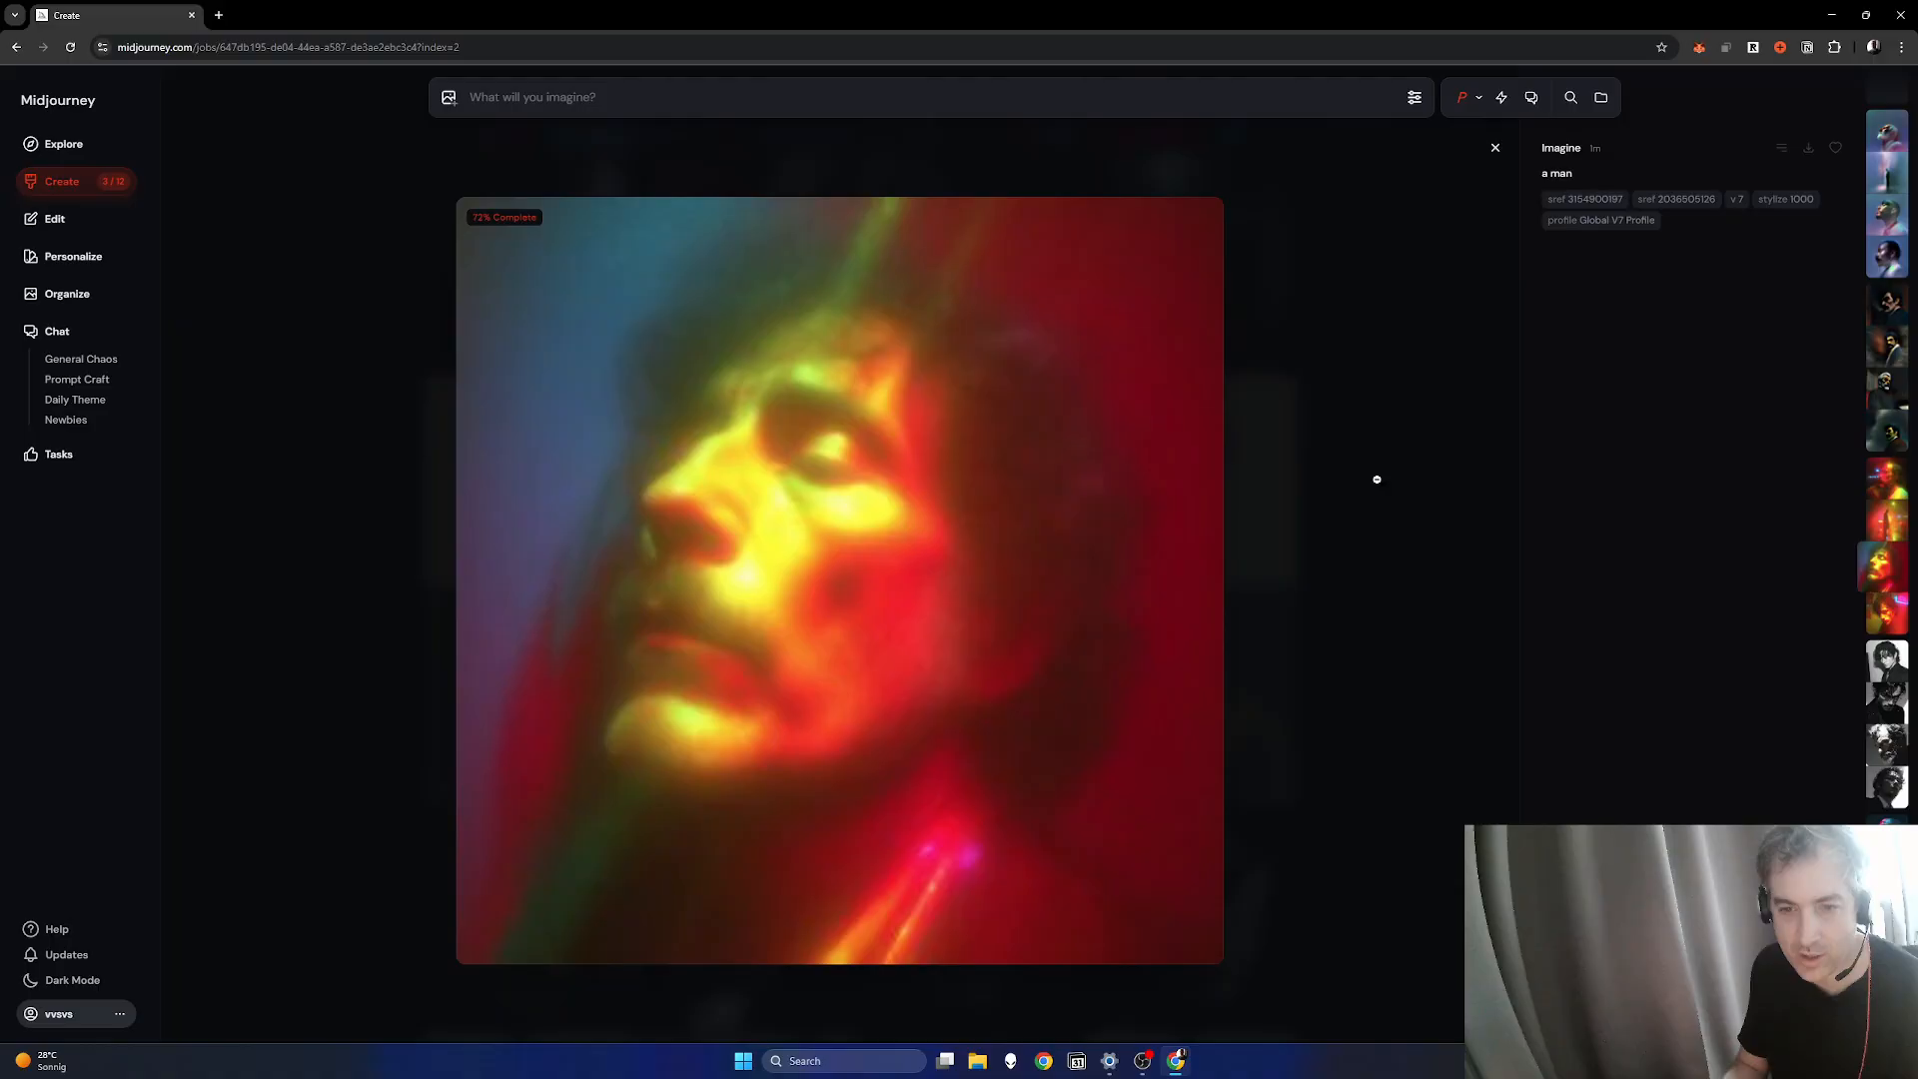
left_click(1376, 480)
Step: Browse the feed of generations to compare the "a man" rows made with different style references
scroll(1359, 529, "up", 1)
scroll(1355, 539, "up", 12)
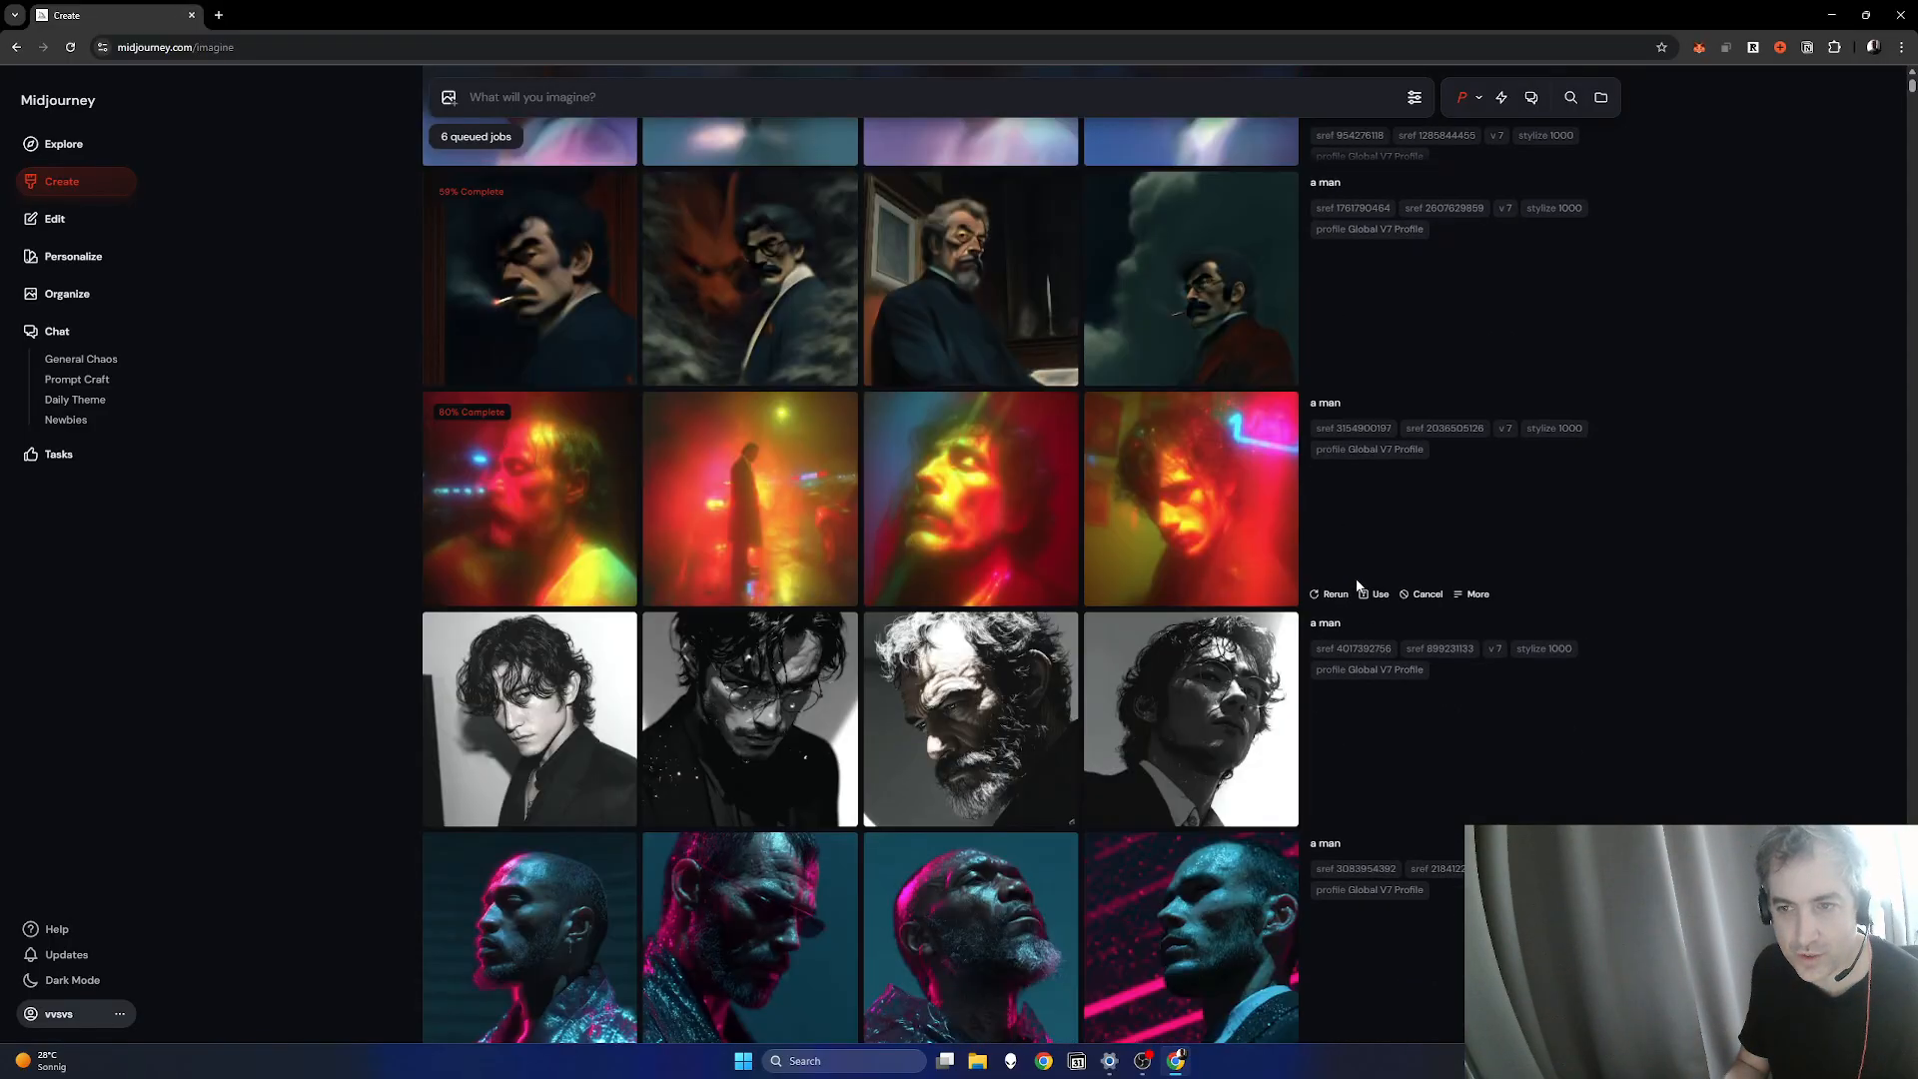
scroll(1357, 577, "down", 3)
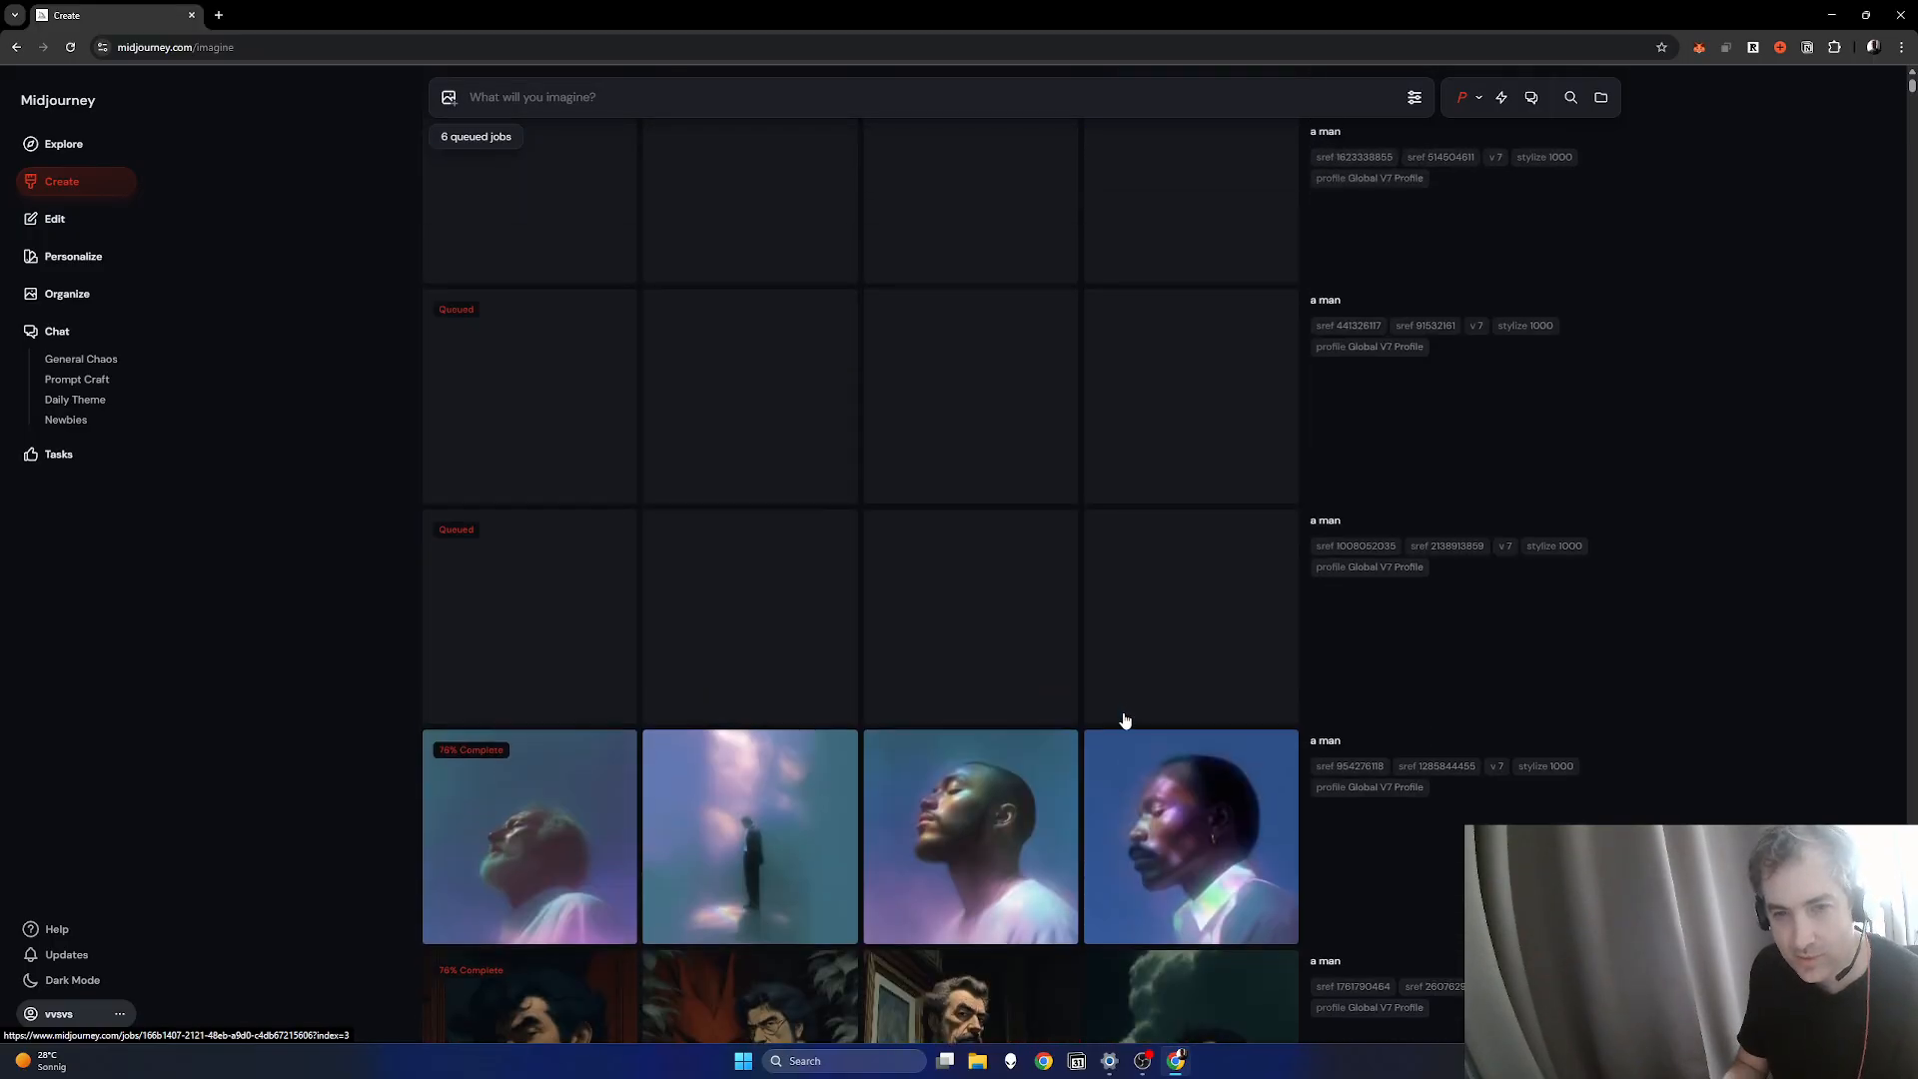
scroll(1097, 632, "down", 5)
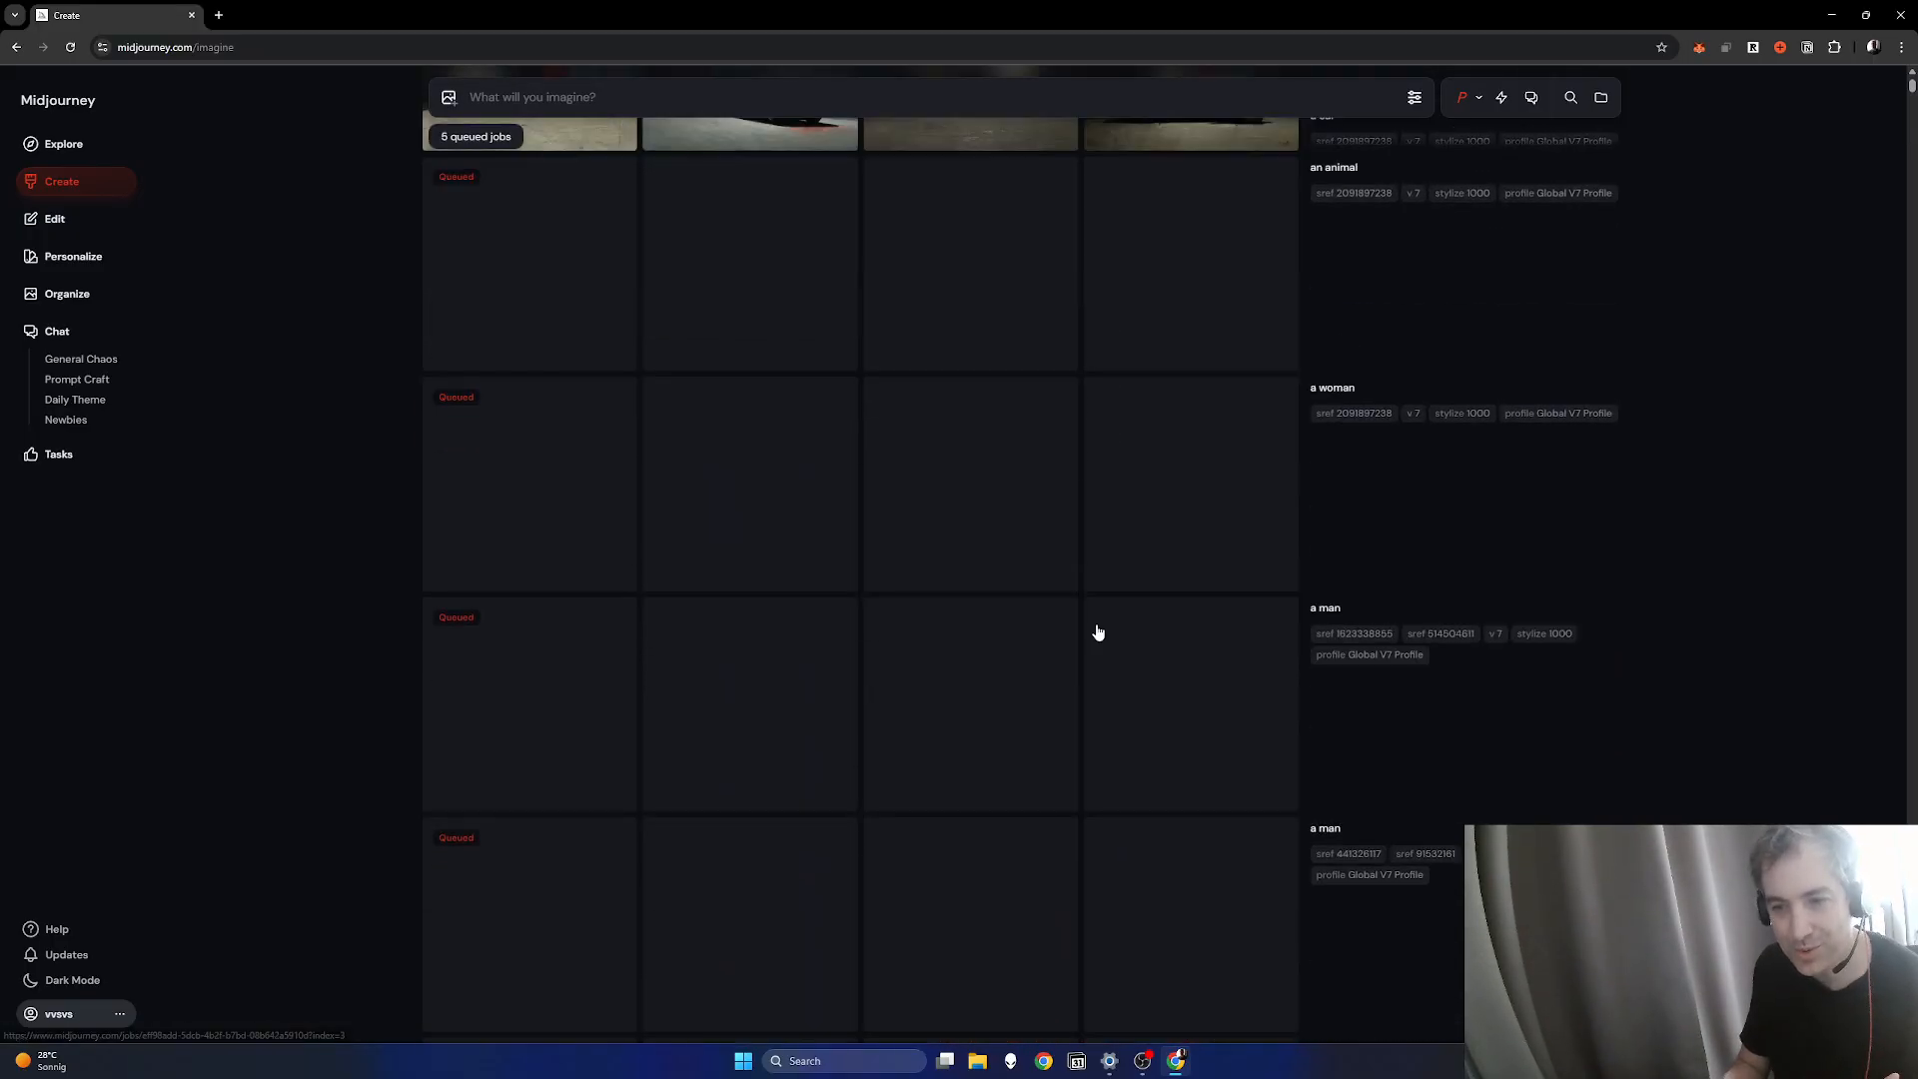
scroll(1097, 632, "down", 12)
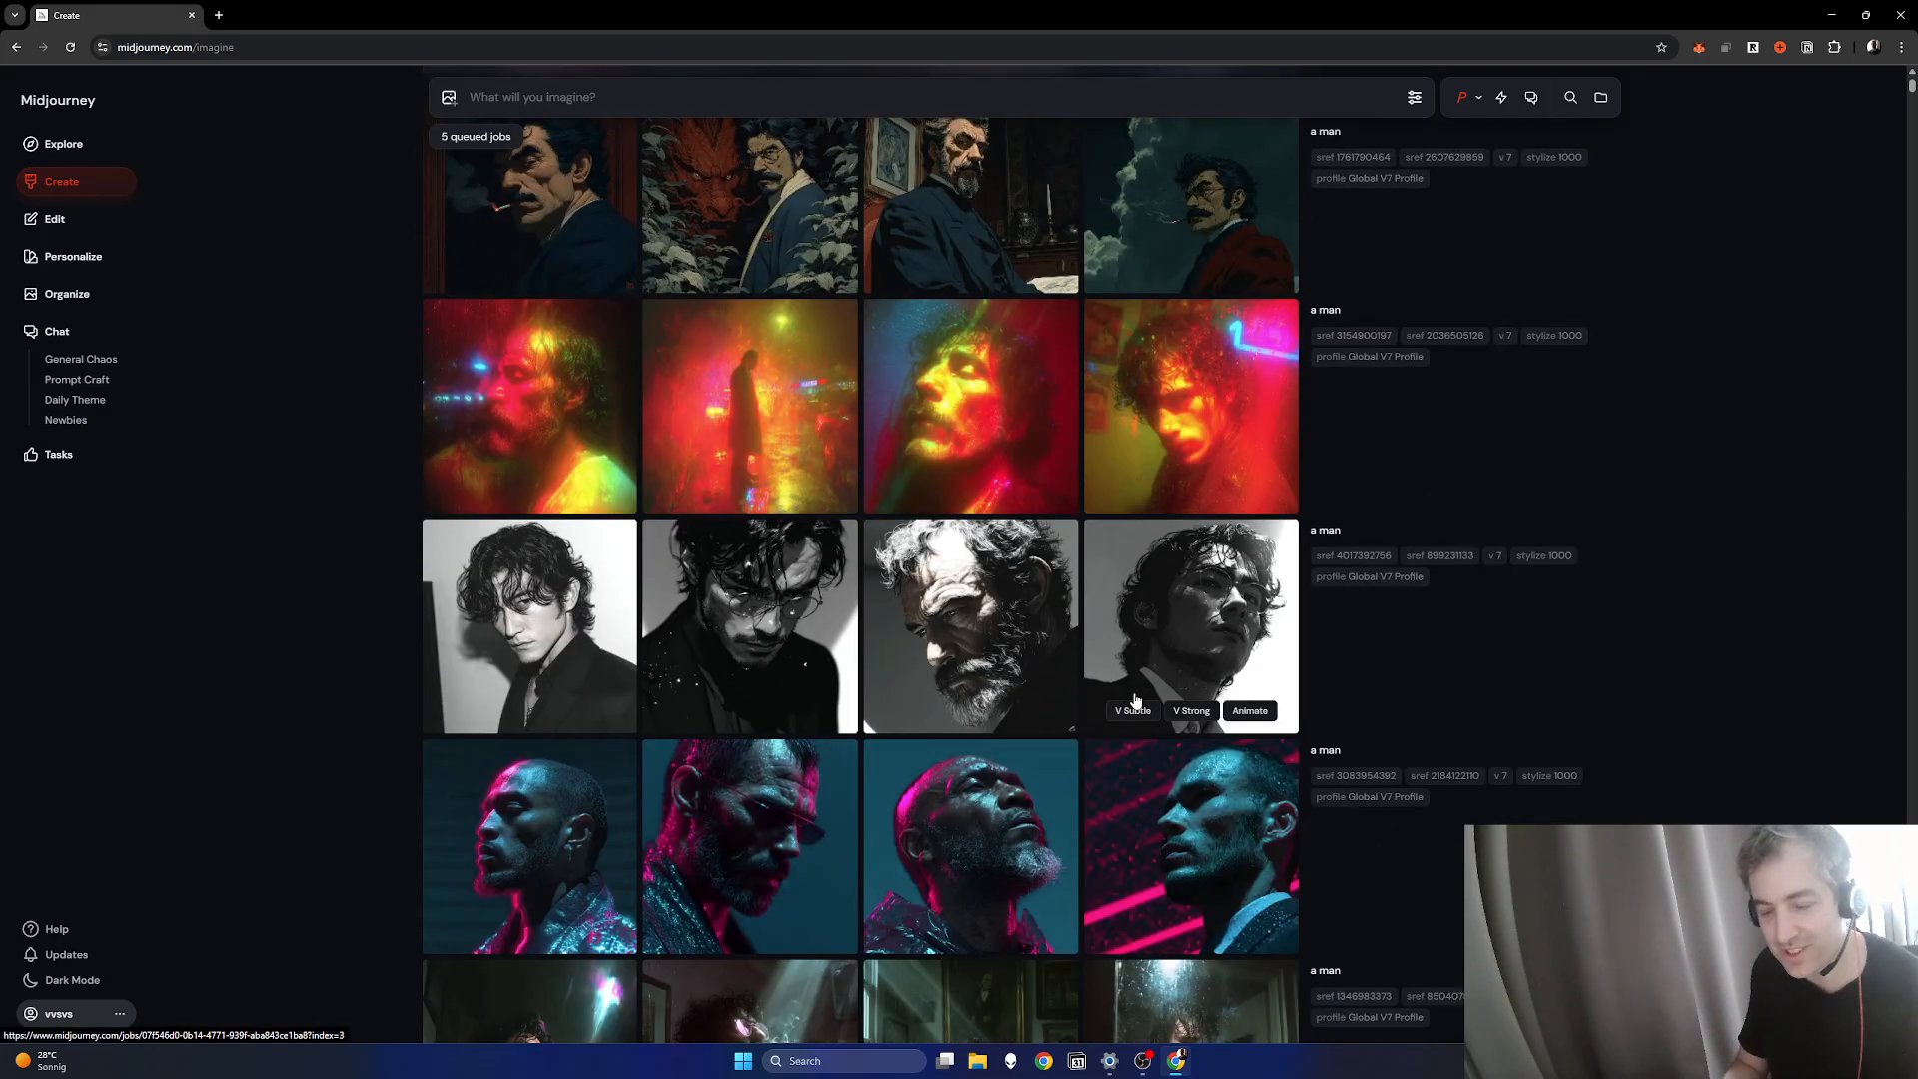
scroll(1135, 701, "down", 2)
scroll(1189, 759, "down", 14)
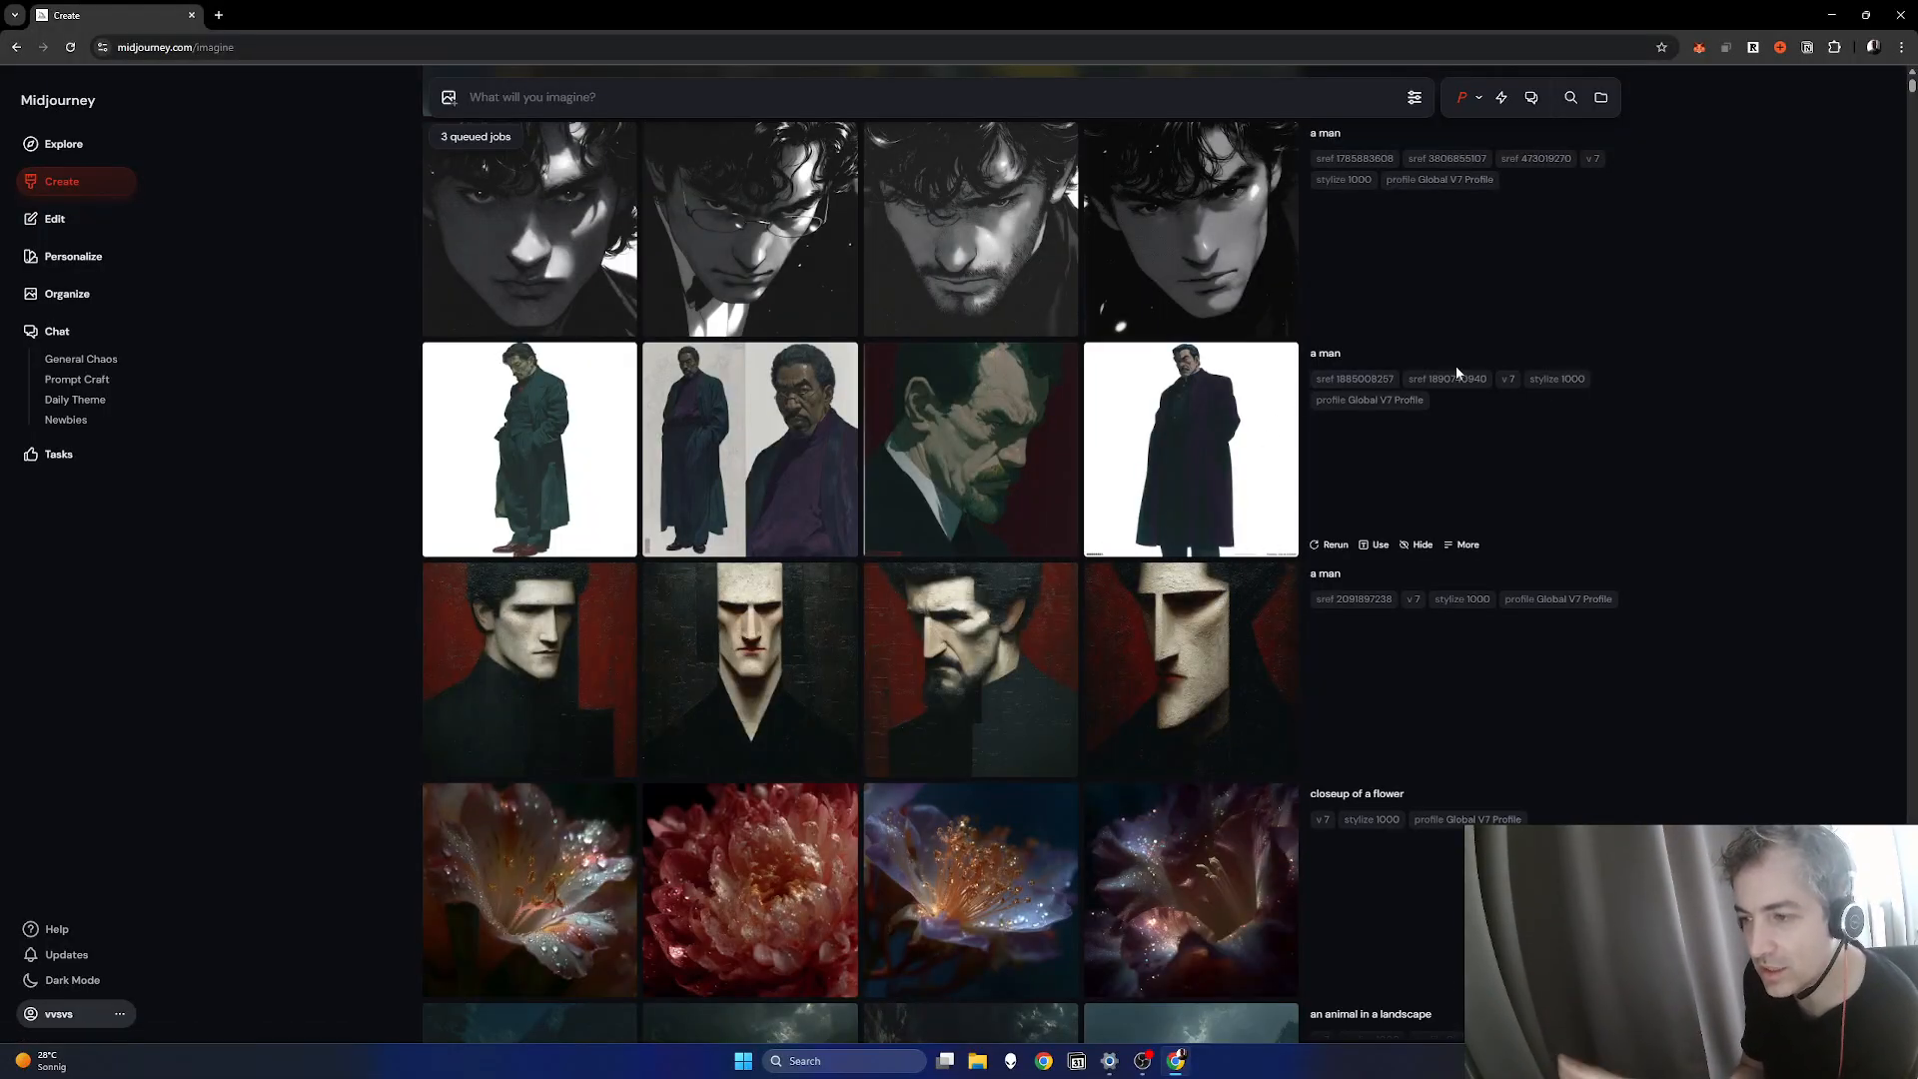
scroll(1149, 621, "up", 20)
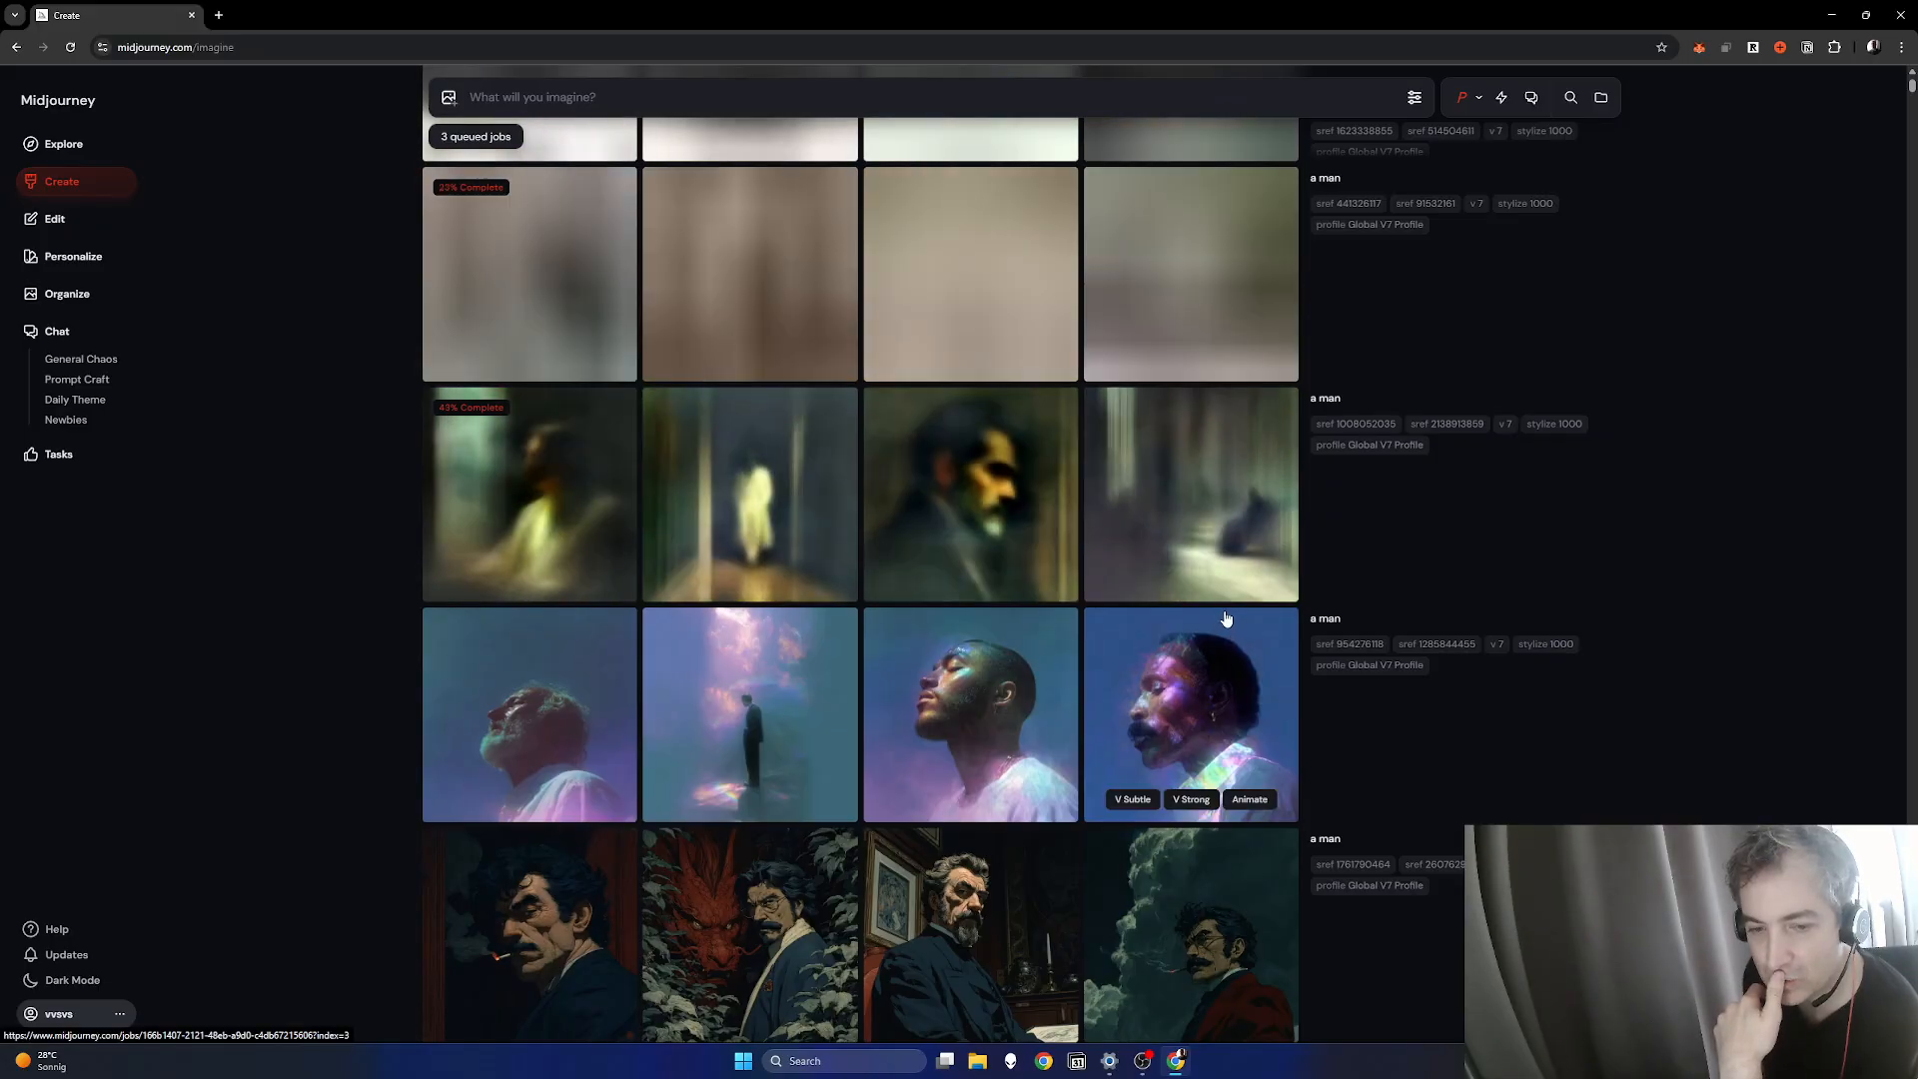
scroll(1239, 639, "down", 5)
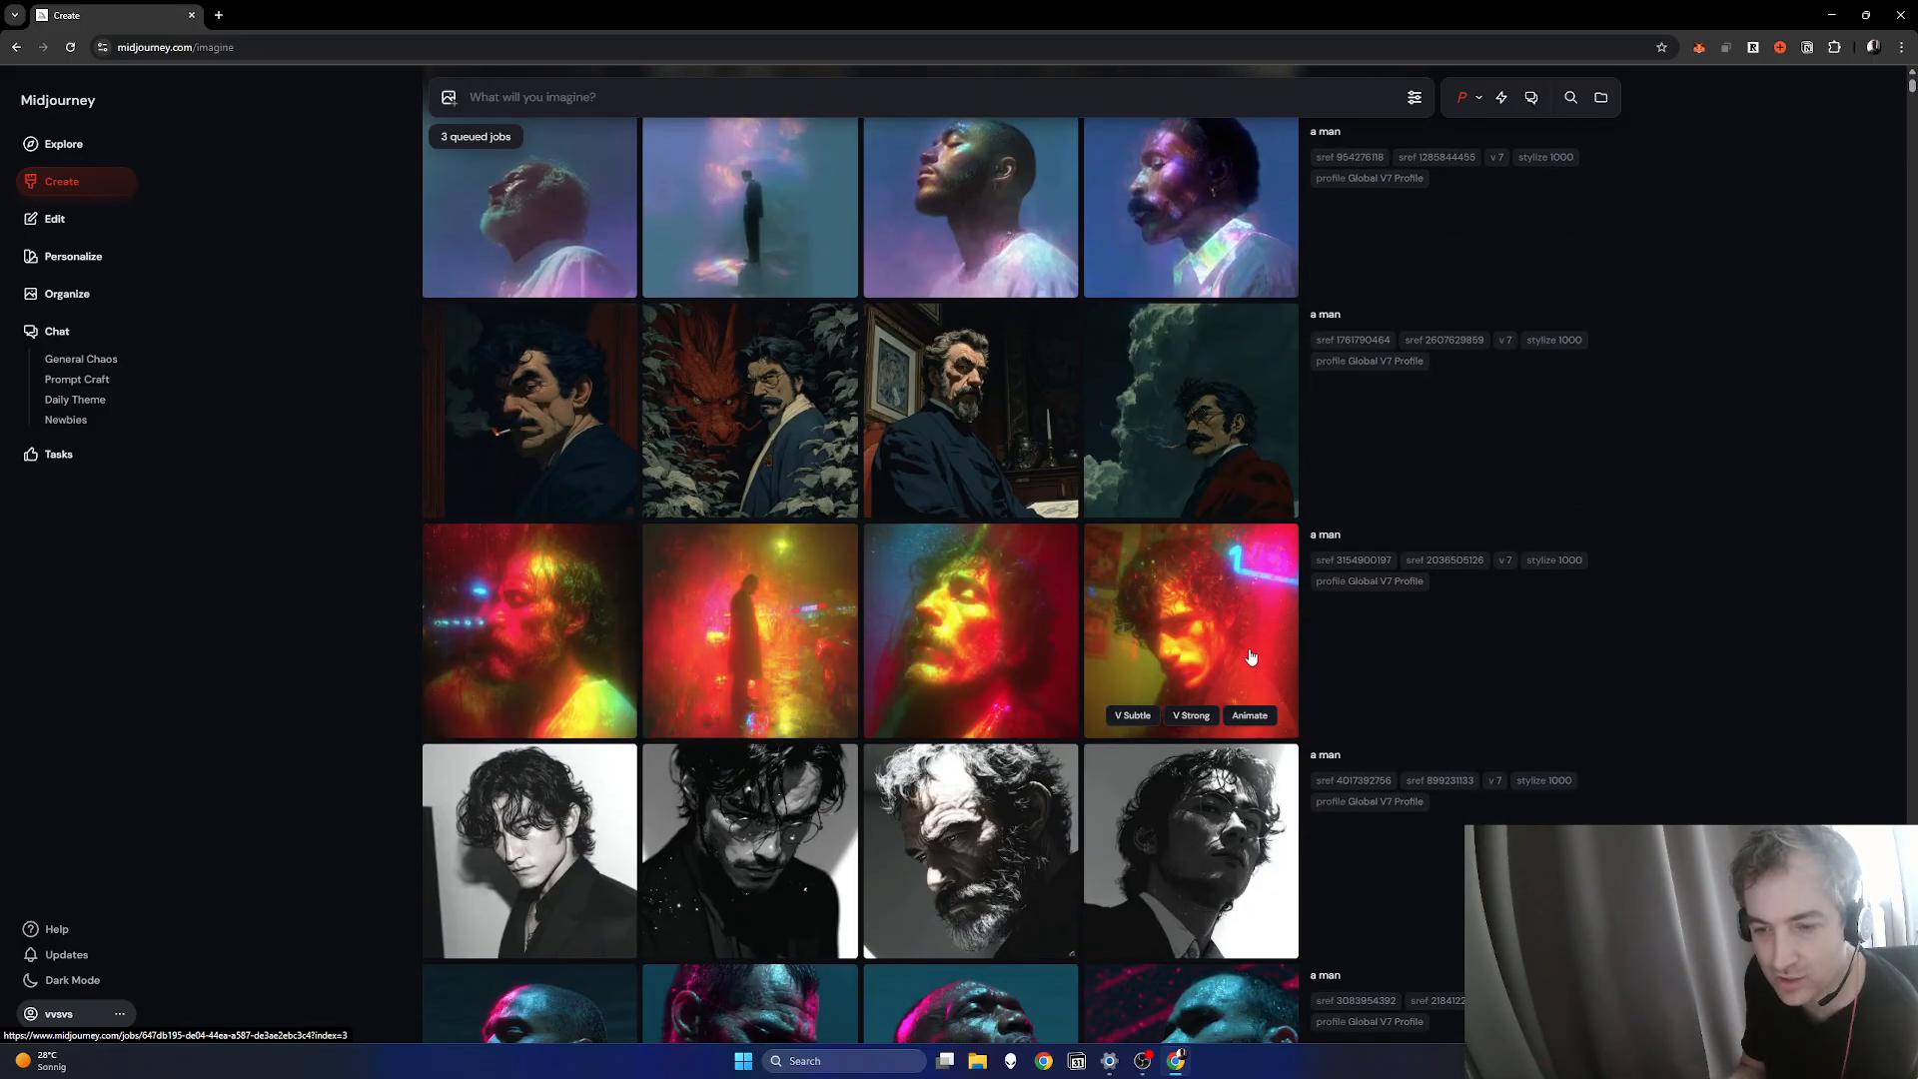
scroll(1251, 656, "down", 15)
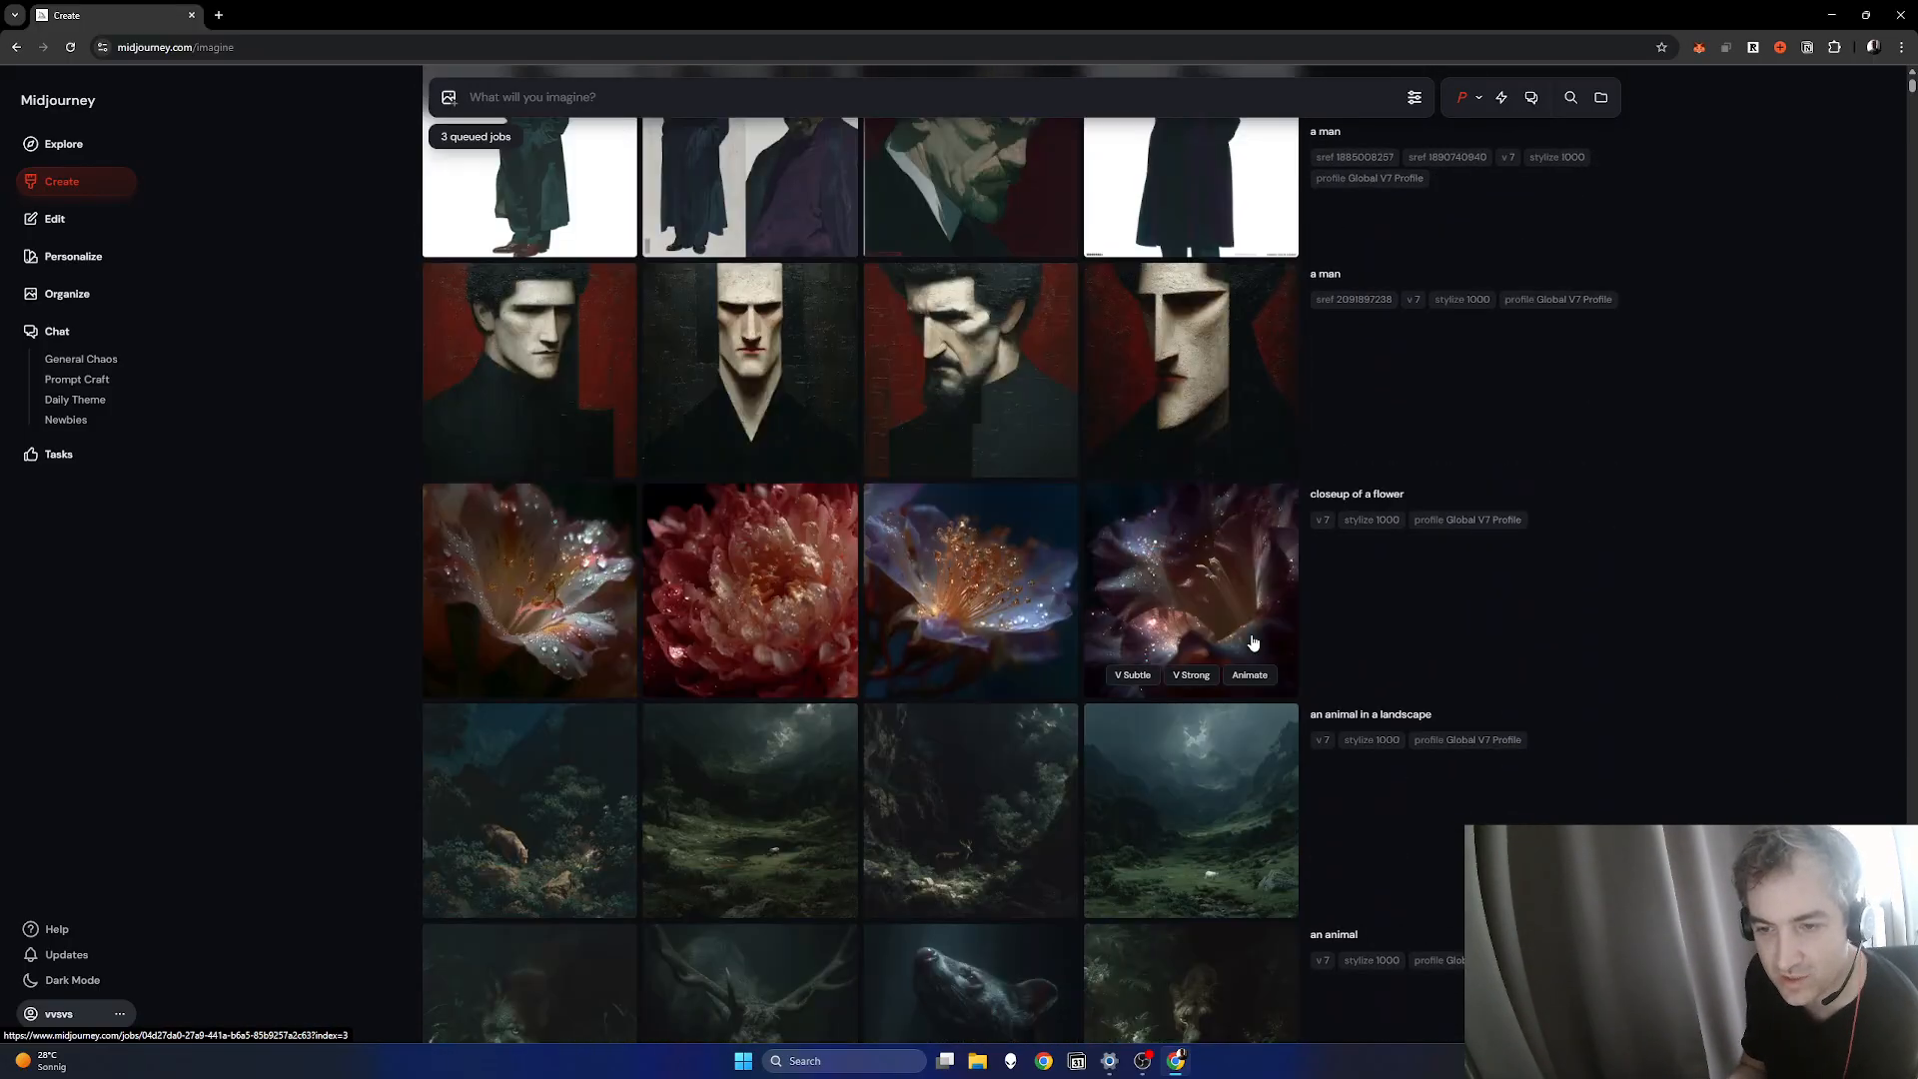
scroll(1253, 642, "down", 5)
scroll(1249, 649, "up", 20)
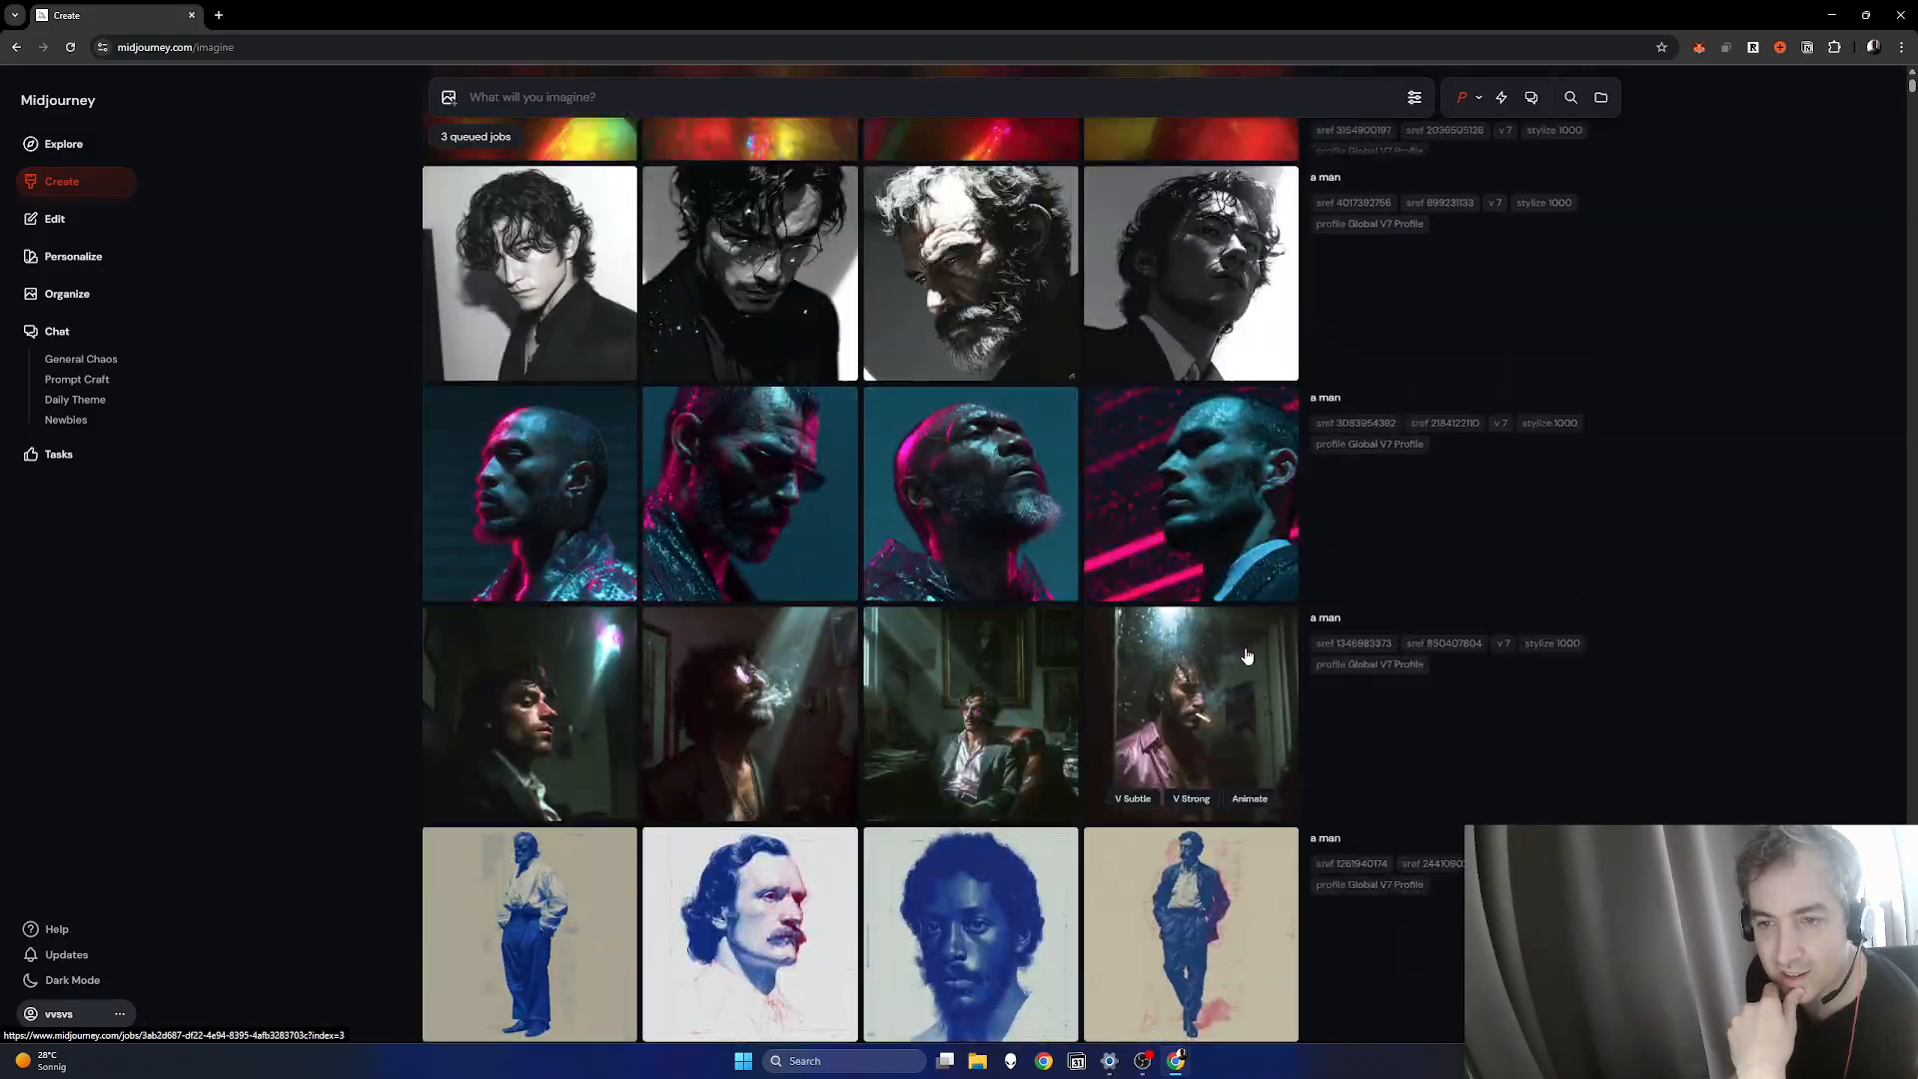
Step: View the finished "a car" images at full size, from the fourth to the first, and return to the feed
scroll(1243, 654, "up", 20)
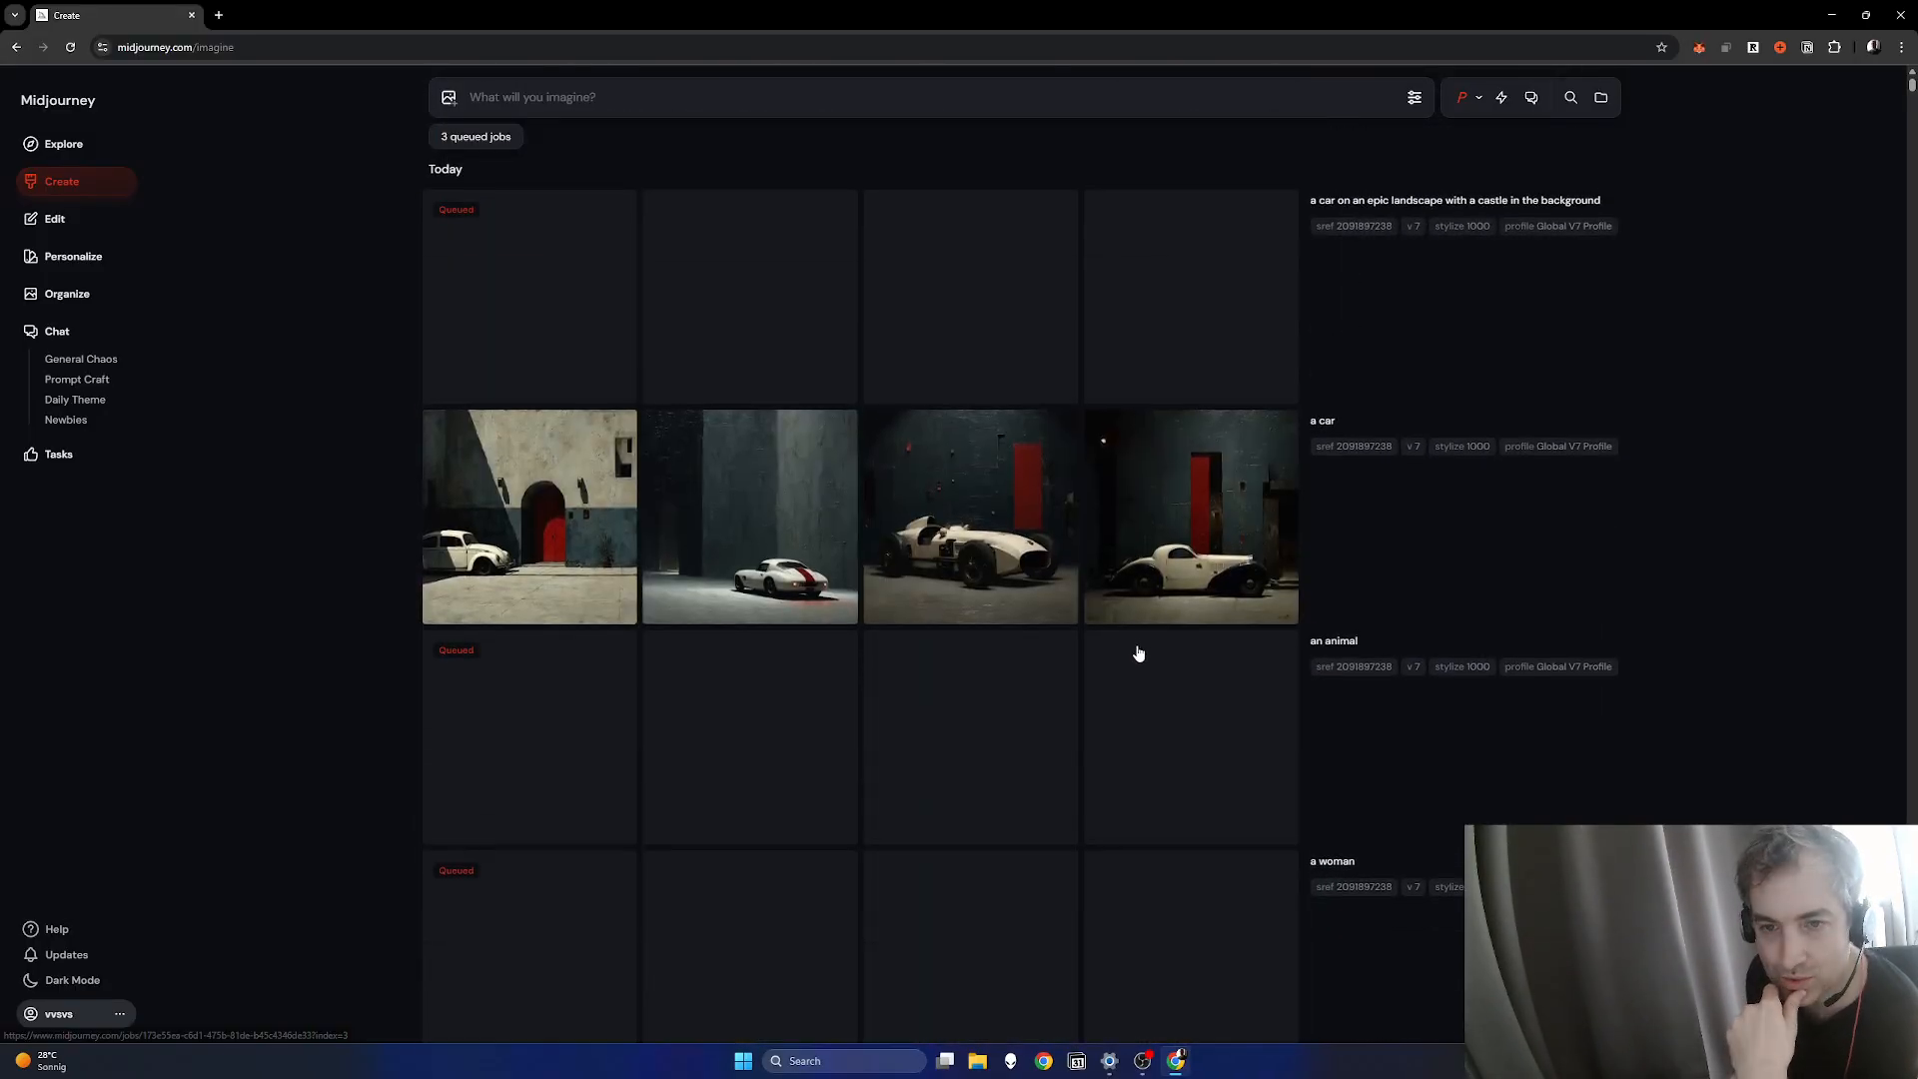
left_click(1166, 548)
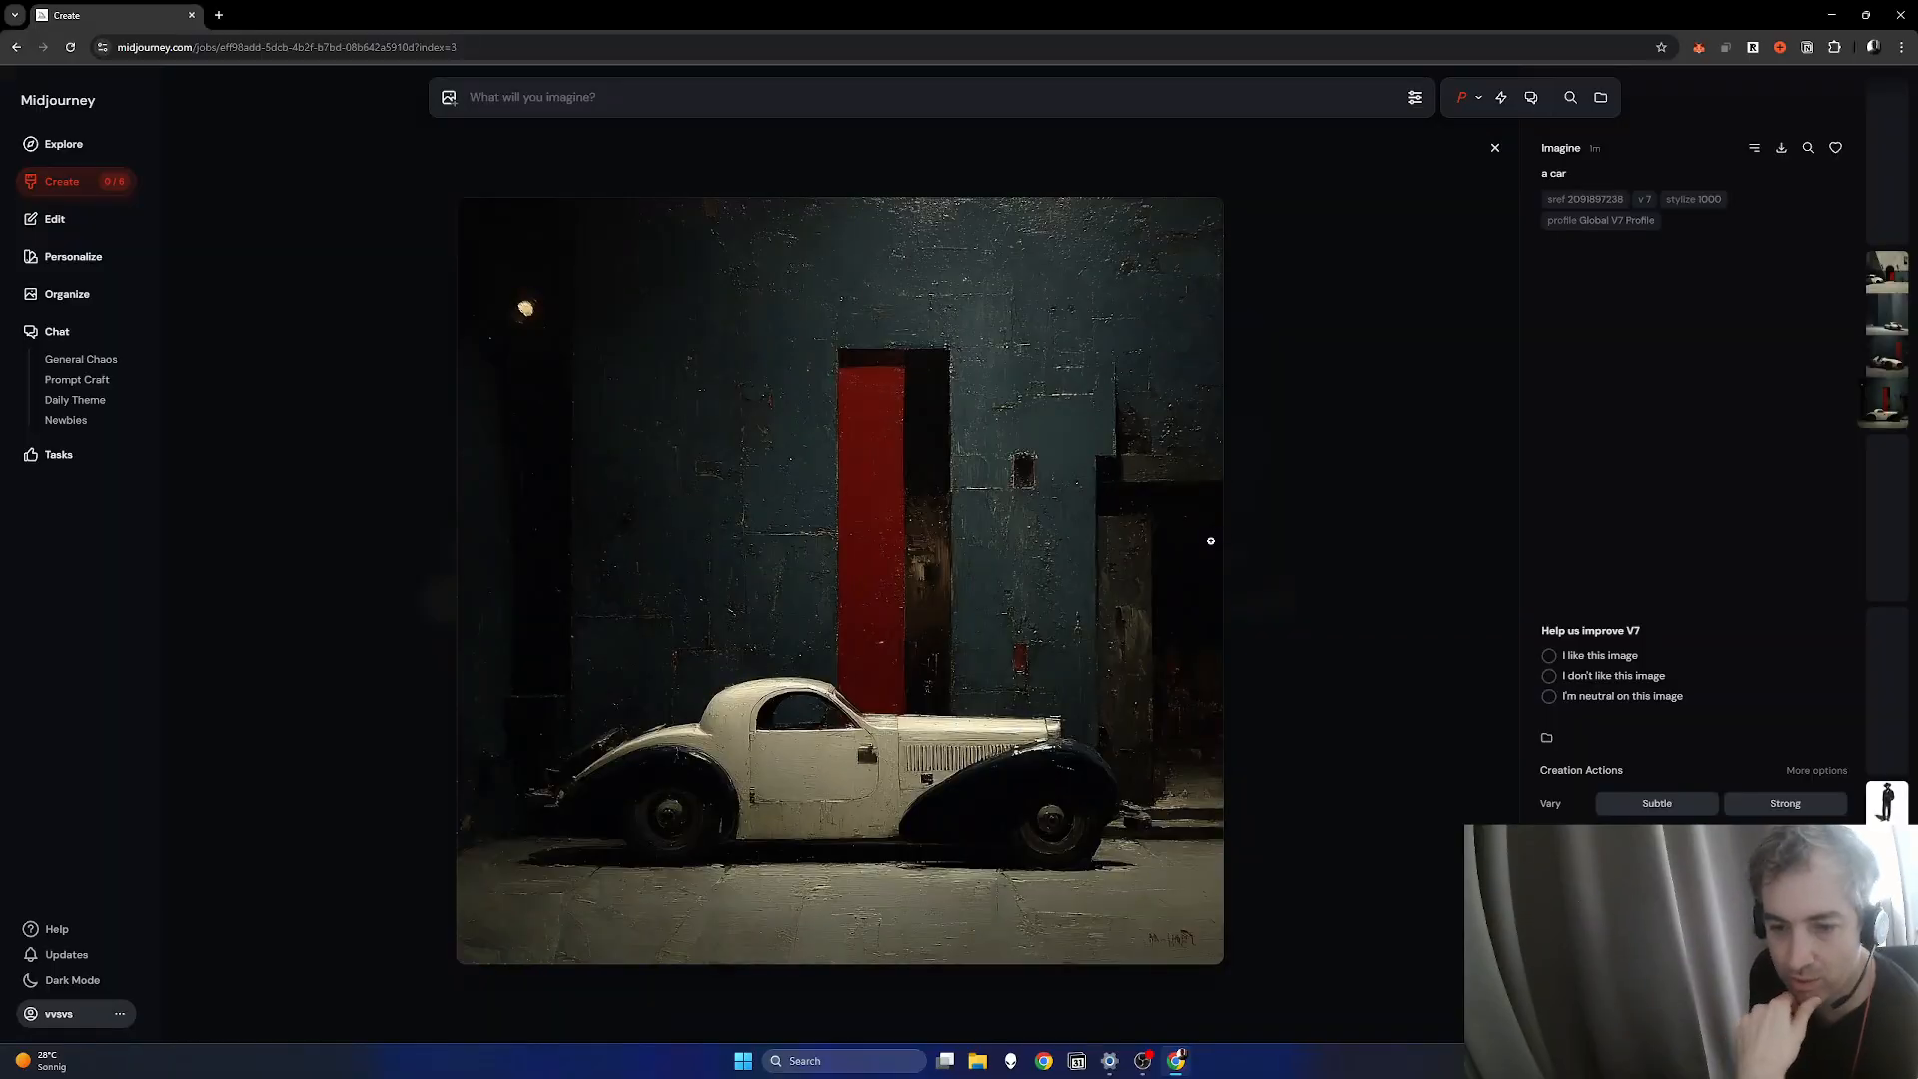
key("Left")
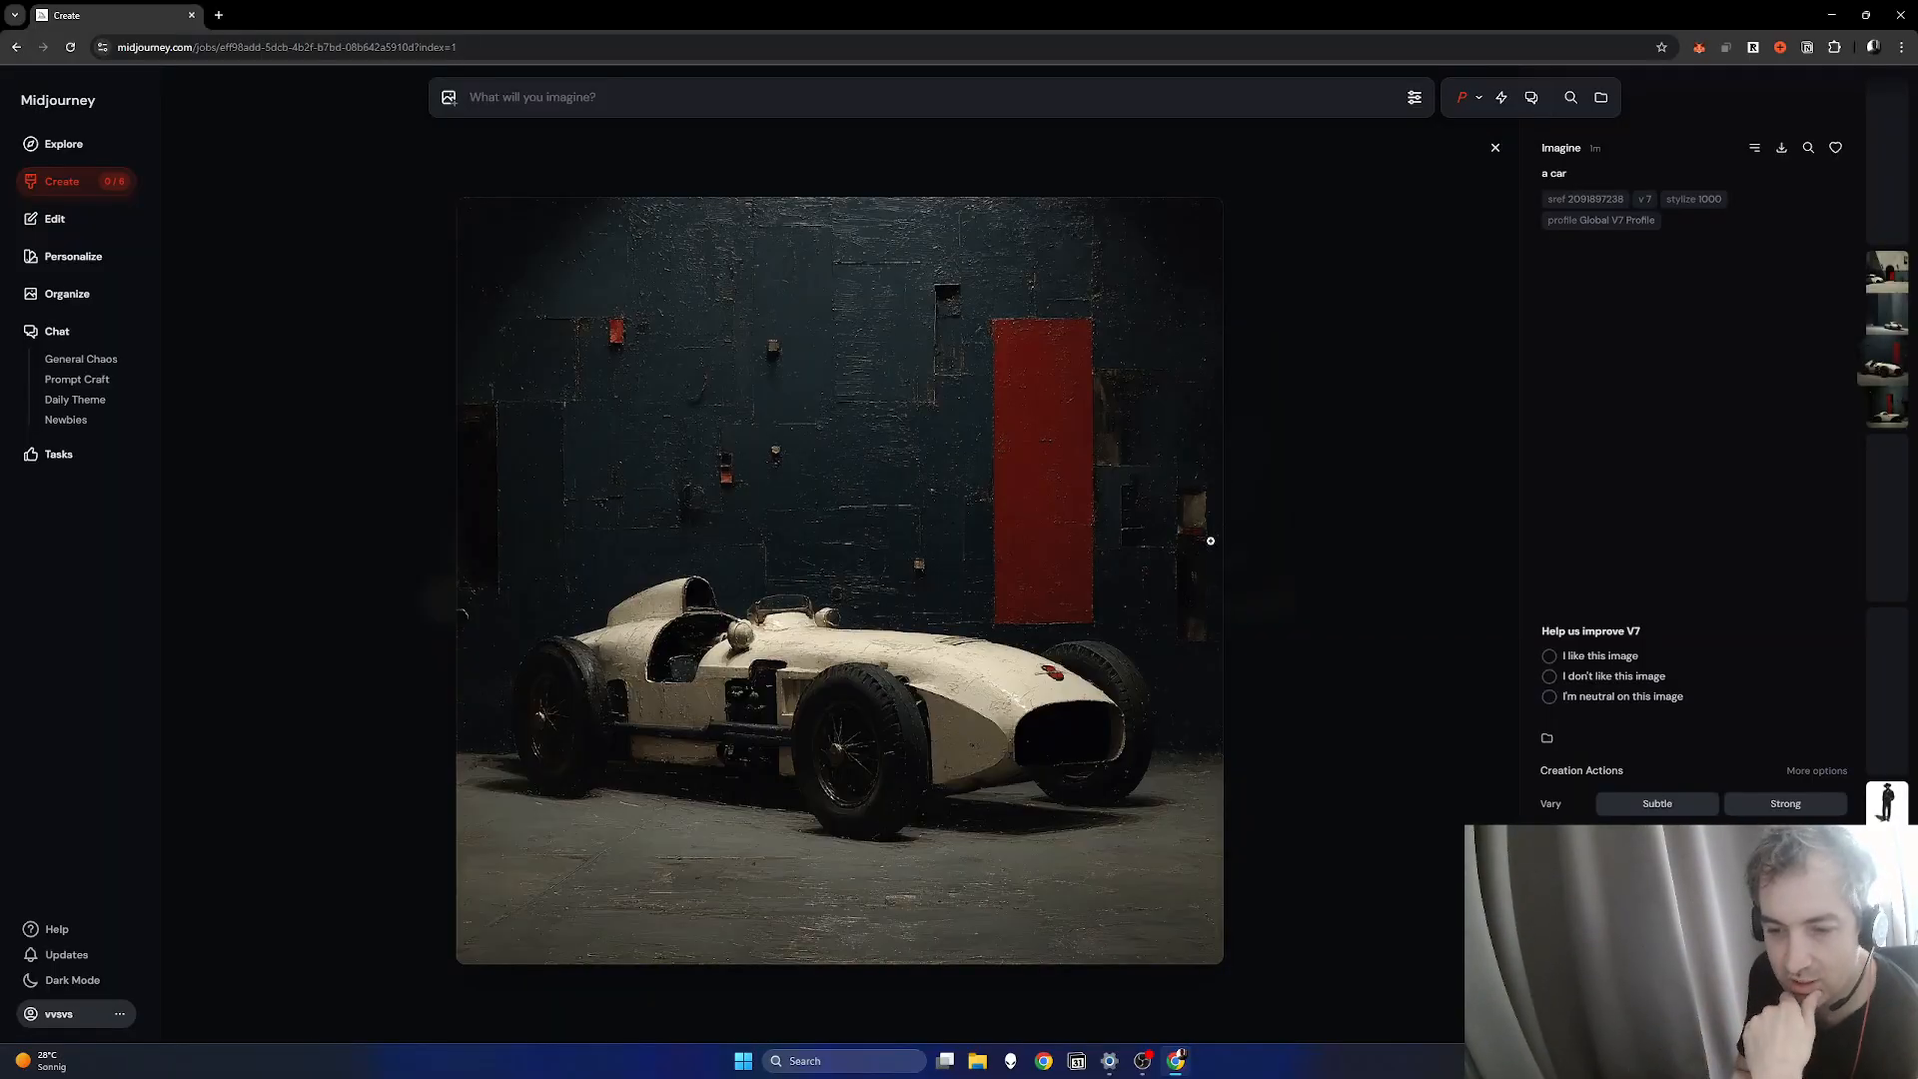
key("Left")
key("Left")
key("Escape")
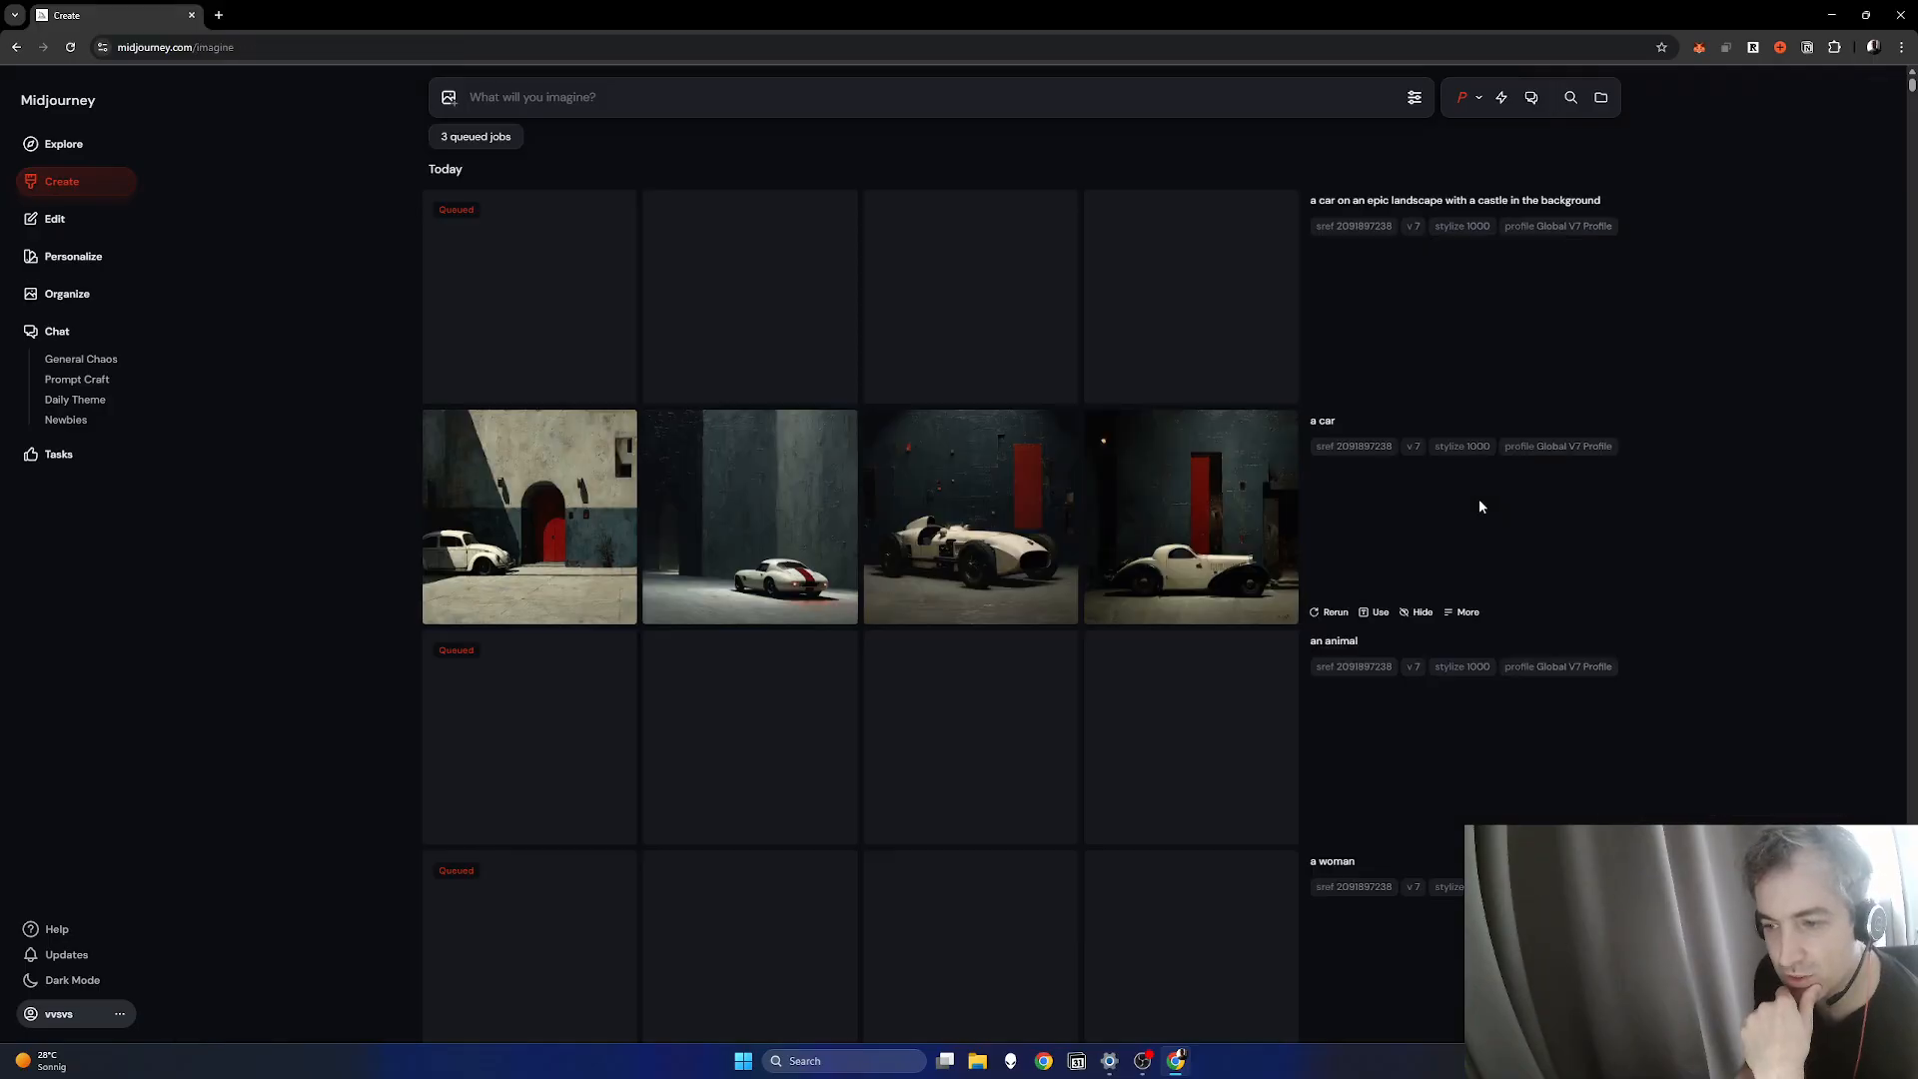
Step: View the iridescent blue-violet portraits of a man at full size, from the fourth to the first, and return to the feed
scroll(1288, 546, "down", 5)
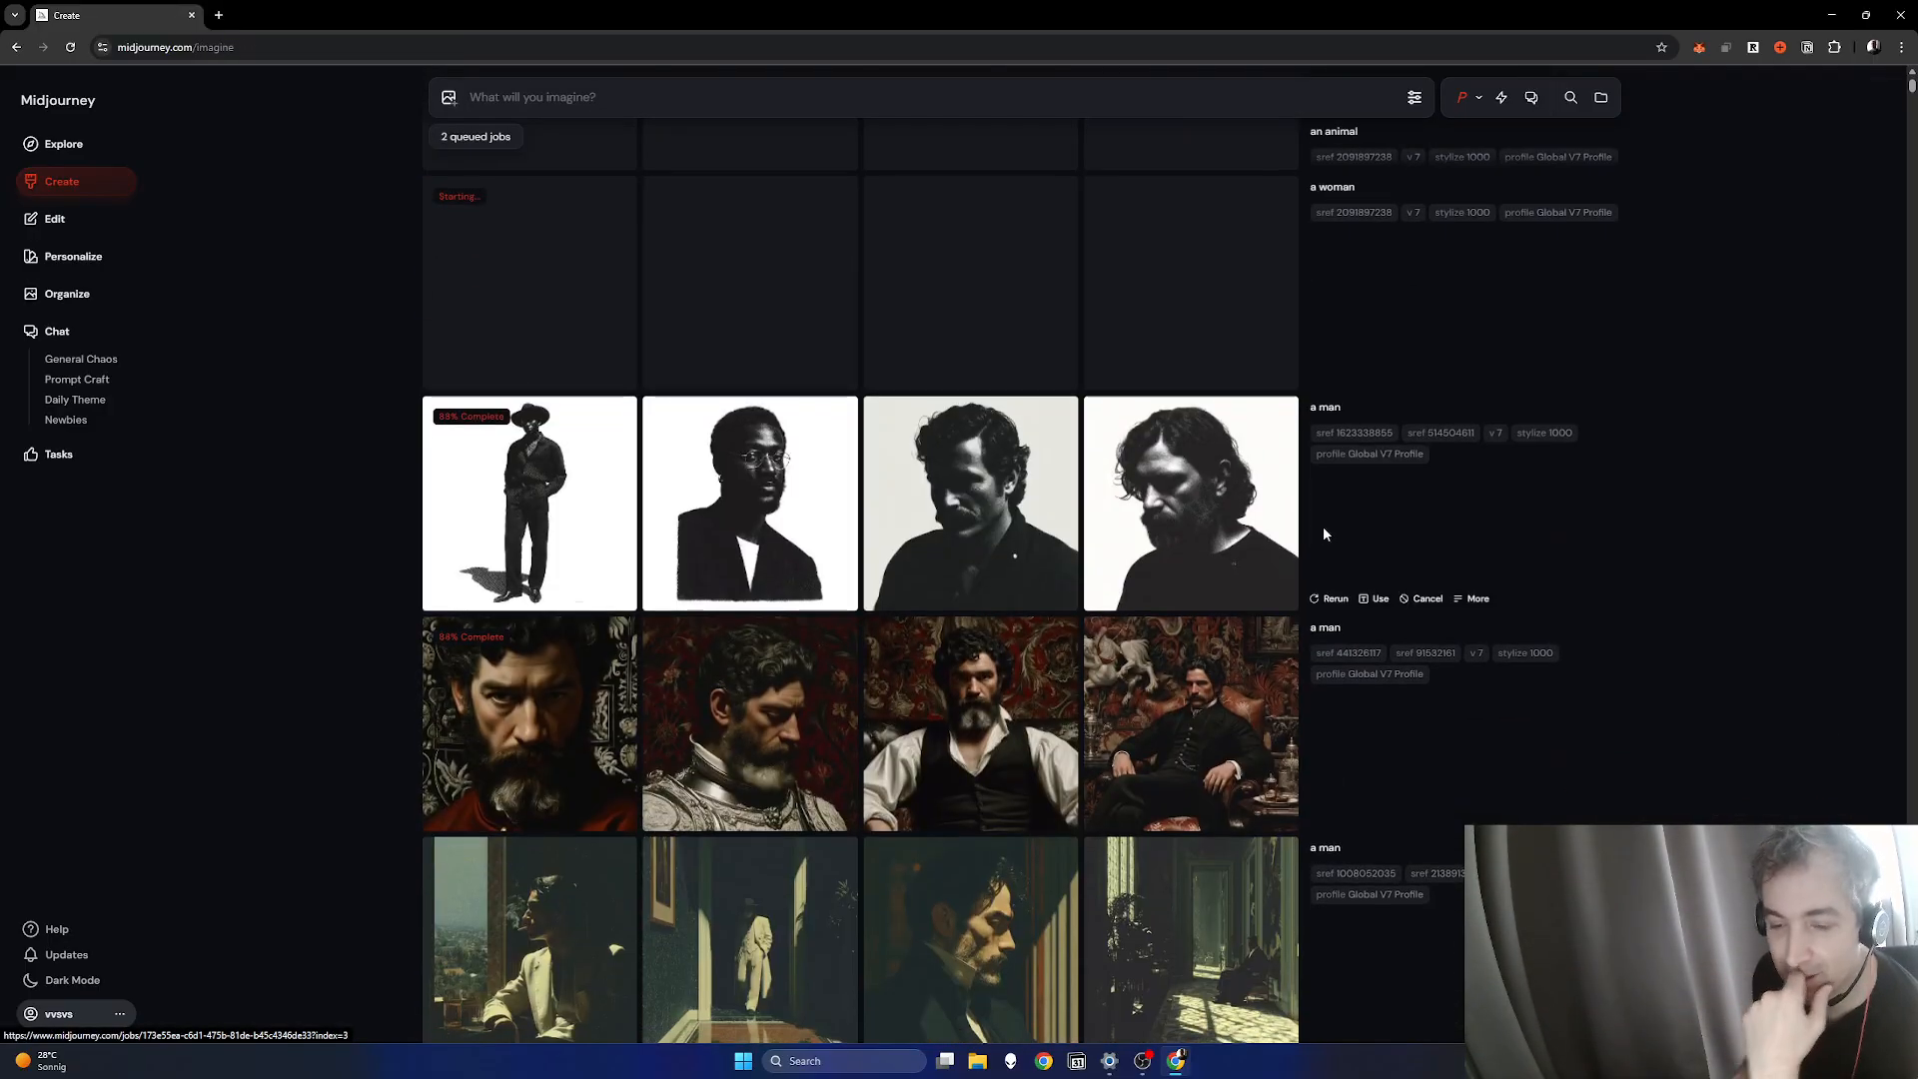
scroll(1390, 504, "down", 3)
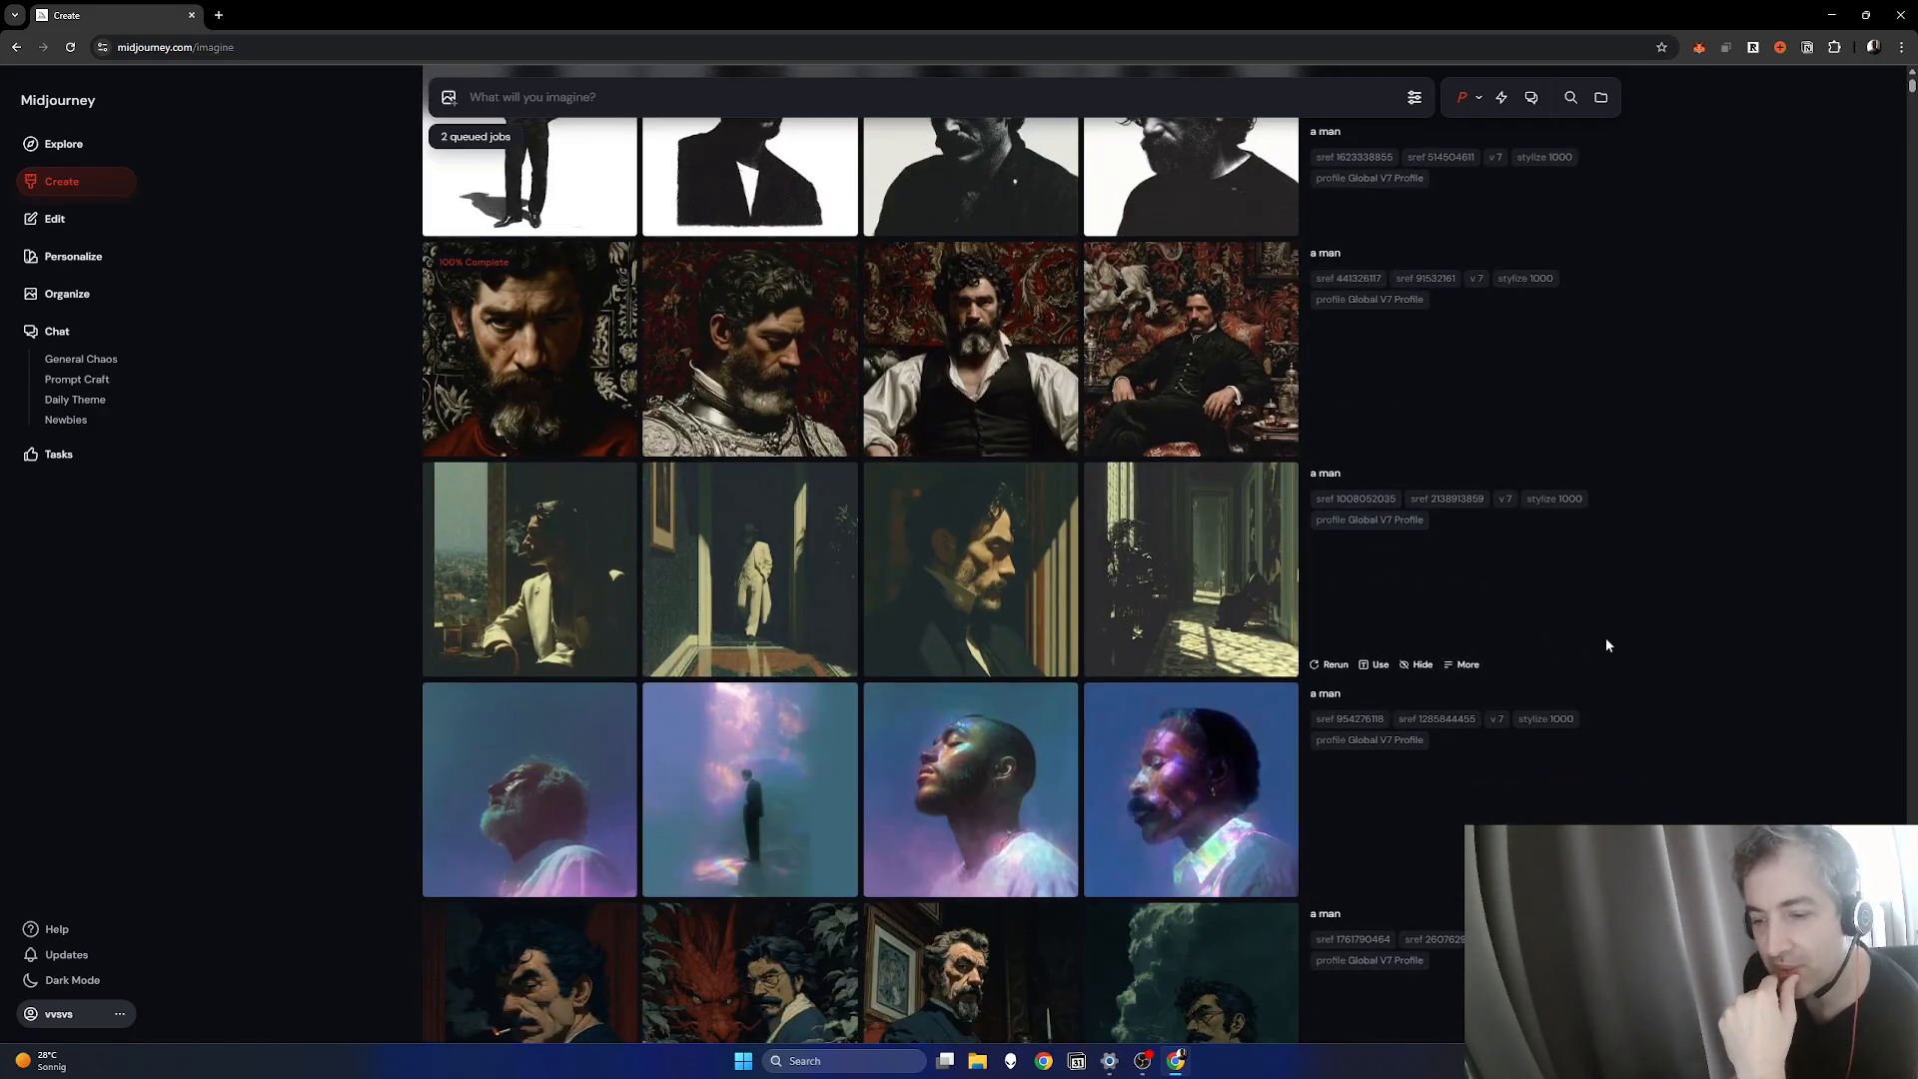
scroll(1606, 644, "down", 2)
left_click(1186, 475)
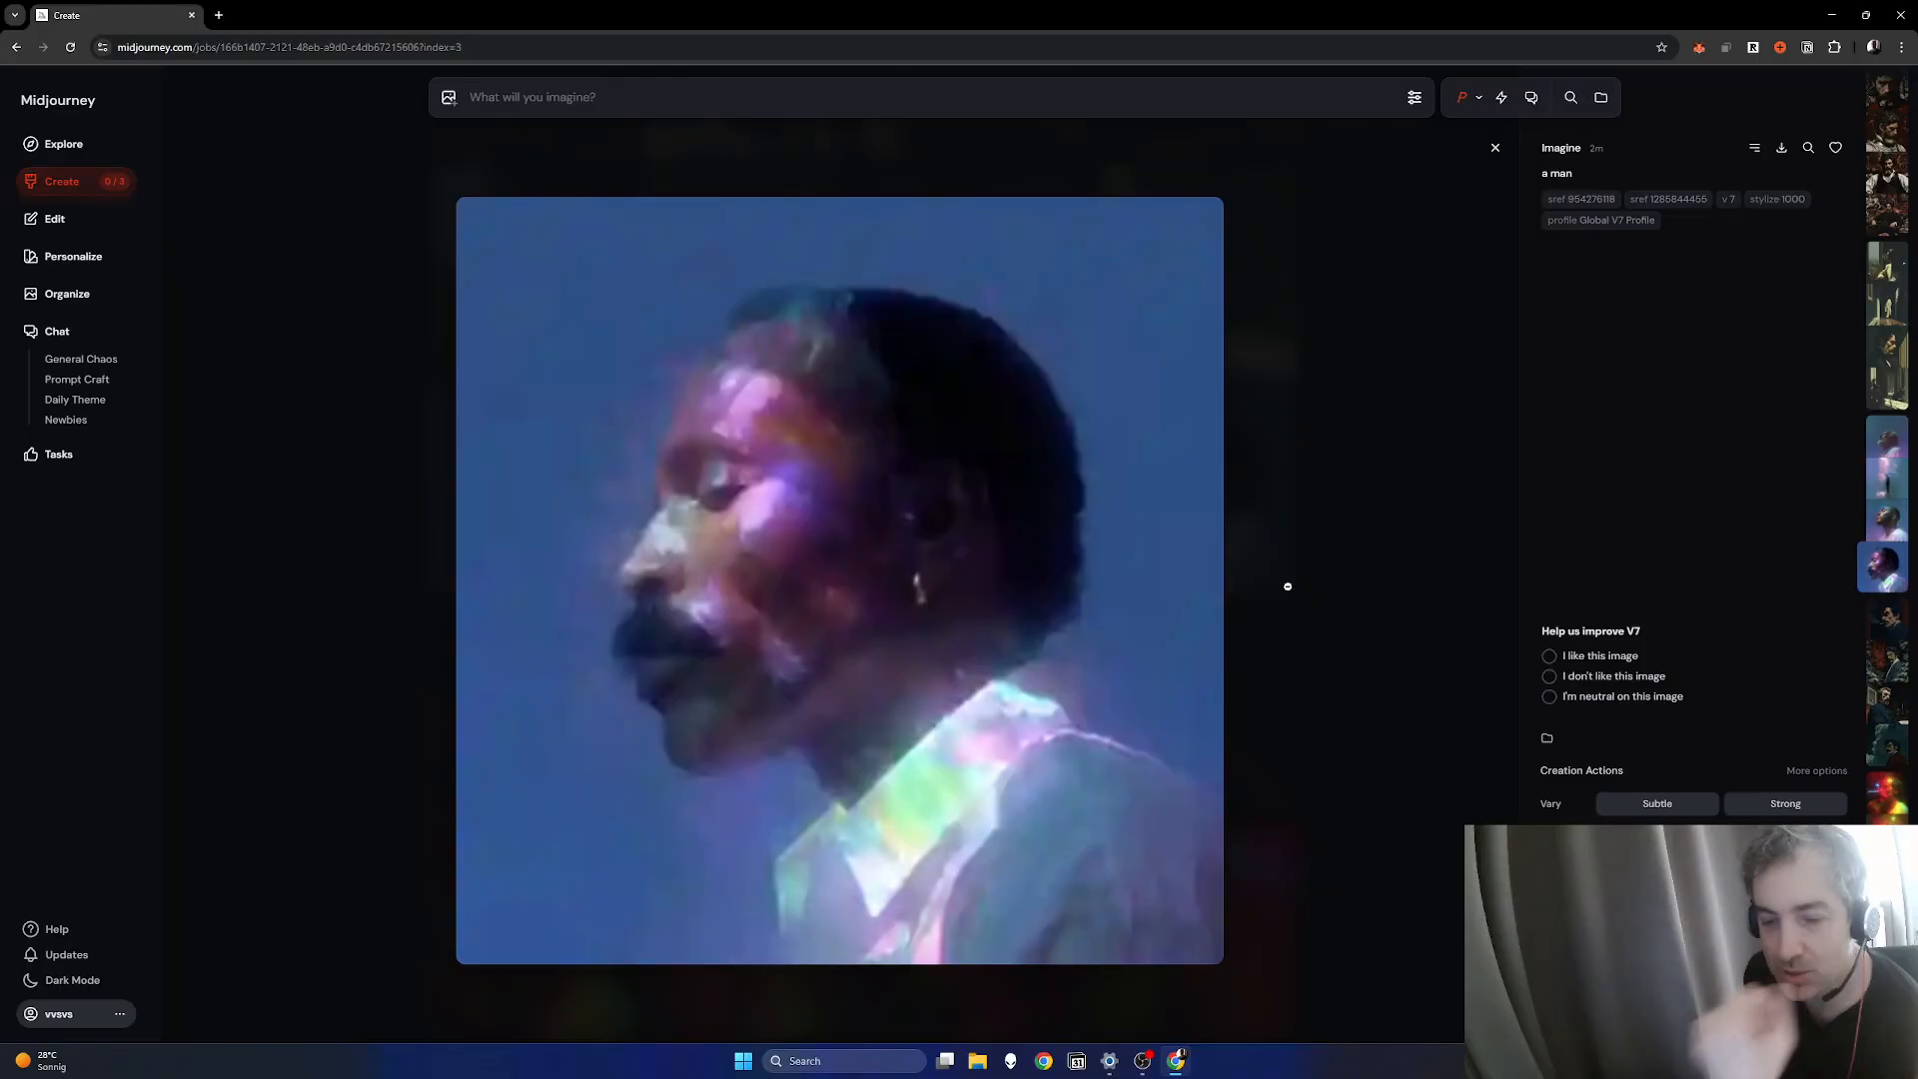
key("Up")
key("Up")
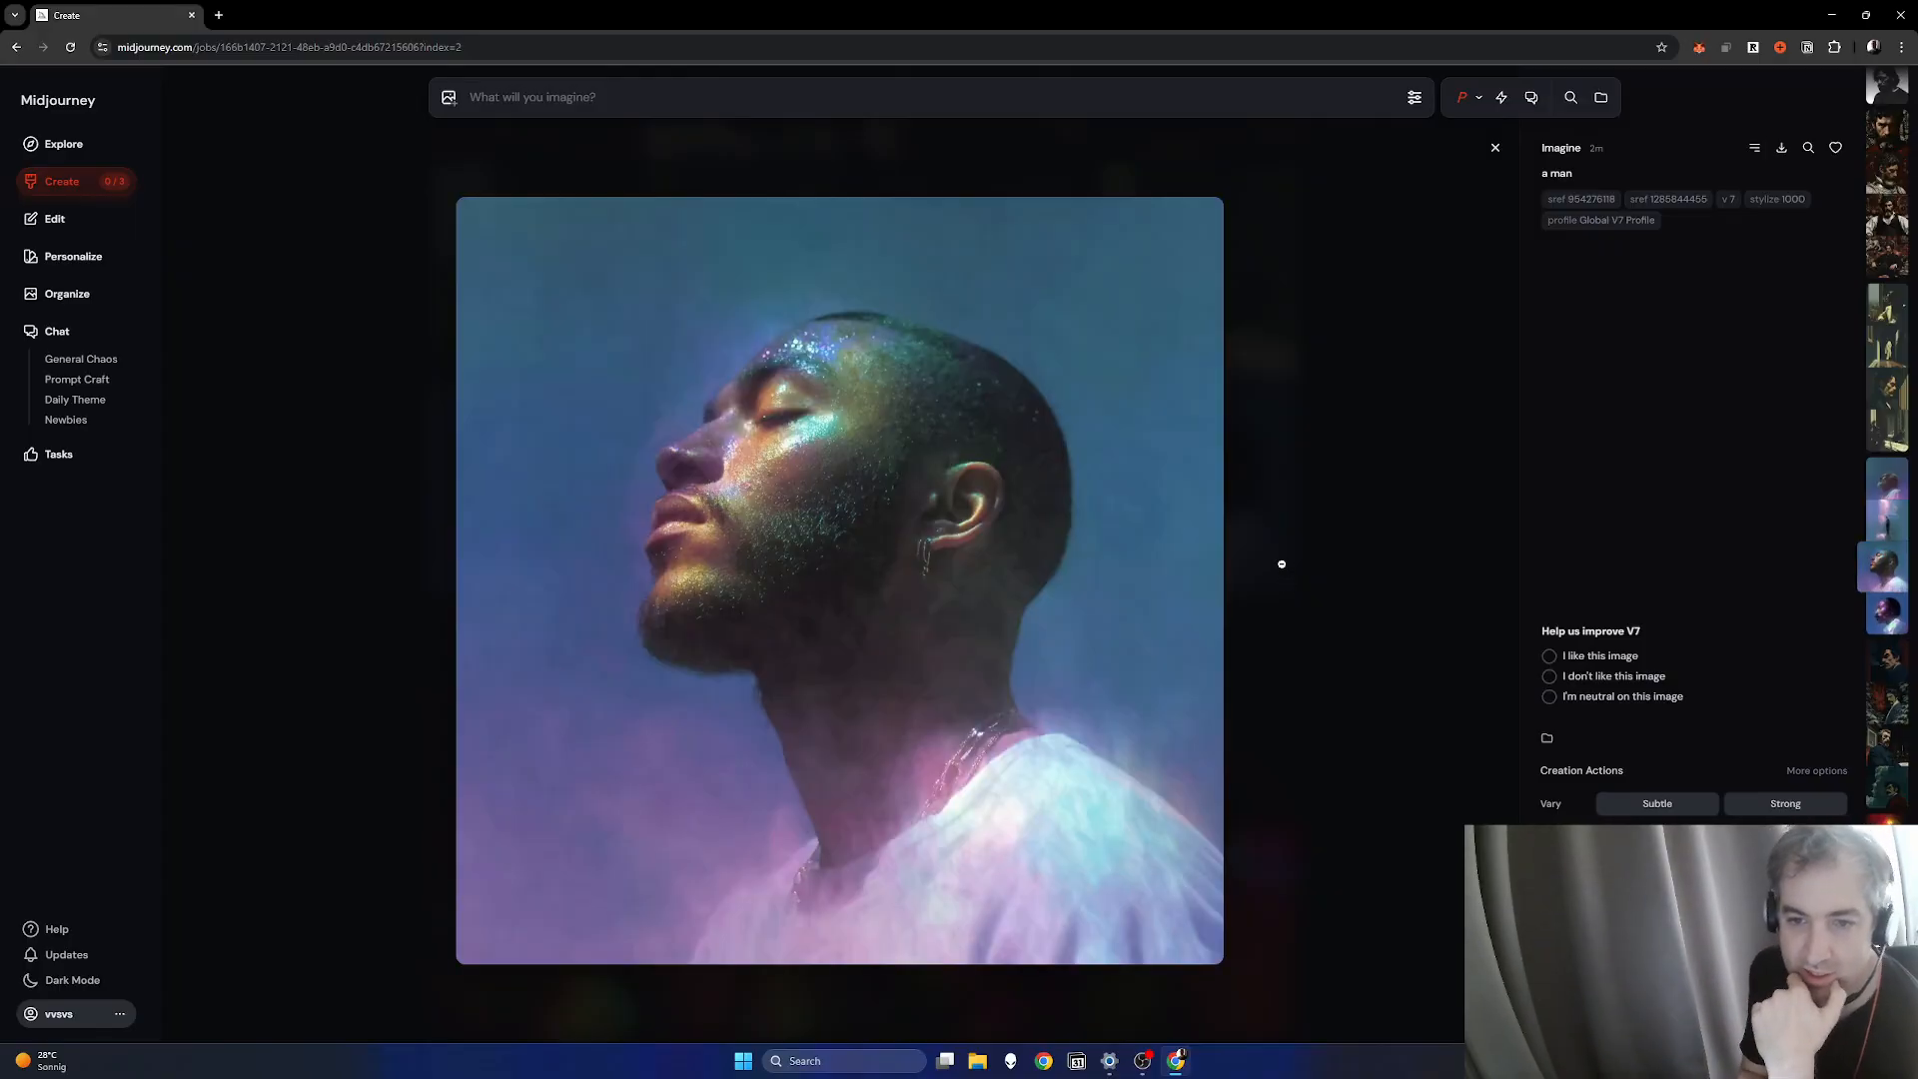
key("Up")
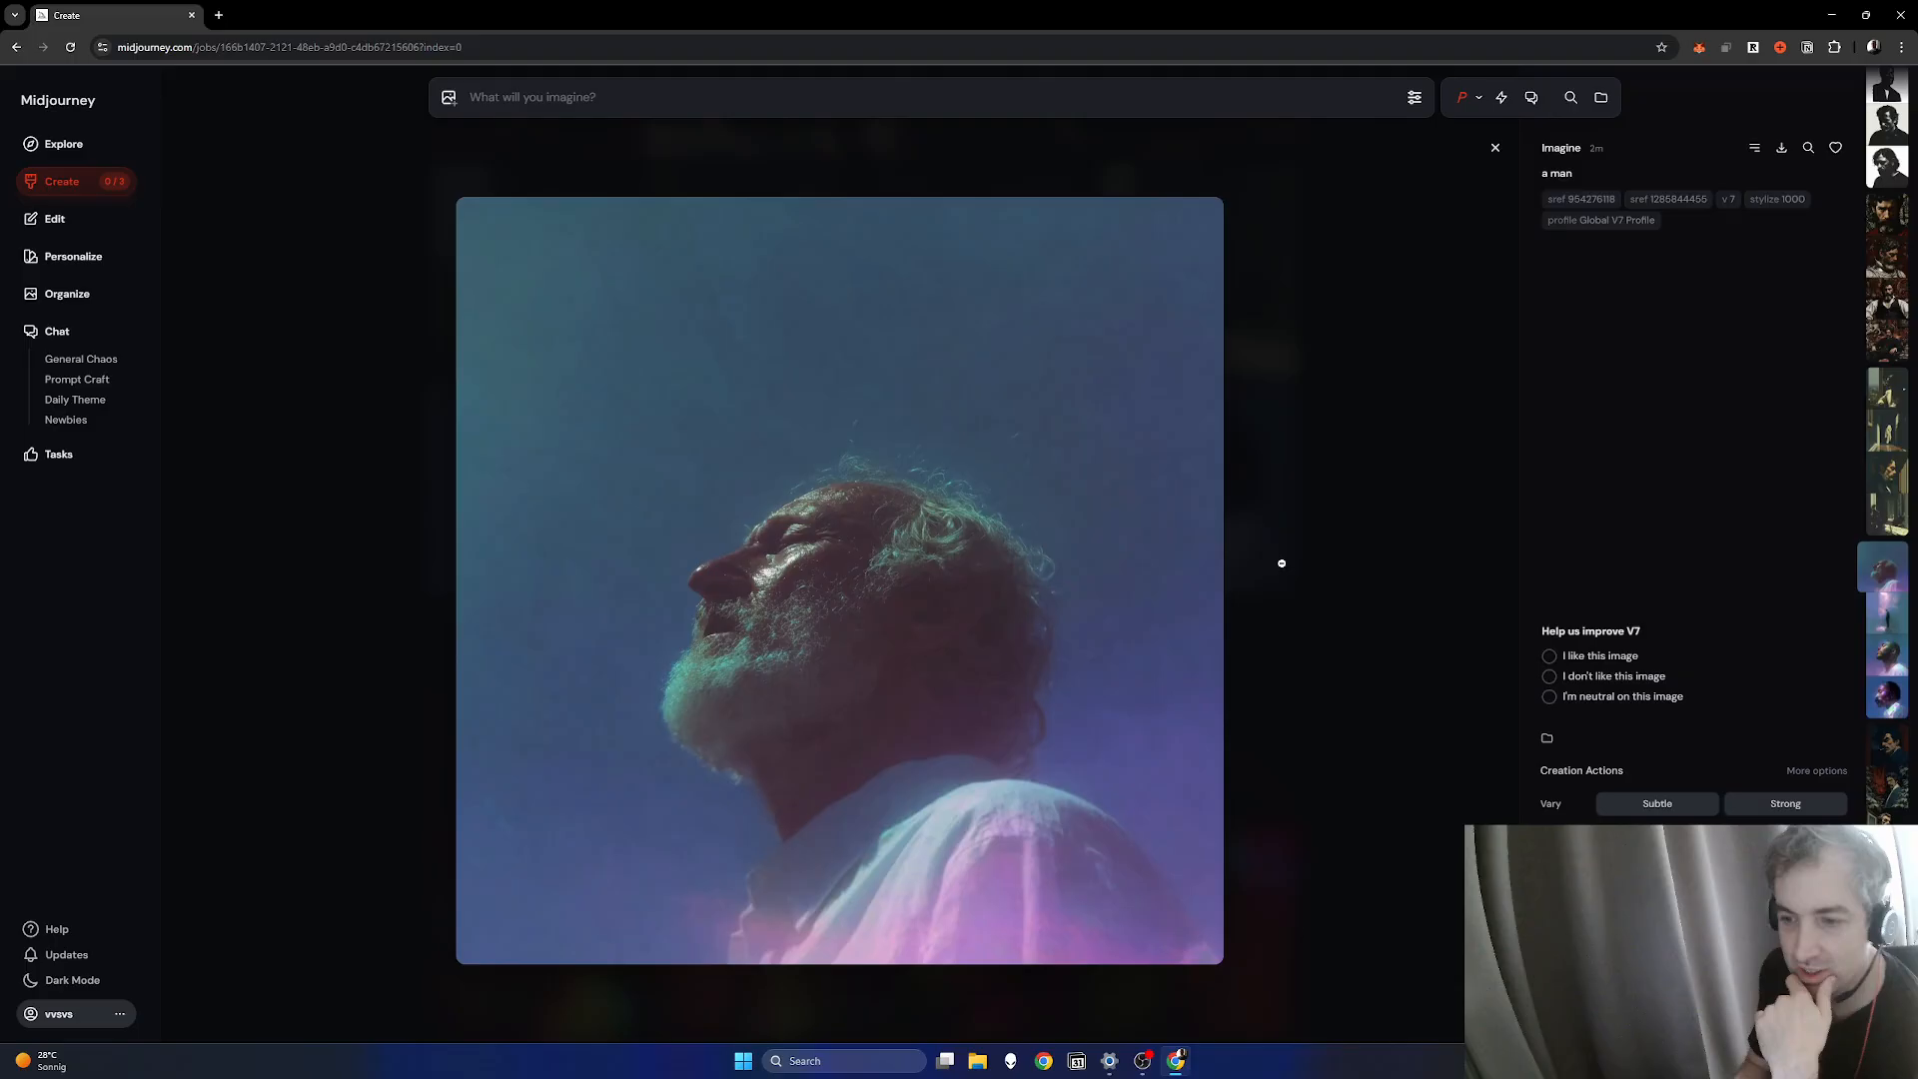
left_click(1281, 563)
scroll(1286, 619, "up", 10)
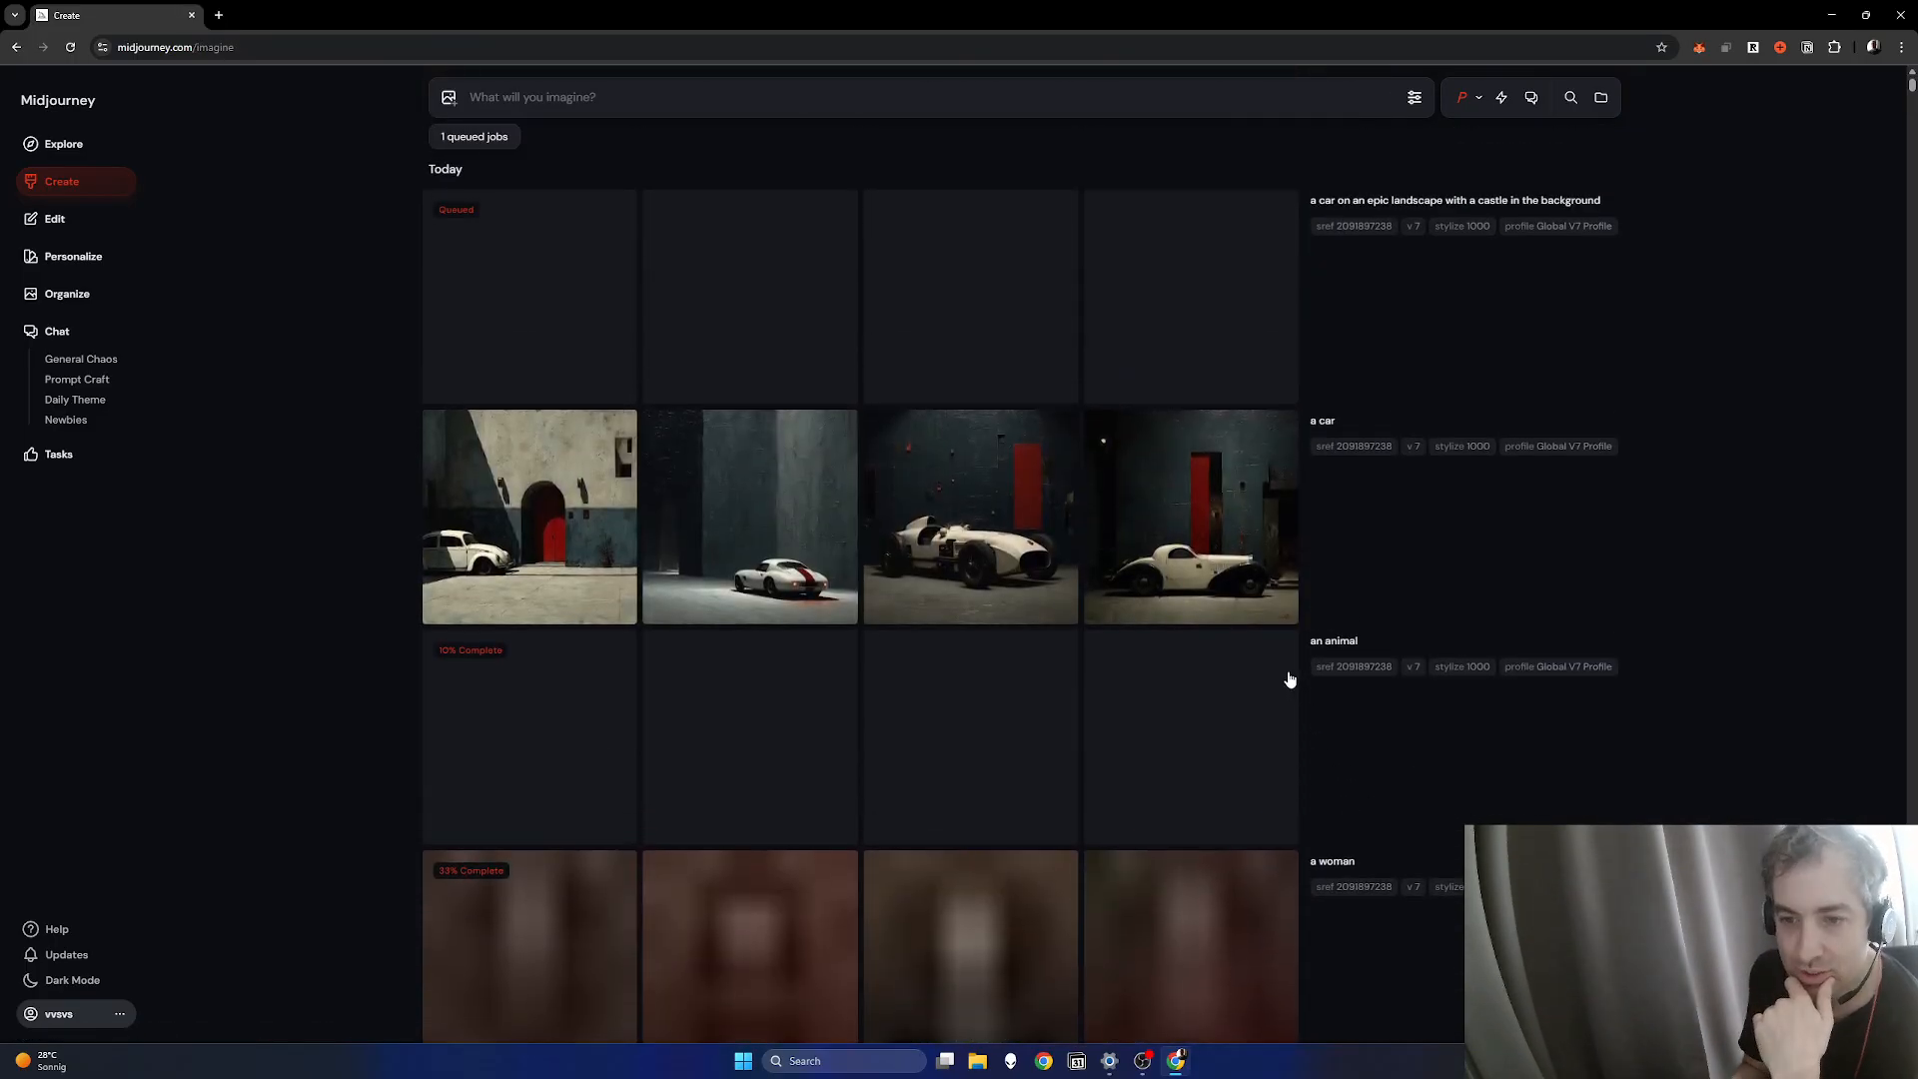
left_click(1234, 523)
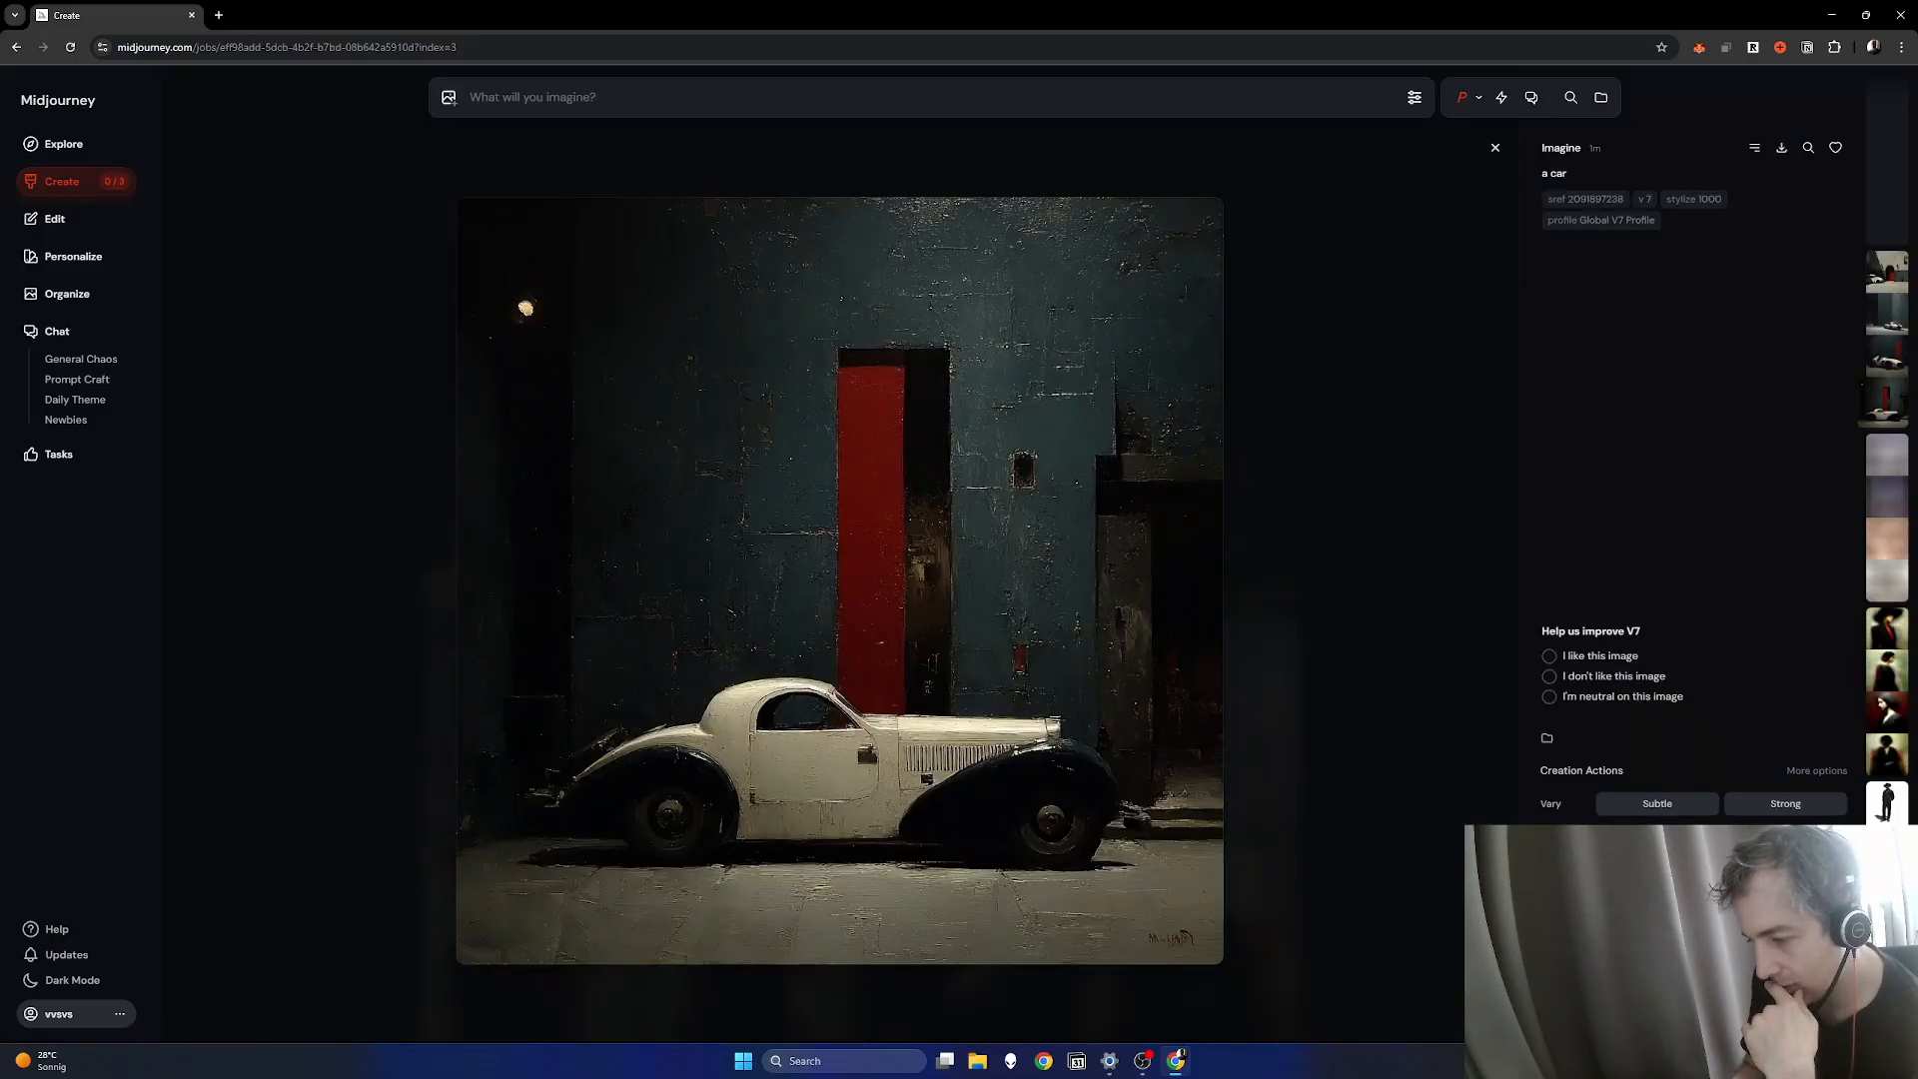
left_click(1803, 1009)
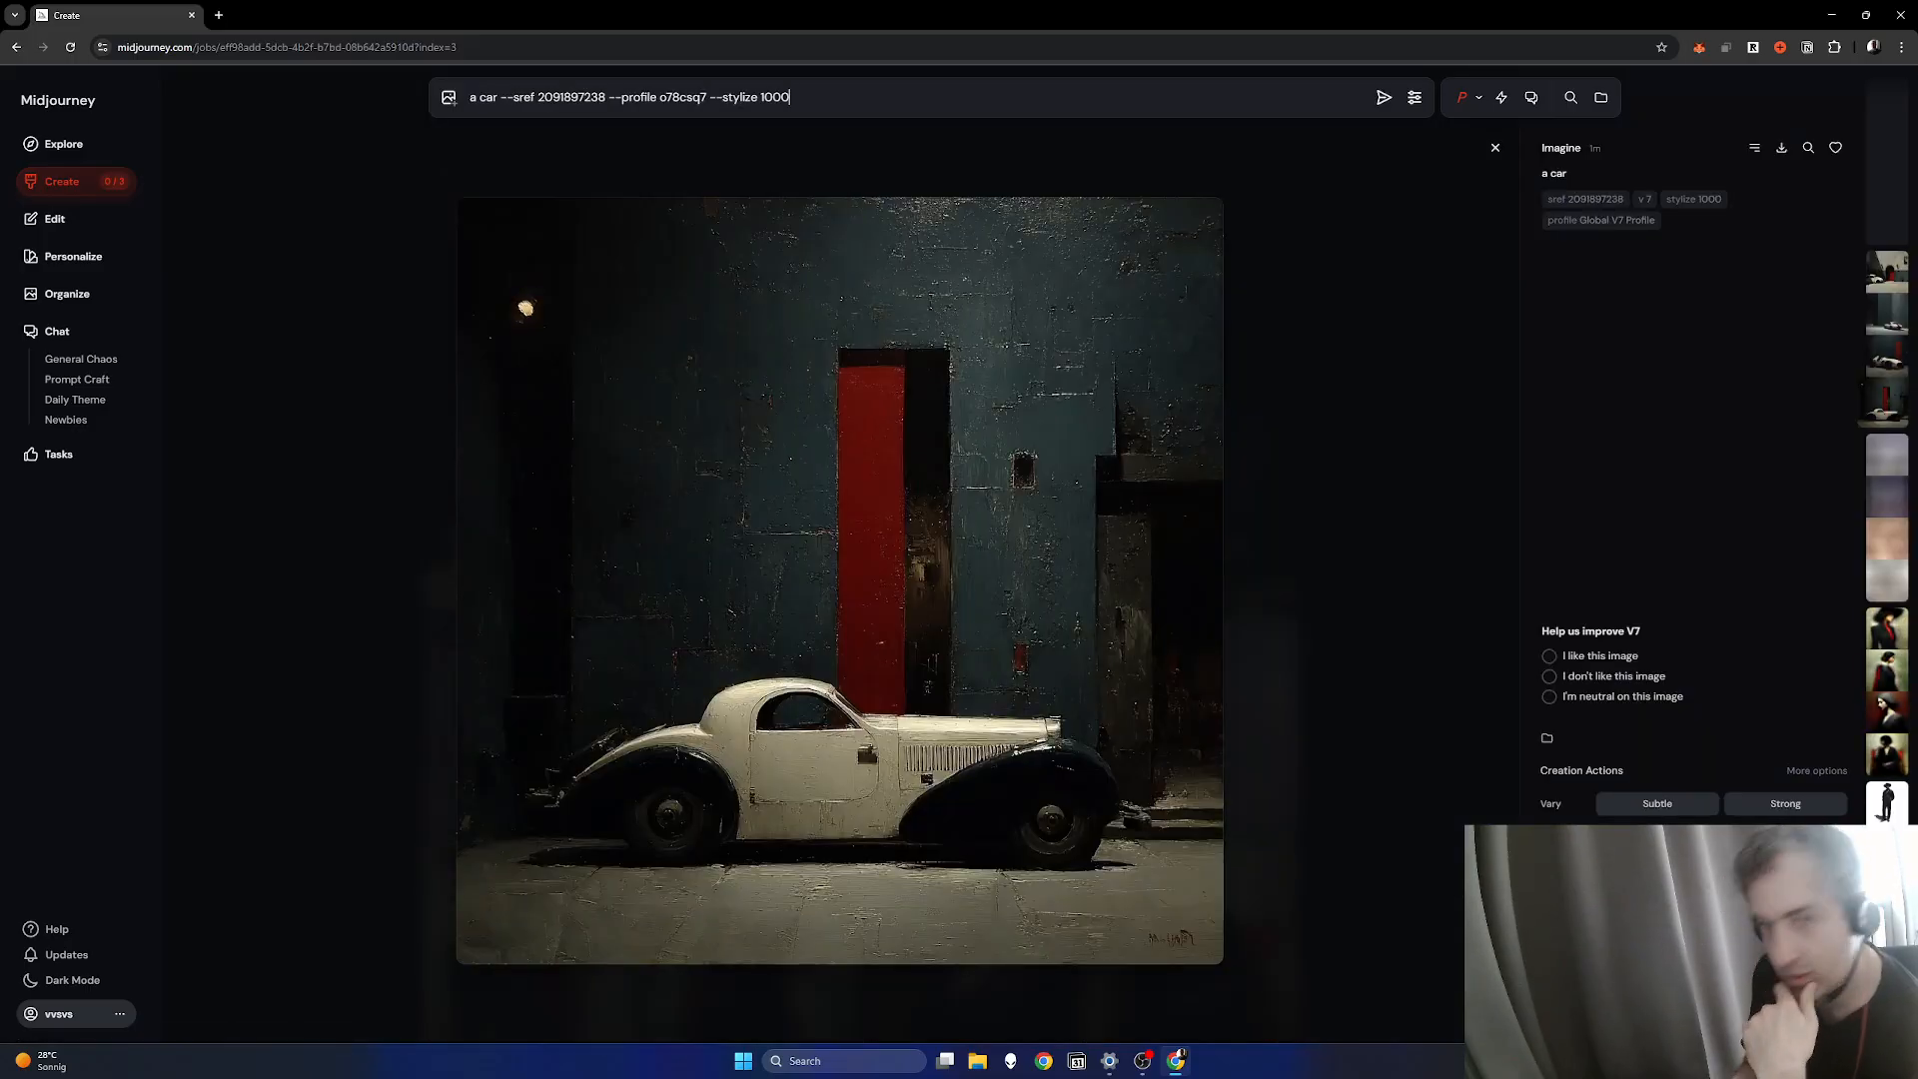
double_click(482, 96)
type("king")
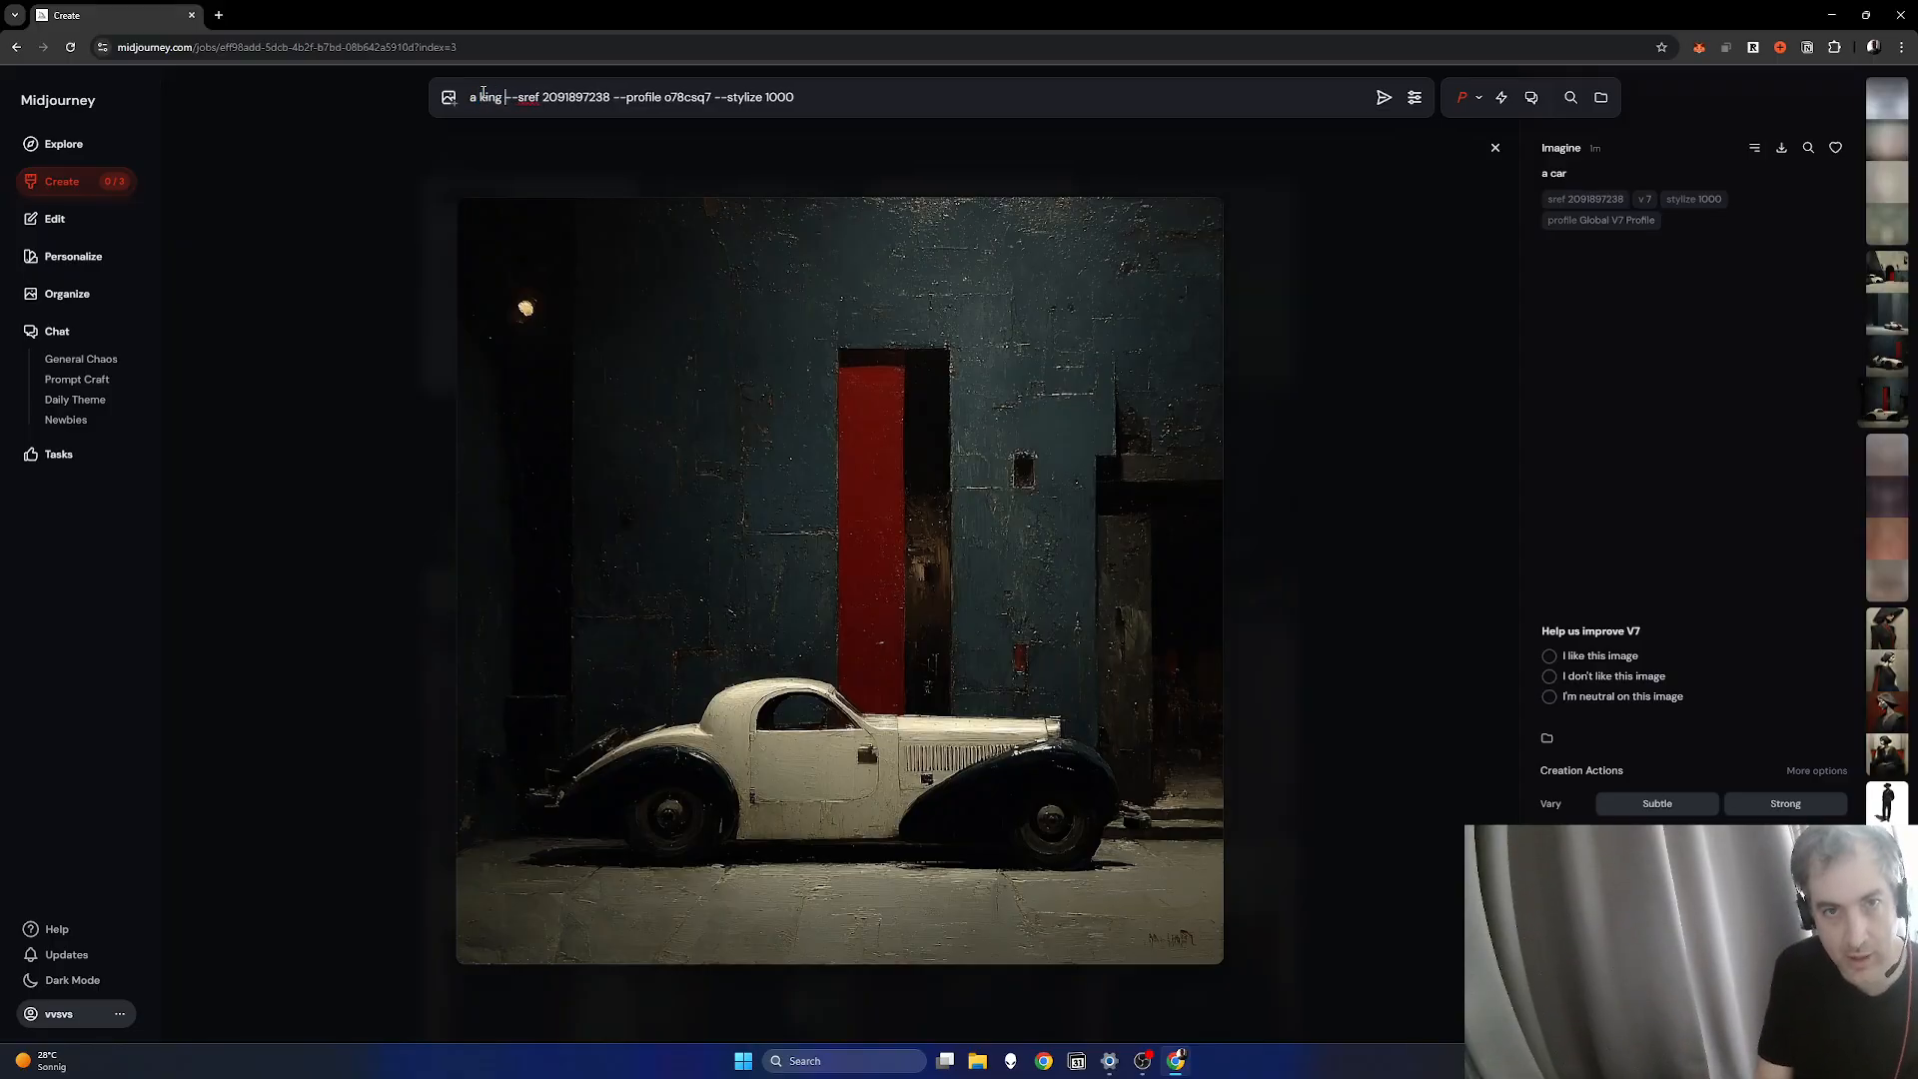
key("Return")
Step: Generate the same prompt with the subject "a robot", and extend the subject to "a robot king" and generate that too
type("flower")
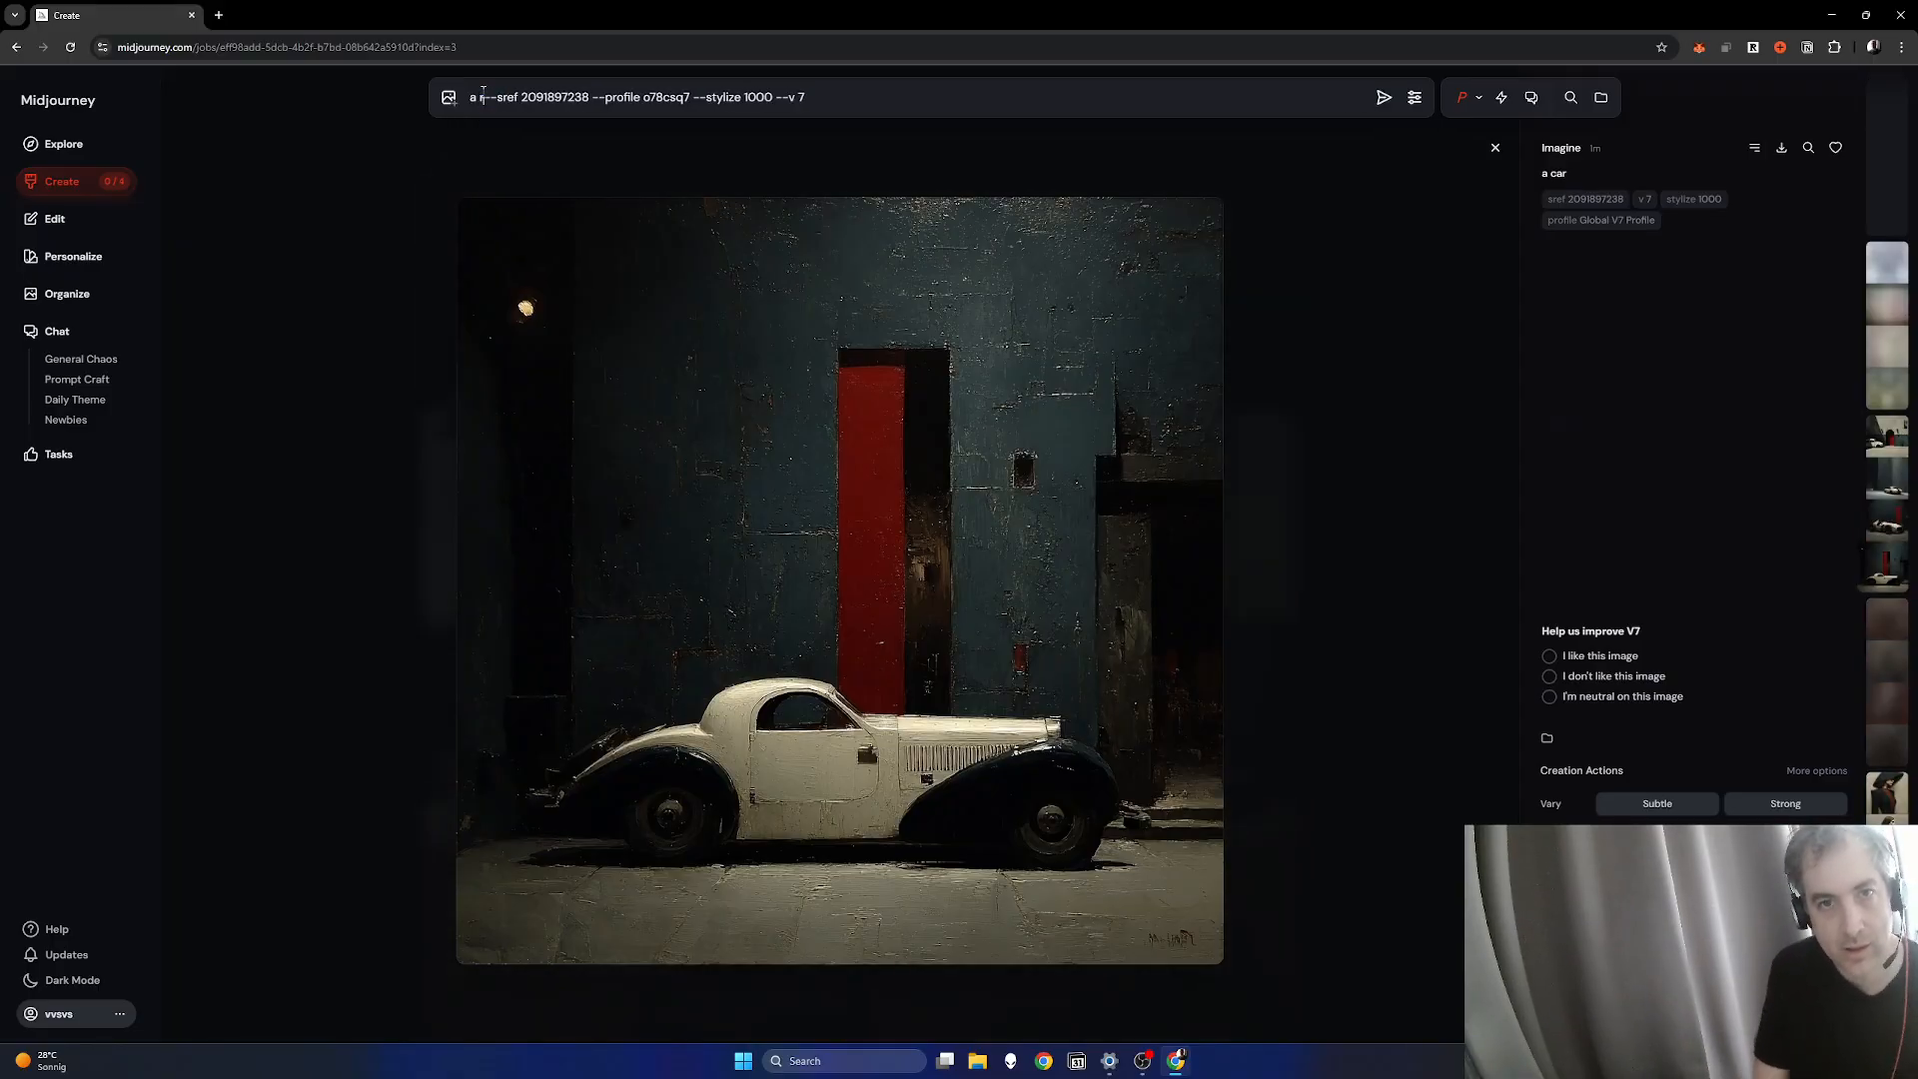
key("Return")
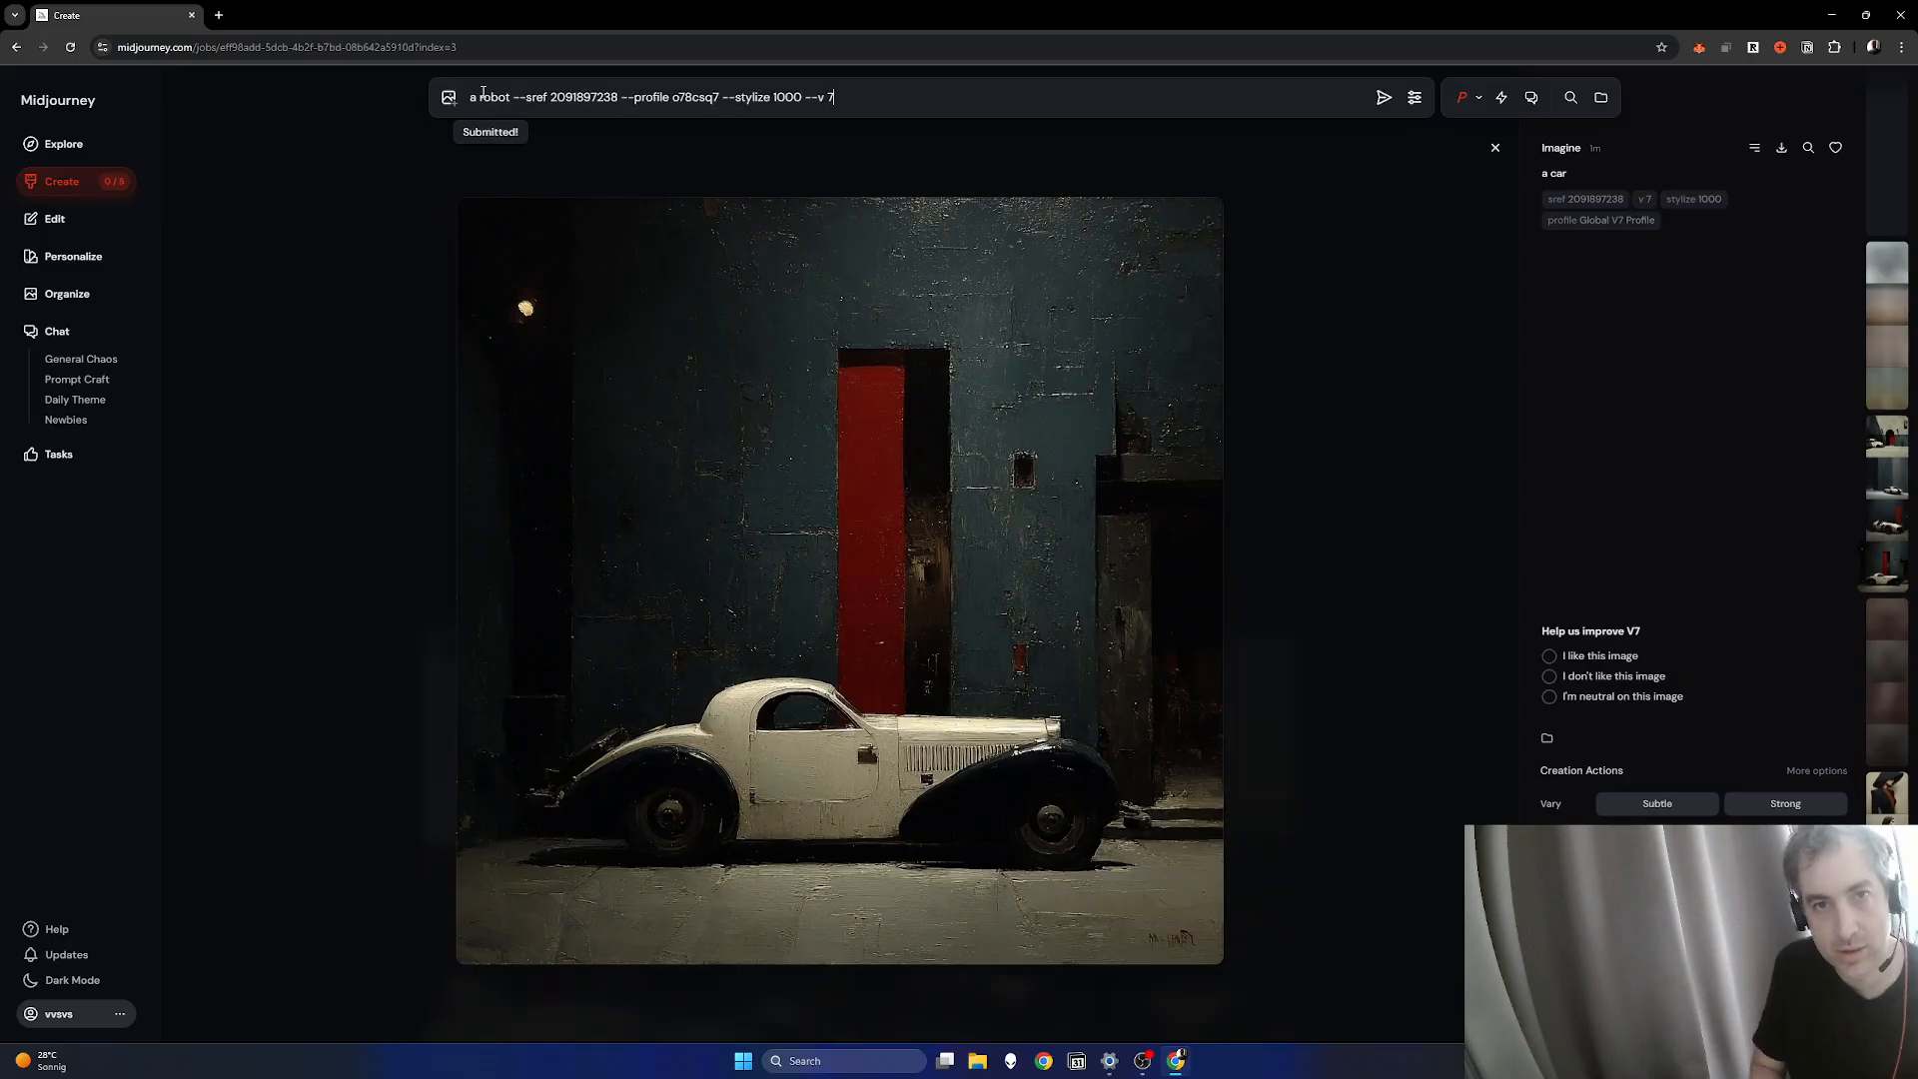
double_click(490, 96)
type("robot ")
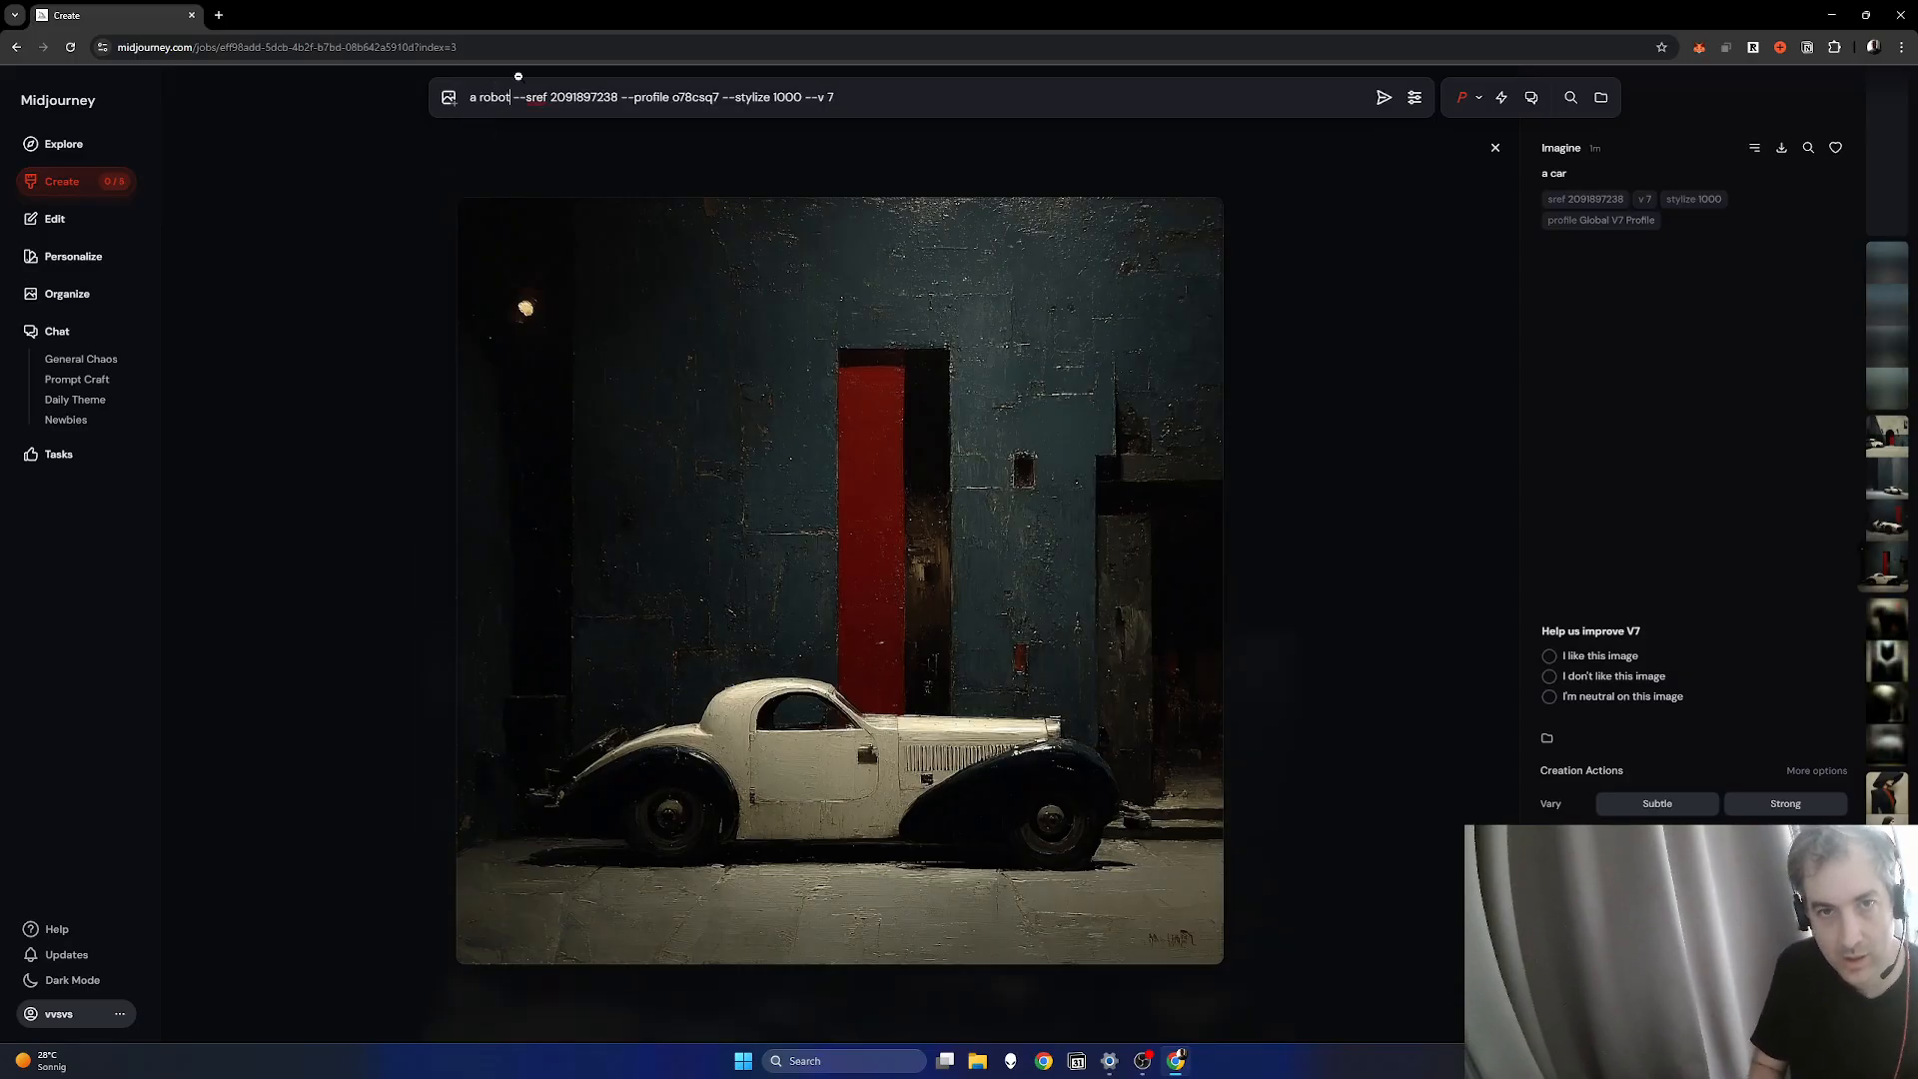
type(" king")
key("Return")
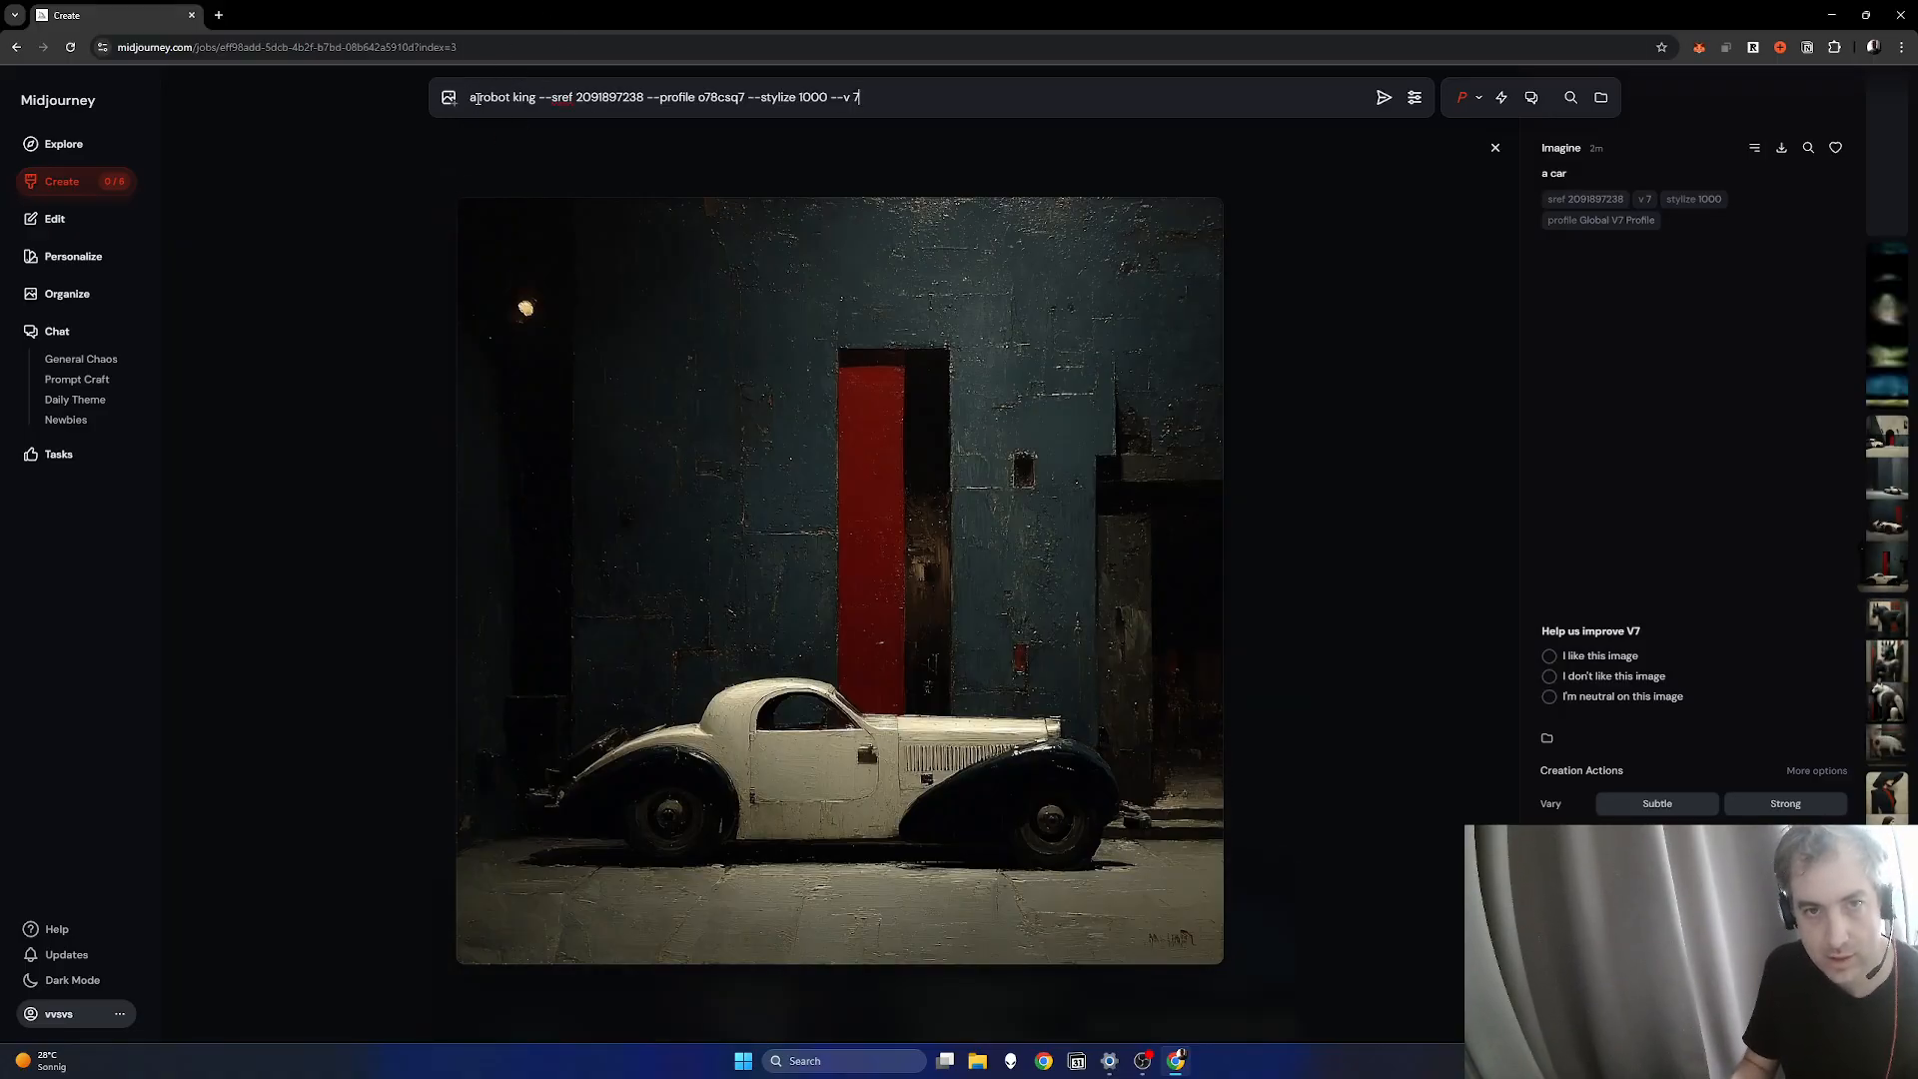
Step: Generate the same prompt with the subject "animals in a purple forest", and again with the subject "a jungle"
type("animals")
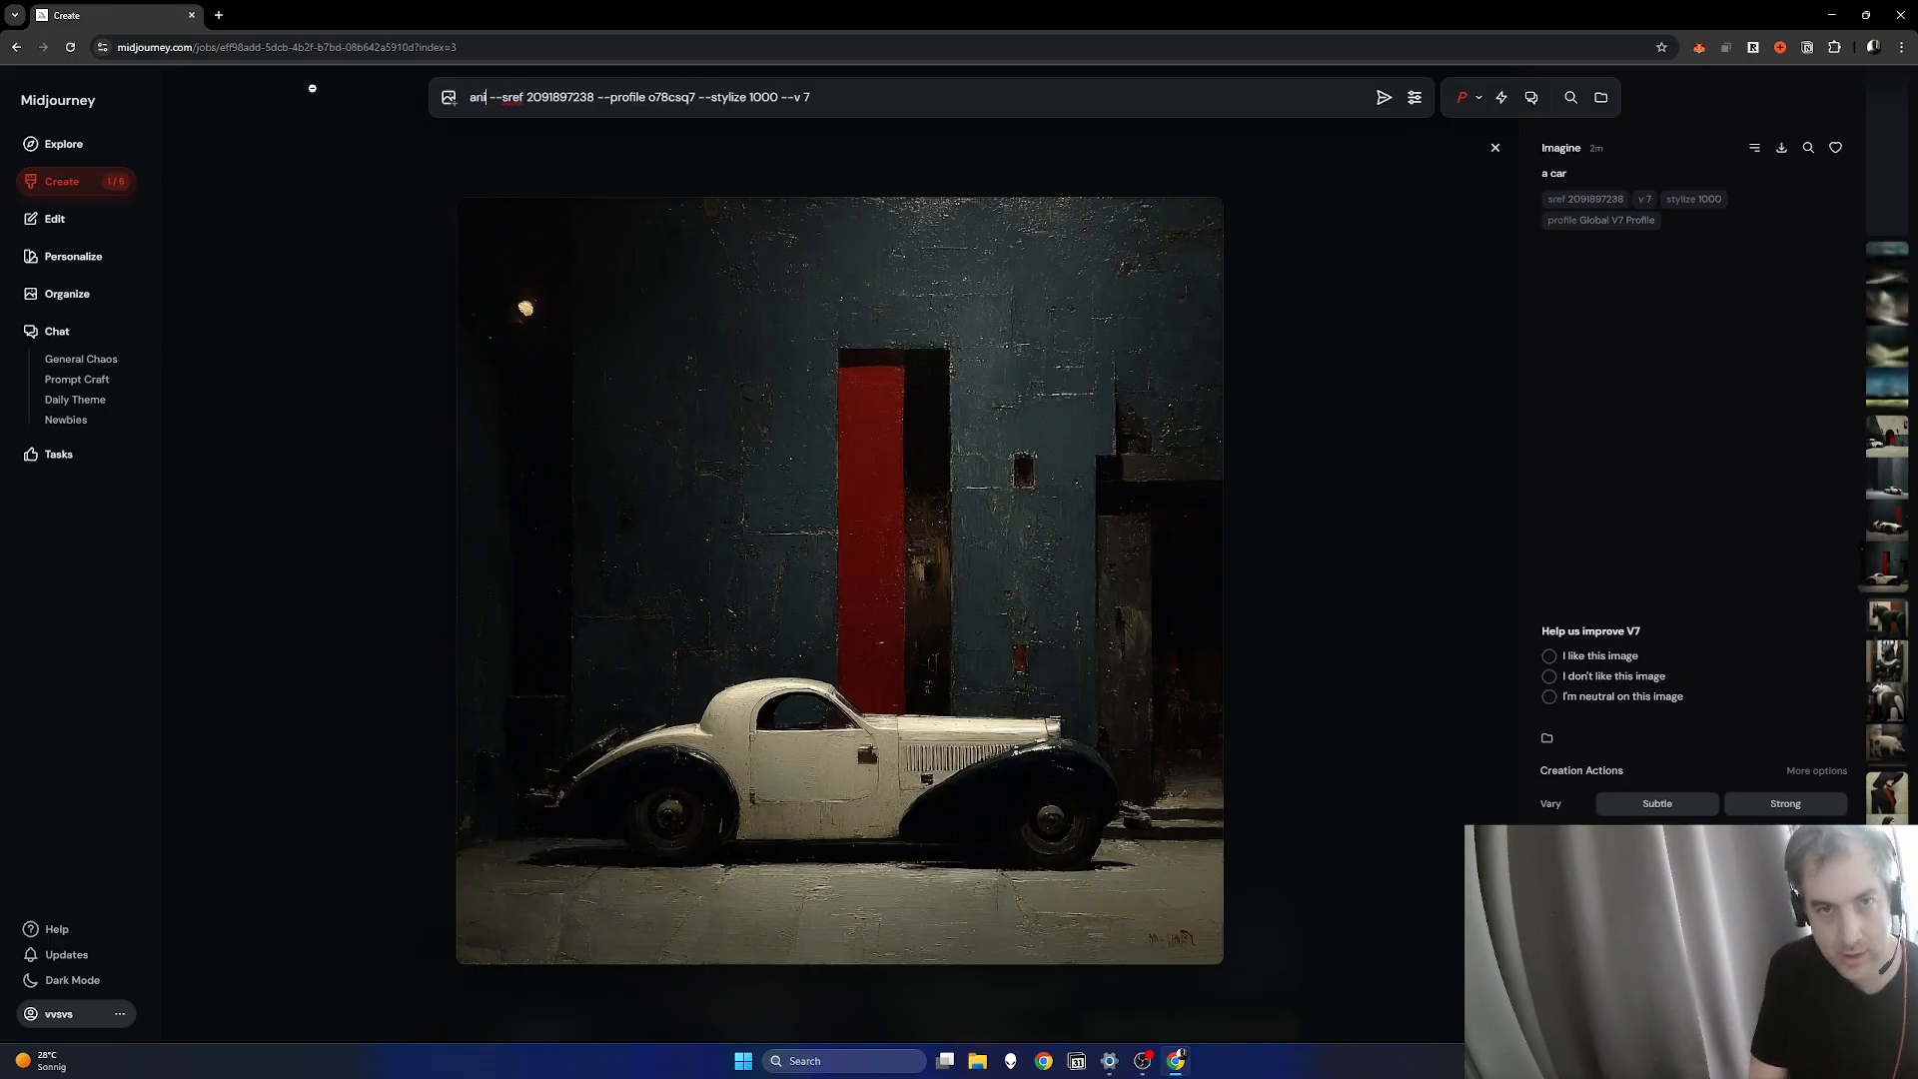
type(" in a purple forest")
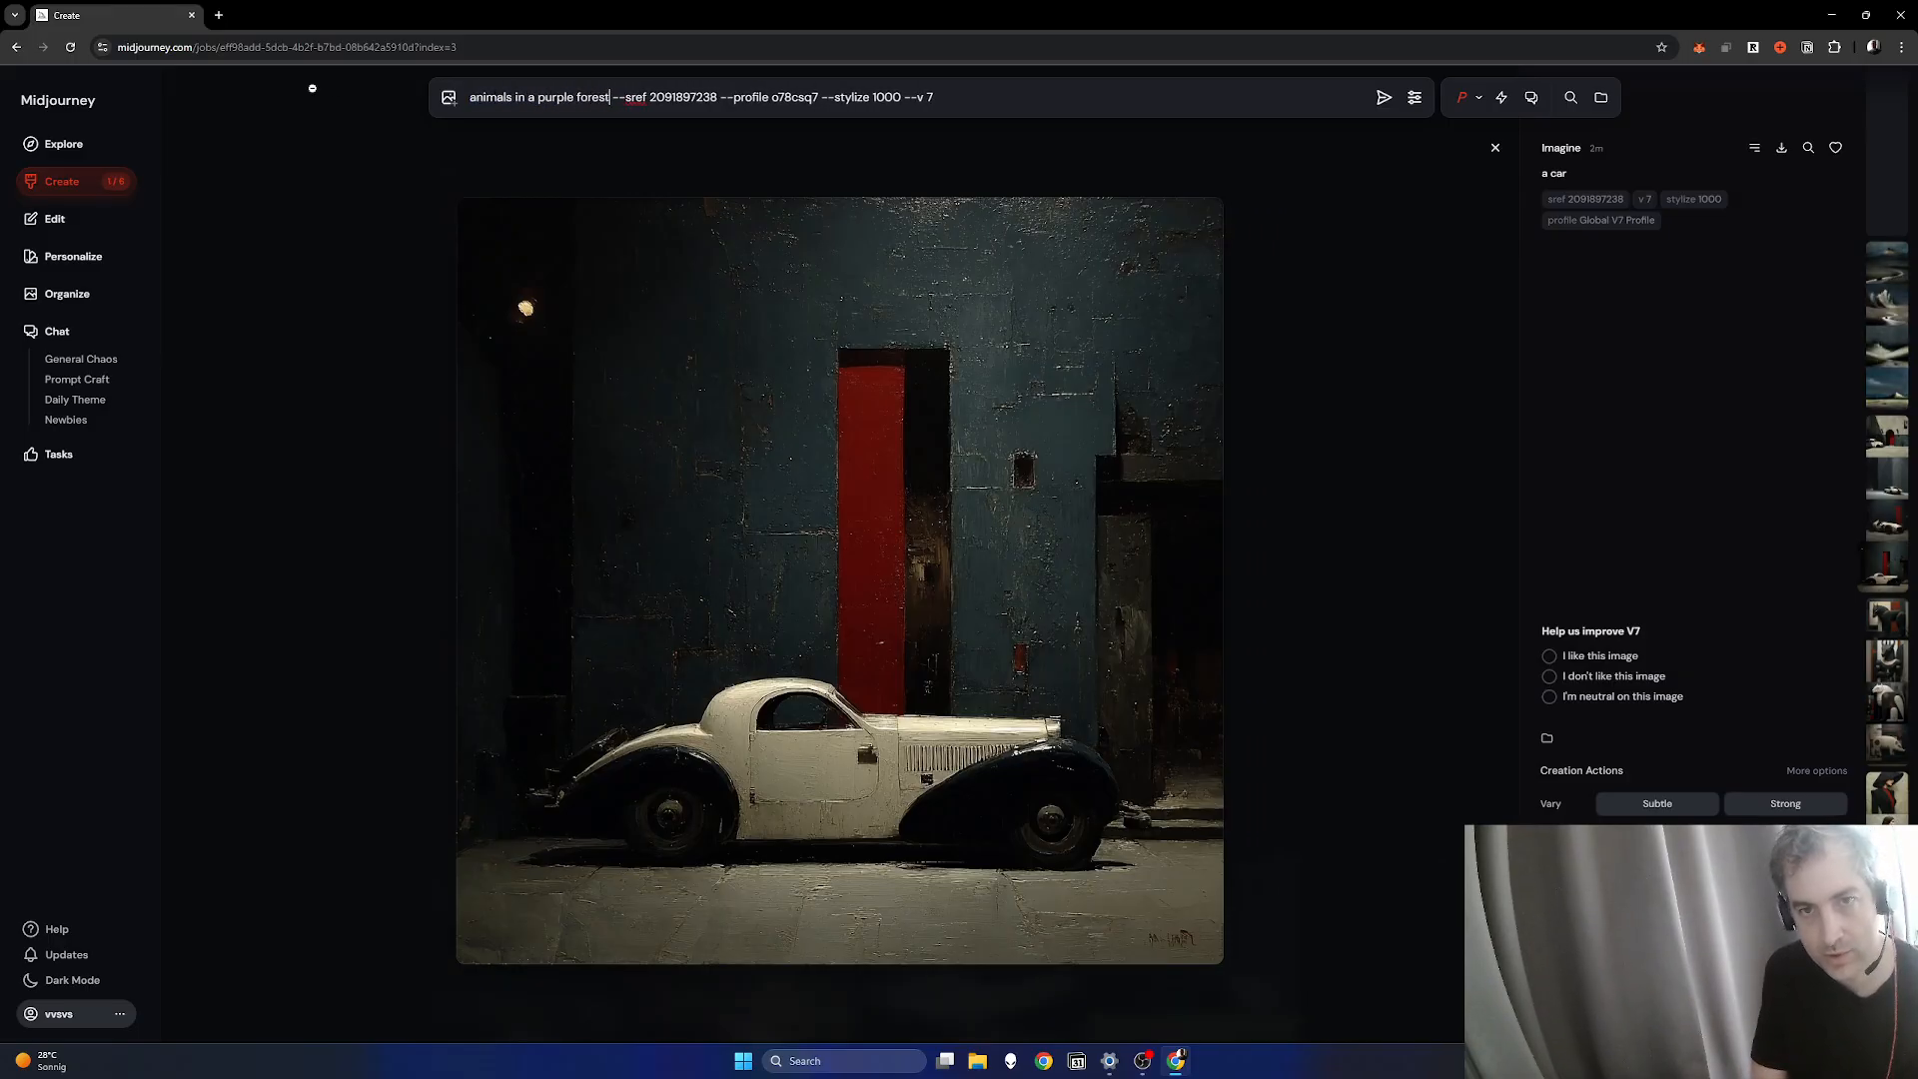
key("Return")
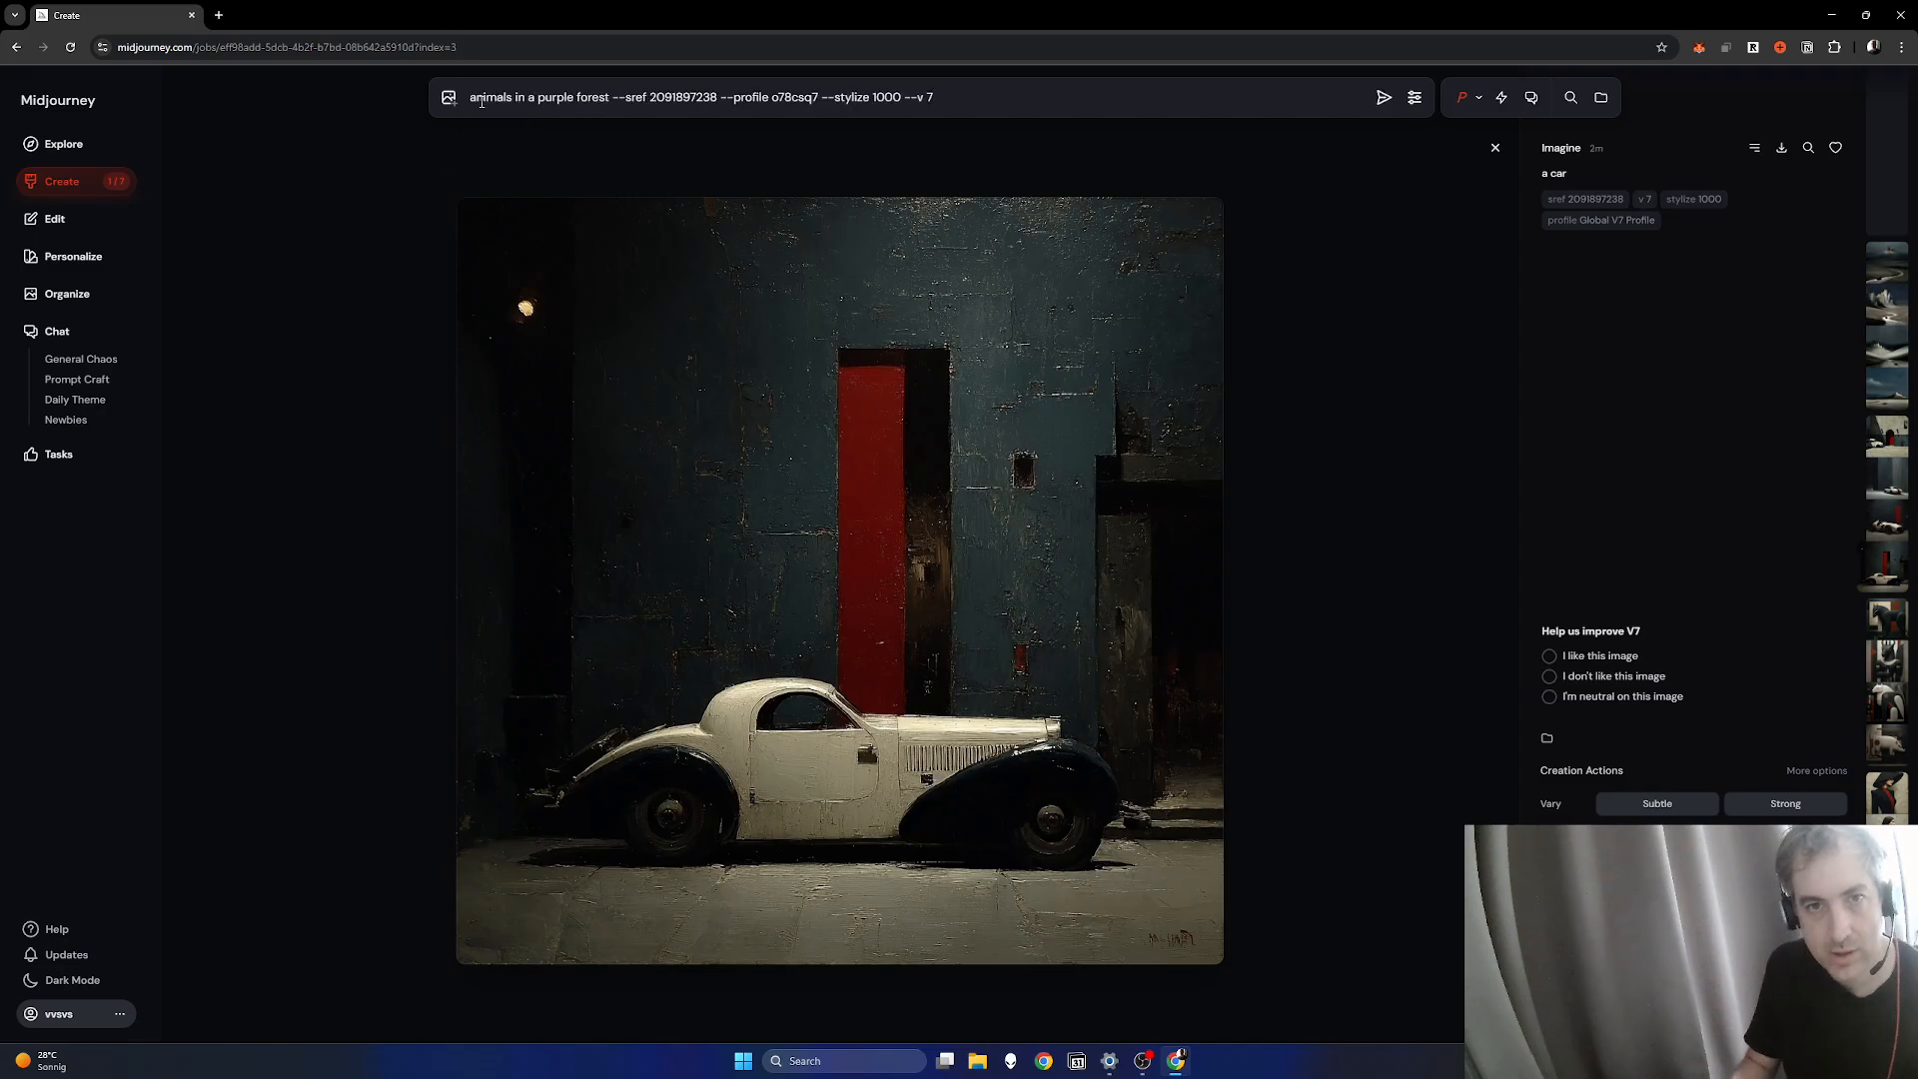
type("a")
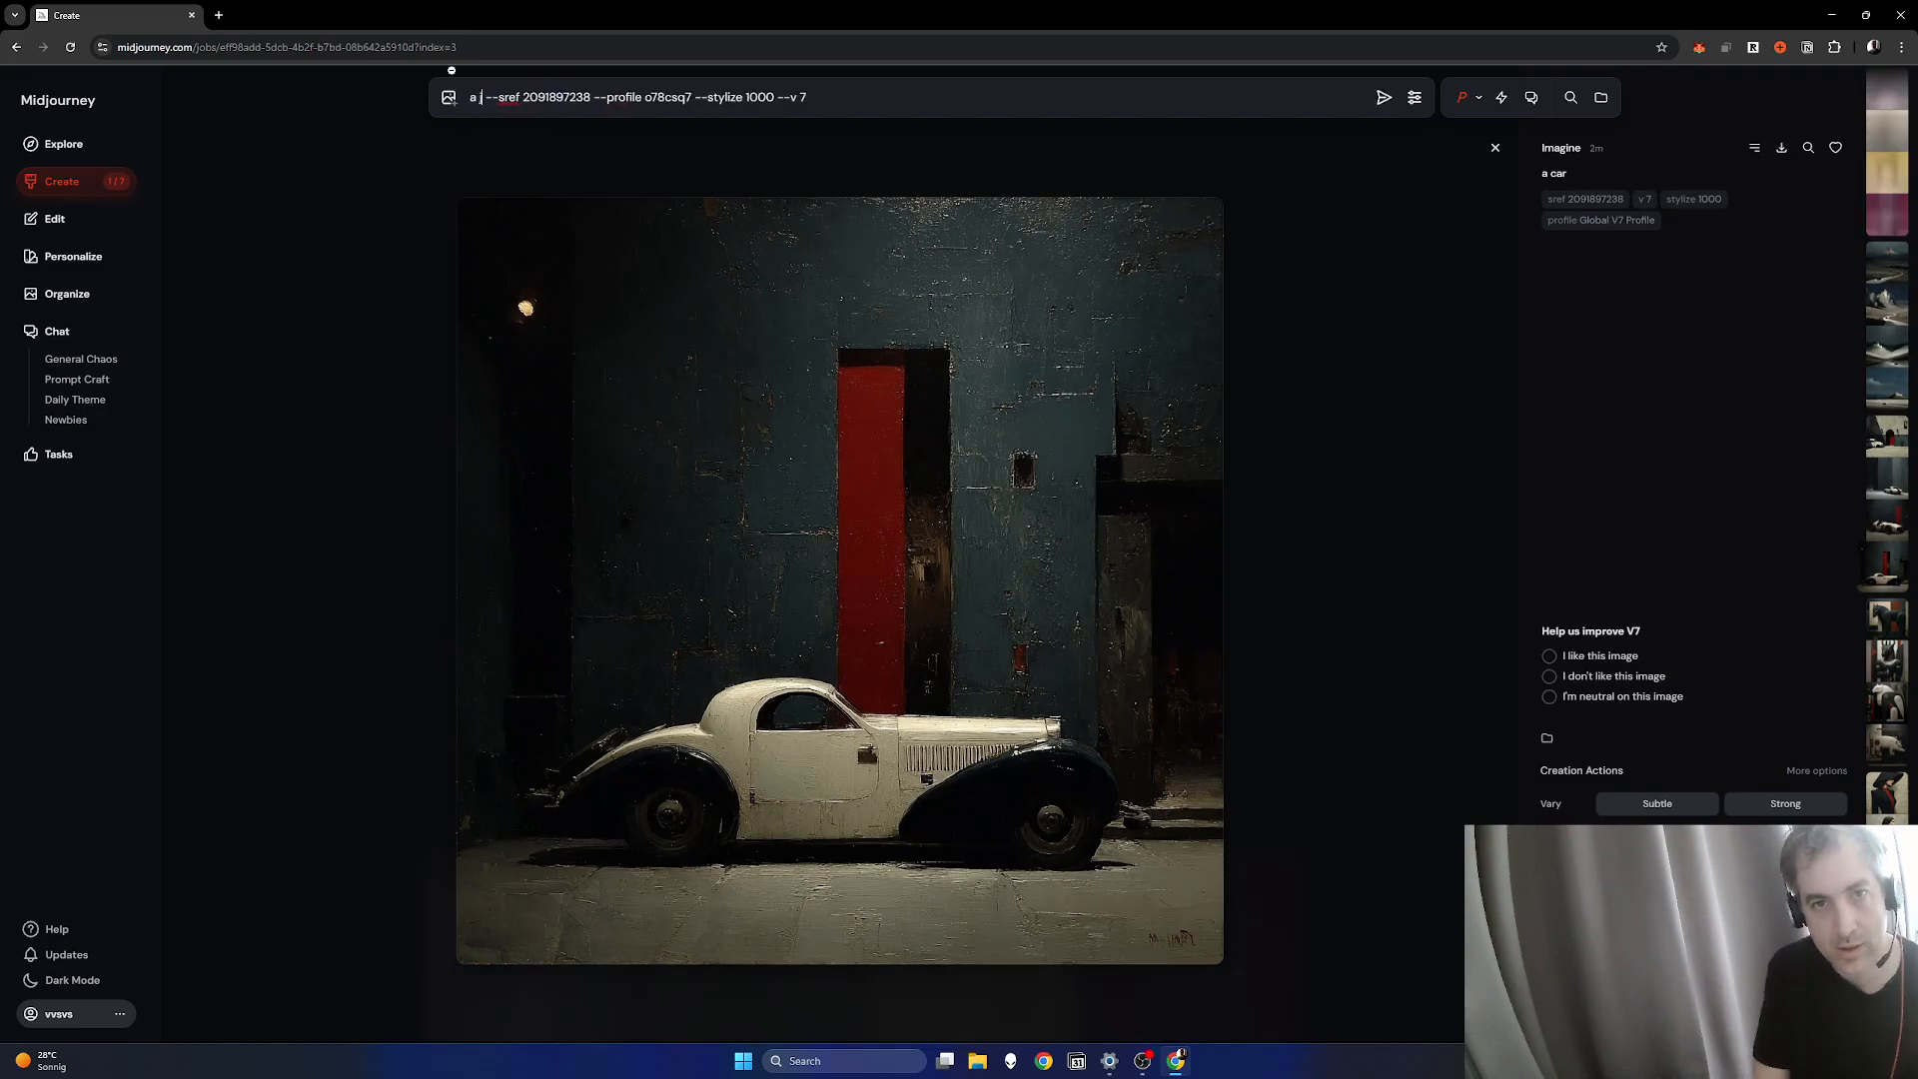
key("Return")
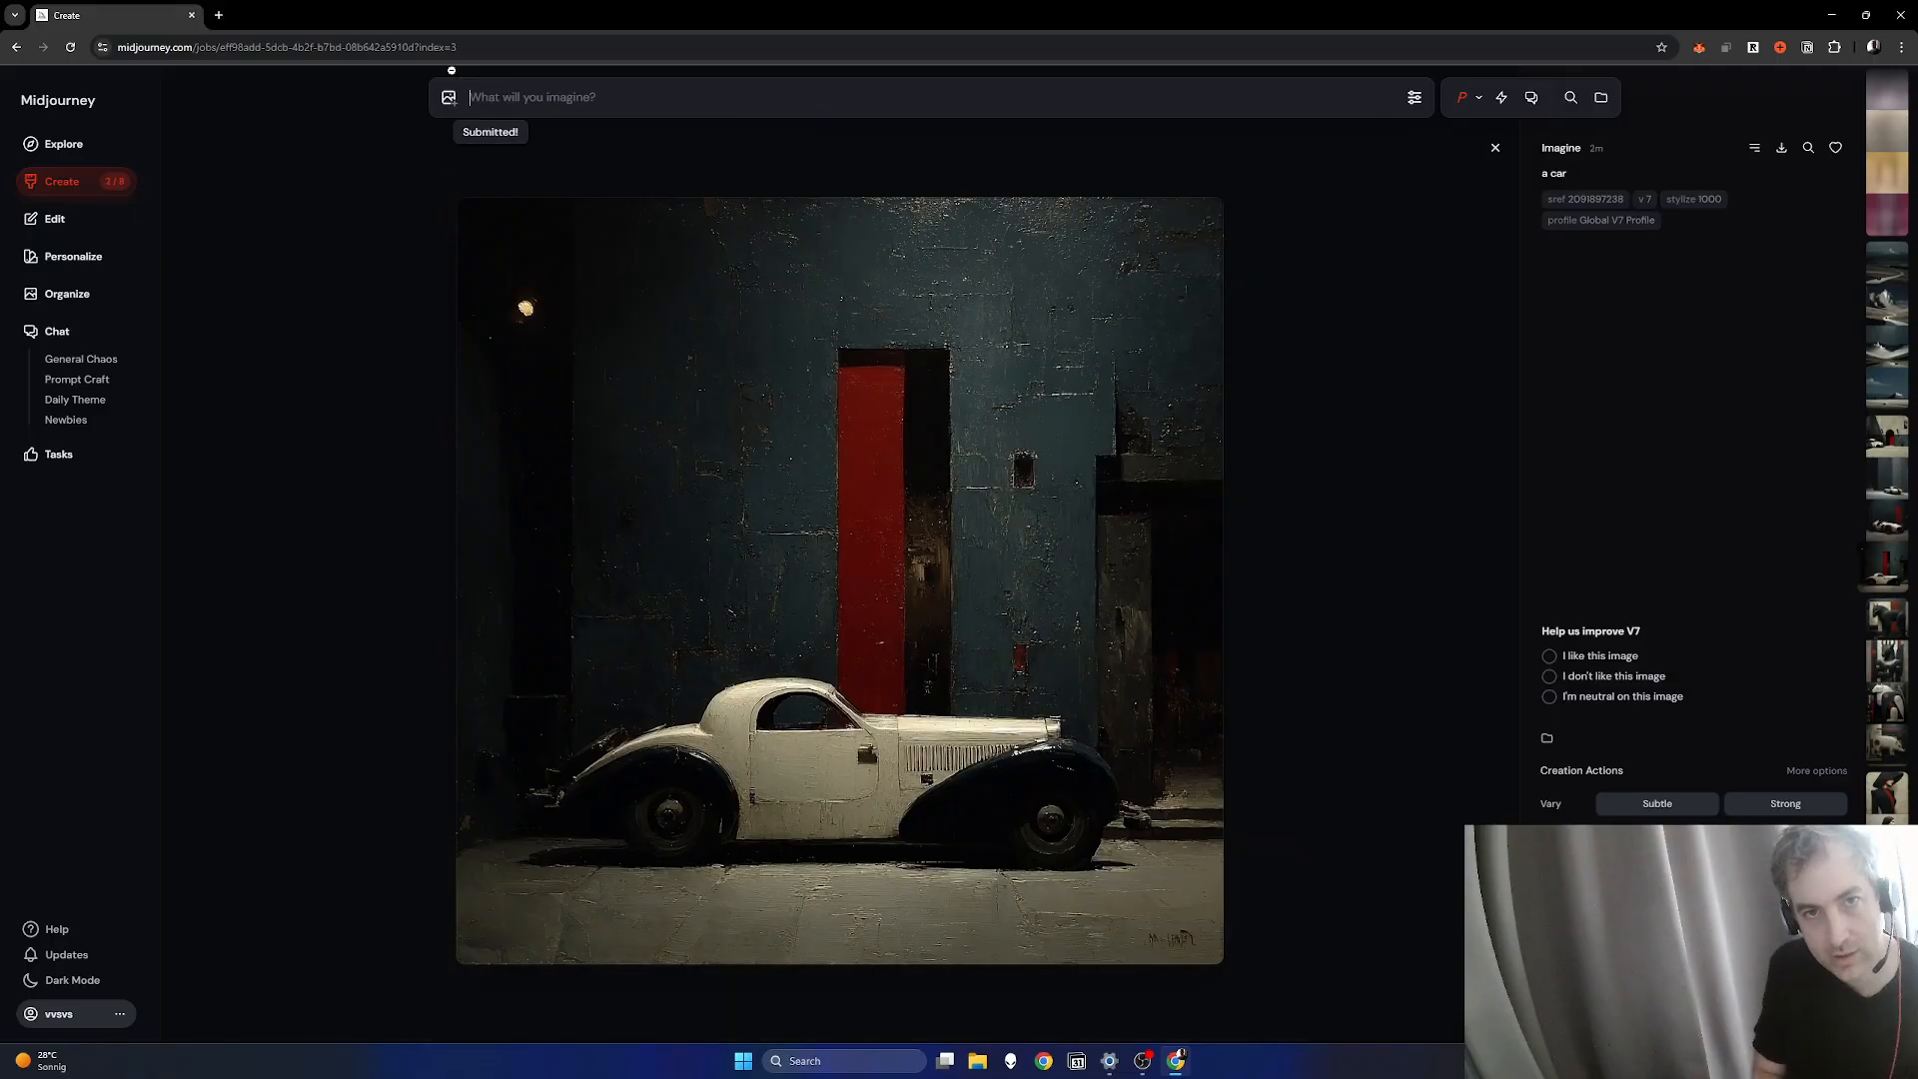
Step: Replace the subject with "a closeup of an animal", generate it, and return to the feed
double_click(497, 97)
type("cods")
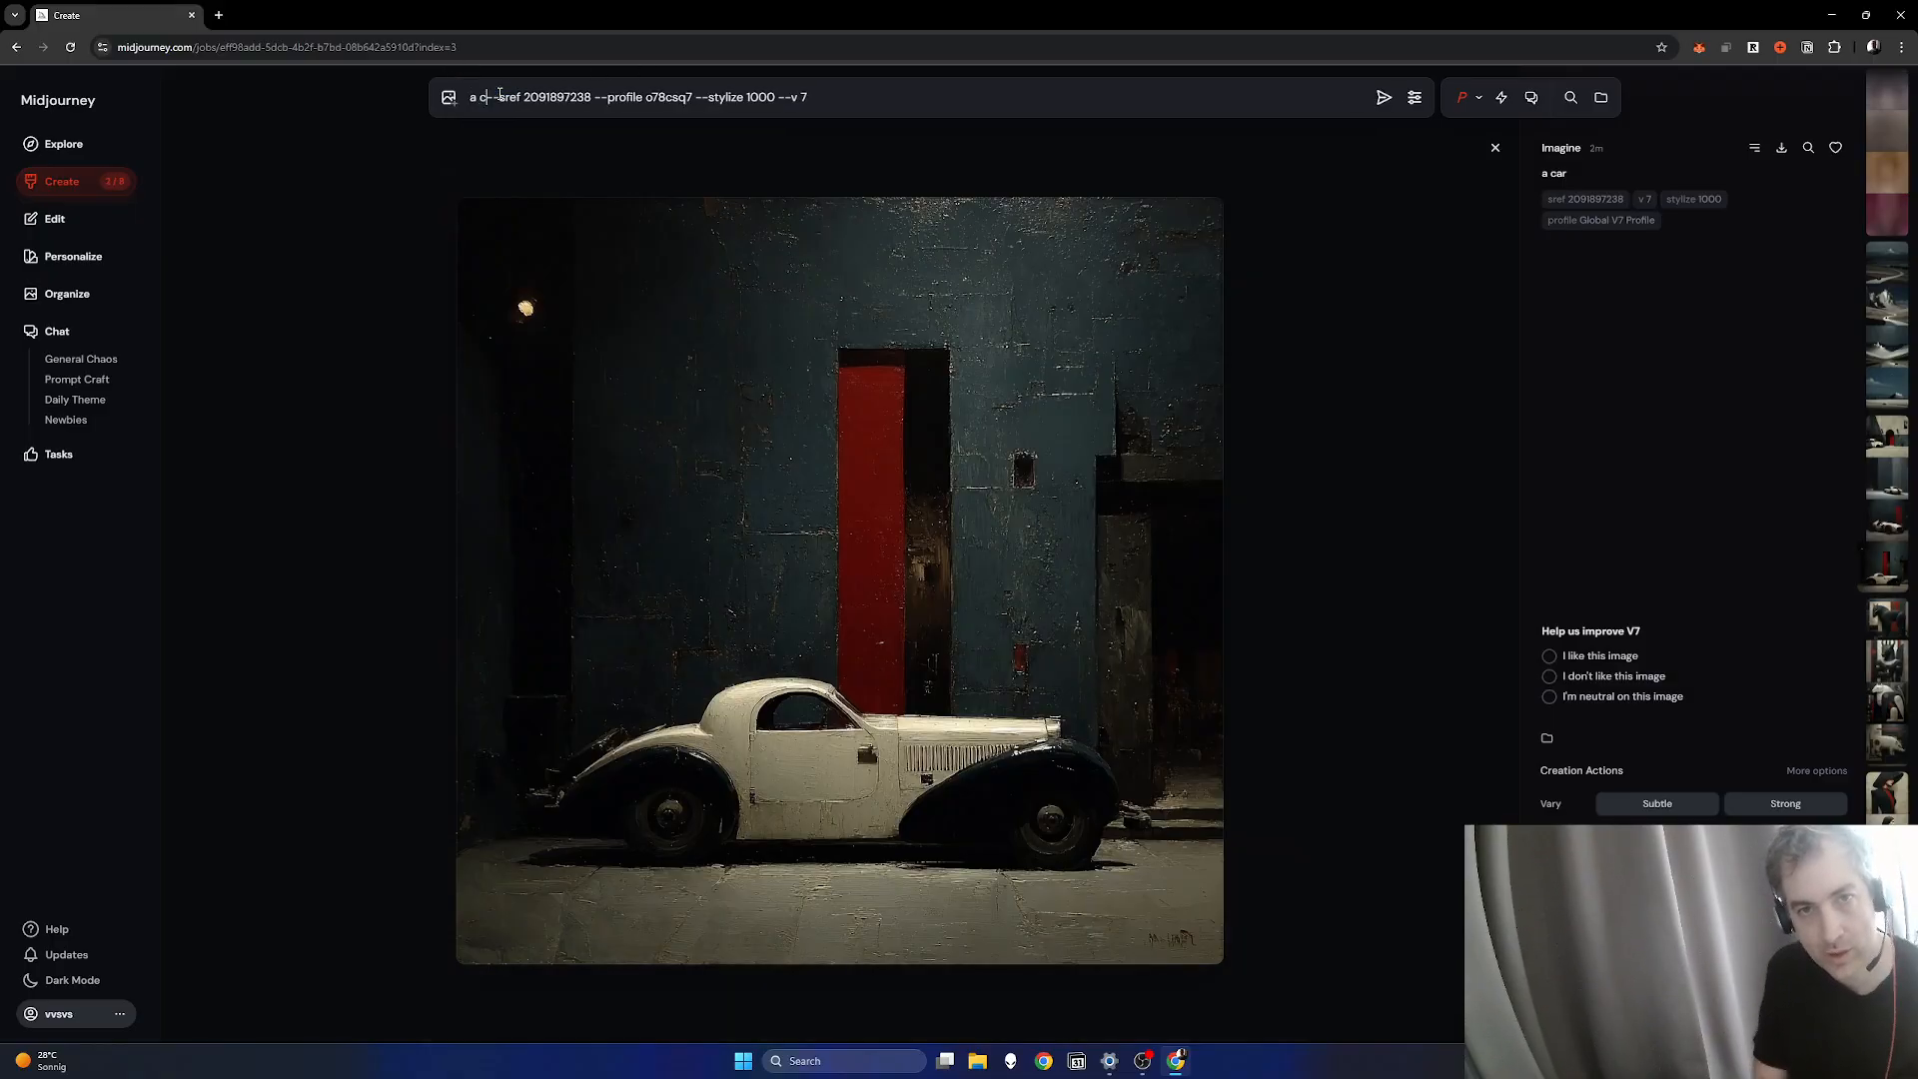
key("BackSpace")
key("BackSpace")
key("BackSpace")
type("lo")
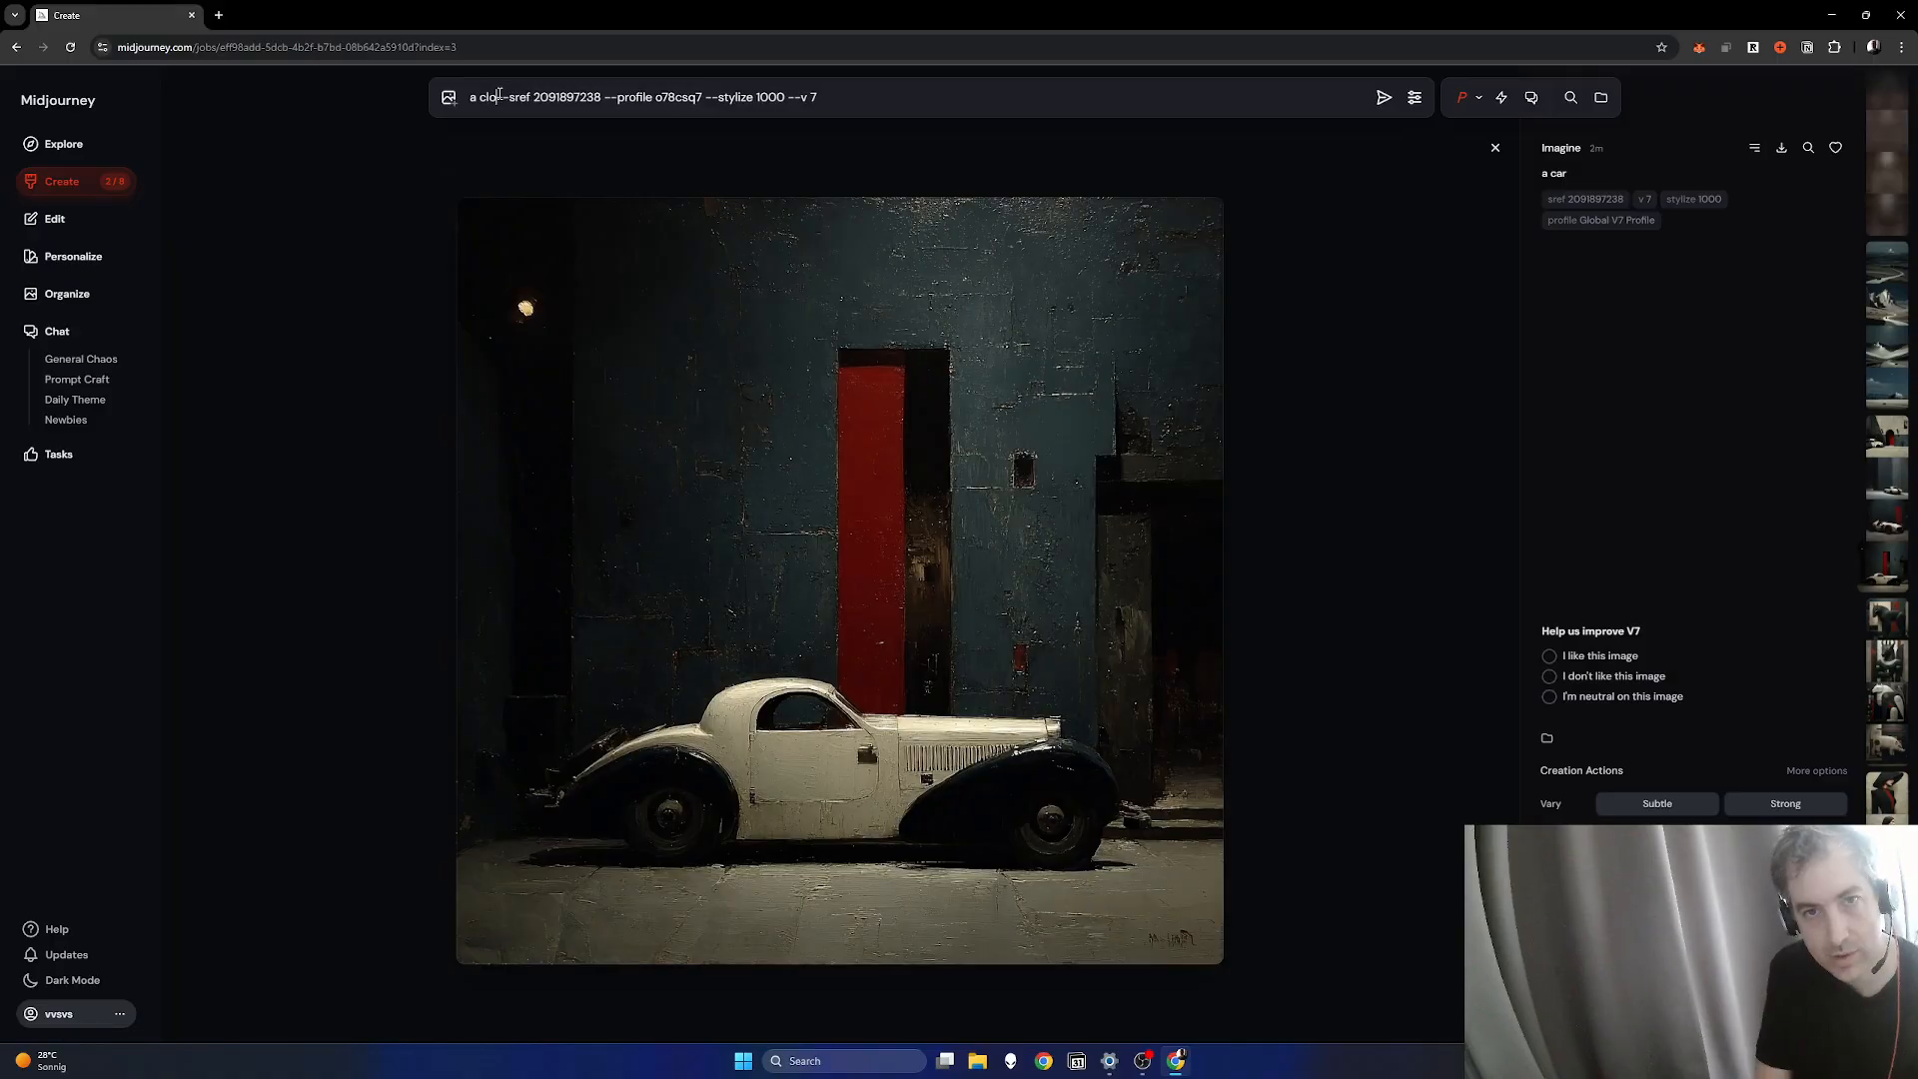
type("suep")
key("BackSpace")
key("BackSpace")
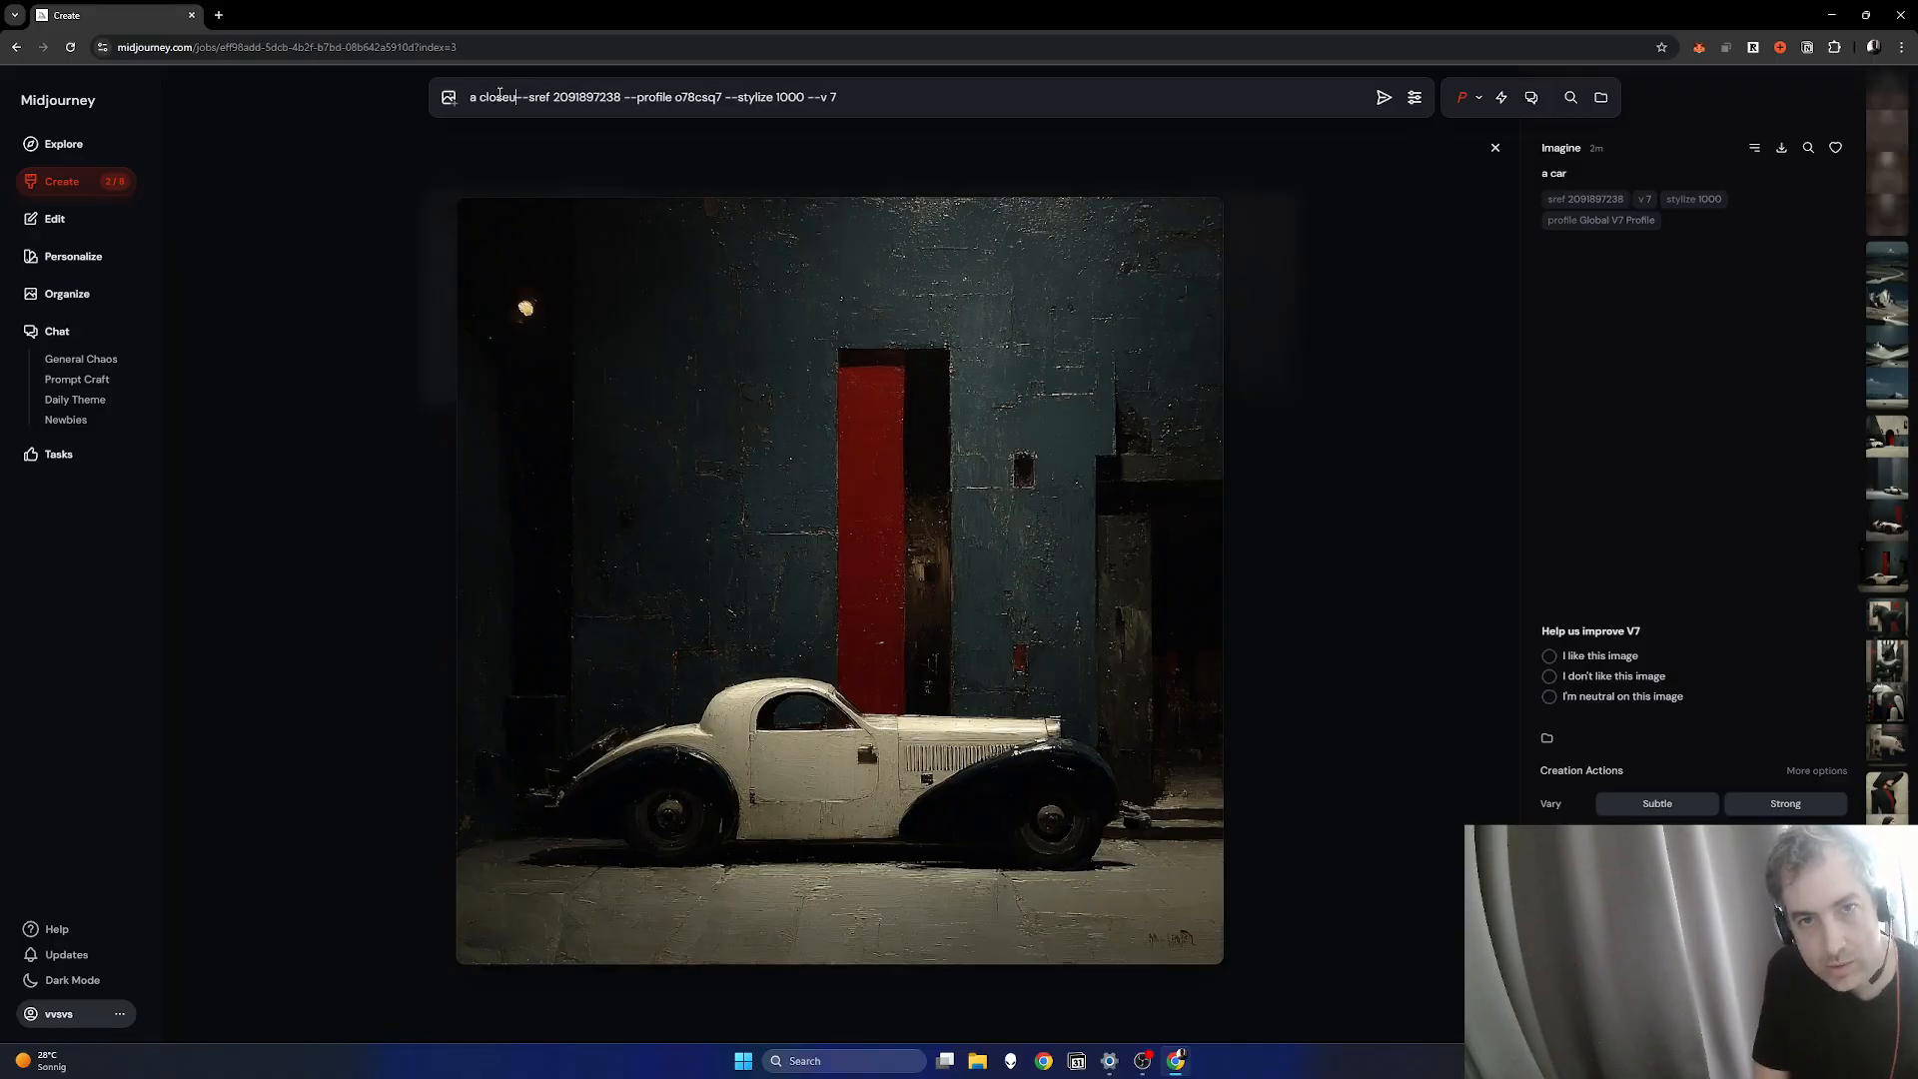
type("eup of an ani")
type("mal")
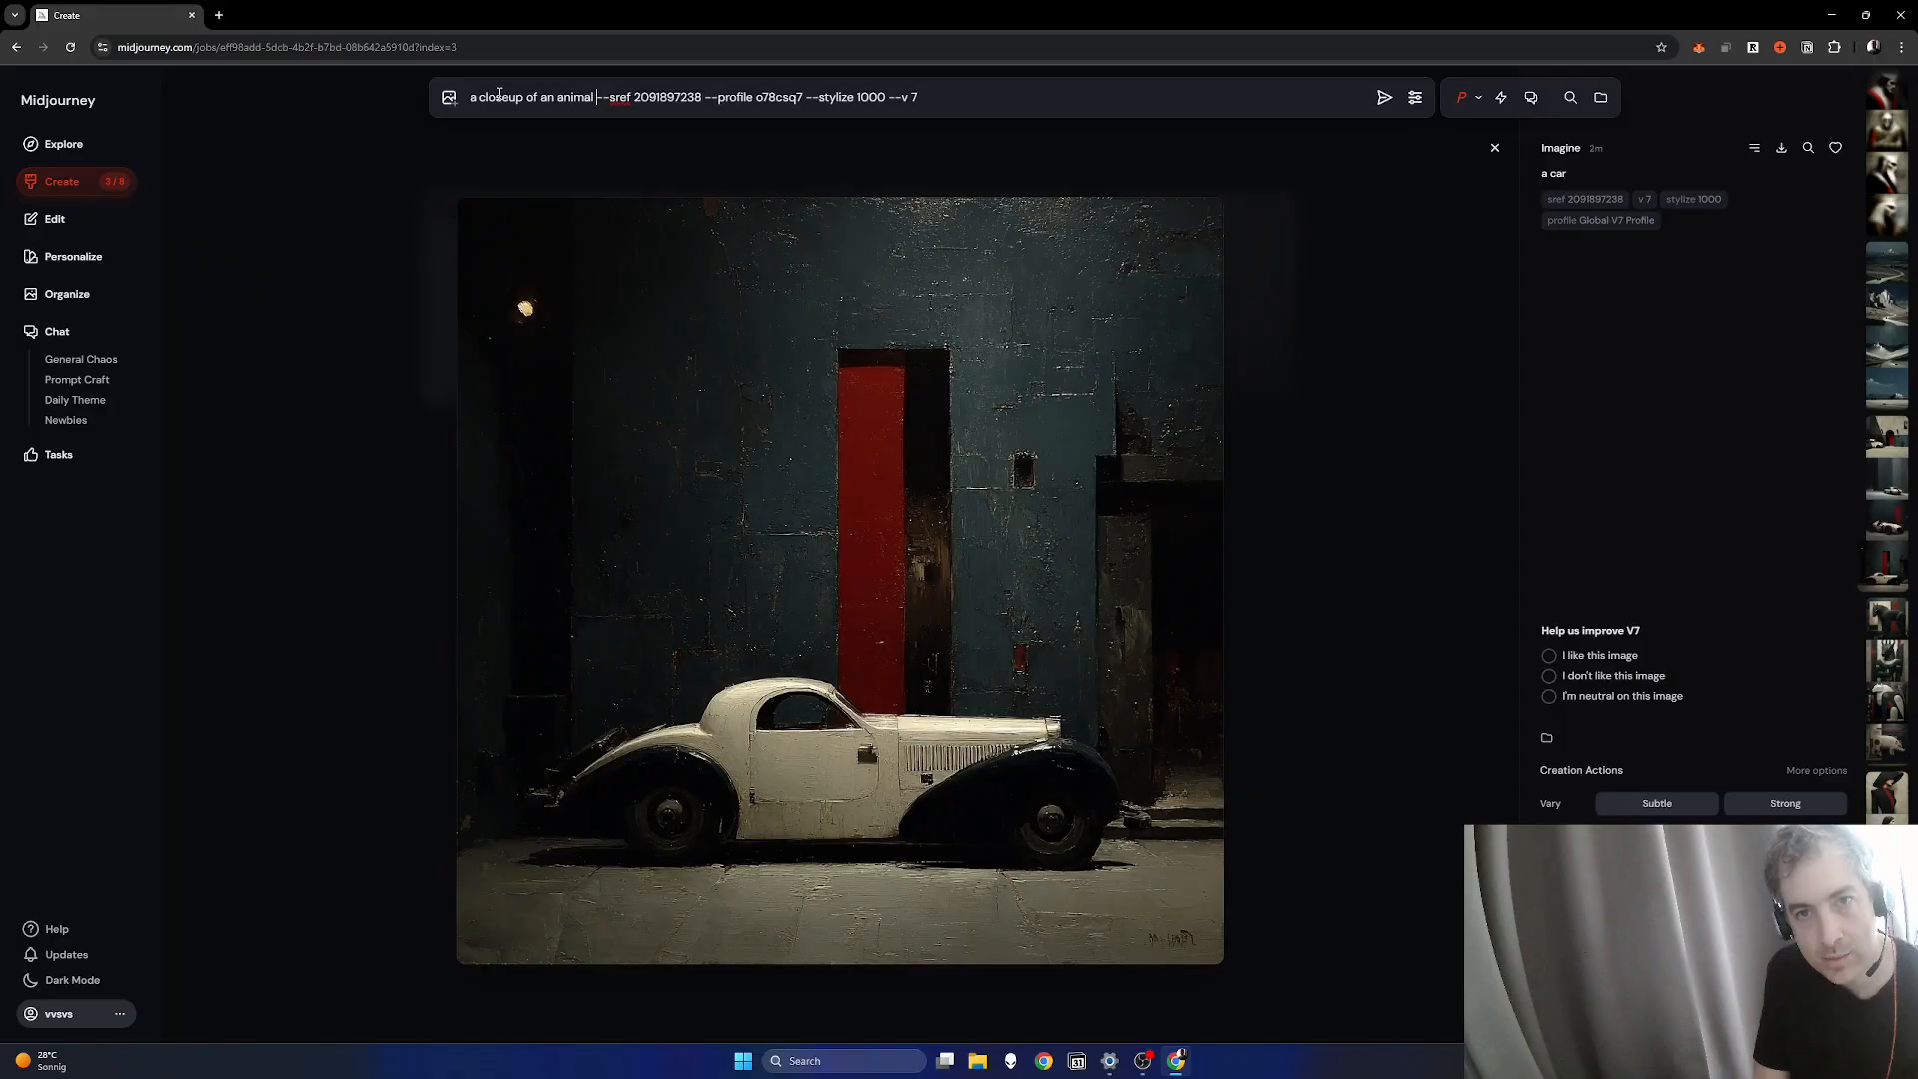
key("Return")
left_click(1298, 509)
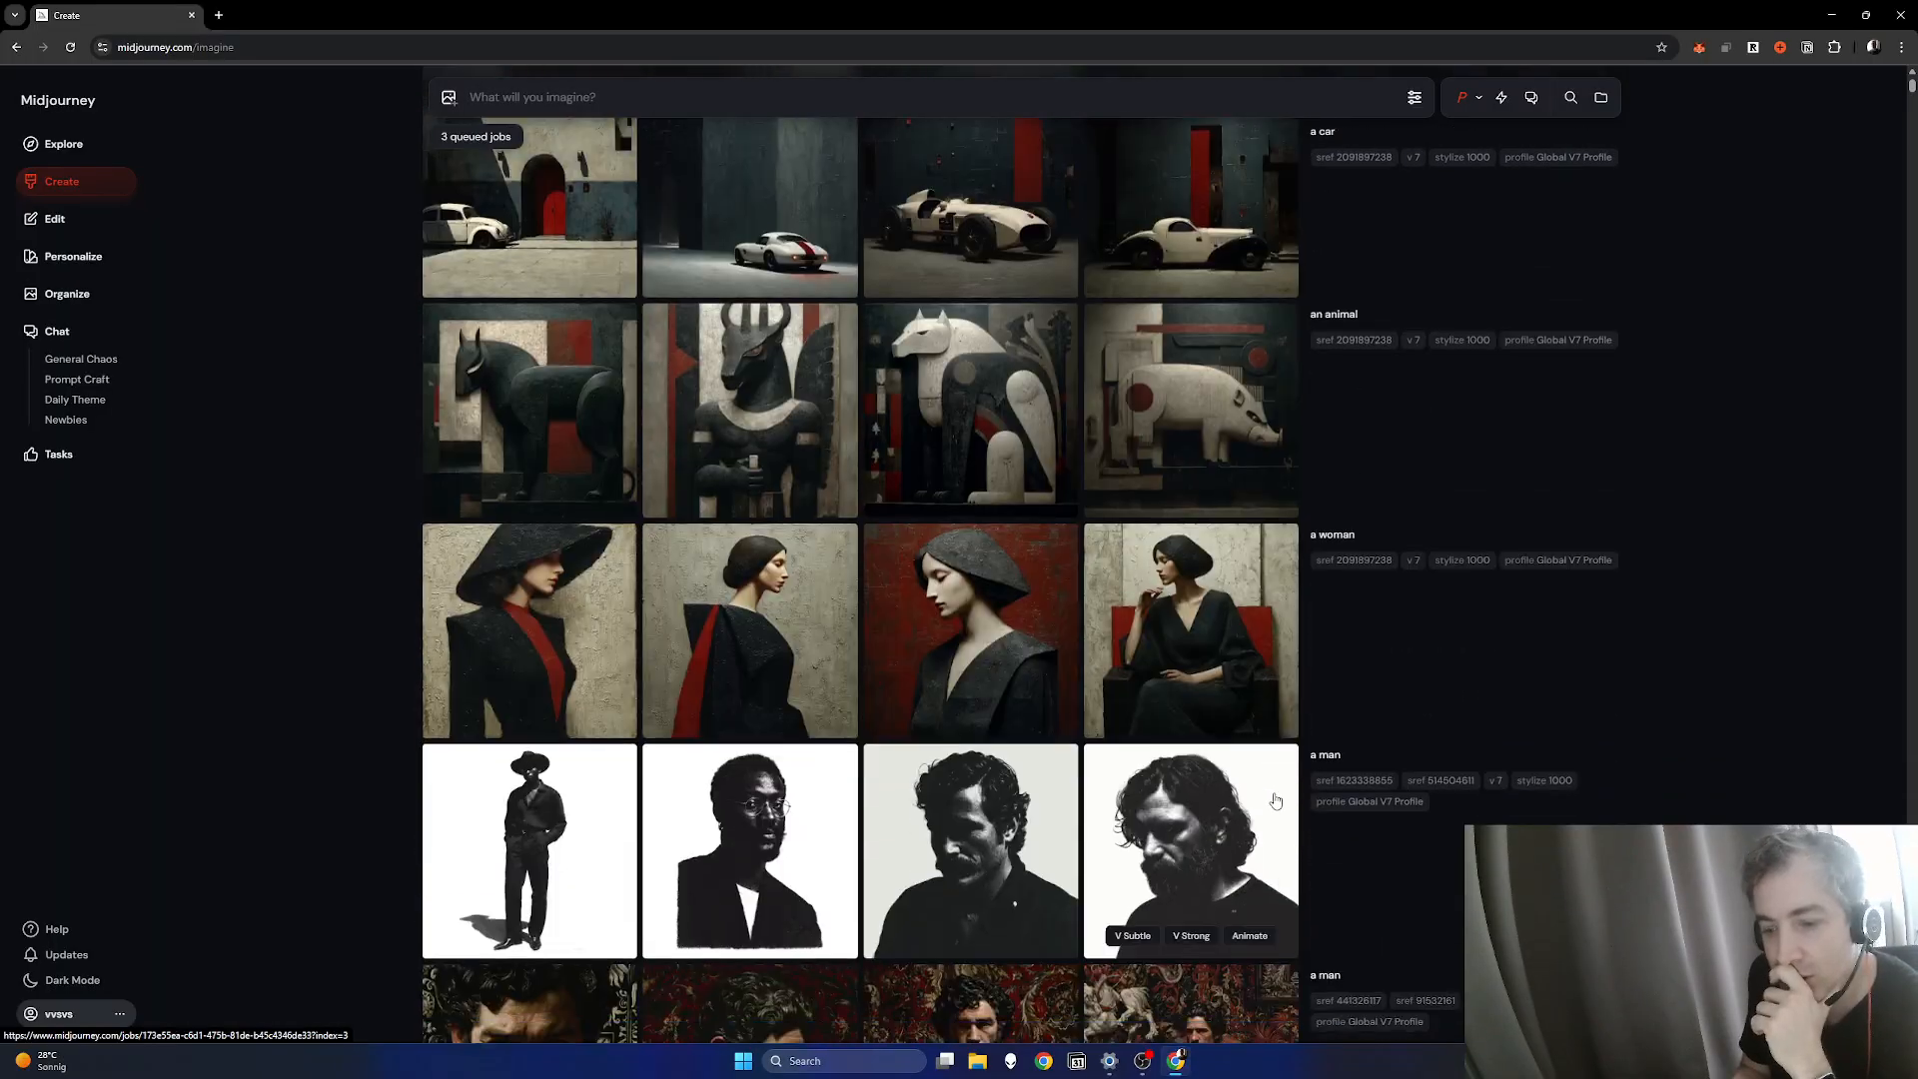
Step: View the "a woman" images at full size from the fourth backward, and continue through the "an animal" images to the first
scroll(1258, 545, "down", 5)
scroll(1224, 548, "up", 2)
left_click(1187, 546)
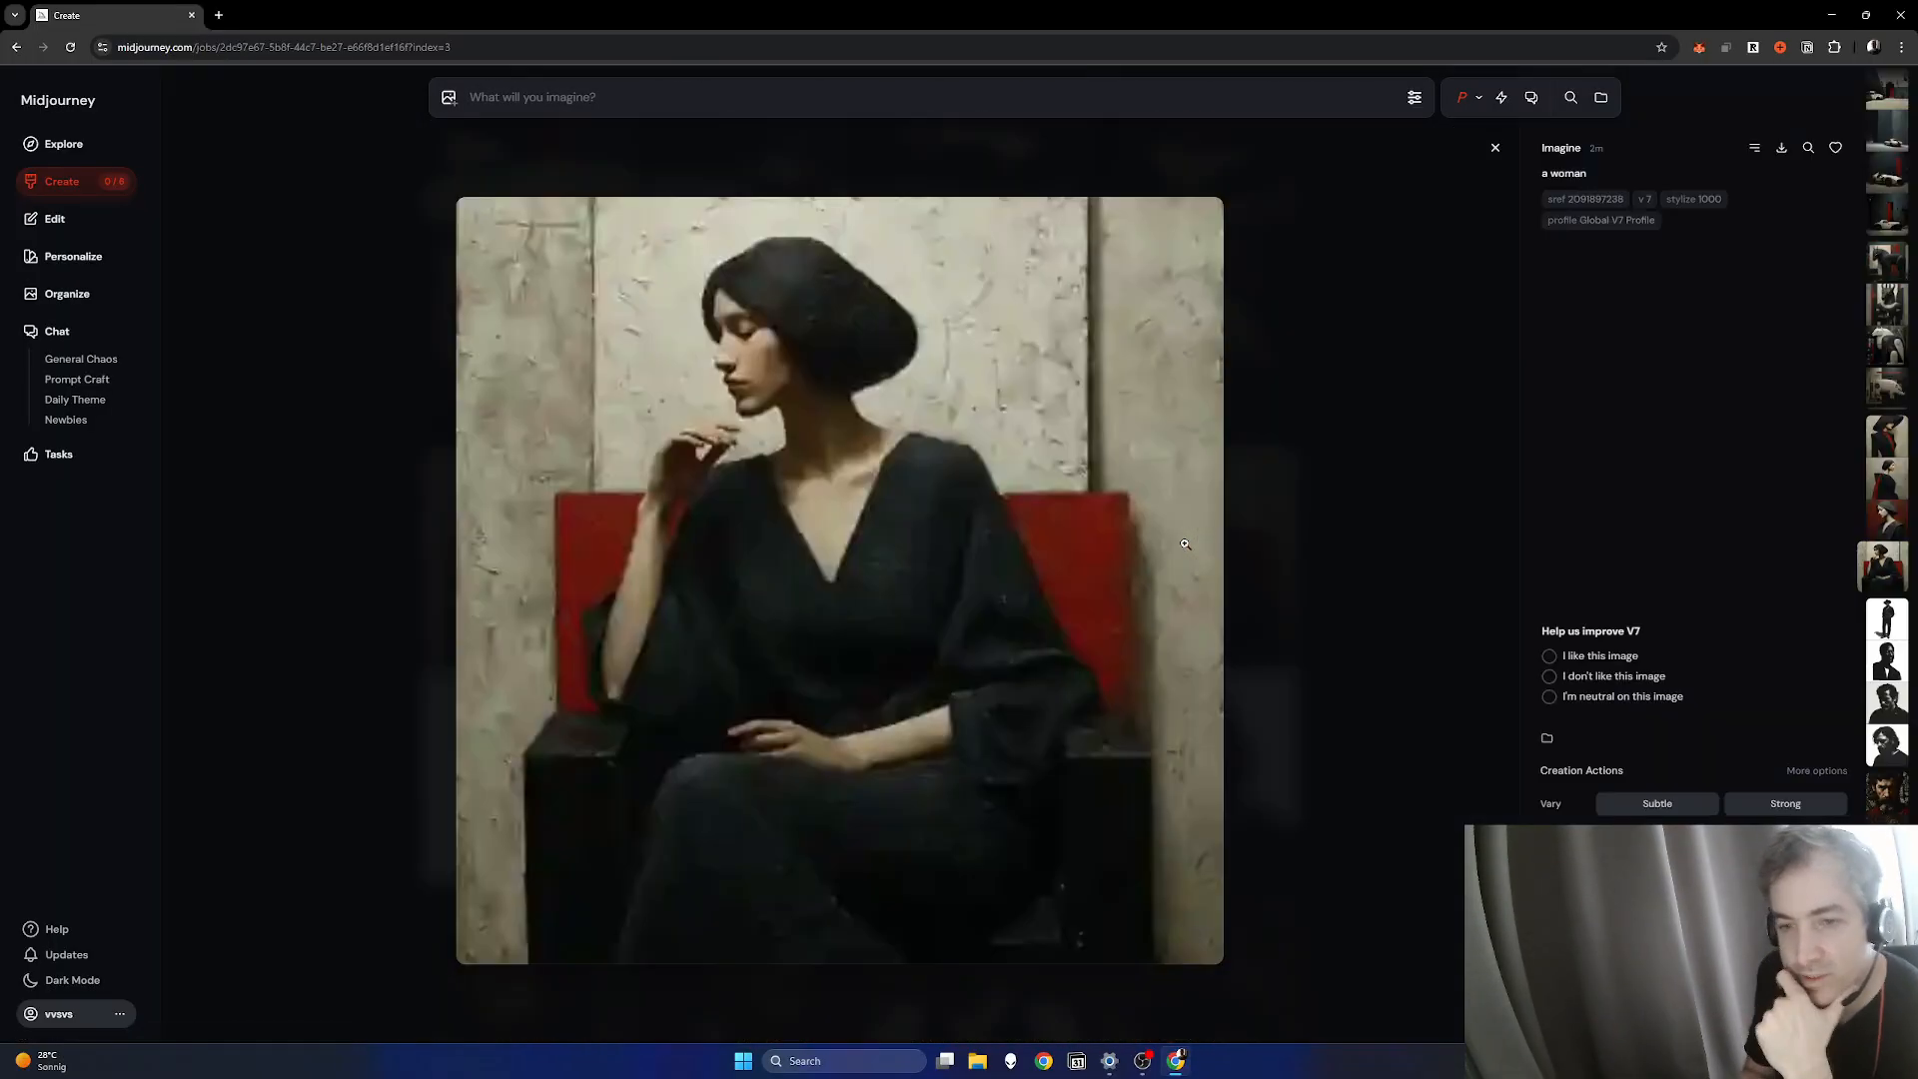
scroll(1184, 544, "up", 1)
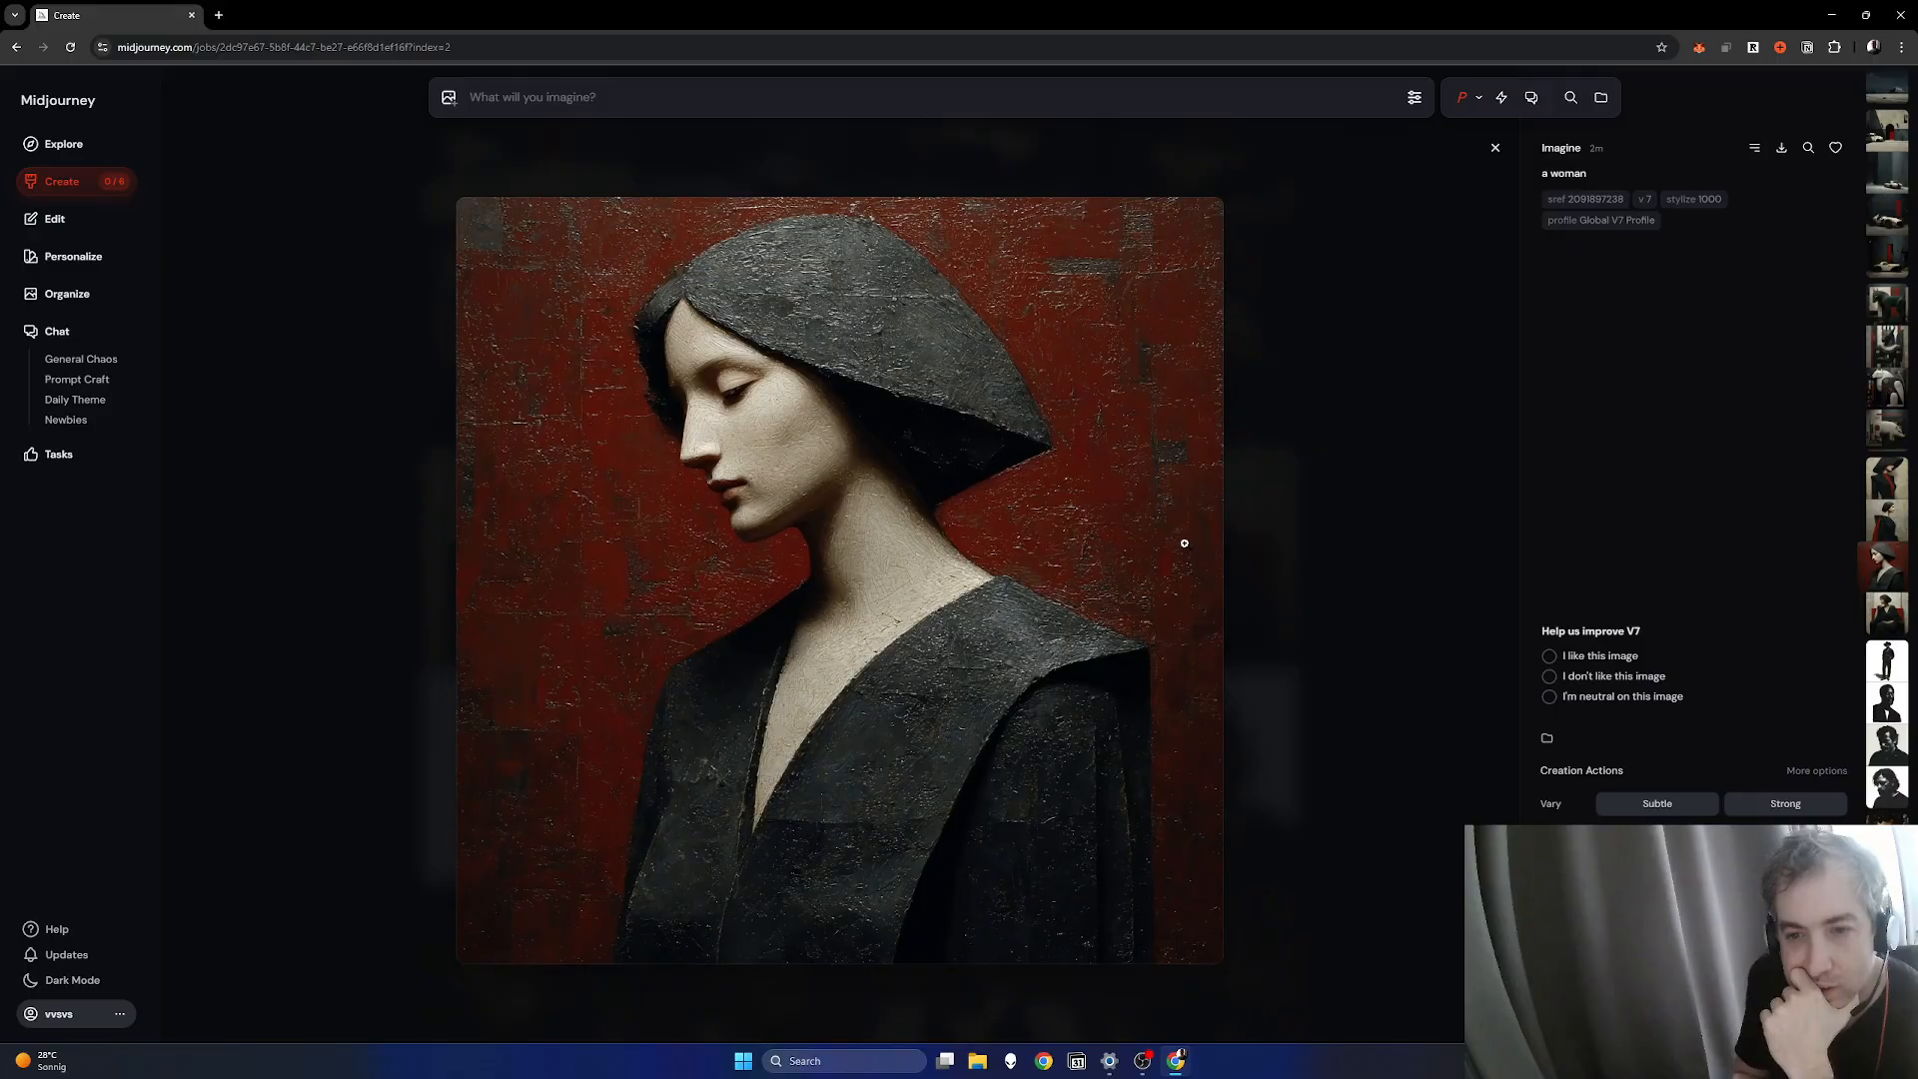
scroll(1185, 543, "up", 3)
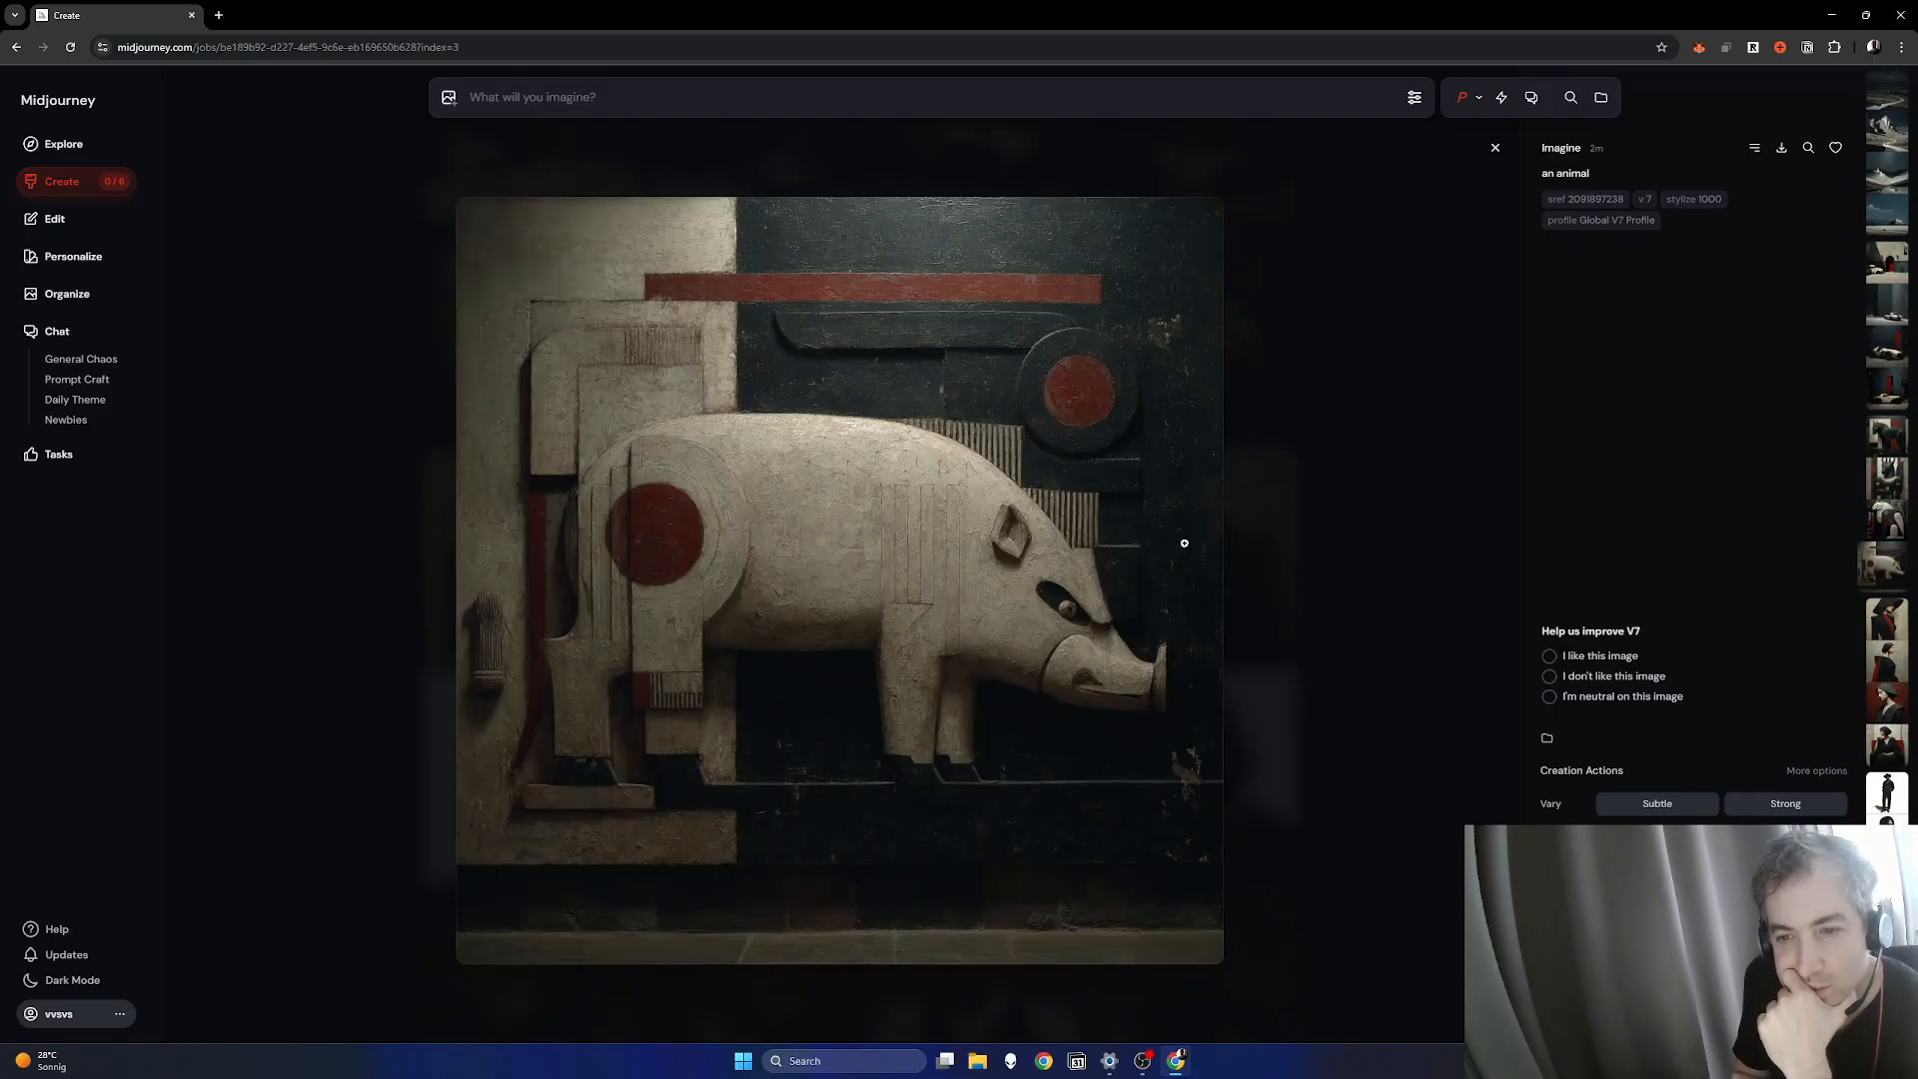
scroll(1184, 543, "up", 1)
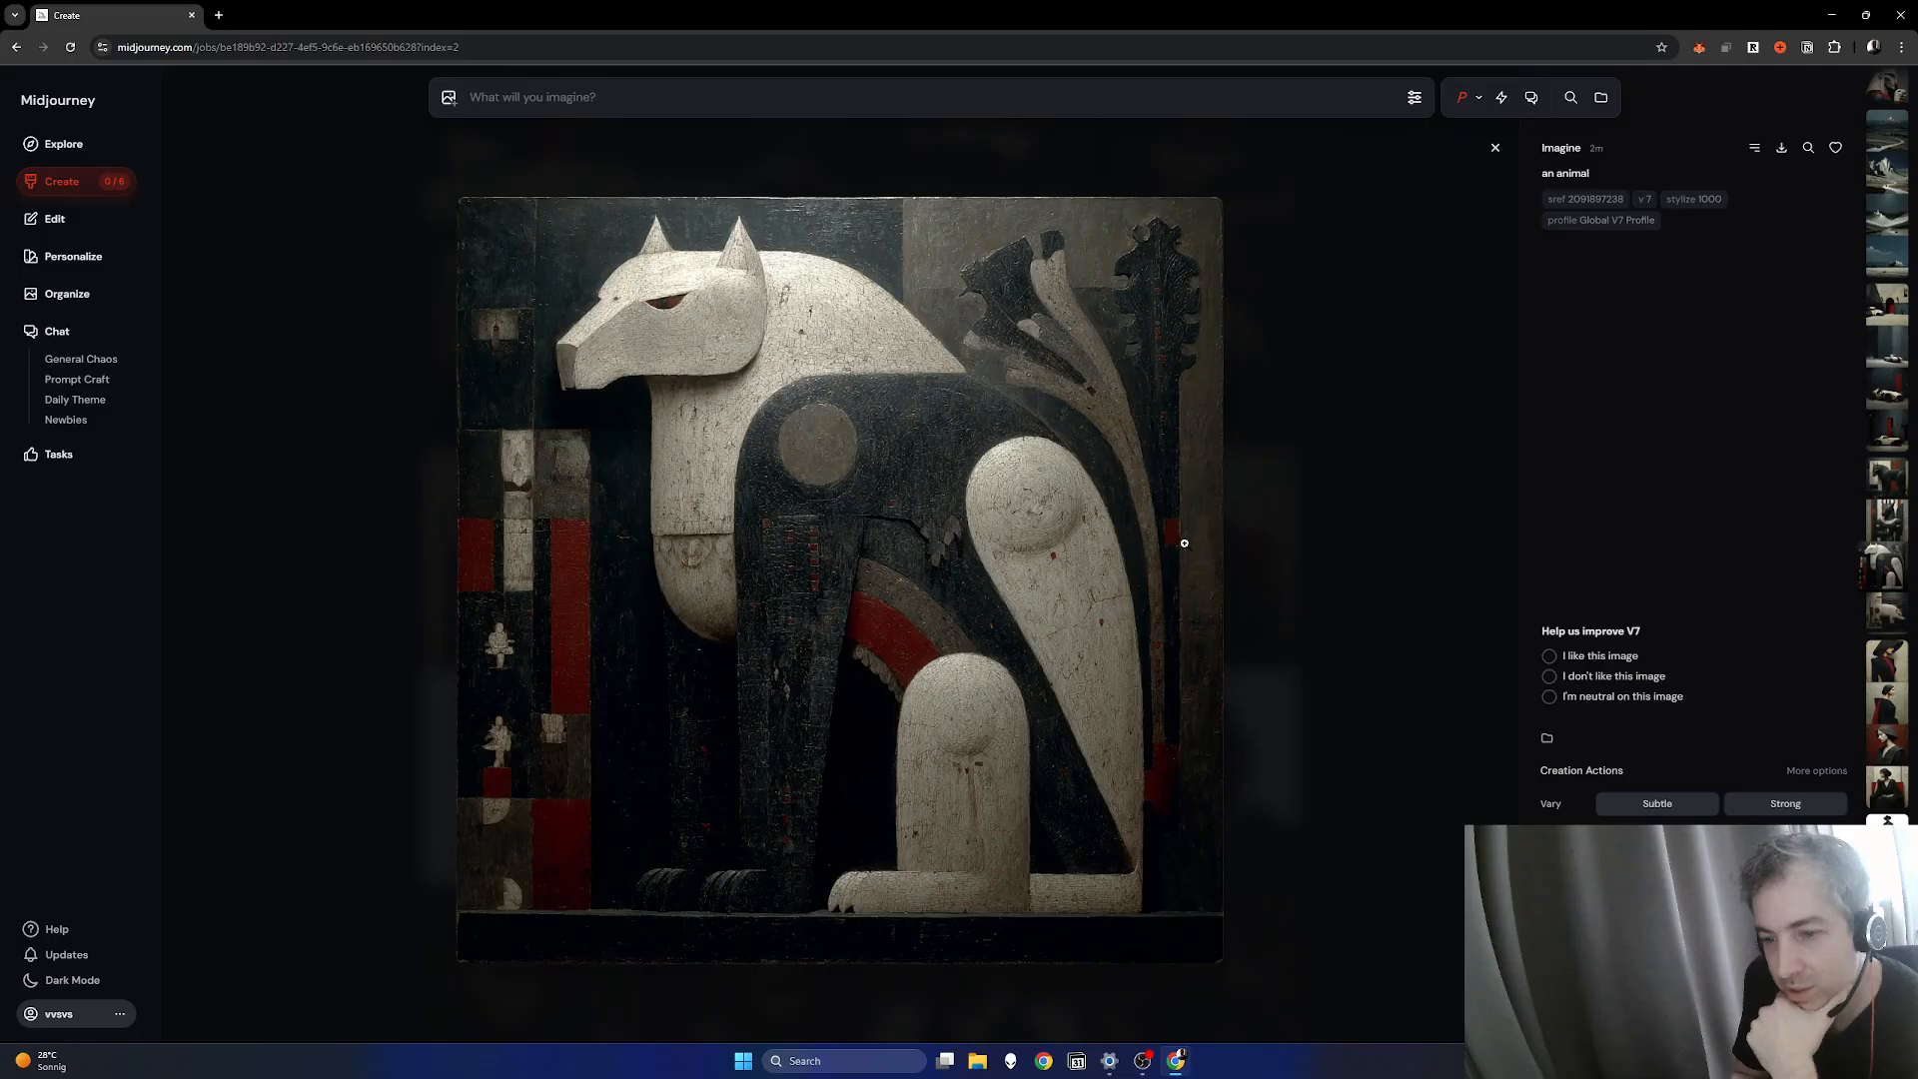
scroll(1185, 543, "up", 1)
scroll(1184, 543, "up", 1)
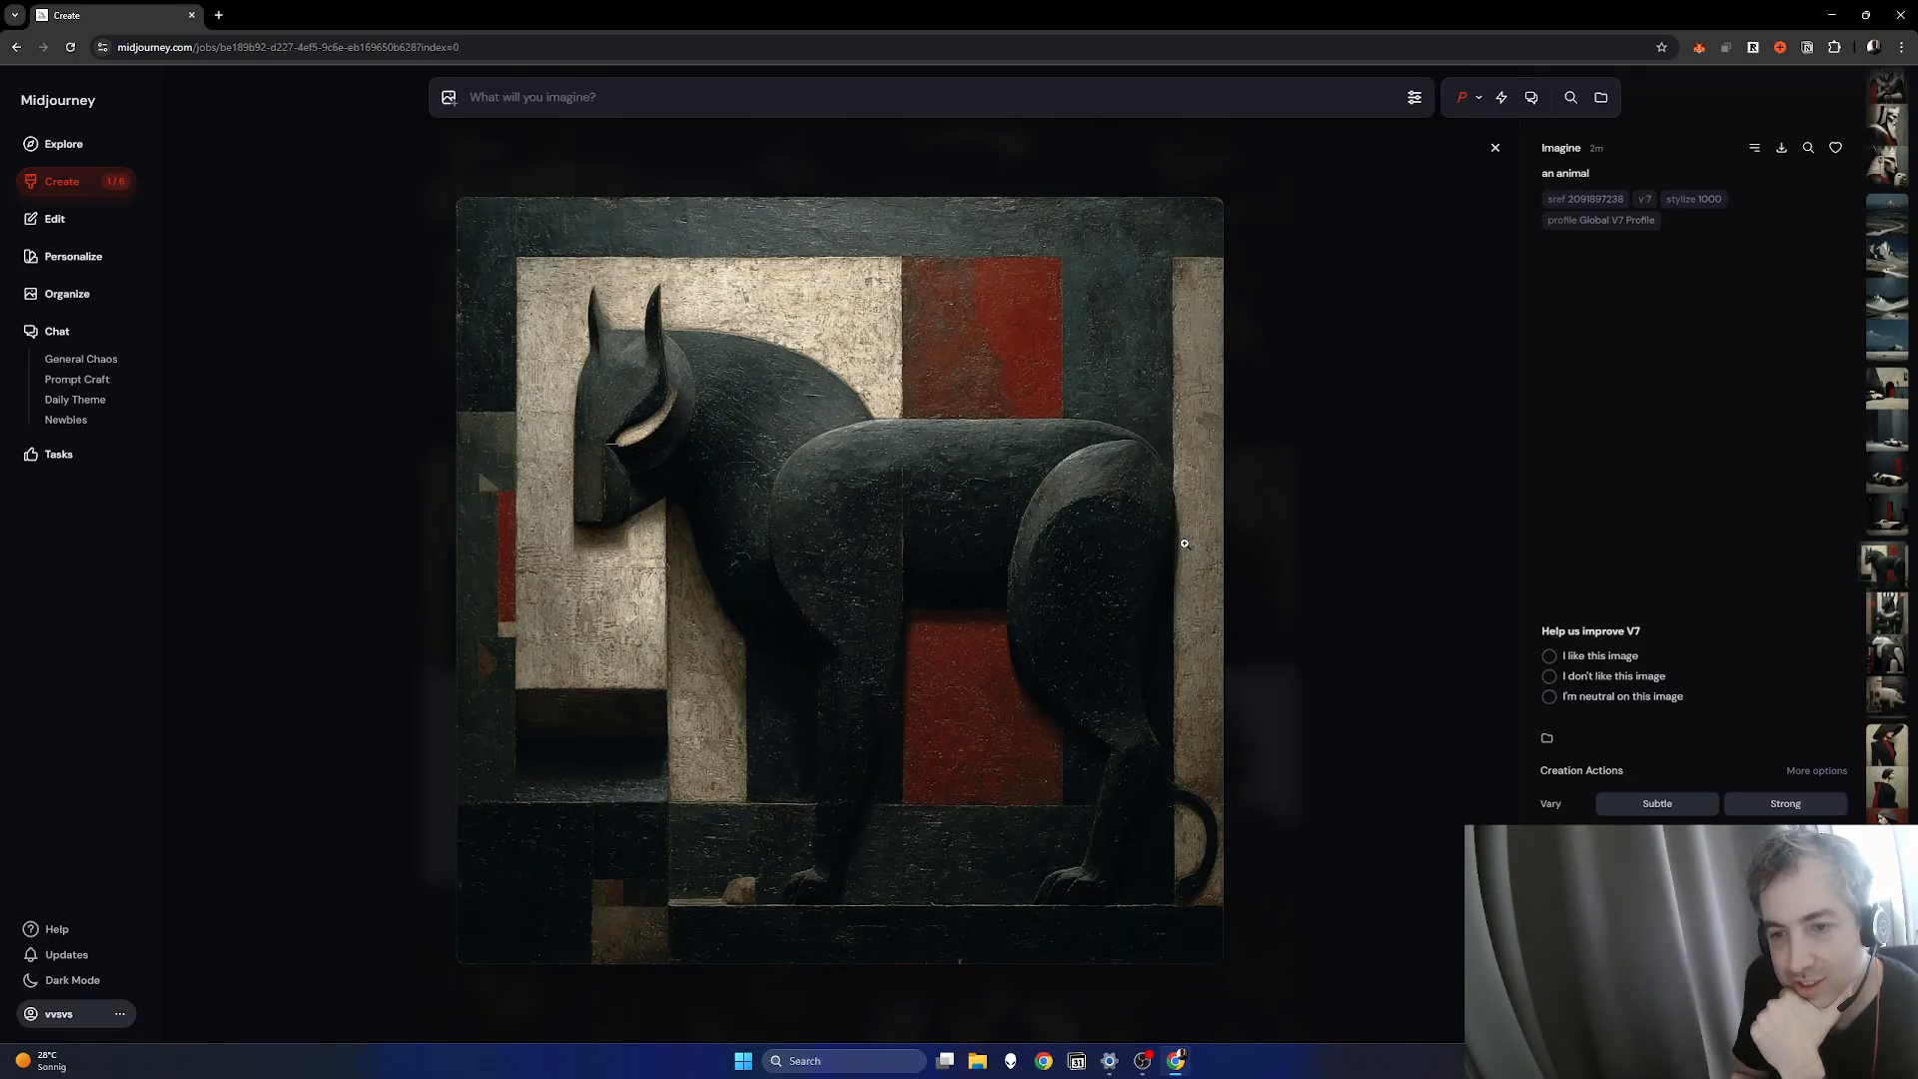
Step: View the "a car", castle landscape and "a king" images at full size up to the first king, and return to the feed
scroll(1185, 543, "up", 1)
scroll(1184, 543, "up", 3)
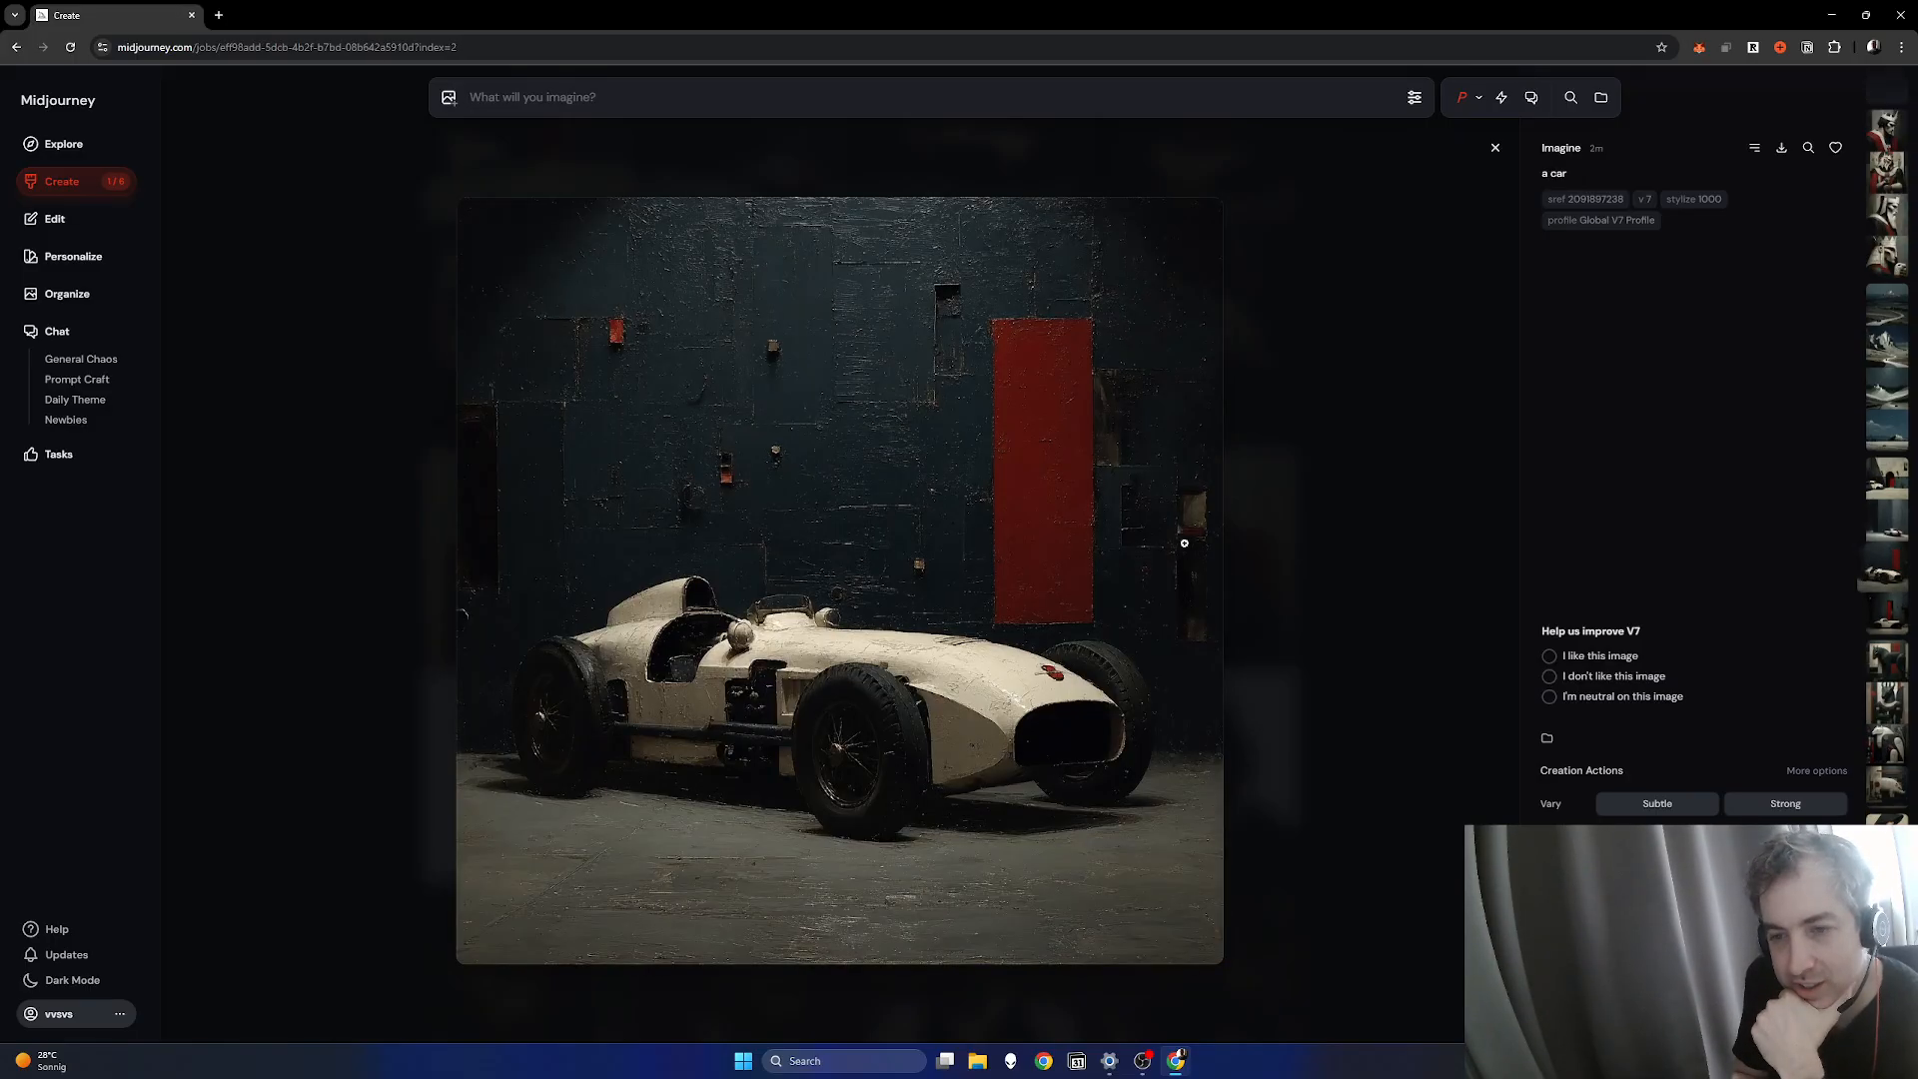
scroll(1185, 543, "up", 1)
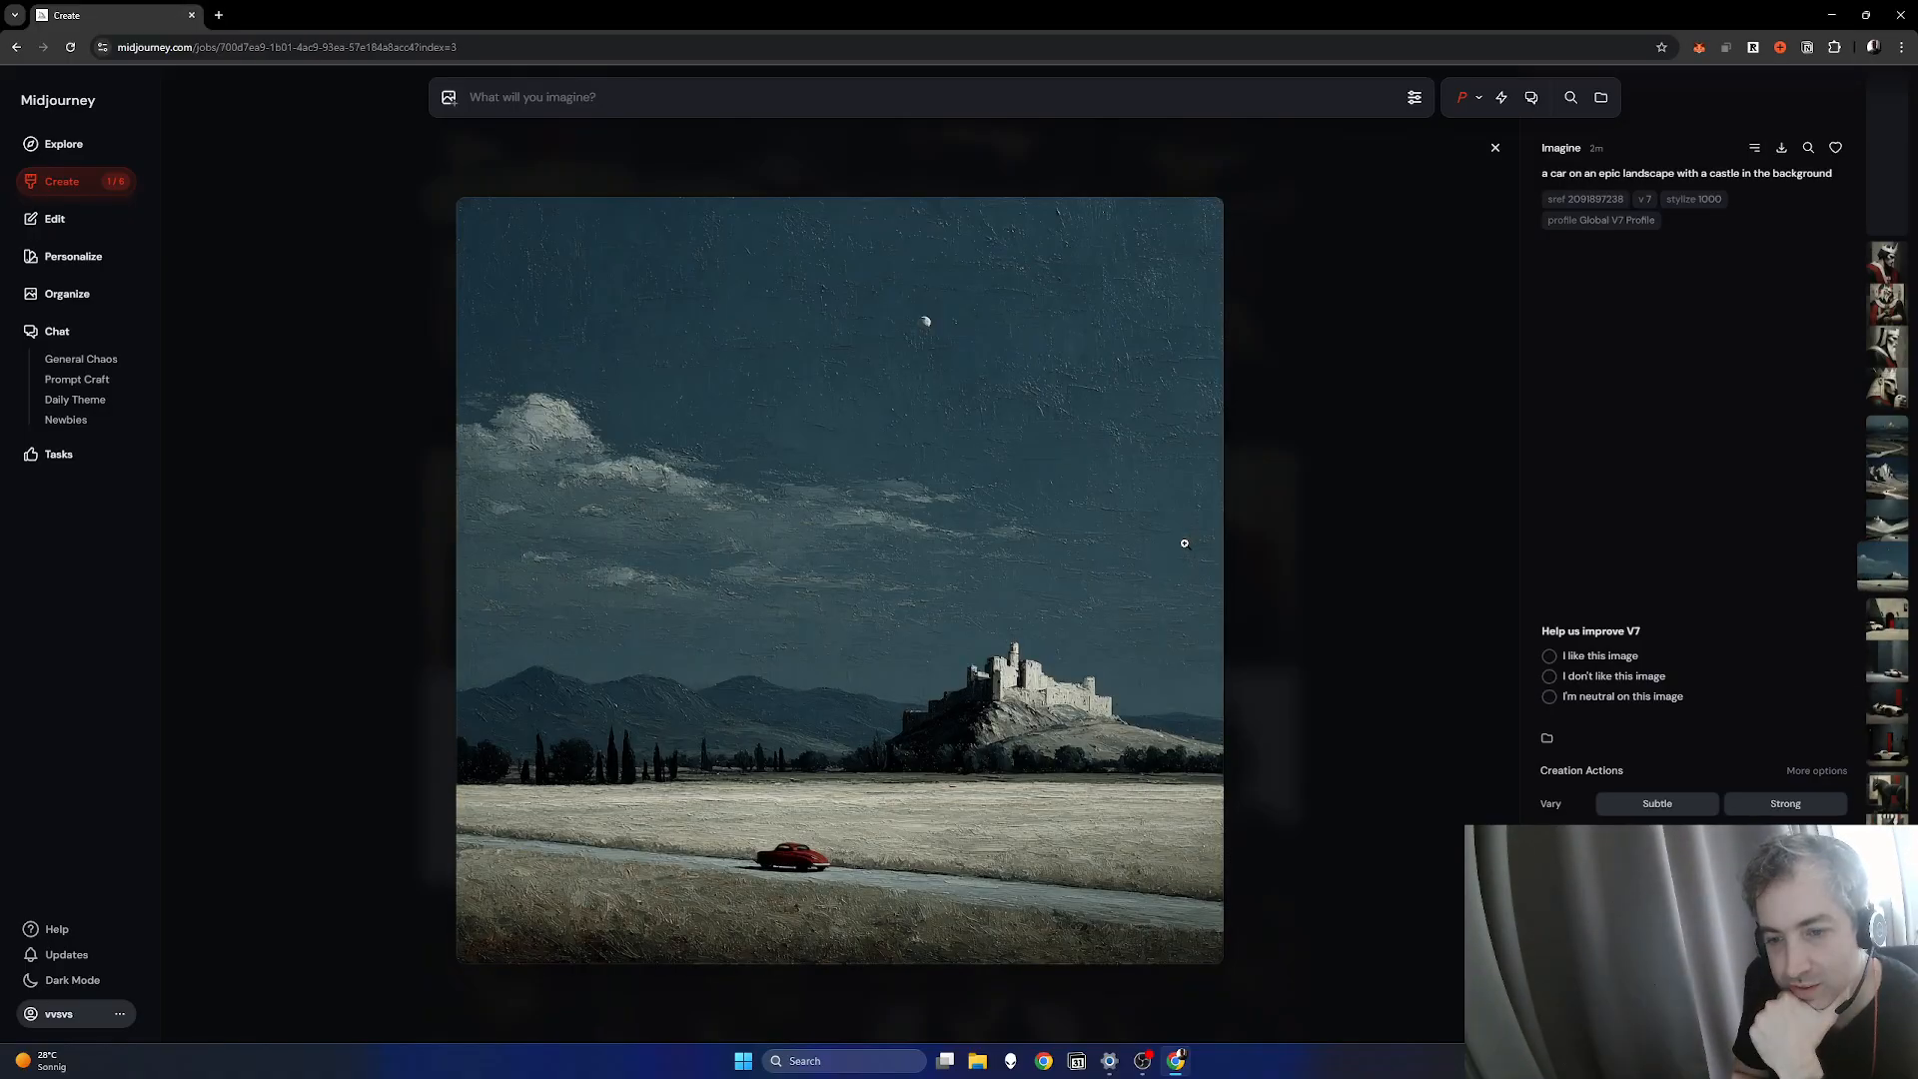
scroll(1184, 543, "up", 1)
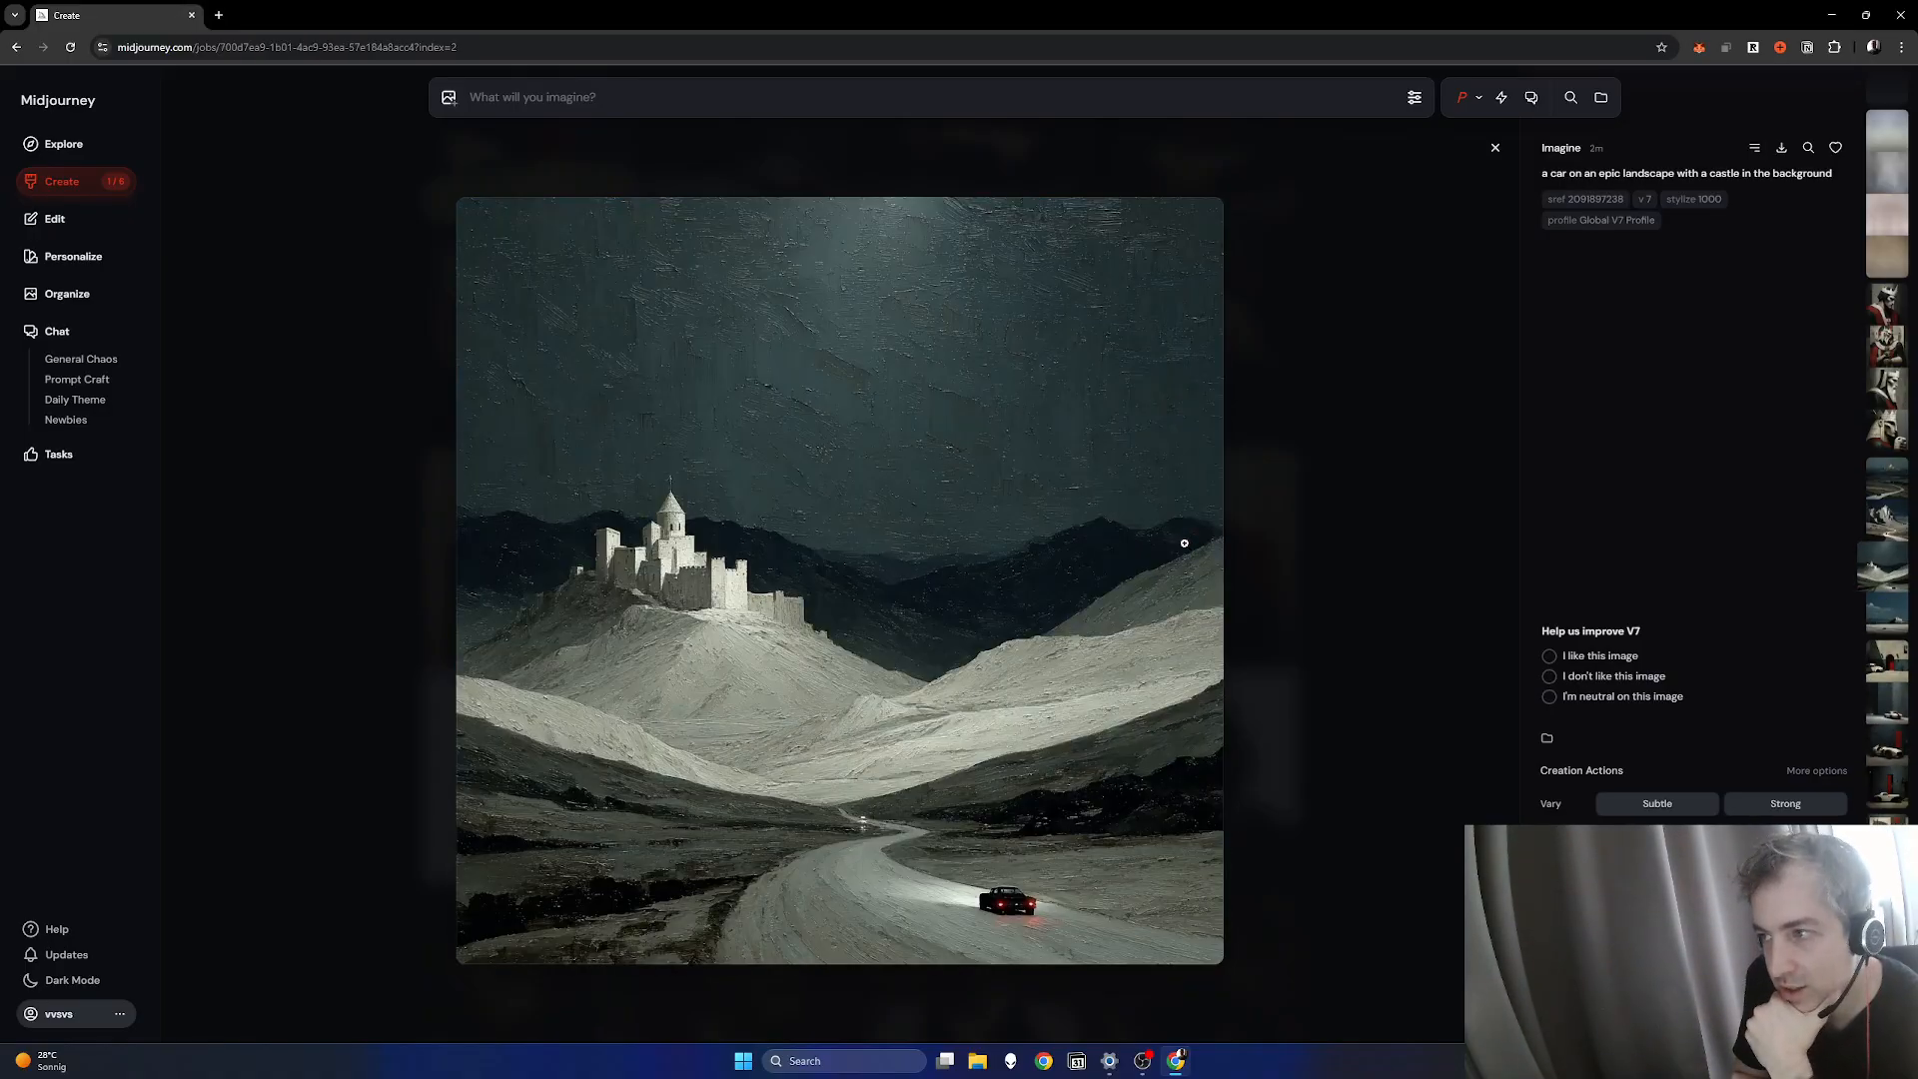
scroll(1184, 544, "up", 4)
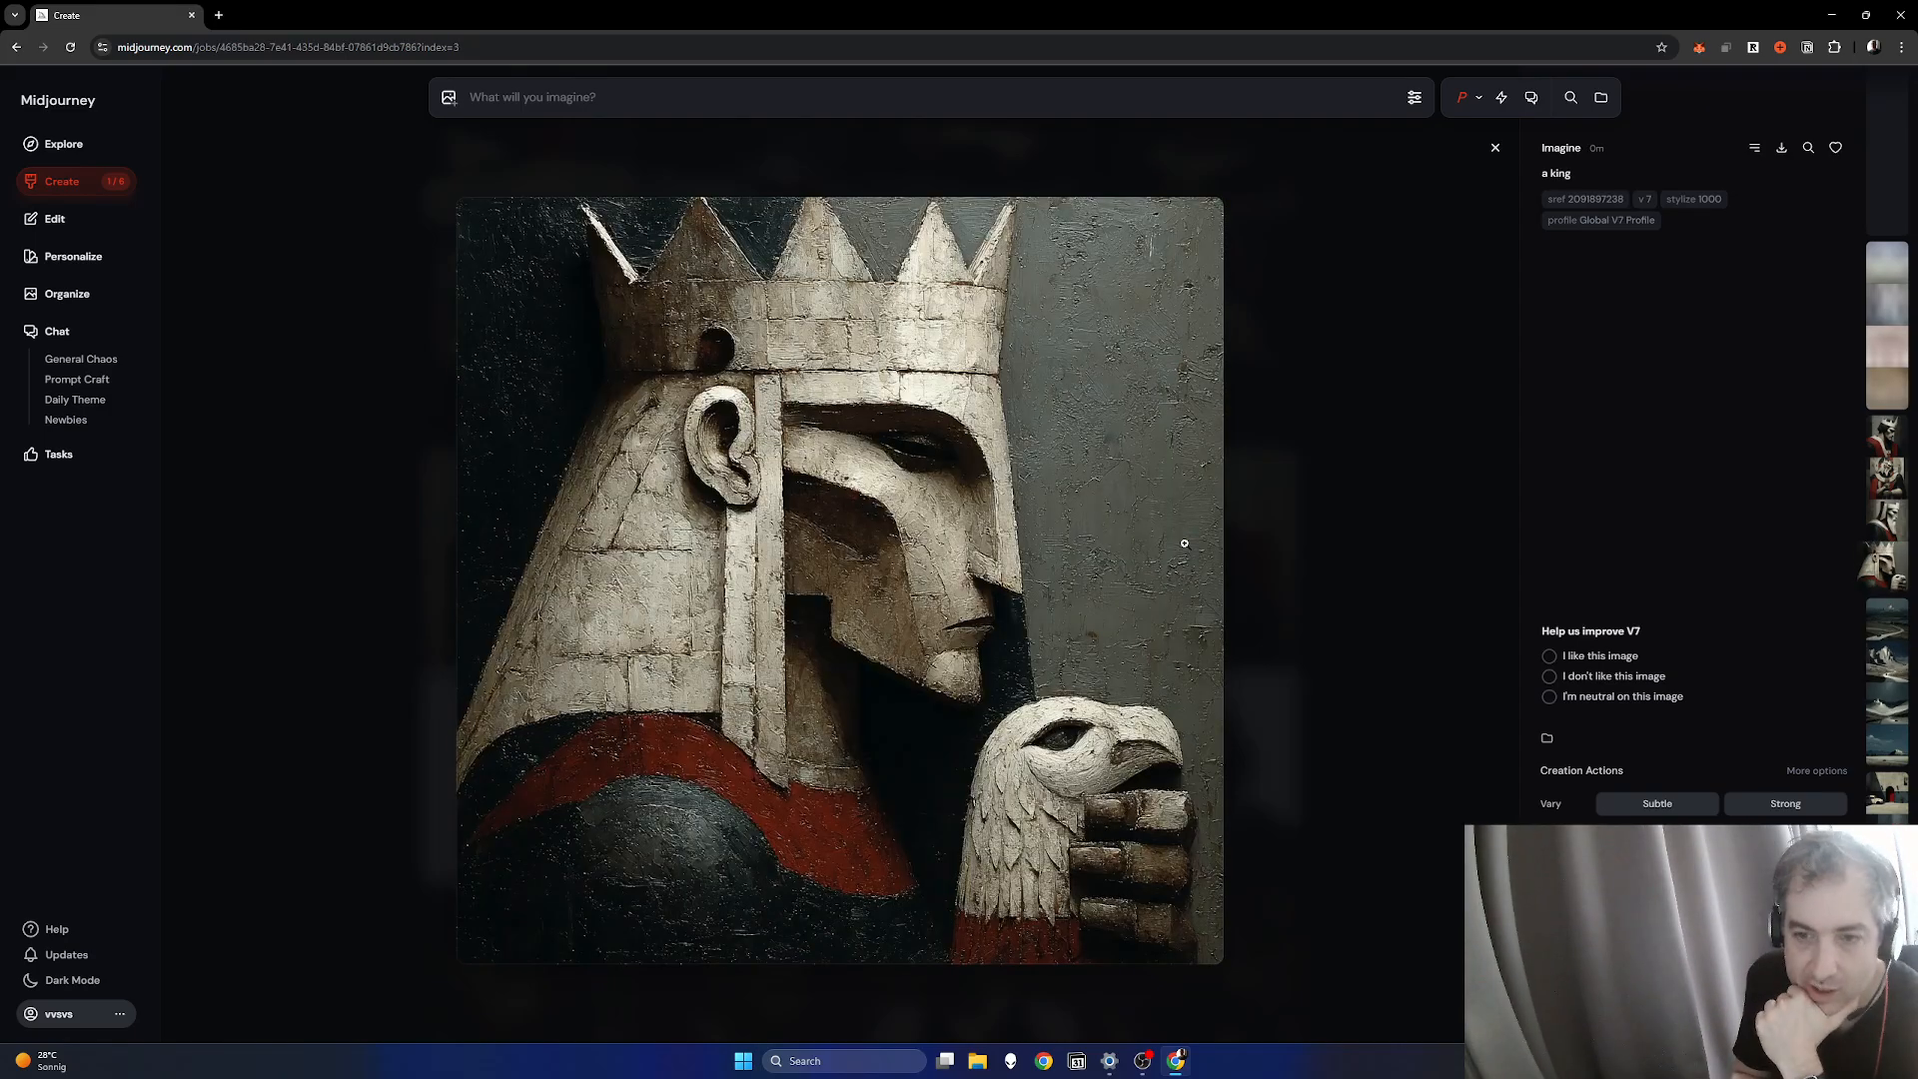
scroll(1185, 544, "up", 3)
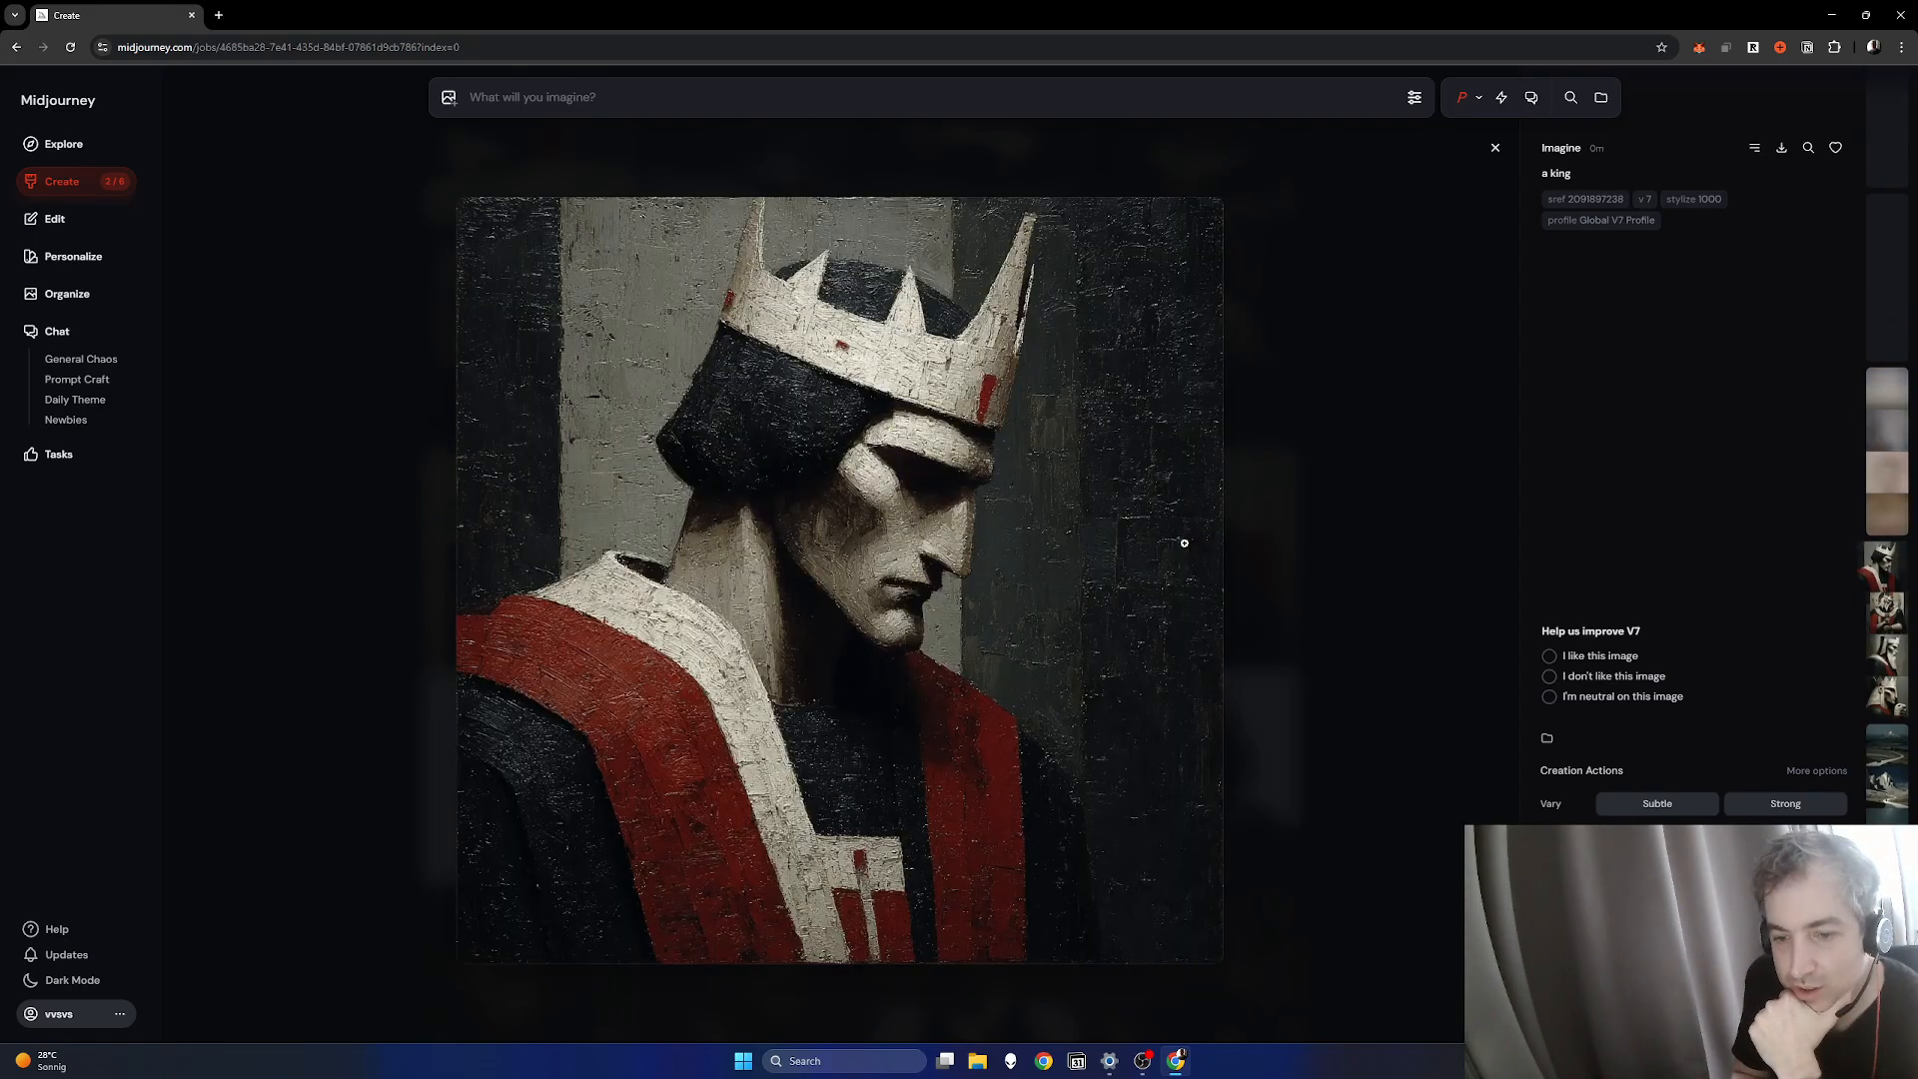
left_click(1304, 535)
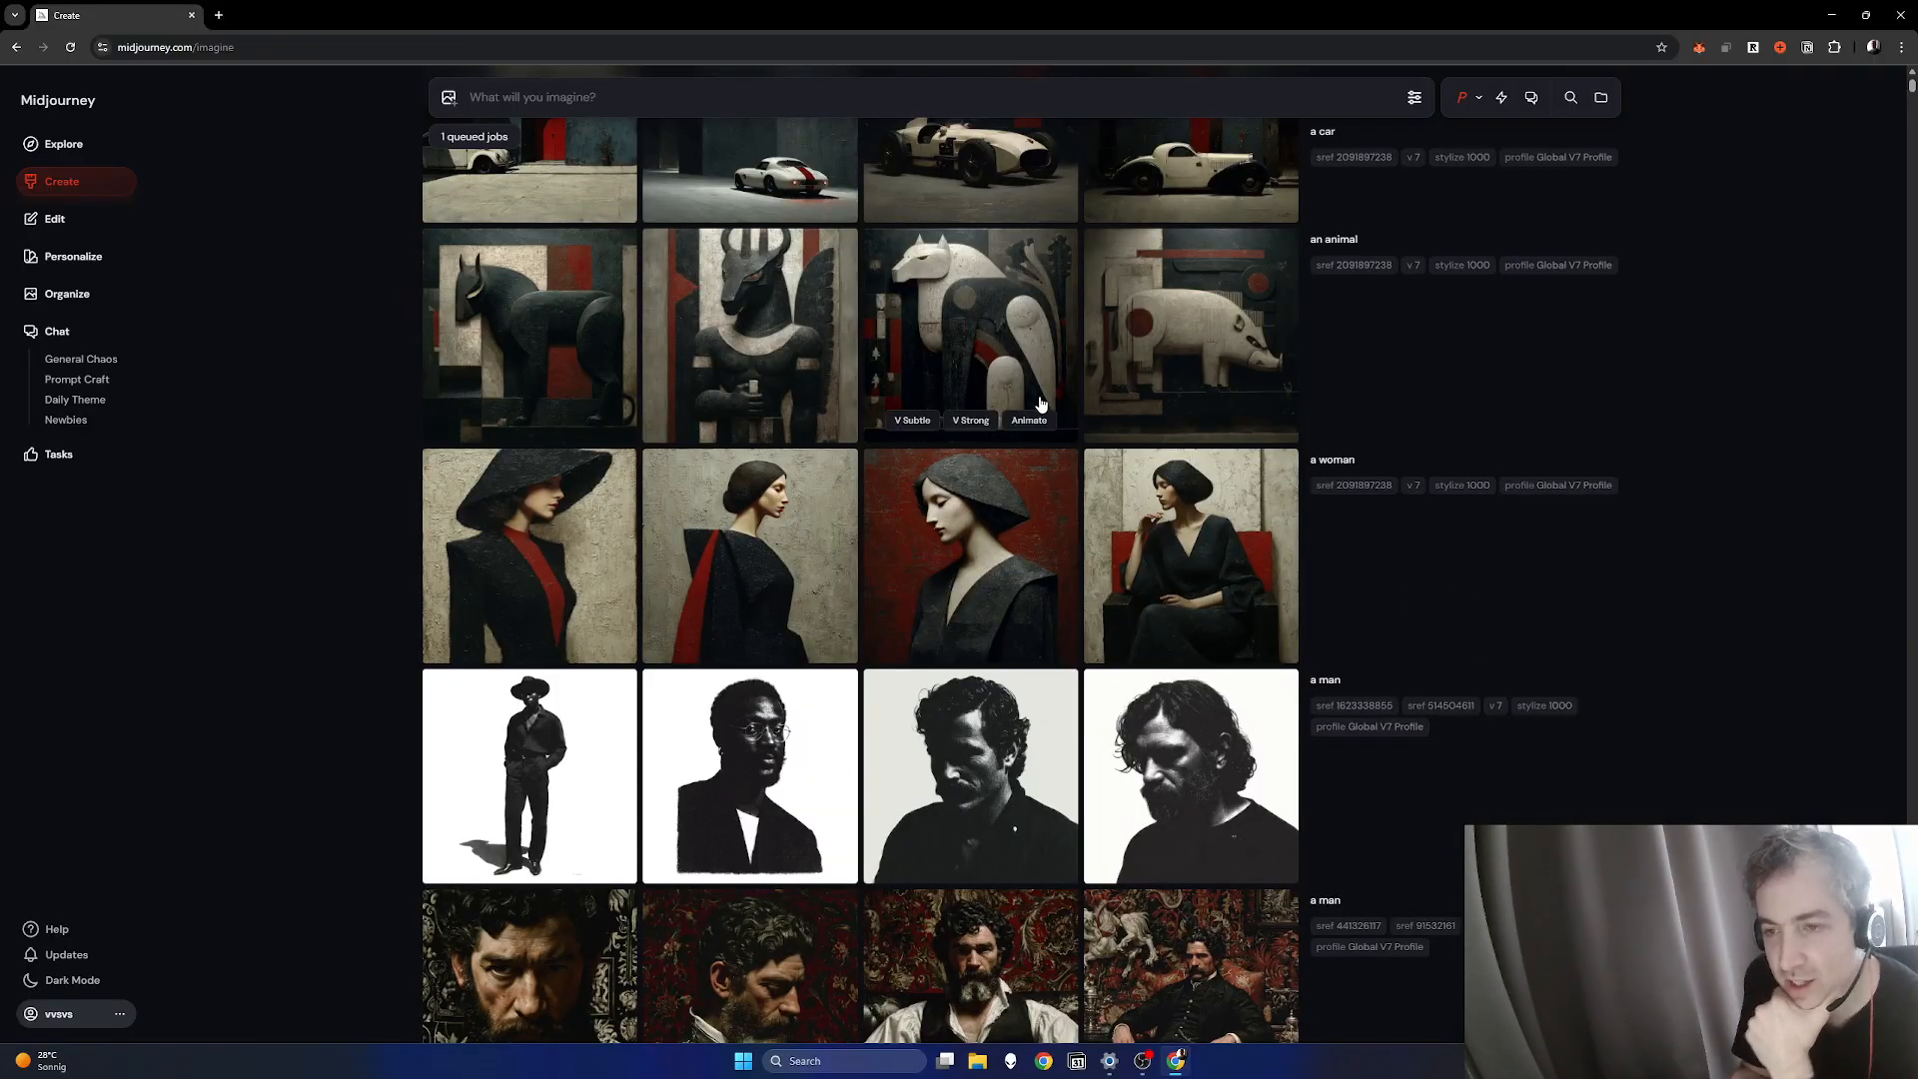
Step: View the "a jungle" images at full size from the fourth to the first, and continue to the fourth animal closeup
scroll(1028, 419, "up", 3)
scroll(1027, 420, "up", 8)
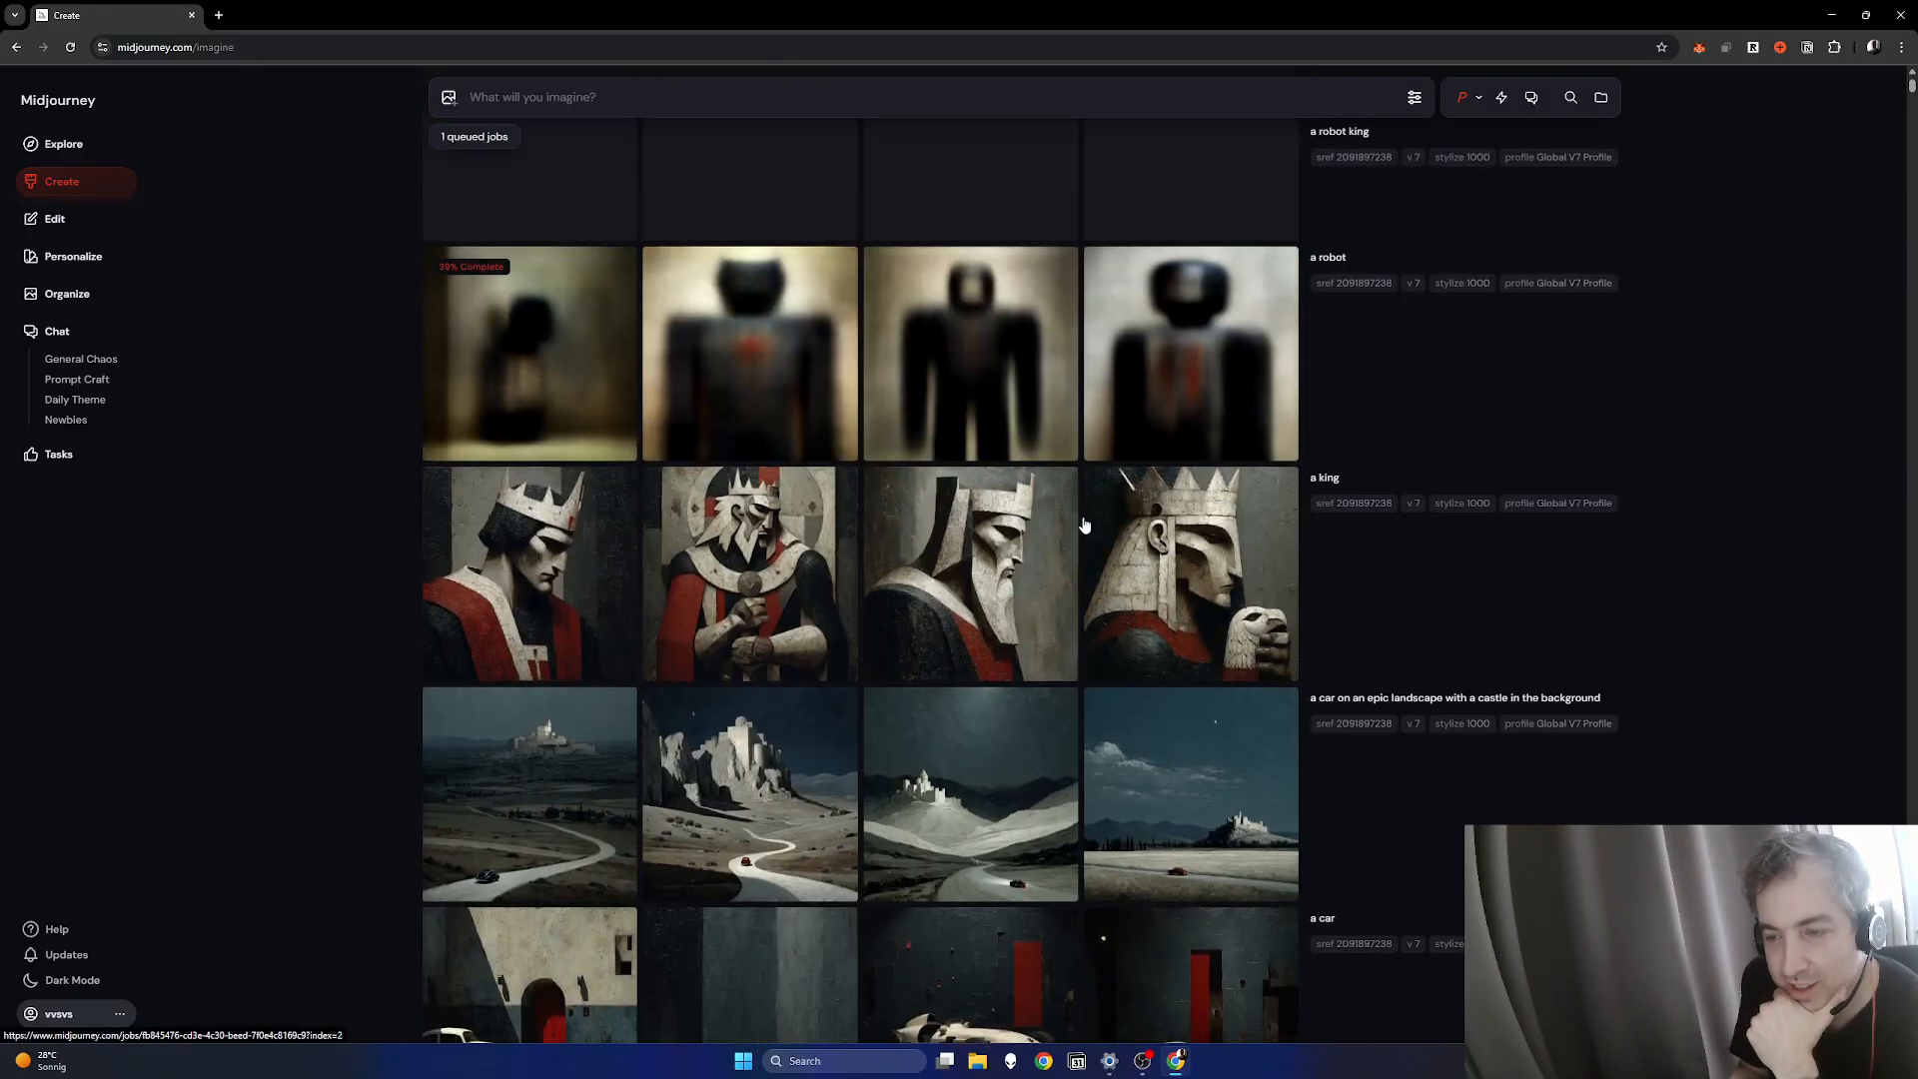
scroll(1136, 738, "up", 3)
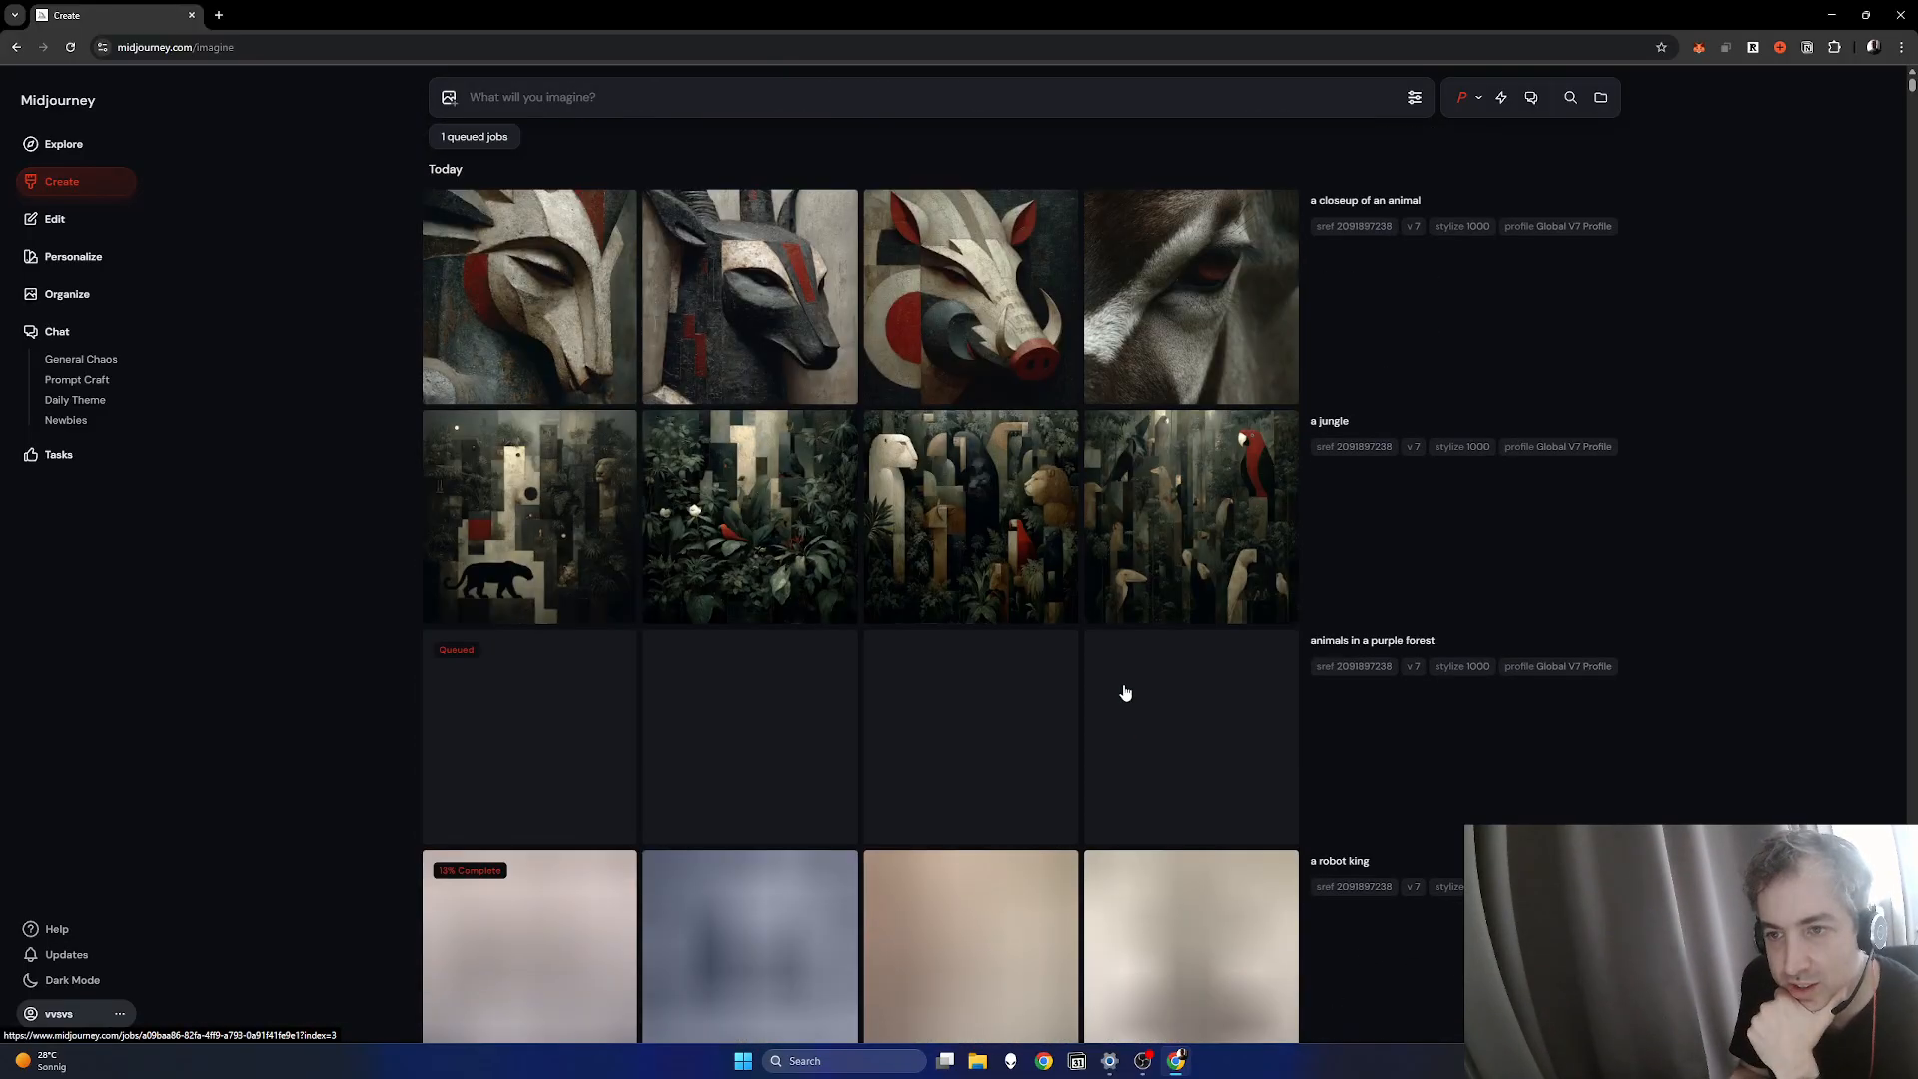
left_click(1166, 493)
key("Left")
key("Left")
key("Left")
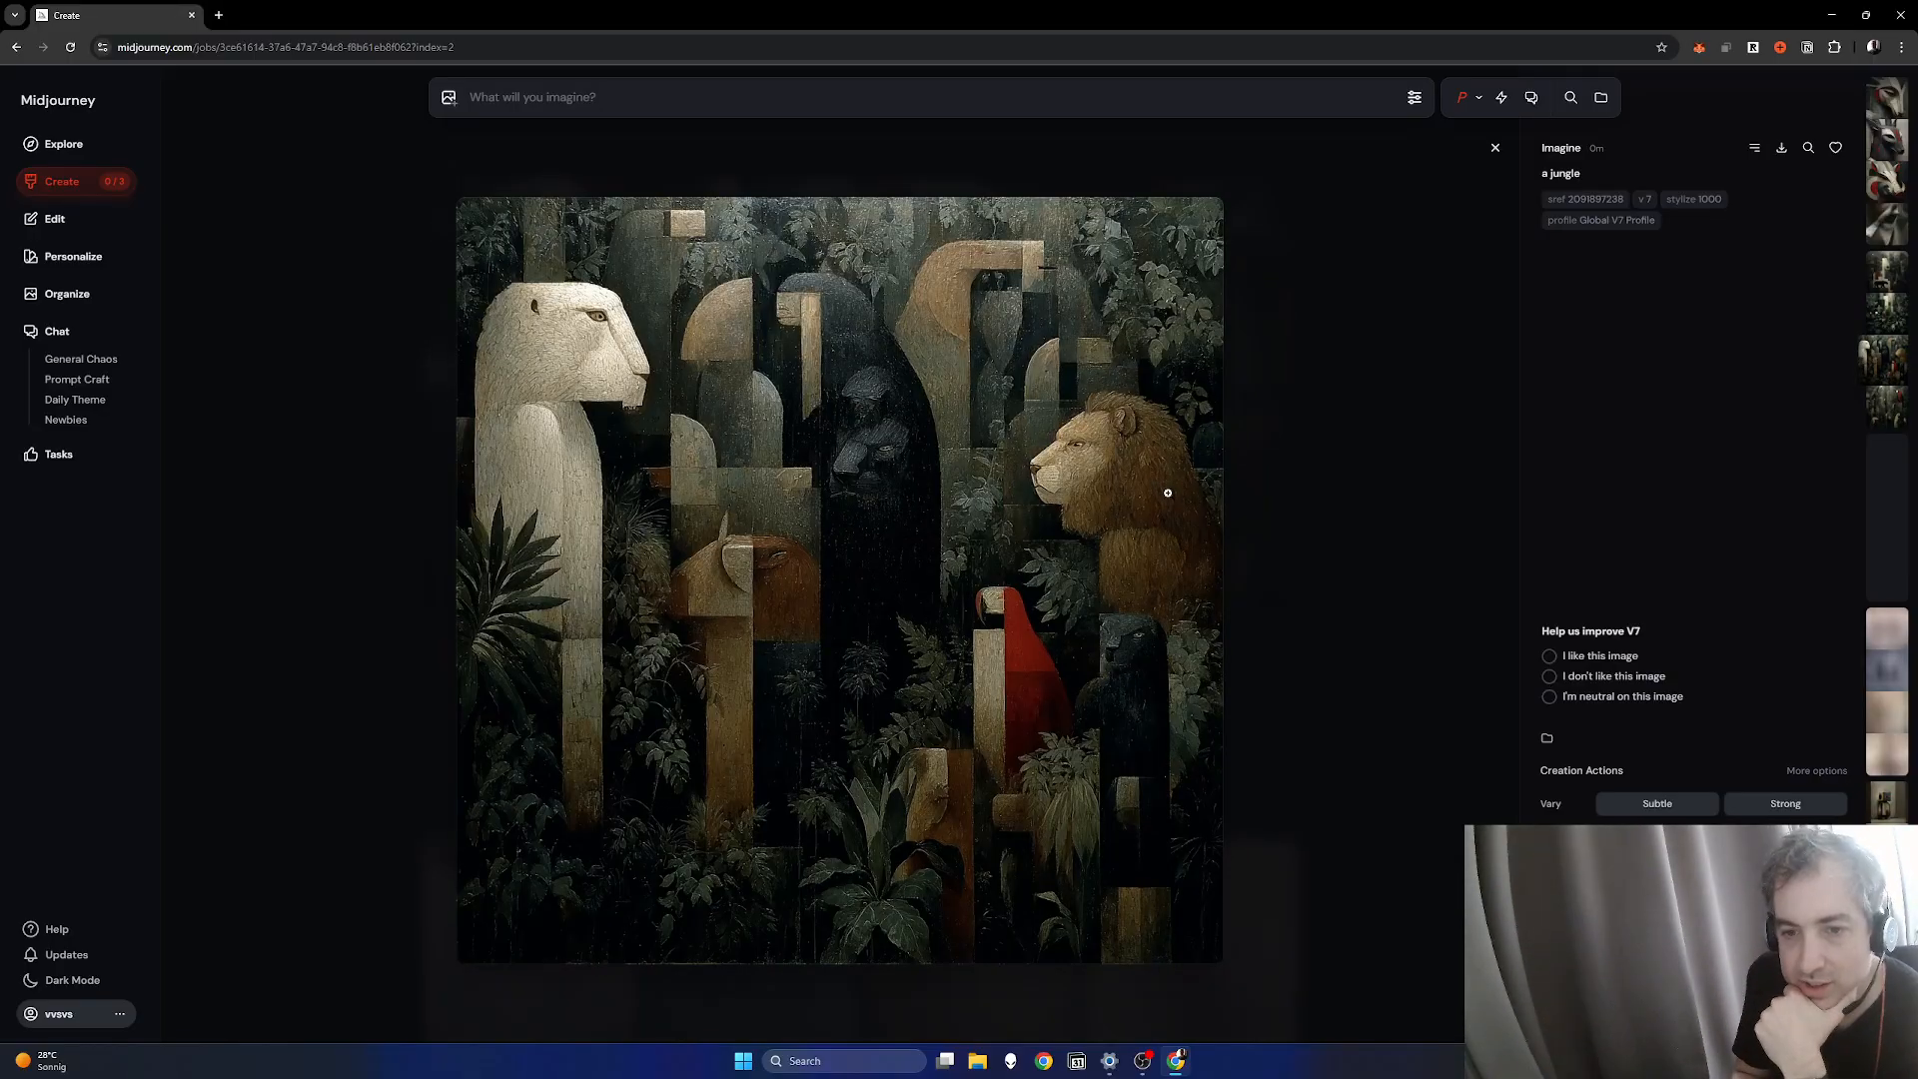
key("Left")
key("Left")
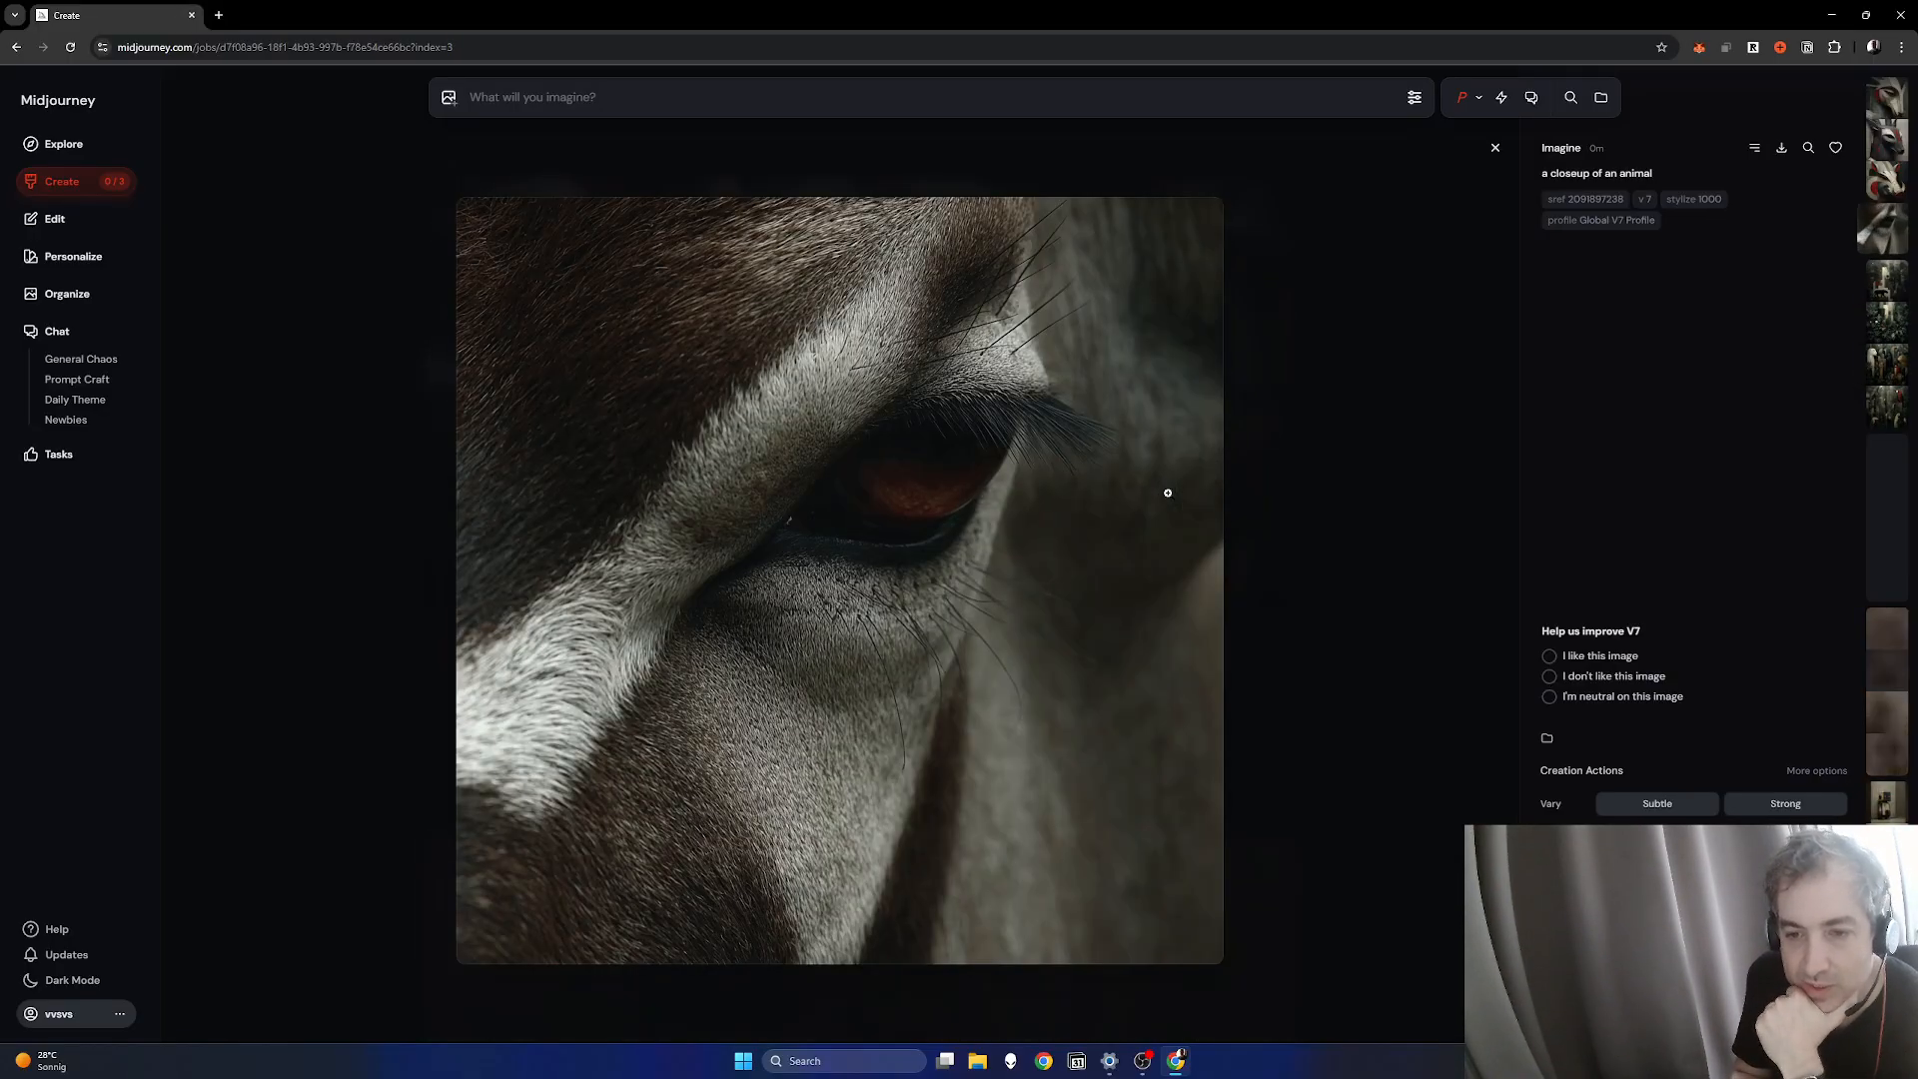
Step: Compare the fourth and third "a closeup of an animal" images, and check the Stylization setting
key("Right")
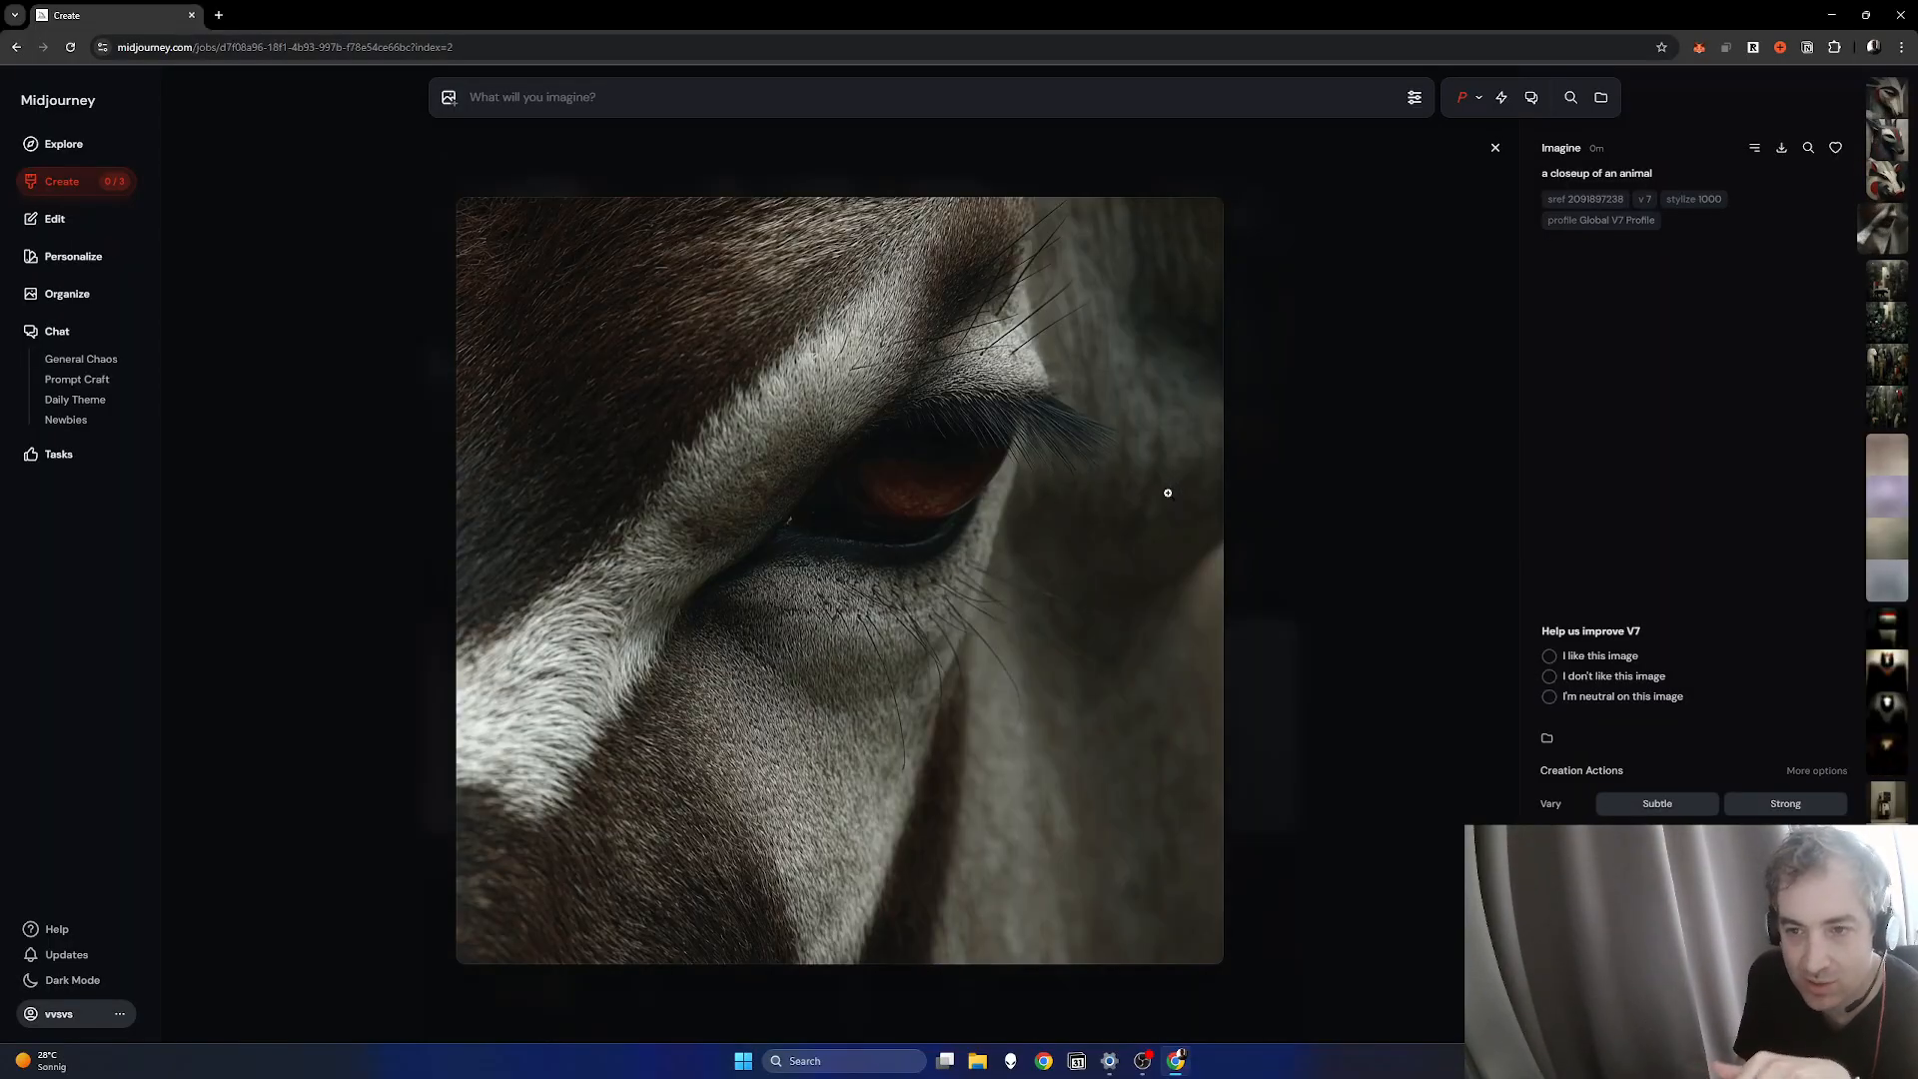
key("Left")
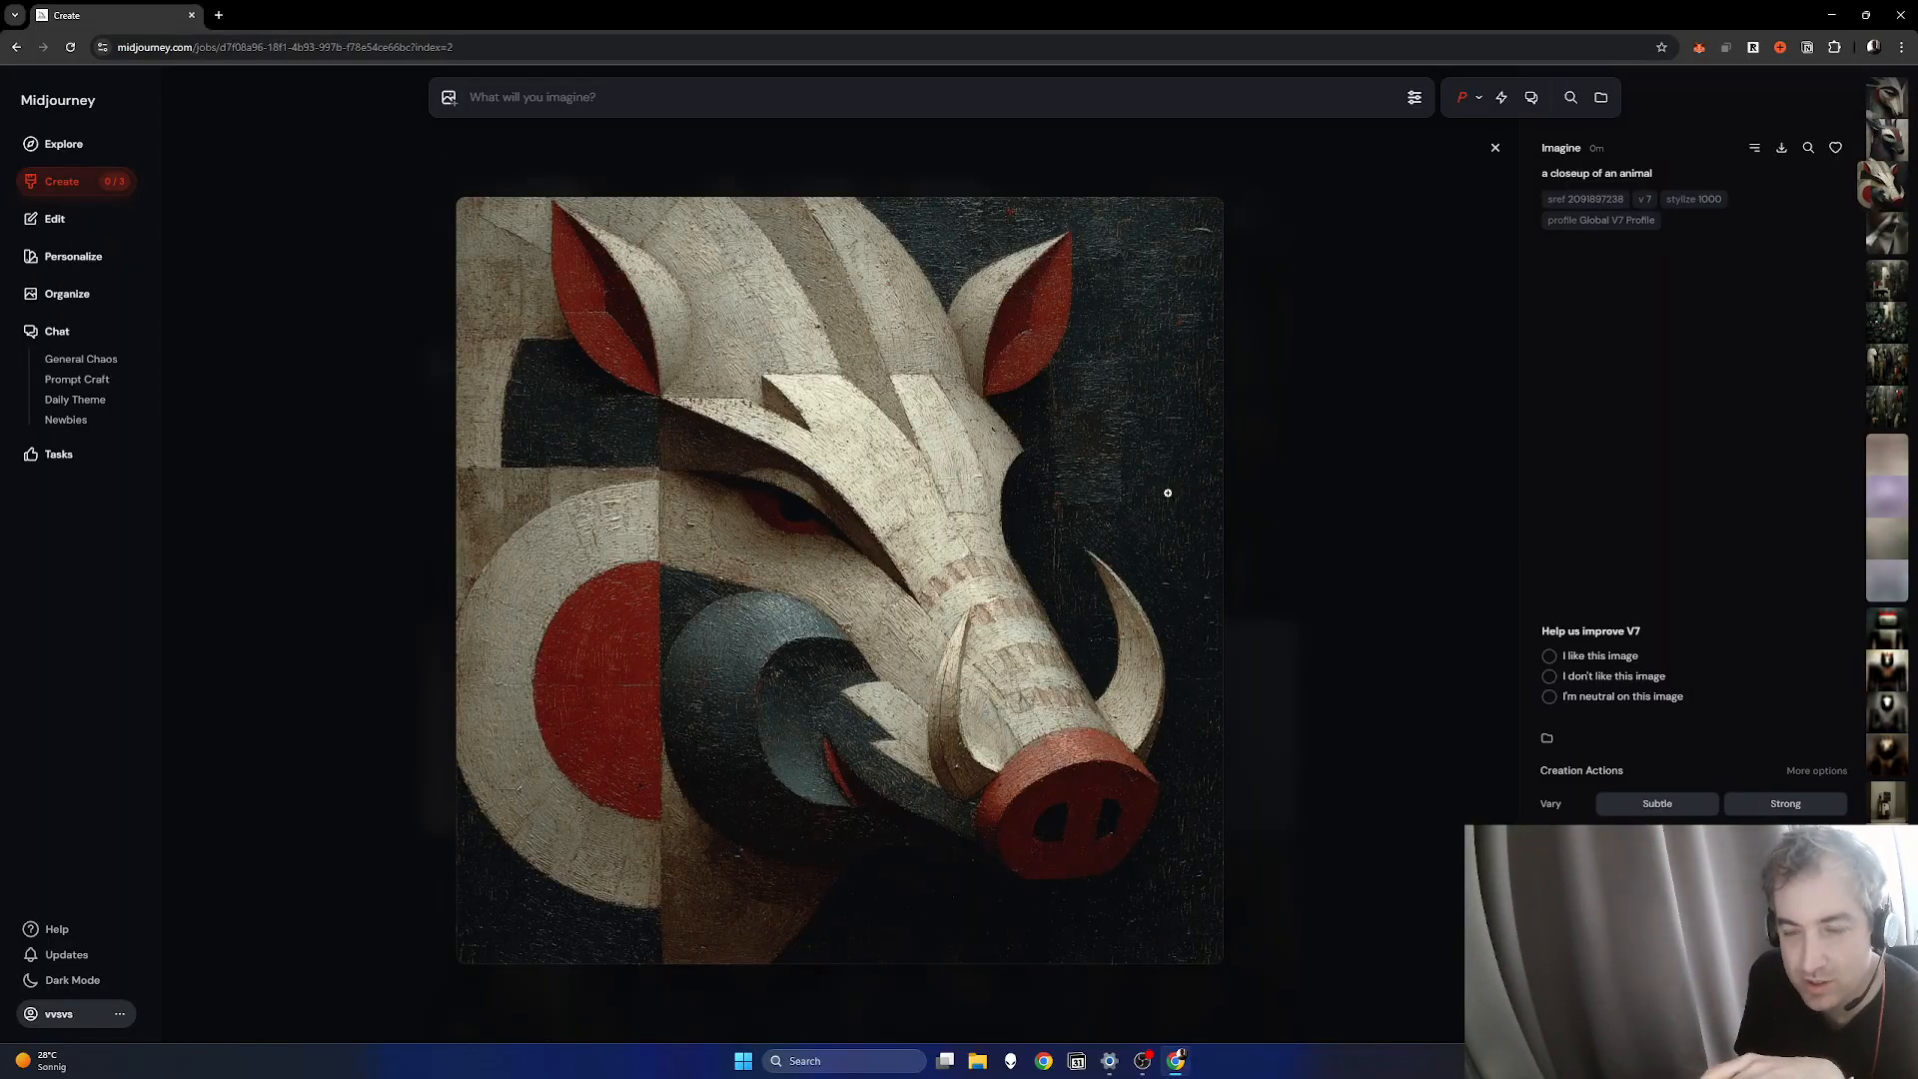
left_click(1412, 109)
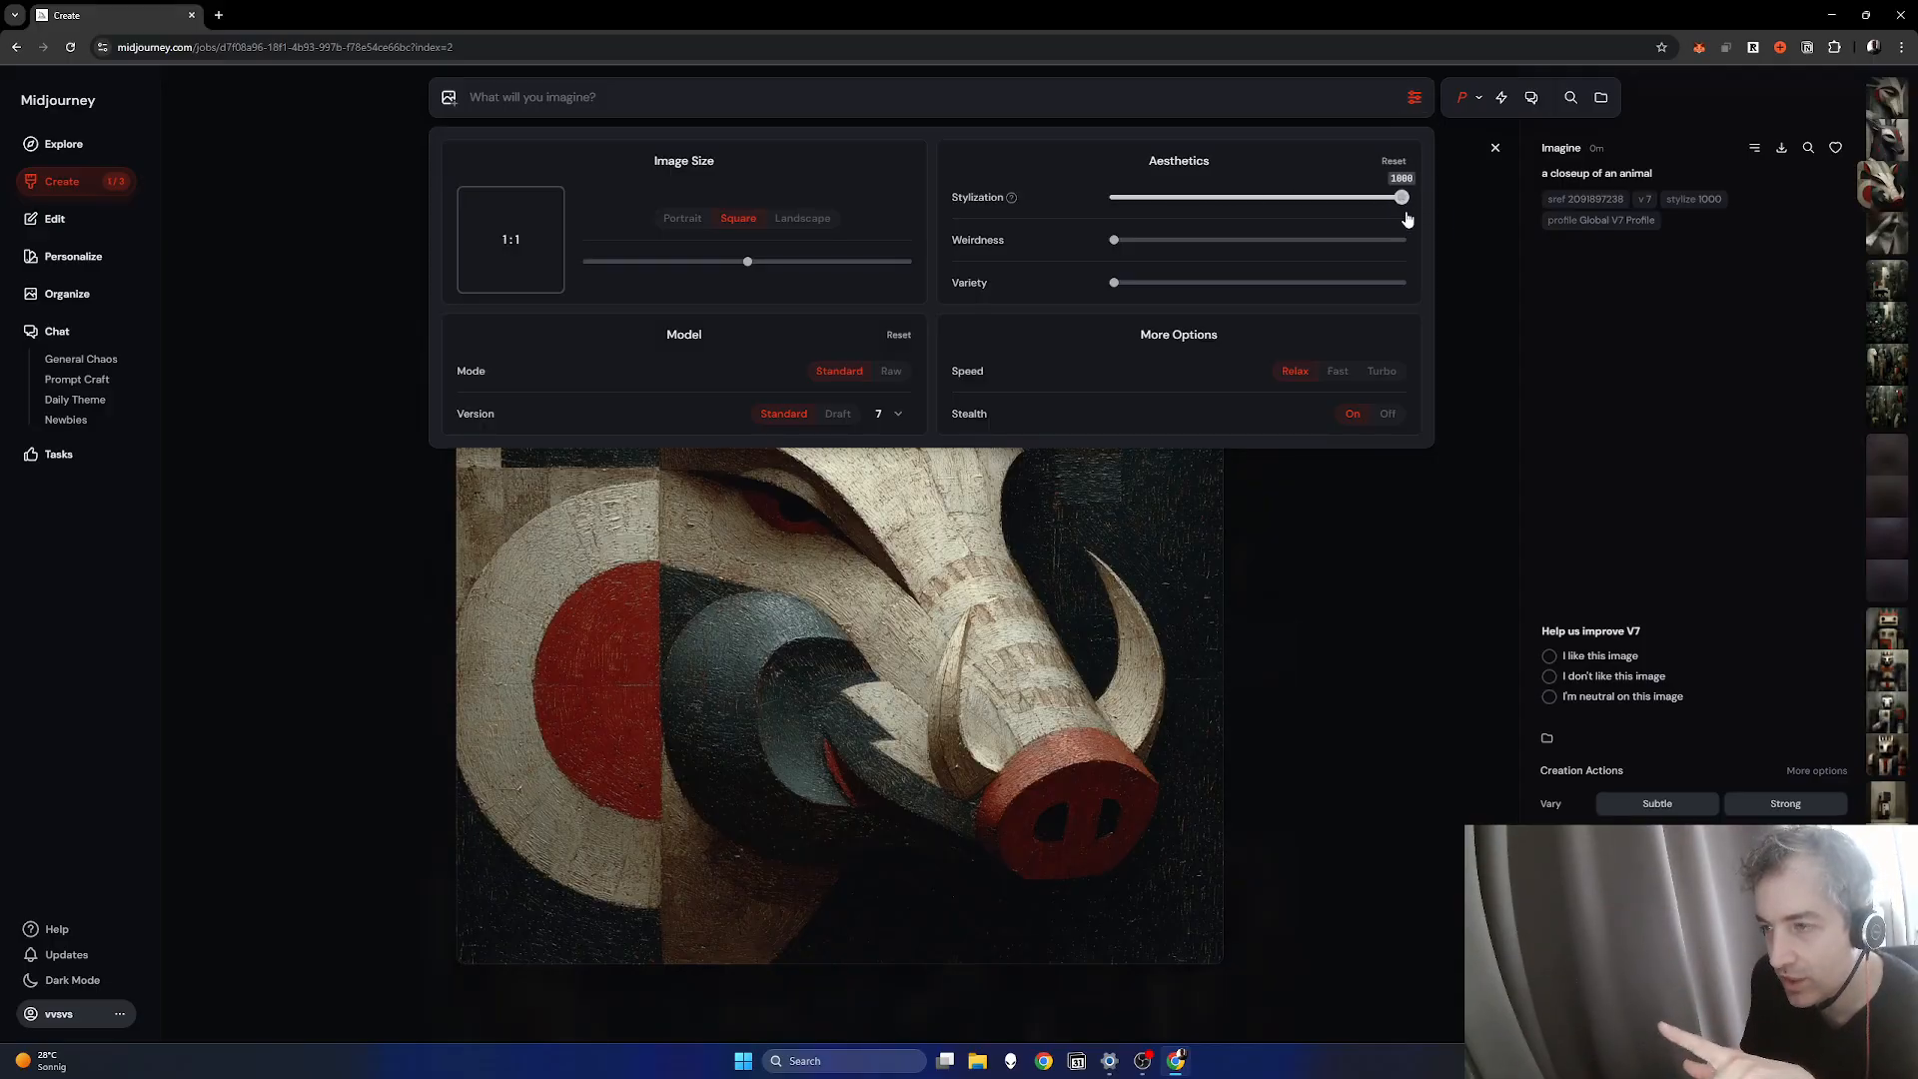
left_click(1321, 525)
Step: View the "a closeup of an animal" images again from the fourth backward, and return to the feed
key("Right")
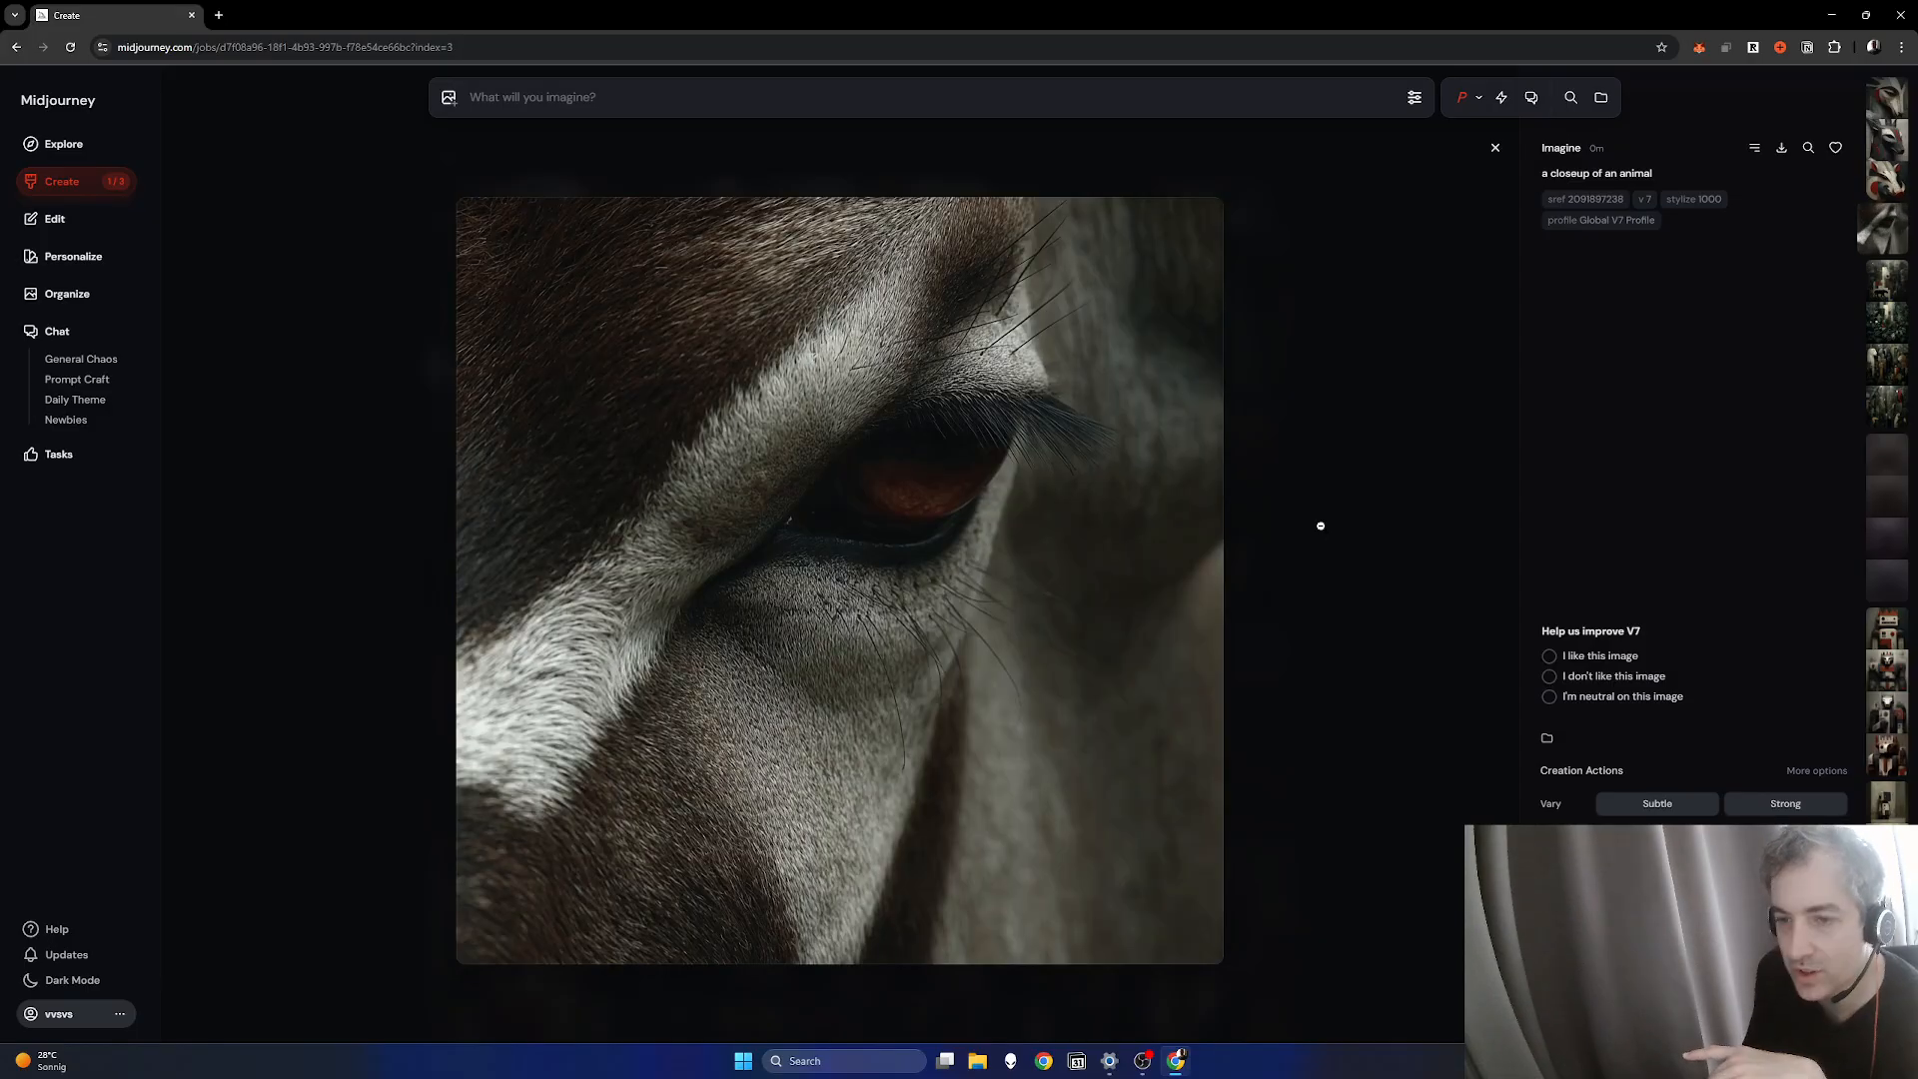
key("Left")
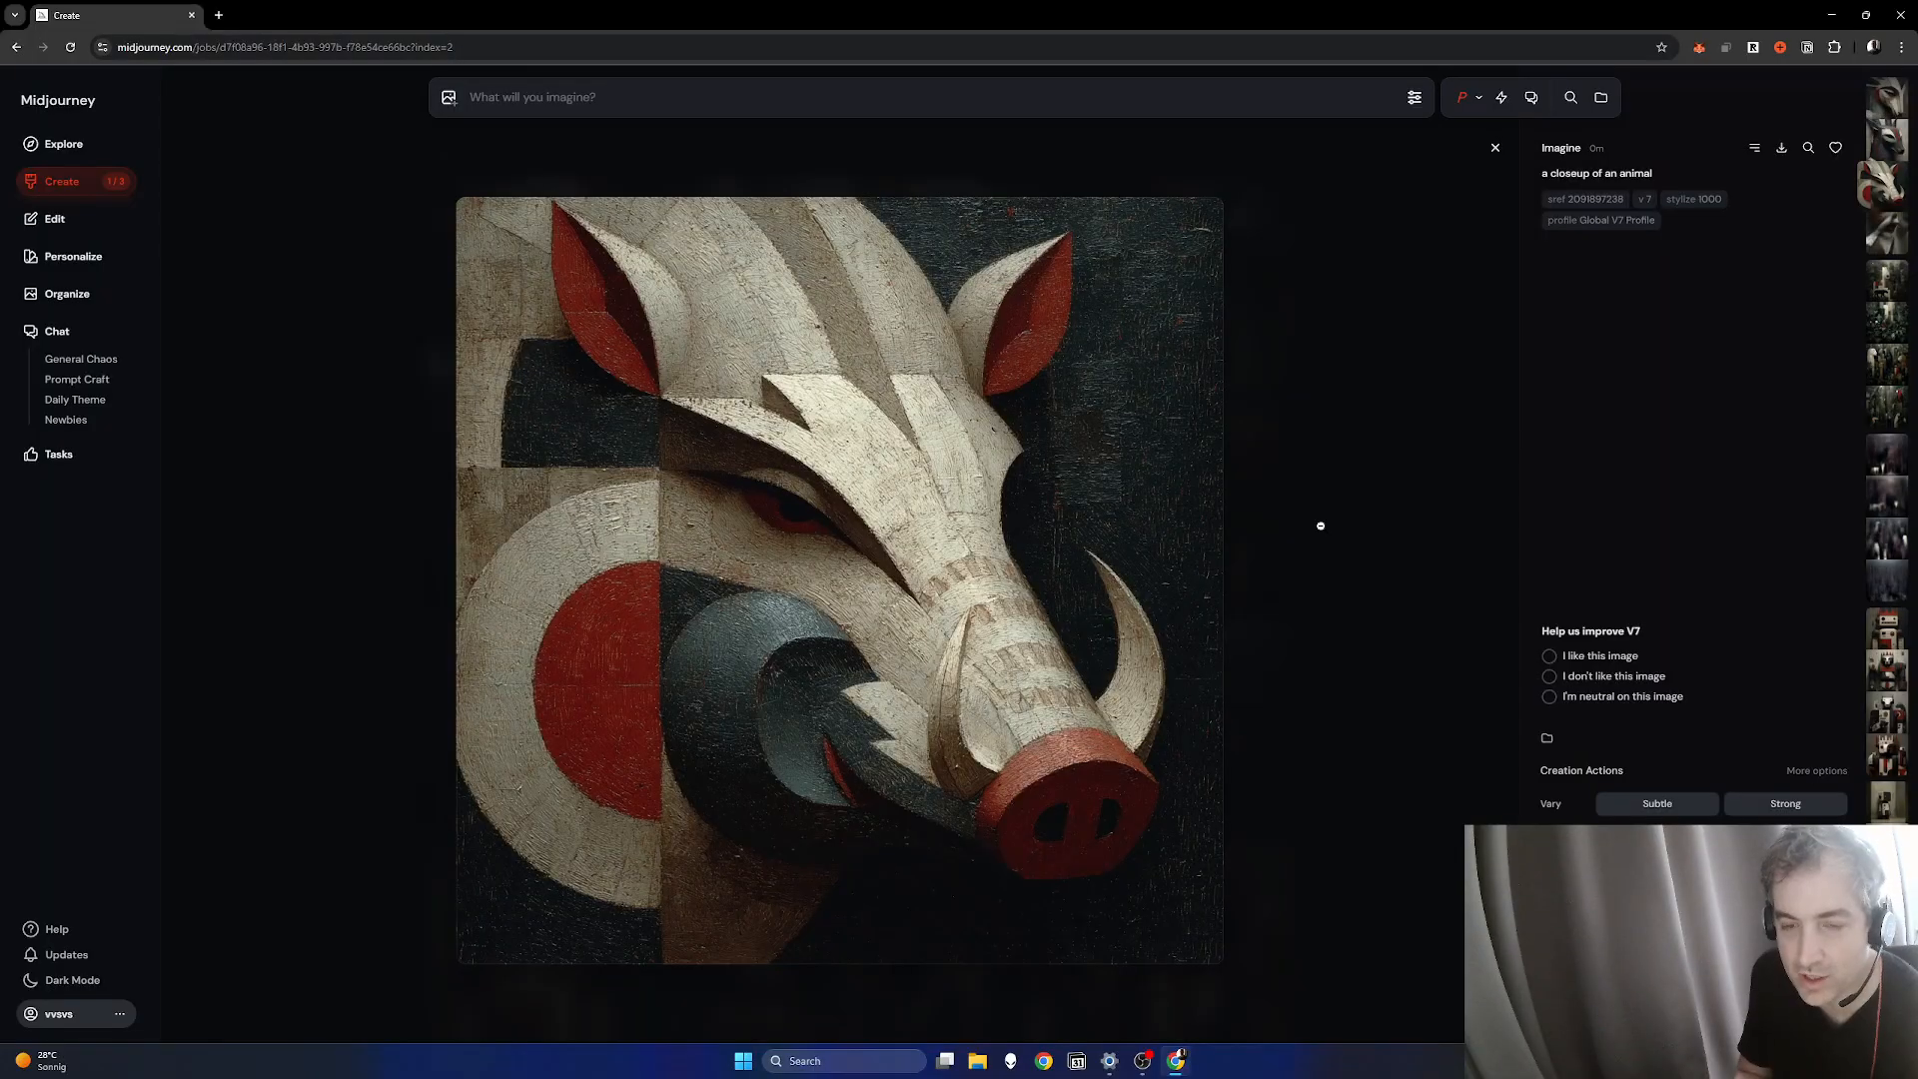
key("Left")
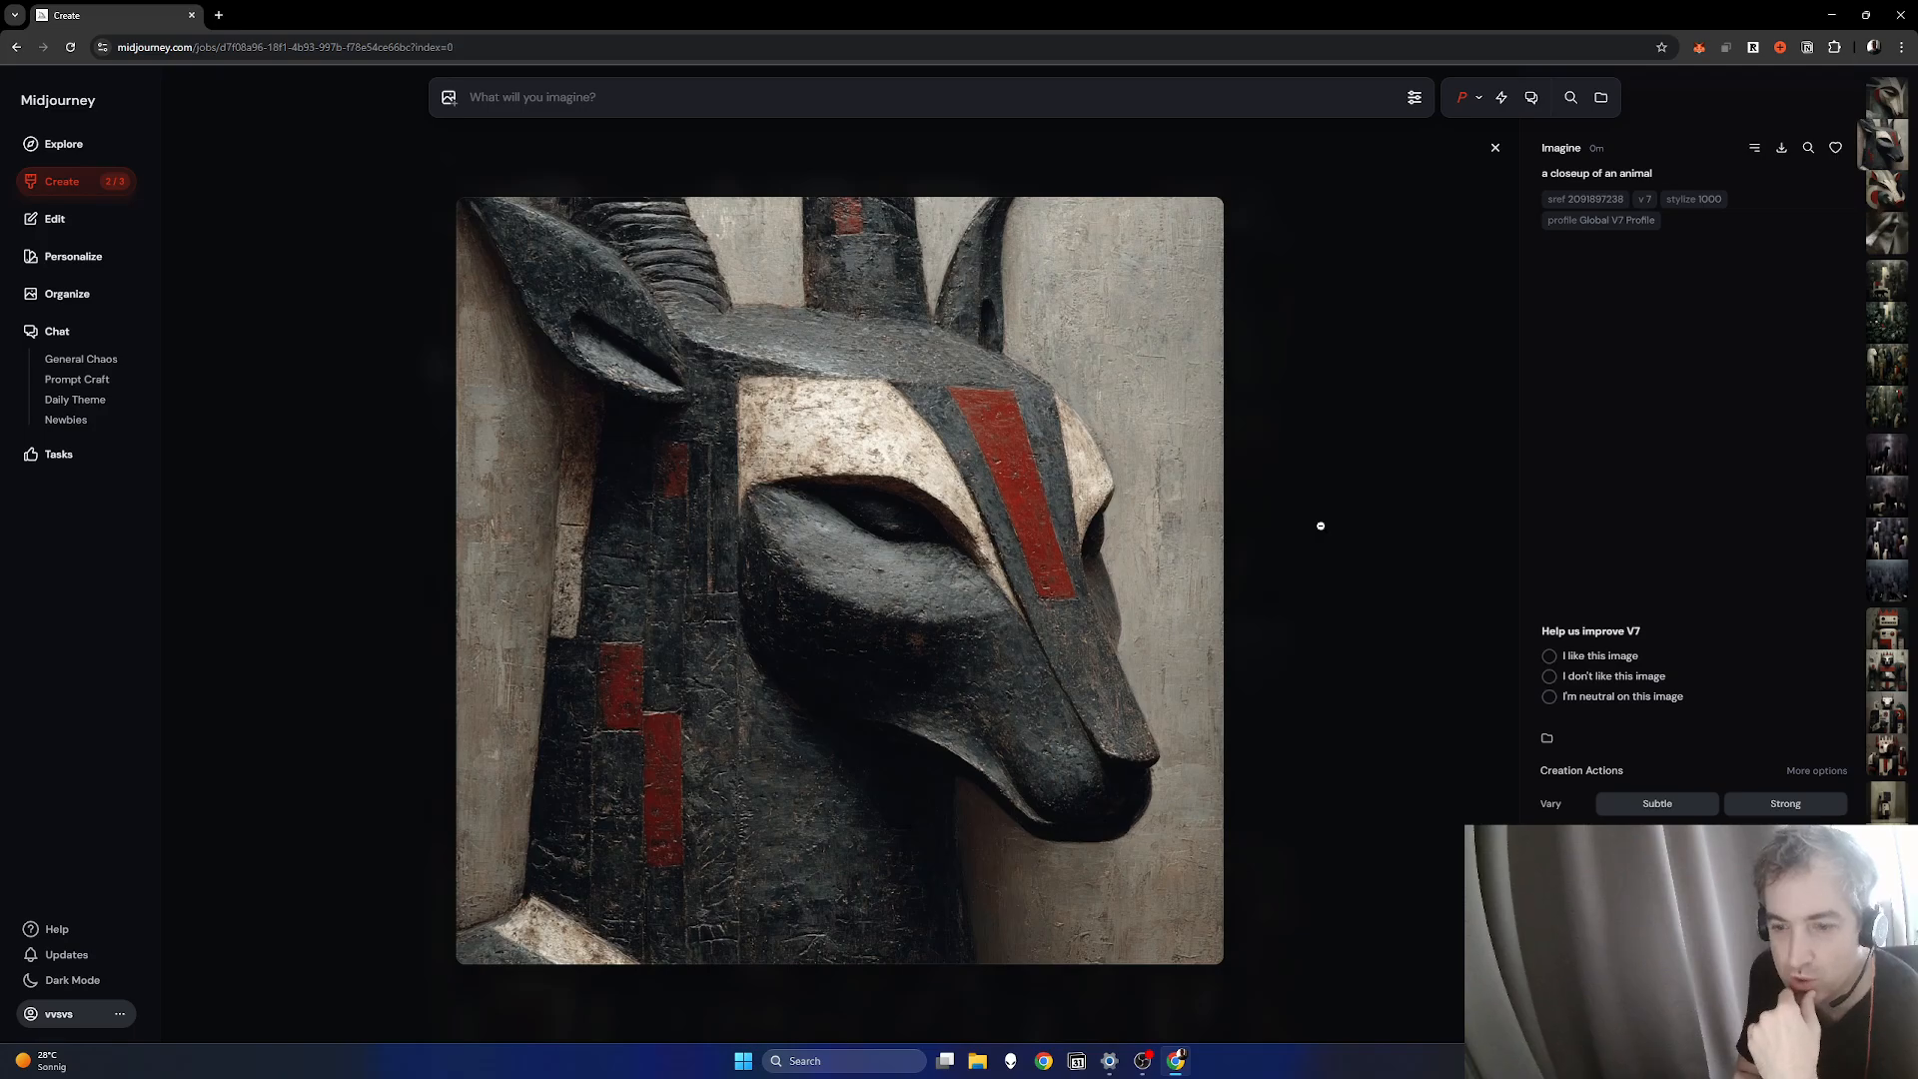
left_click(1317, 521)
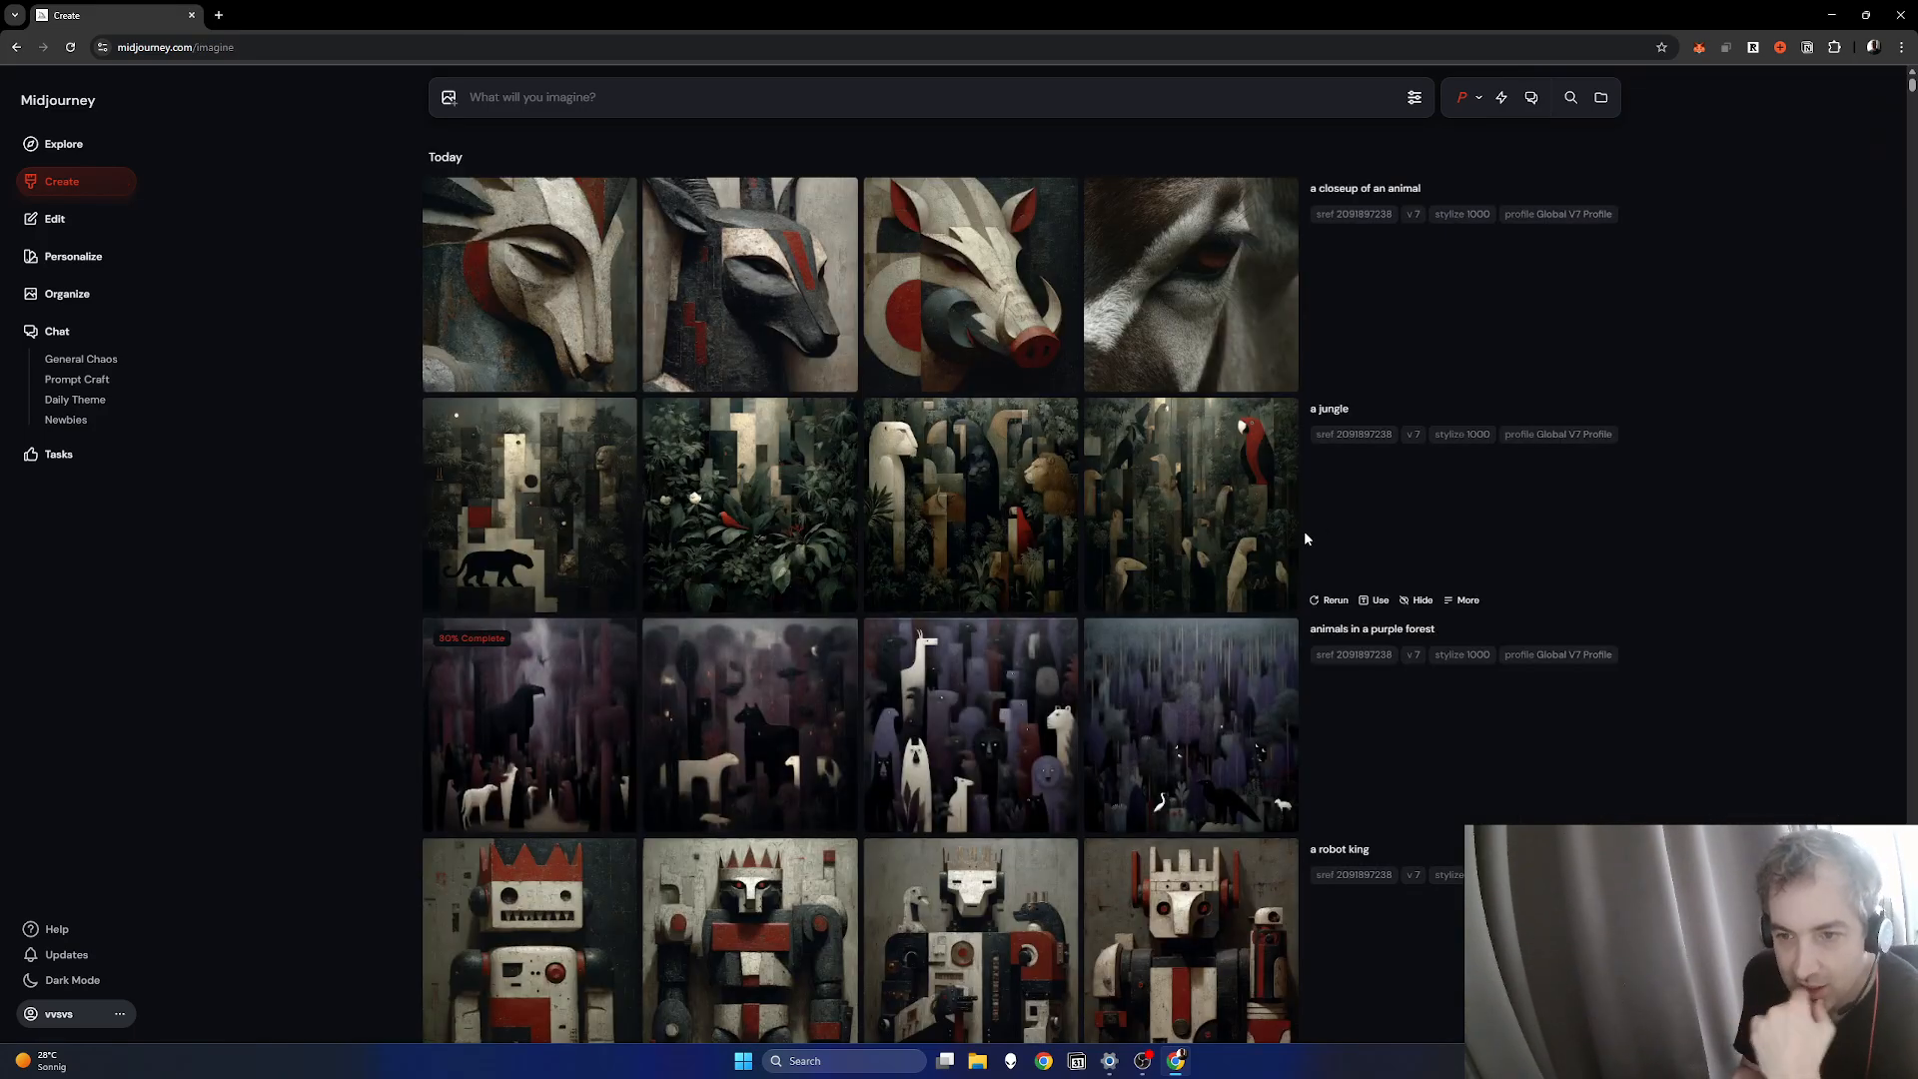
Step: View the "animals in a purple forest" images at full size from the fourth to the first, and return to the feed
scroll(1225, 721, "down", 2)
scroll(1224, 721, "down", 1)
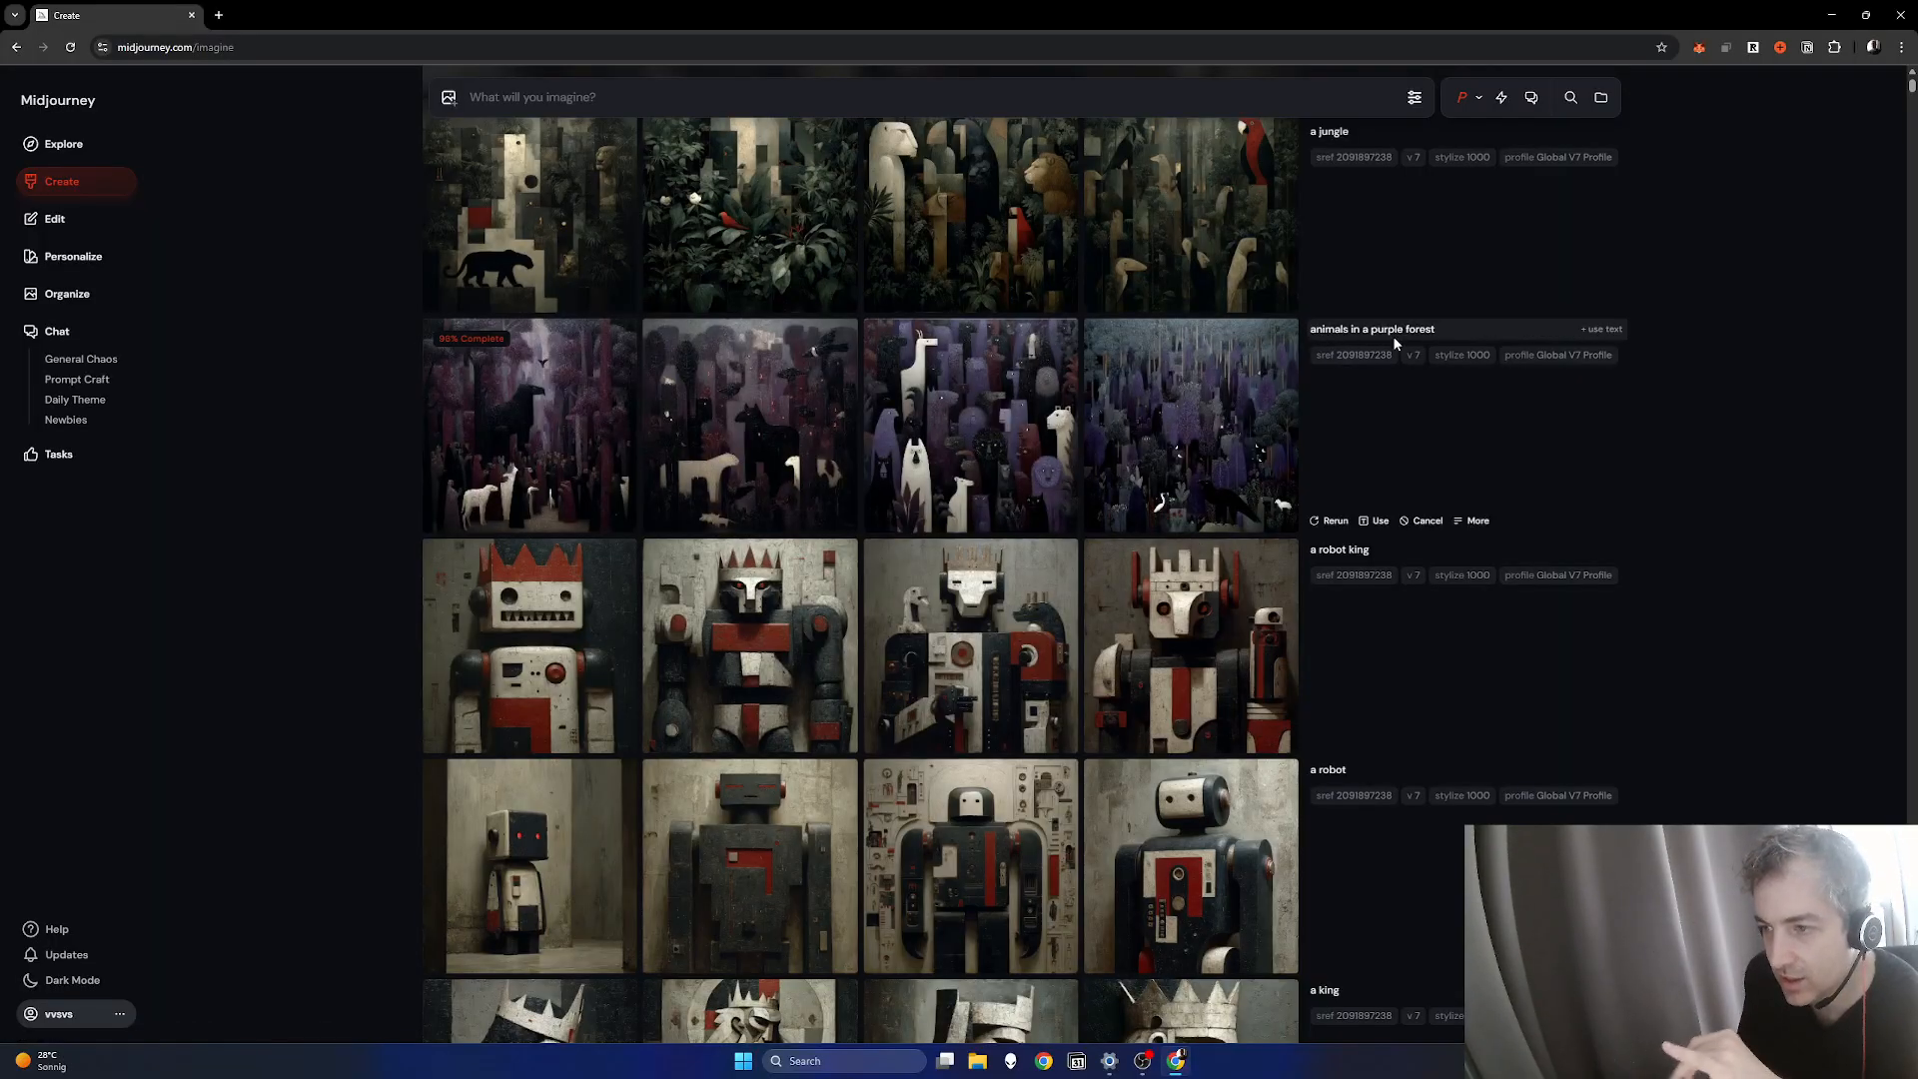
left_click(1237, 385)
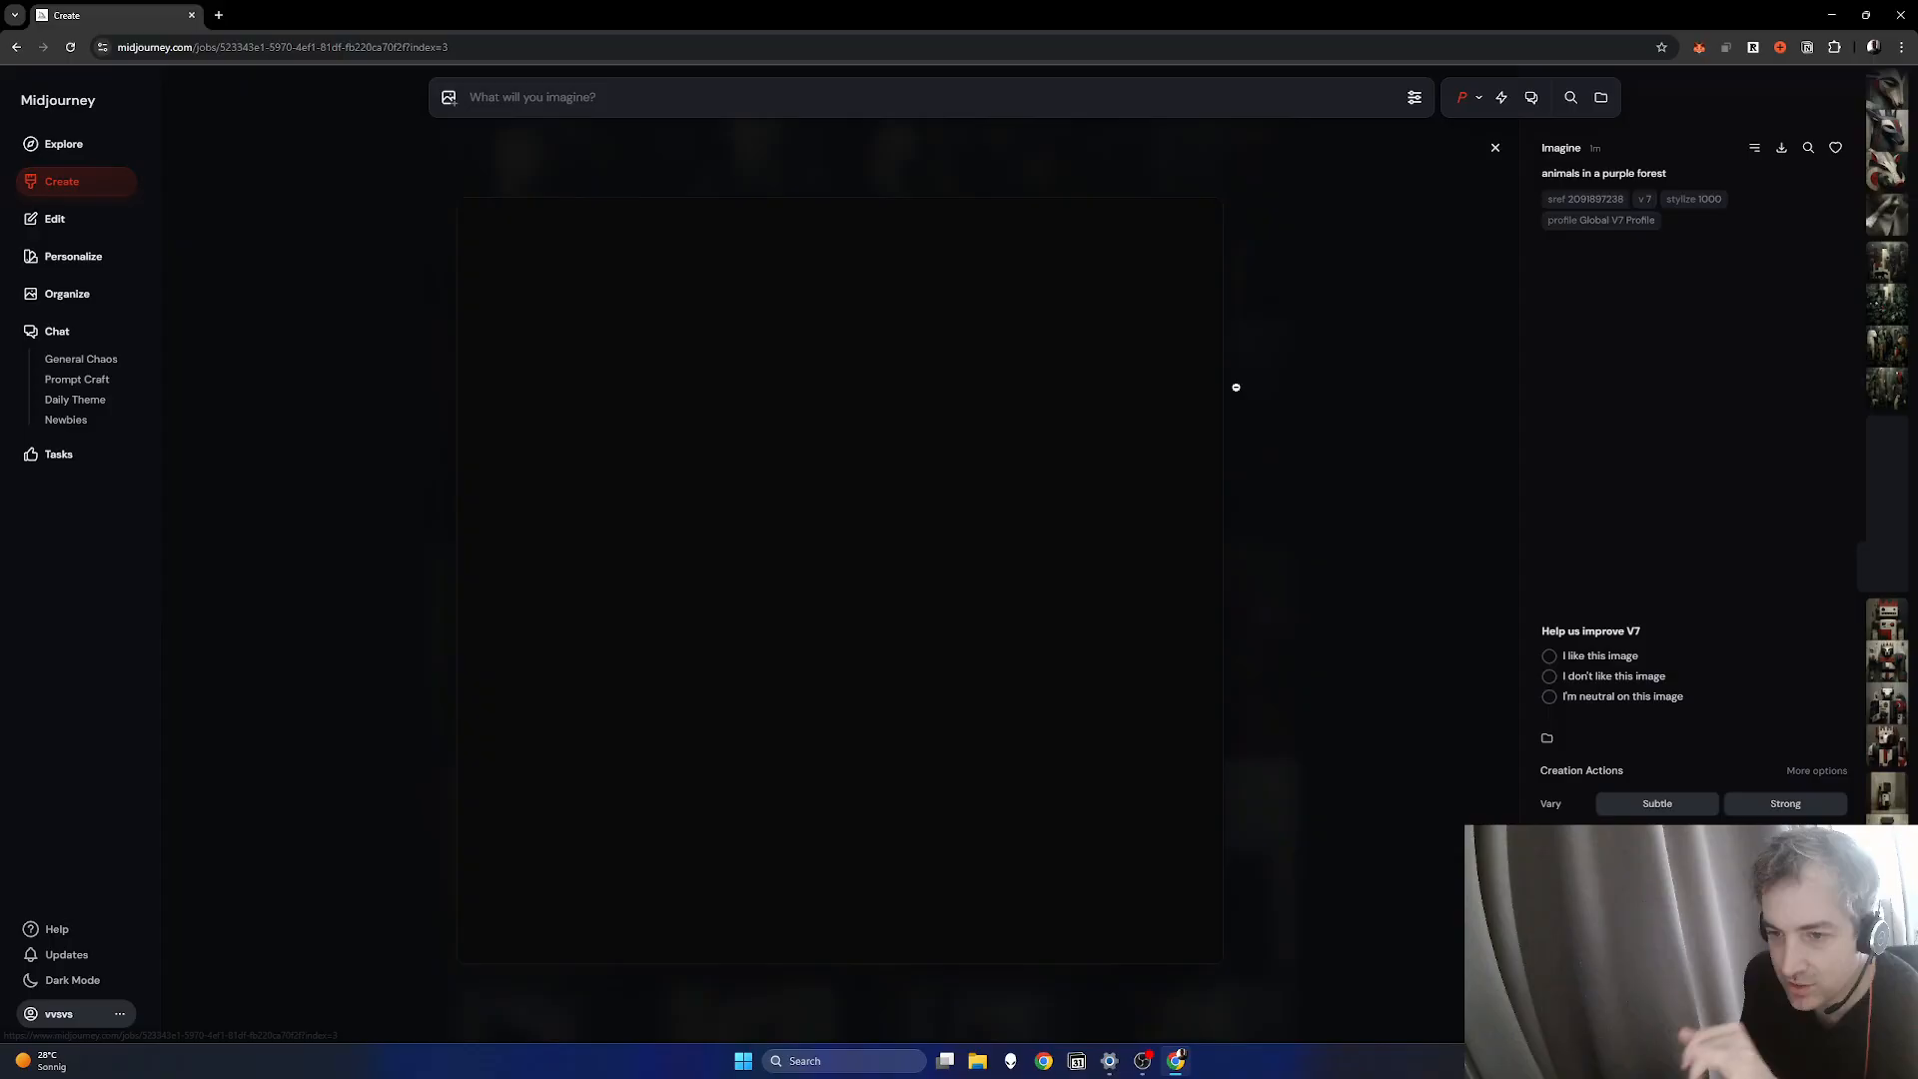
key("Left")
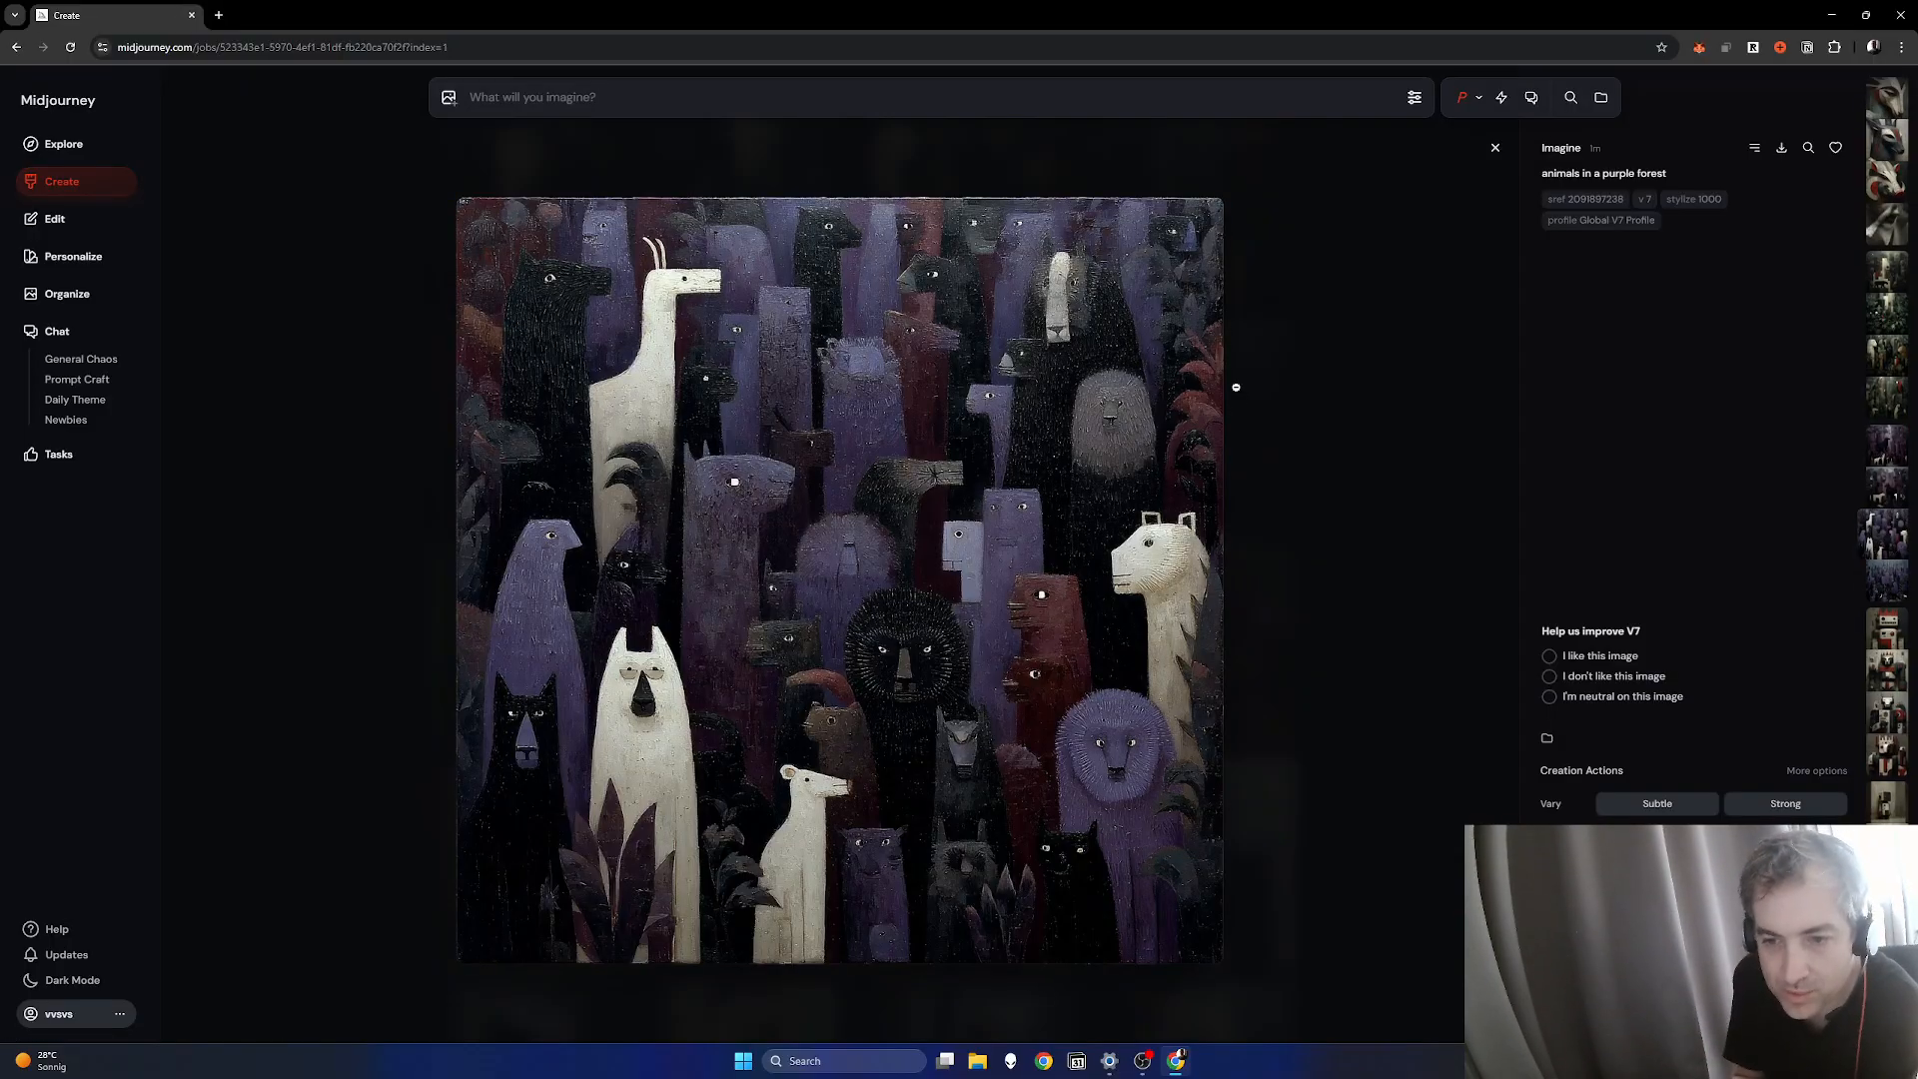
key("Left")
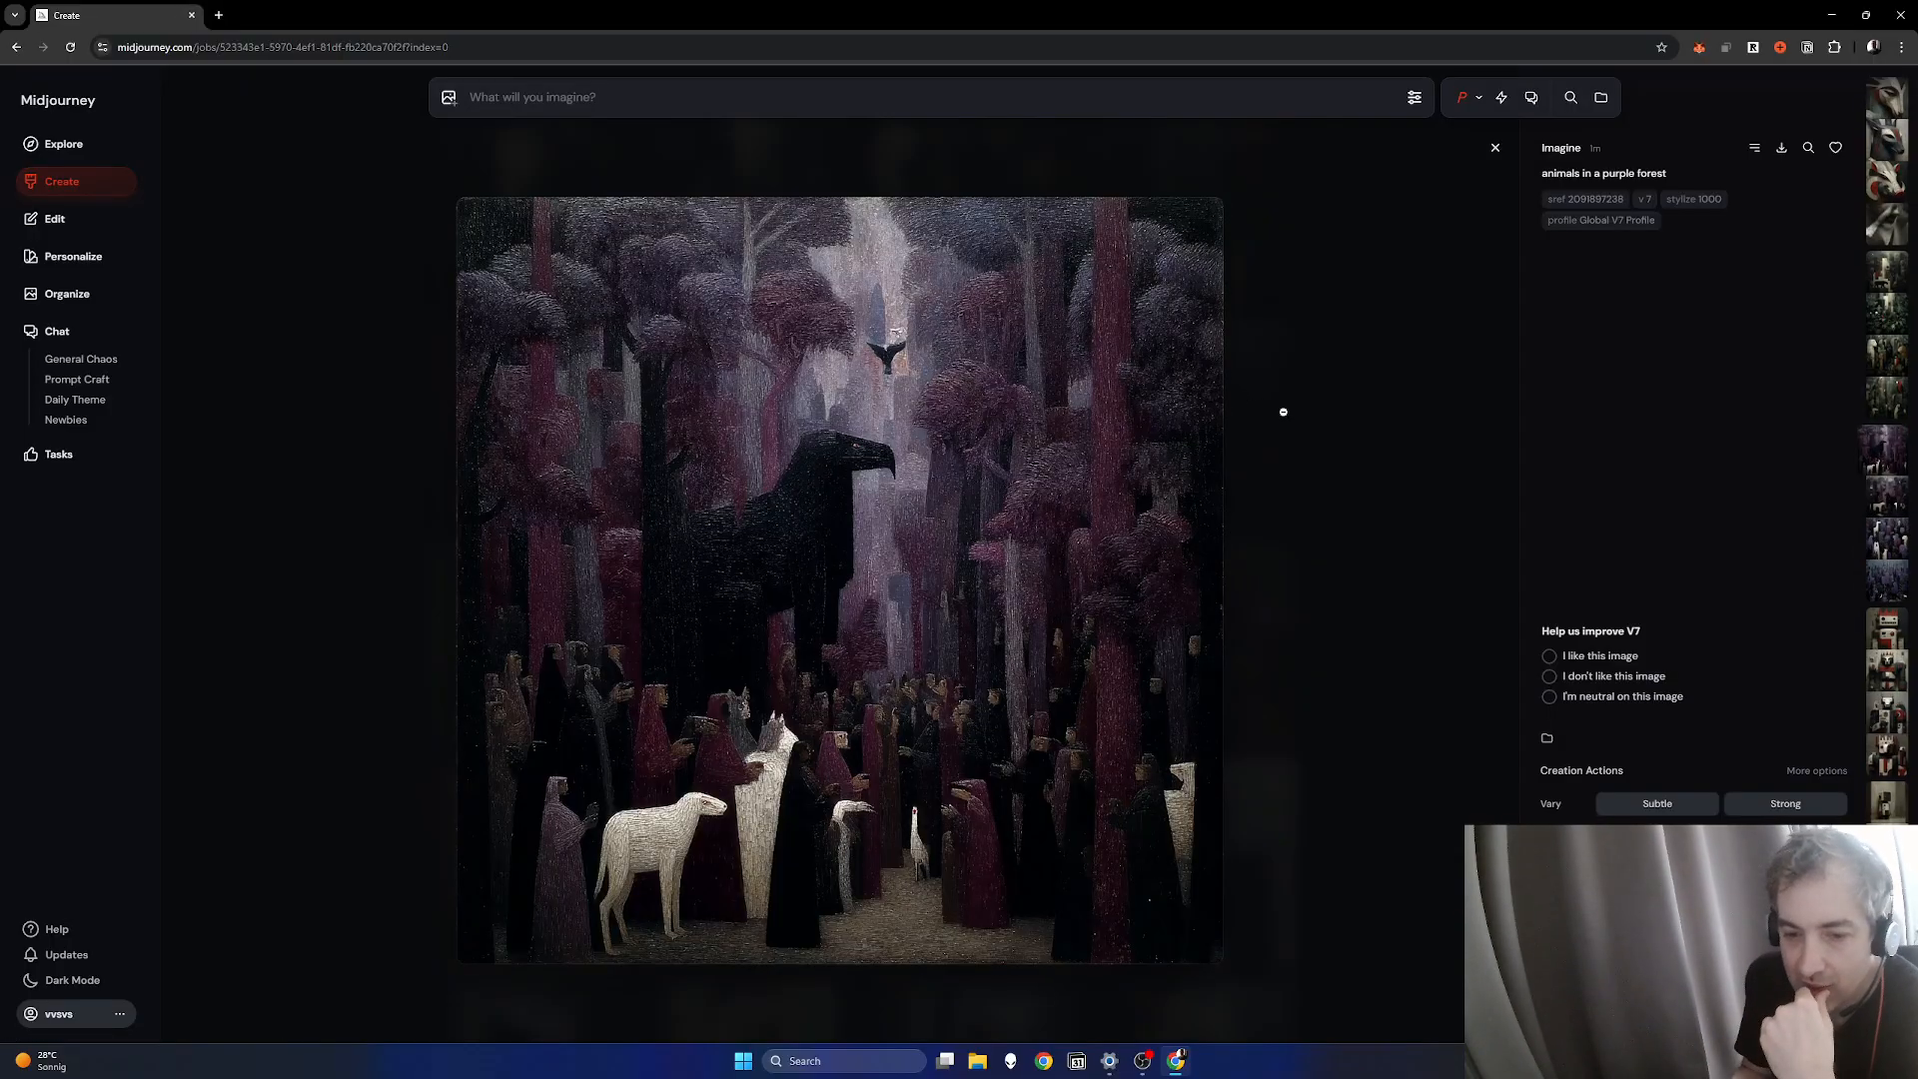
key("Escape")
Step: View the "a robot" images at full size from the fourth back to the first, and return to the feed
scroll(1206, 564, "down", 3)
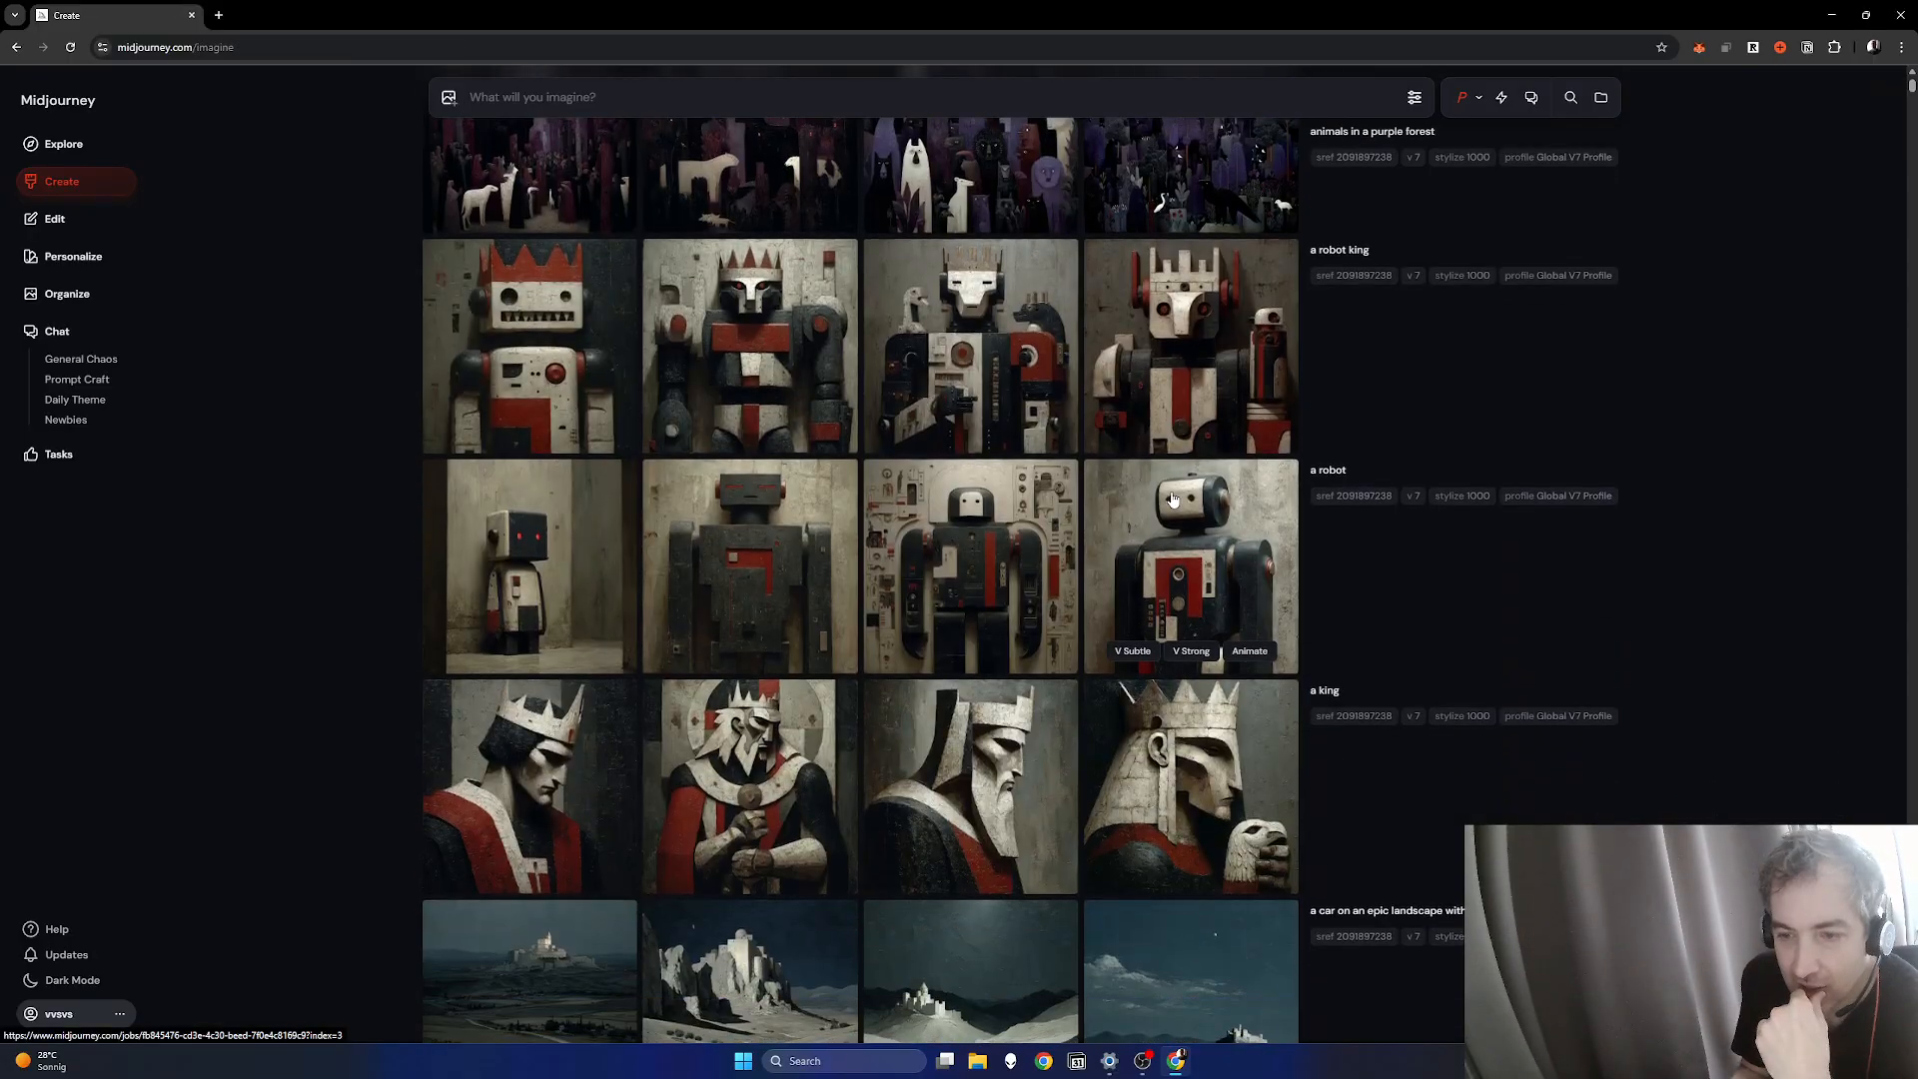
left_click(1207, 564)
key("Left")
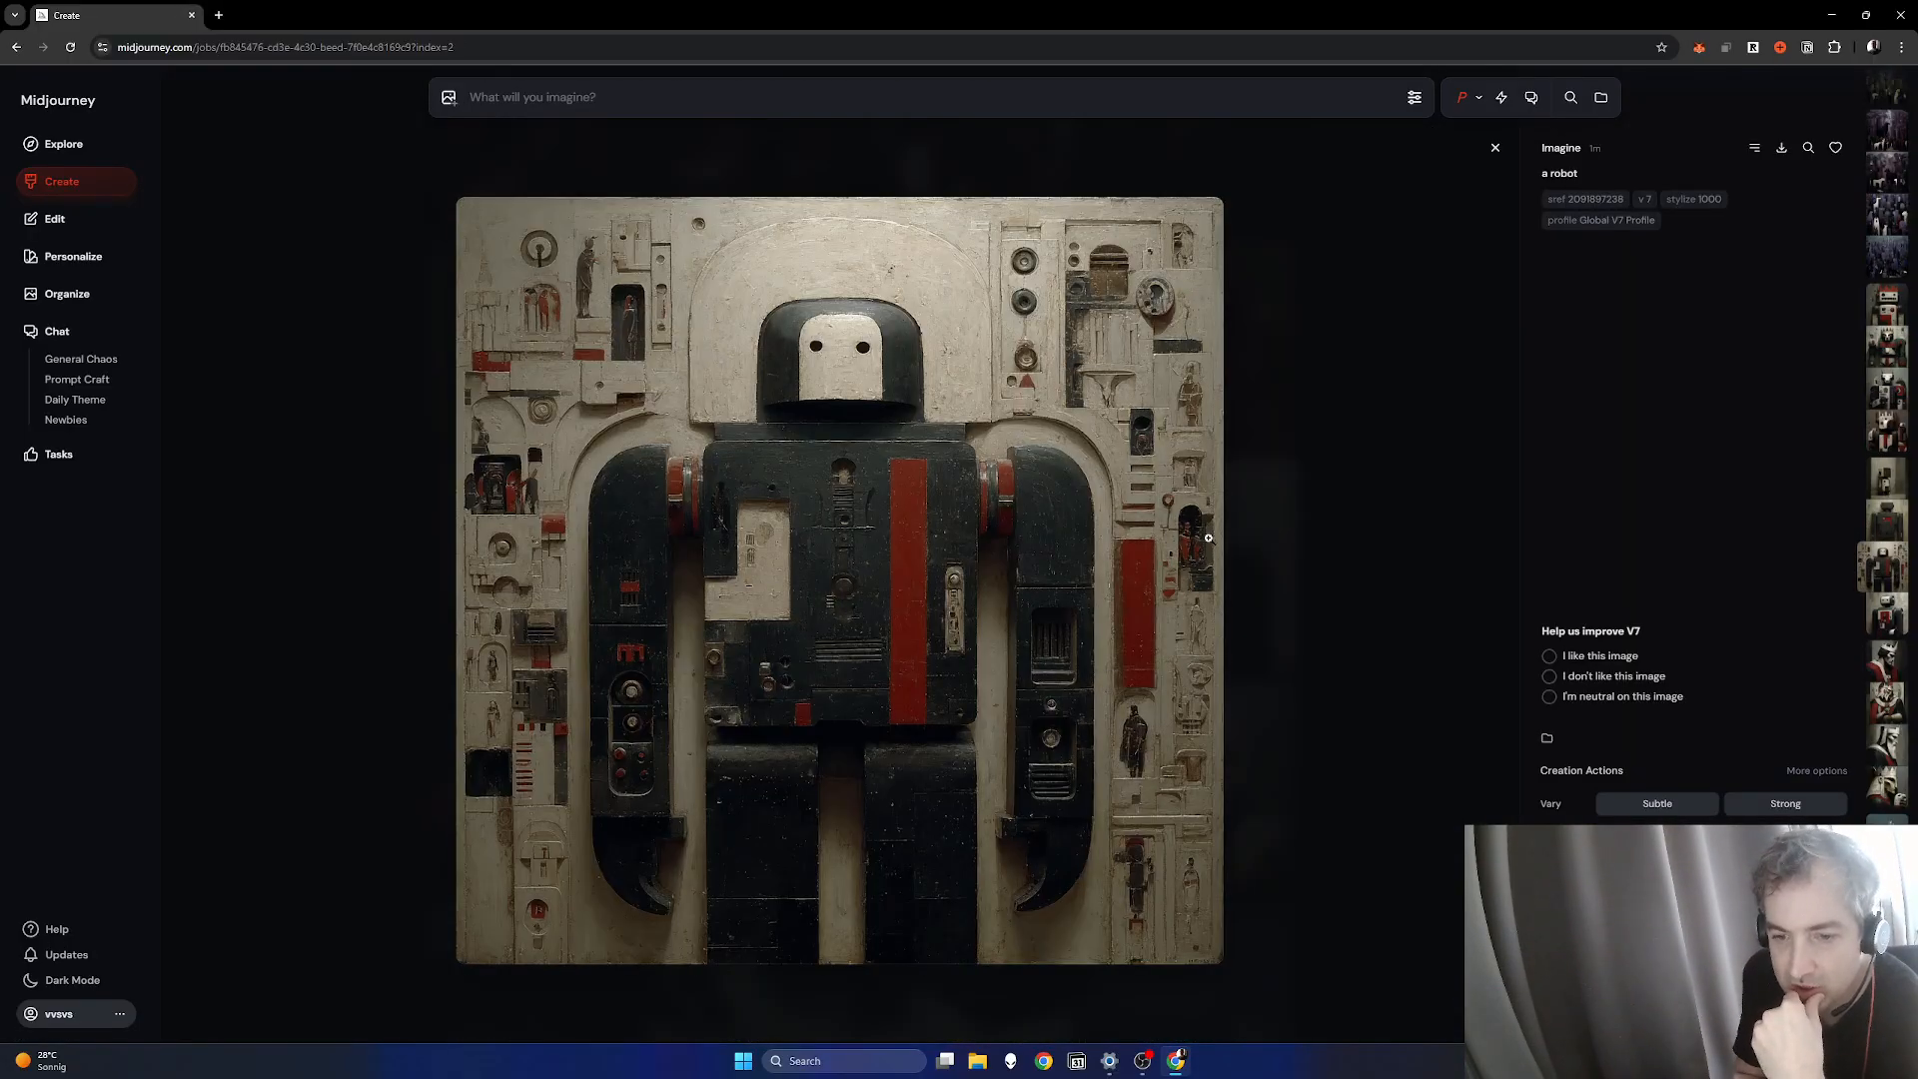
key("Left")
key("Left")
key("Left")
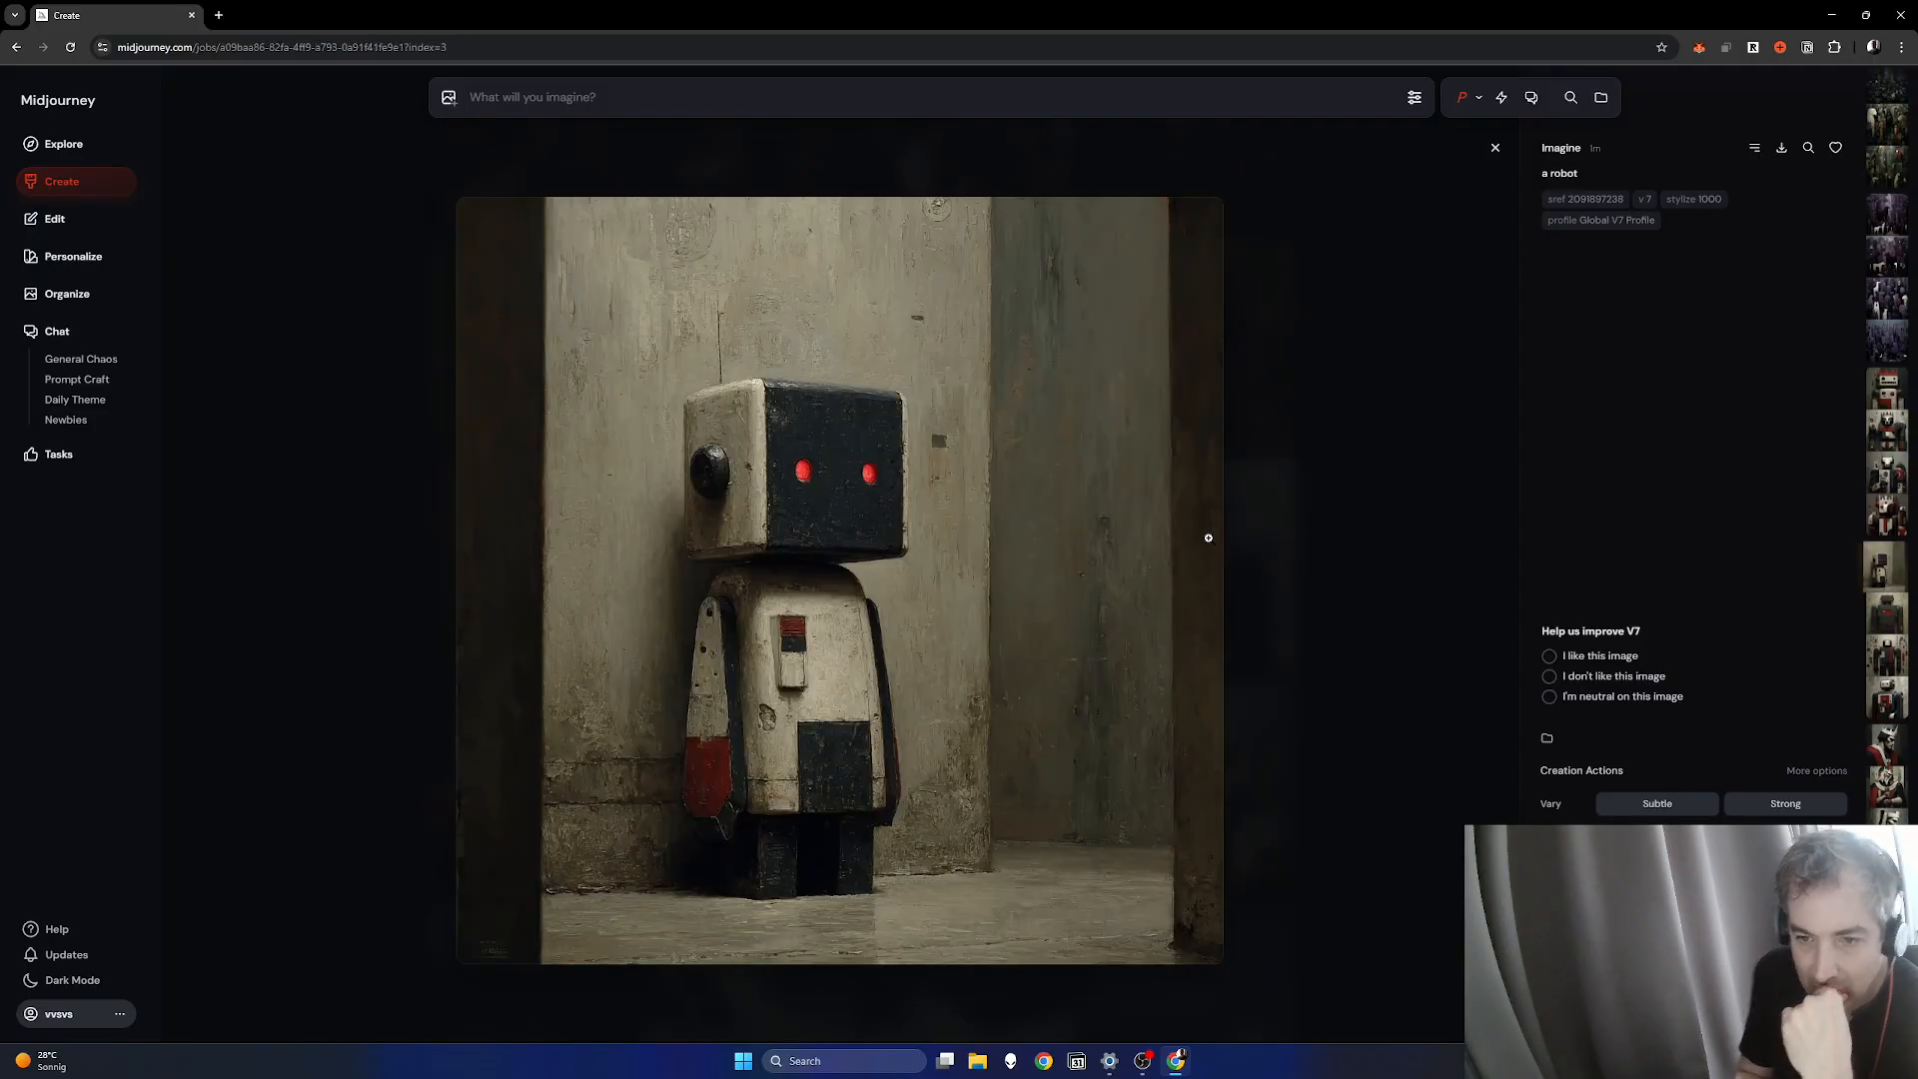
key("Escape")
Step: Review the feed of generated images down to the "closeup of a flower" set, and return to the newest results
scroll(1388, 549, "up", 5)
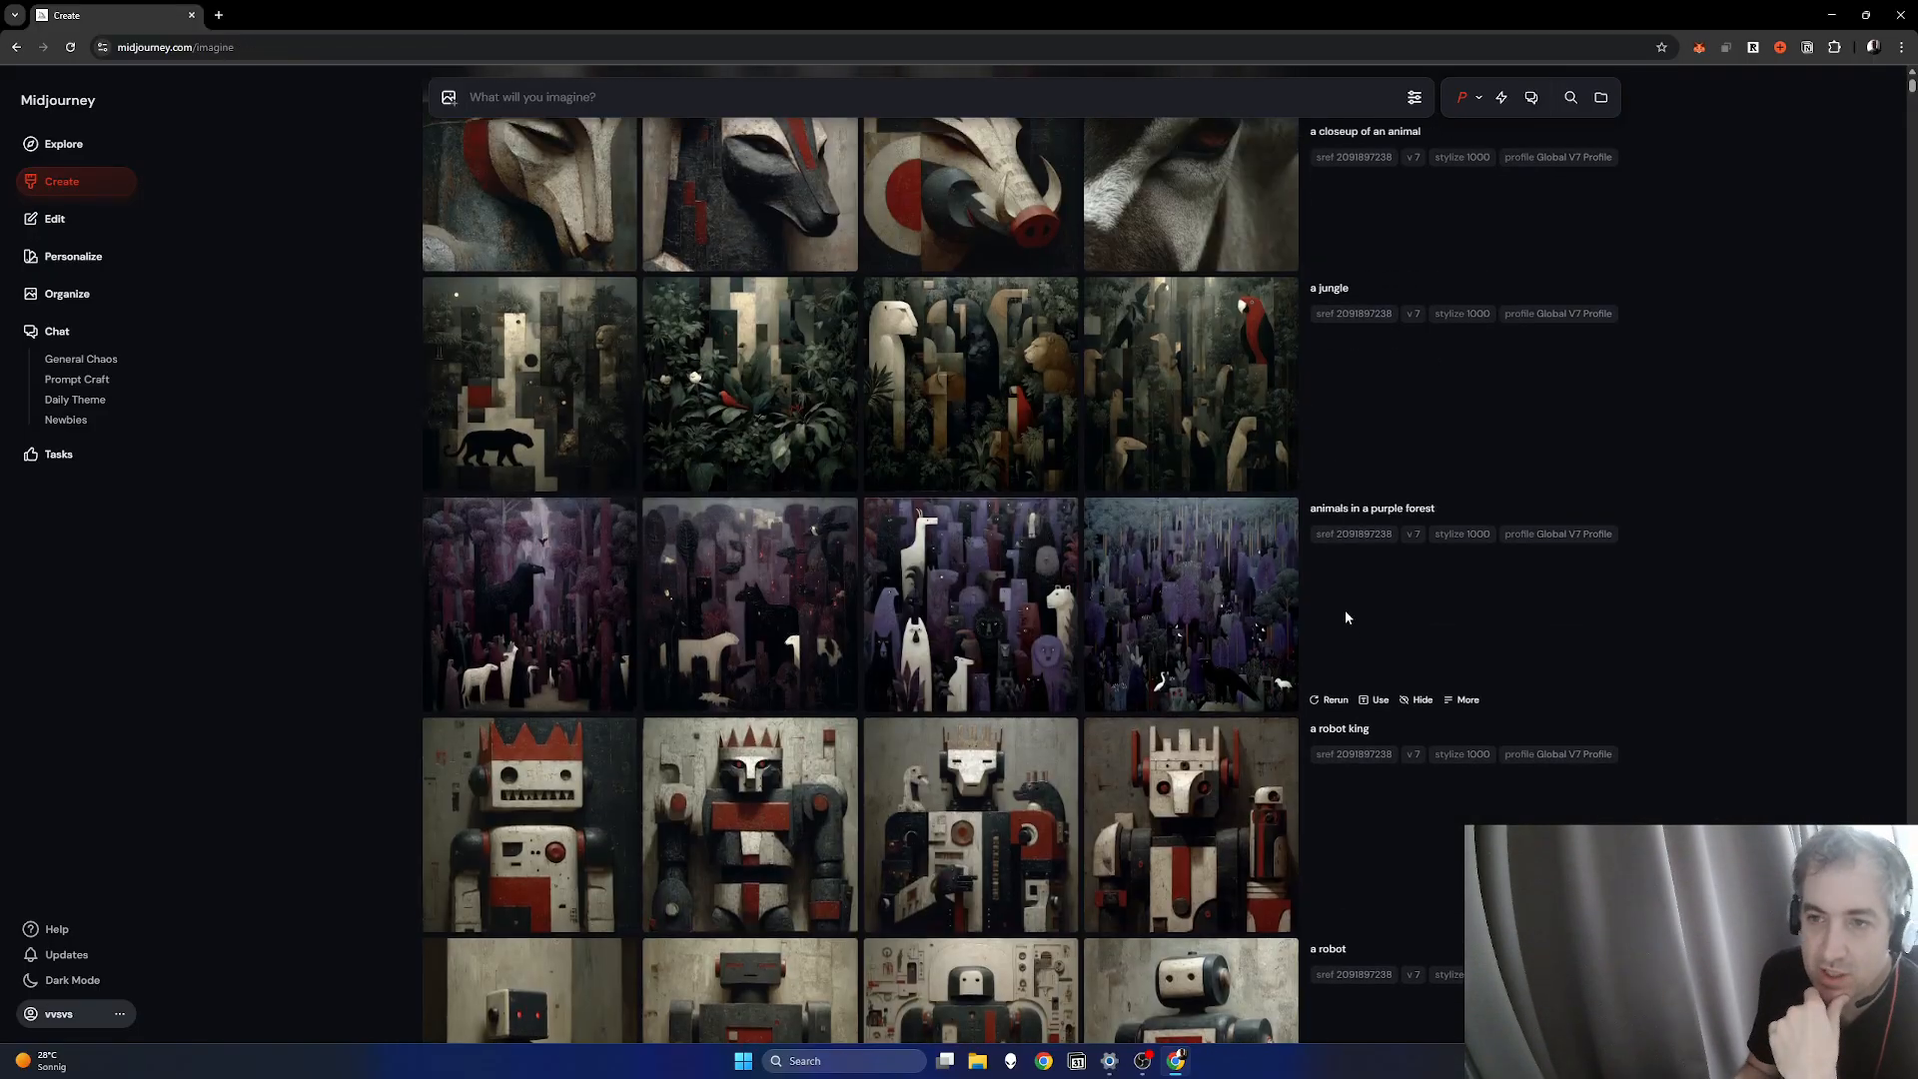
scroll(1243, 596, "down", 20)
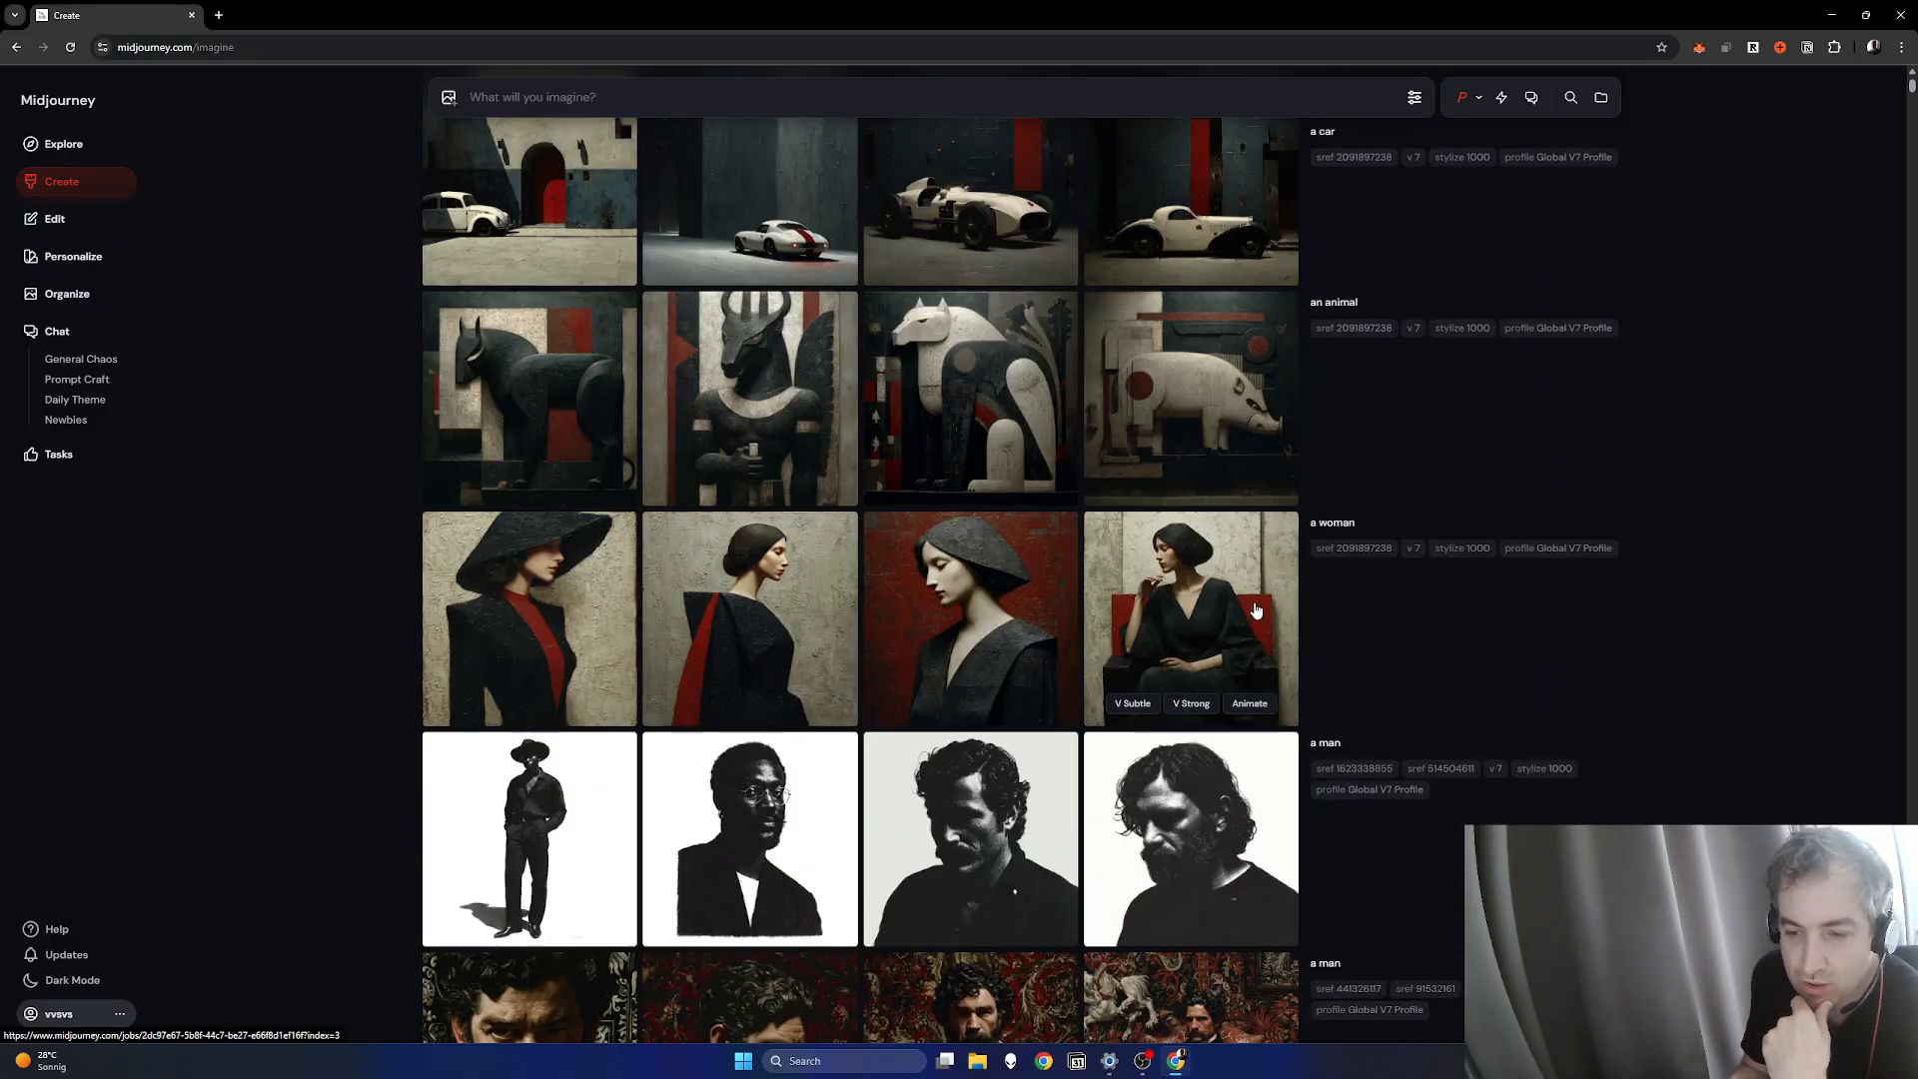
scroll(1293, 765, "down", 14)
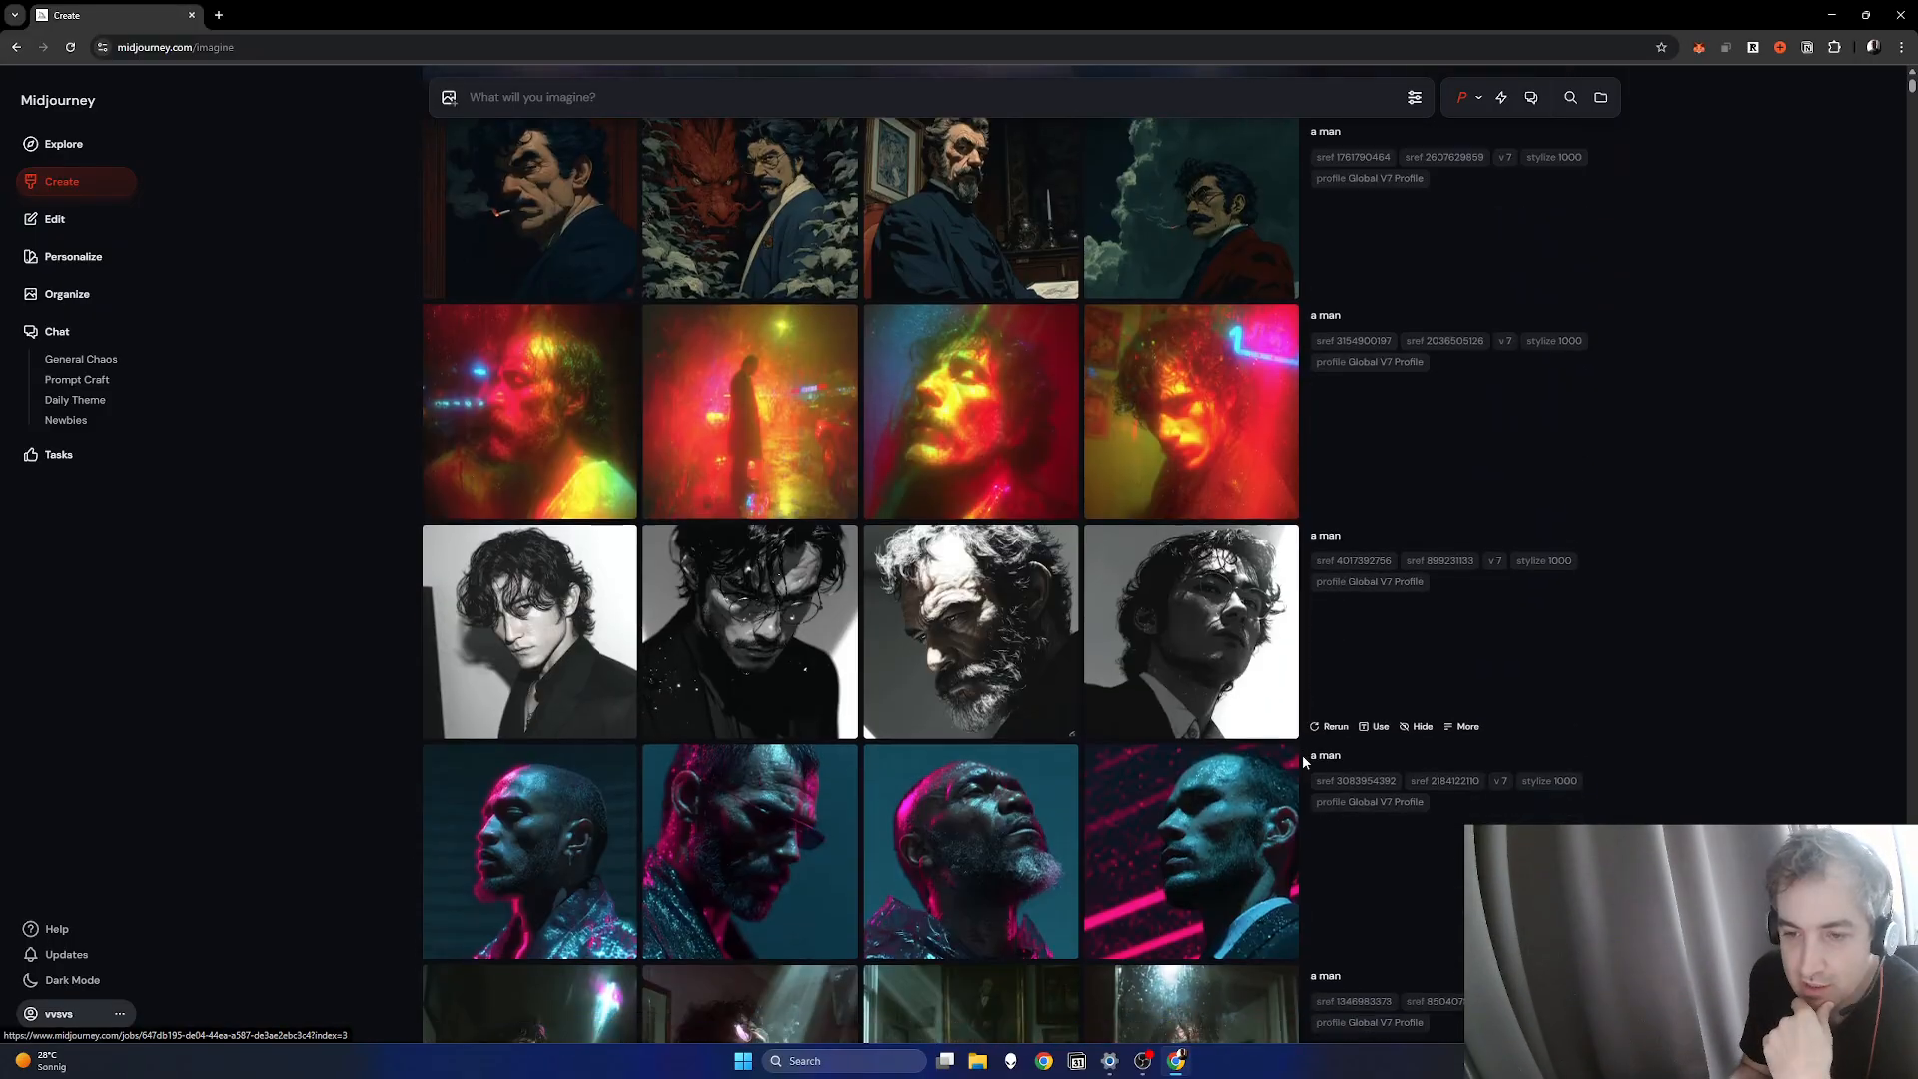
scroll(1328, 729, "down", 10)
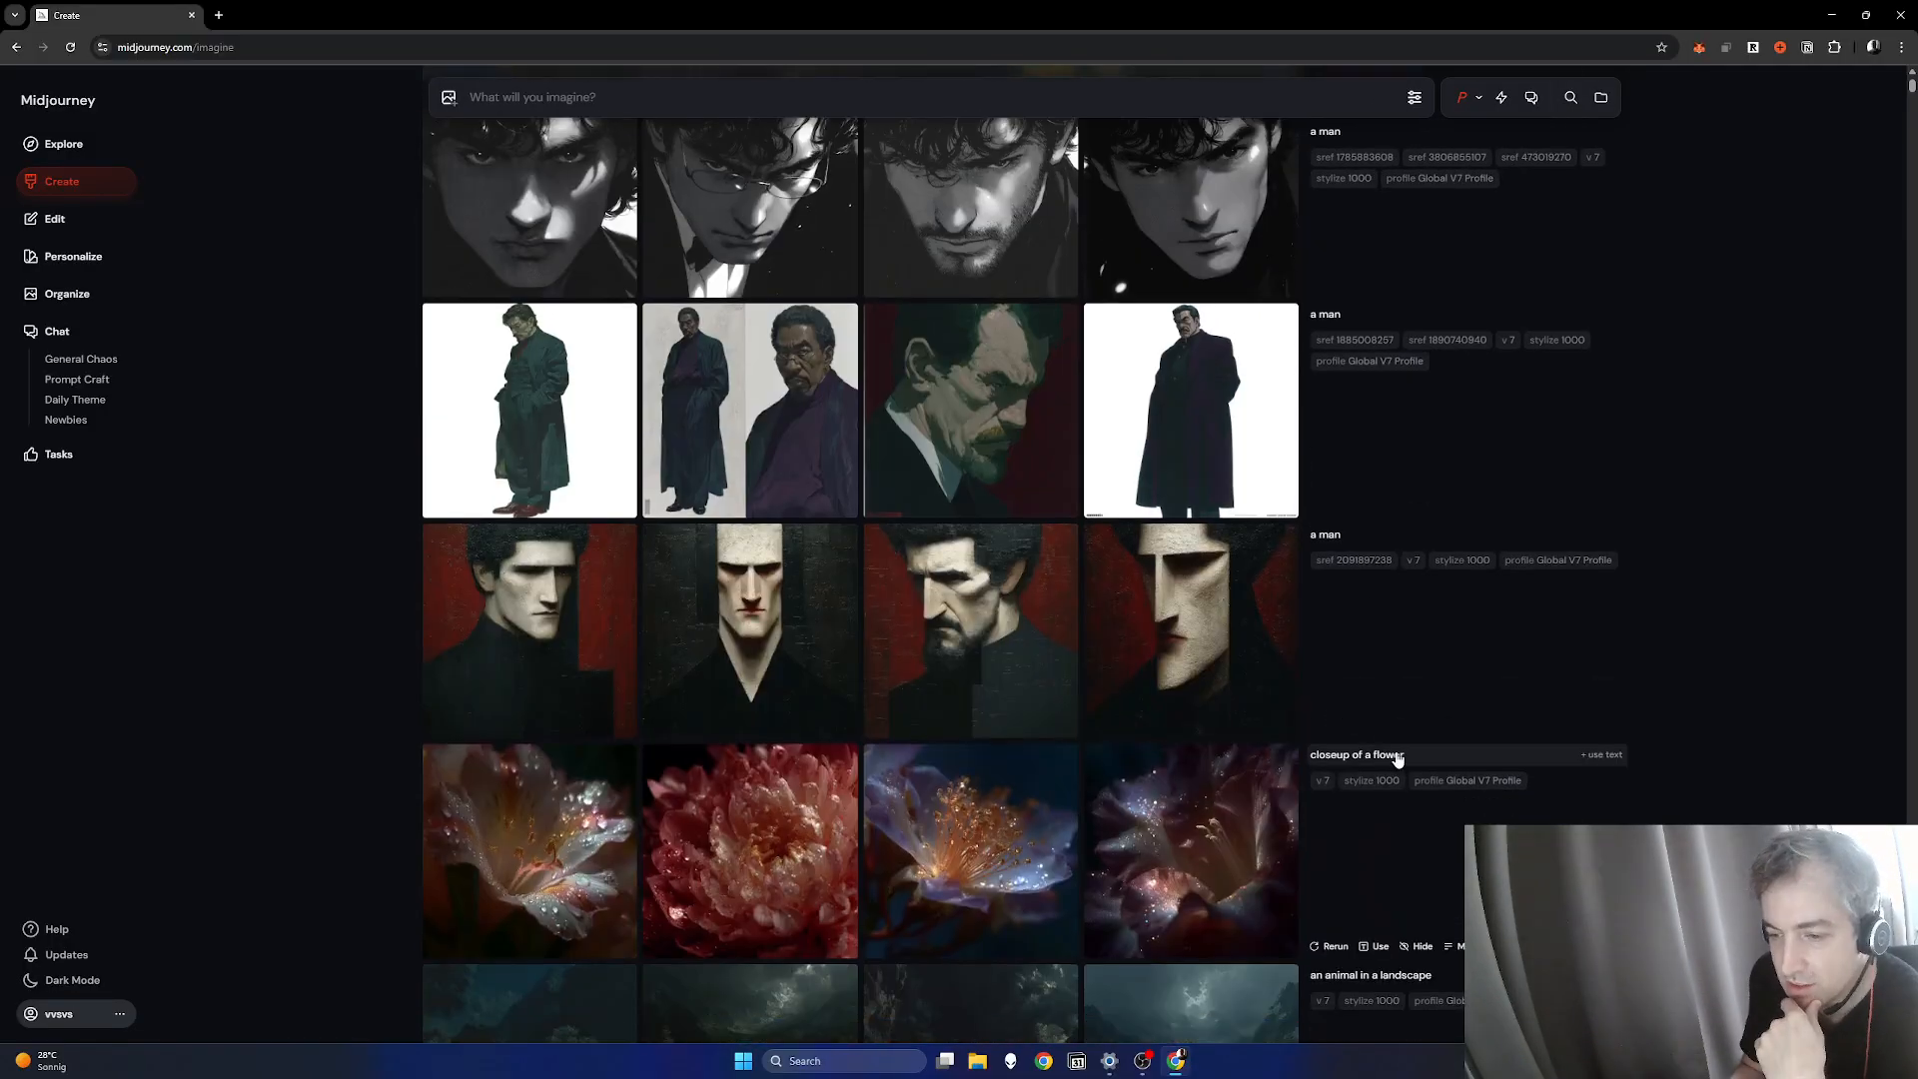
scroll(1418, 759, "up", 3)
scroll(1431, 756, "up", 20)
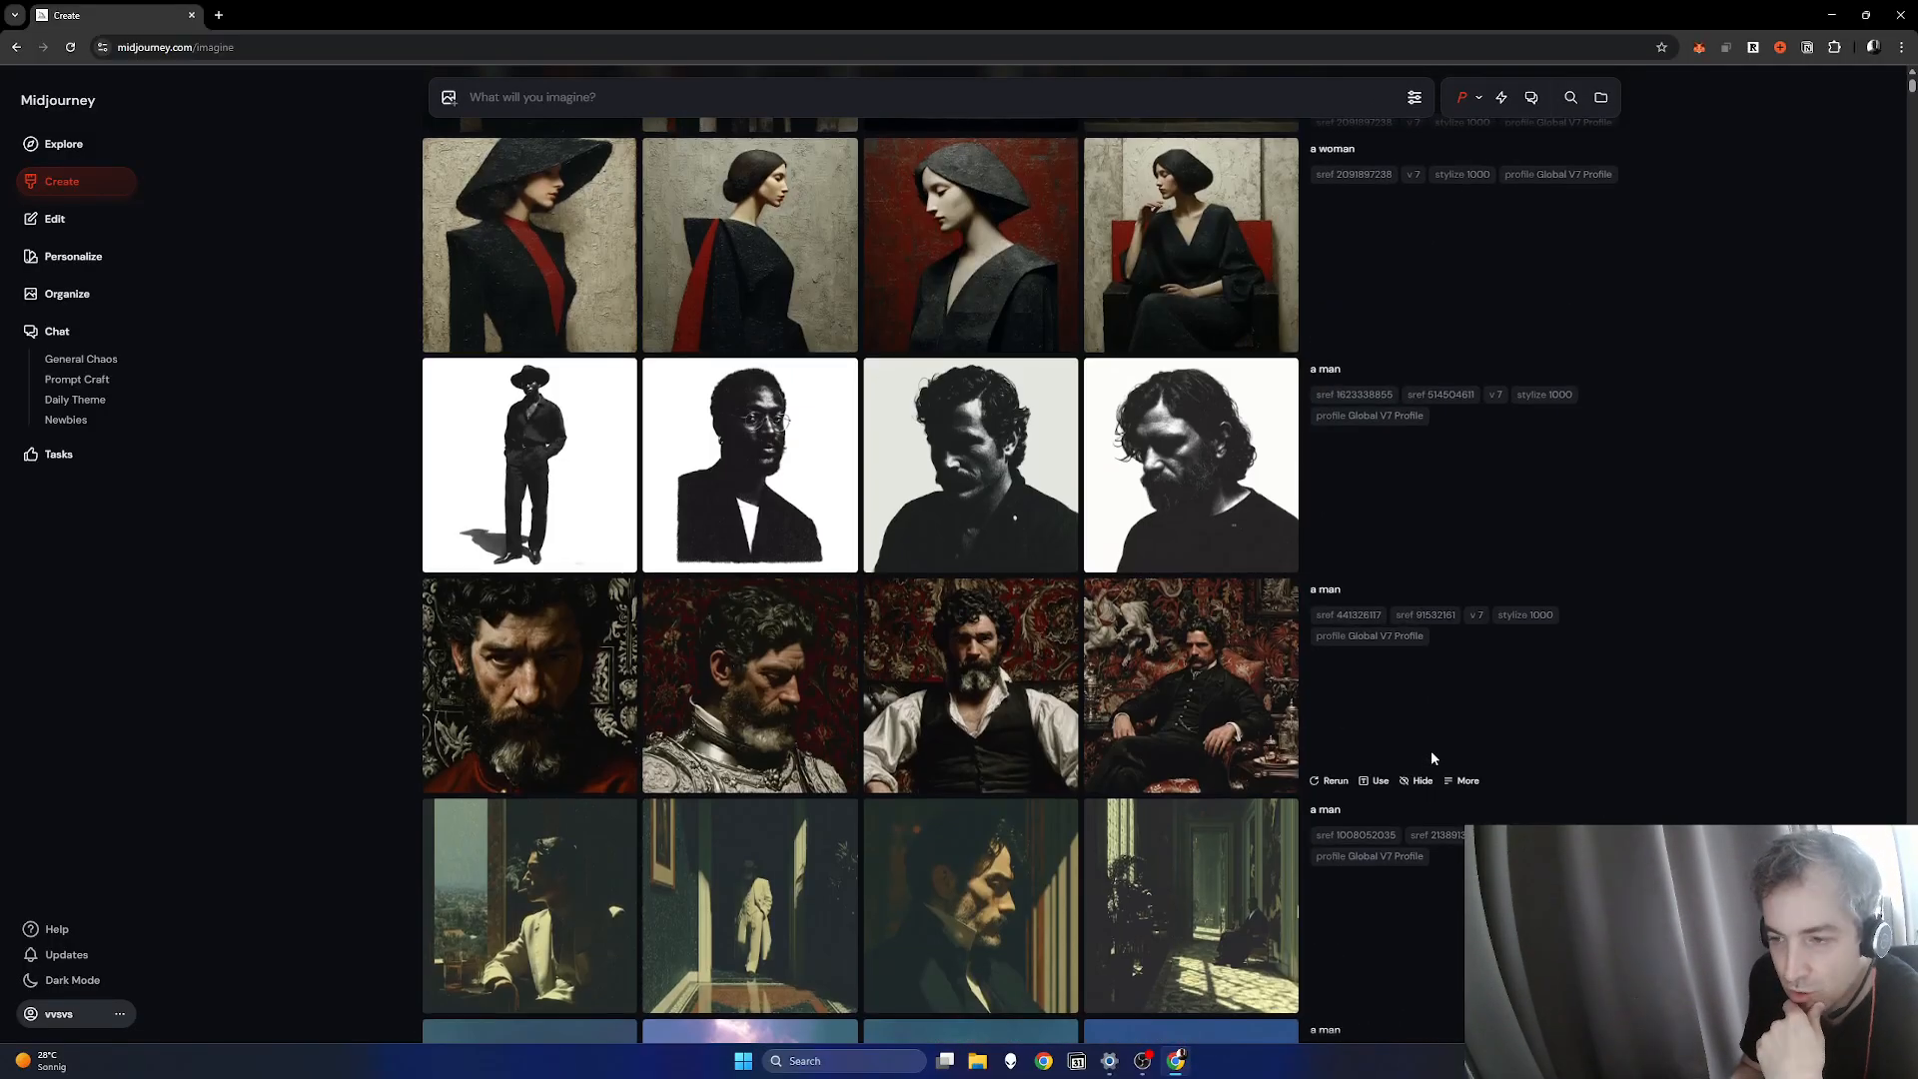
scroll(1454, 744, "up", 2)
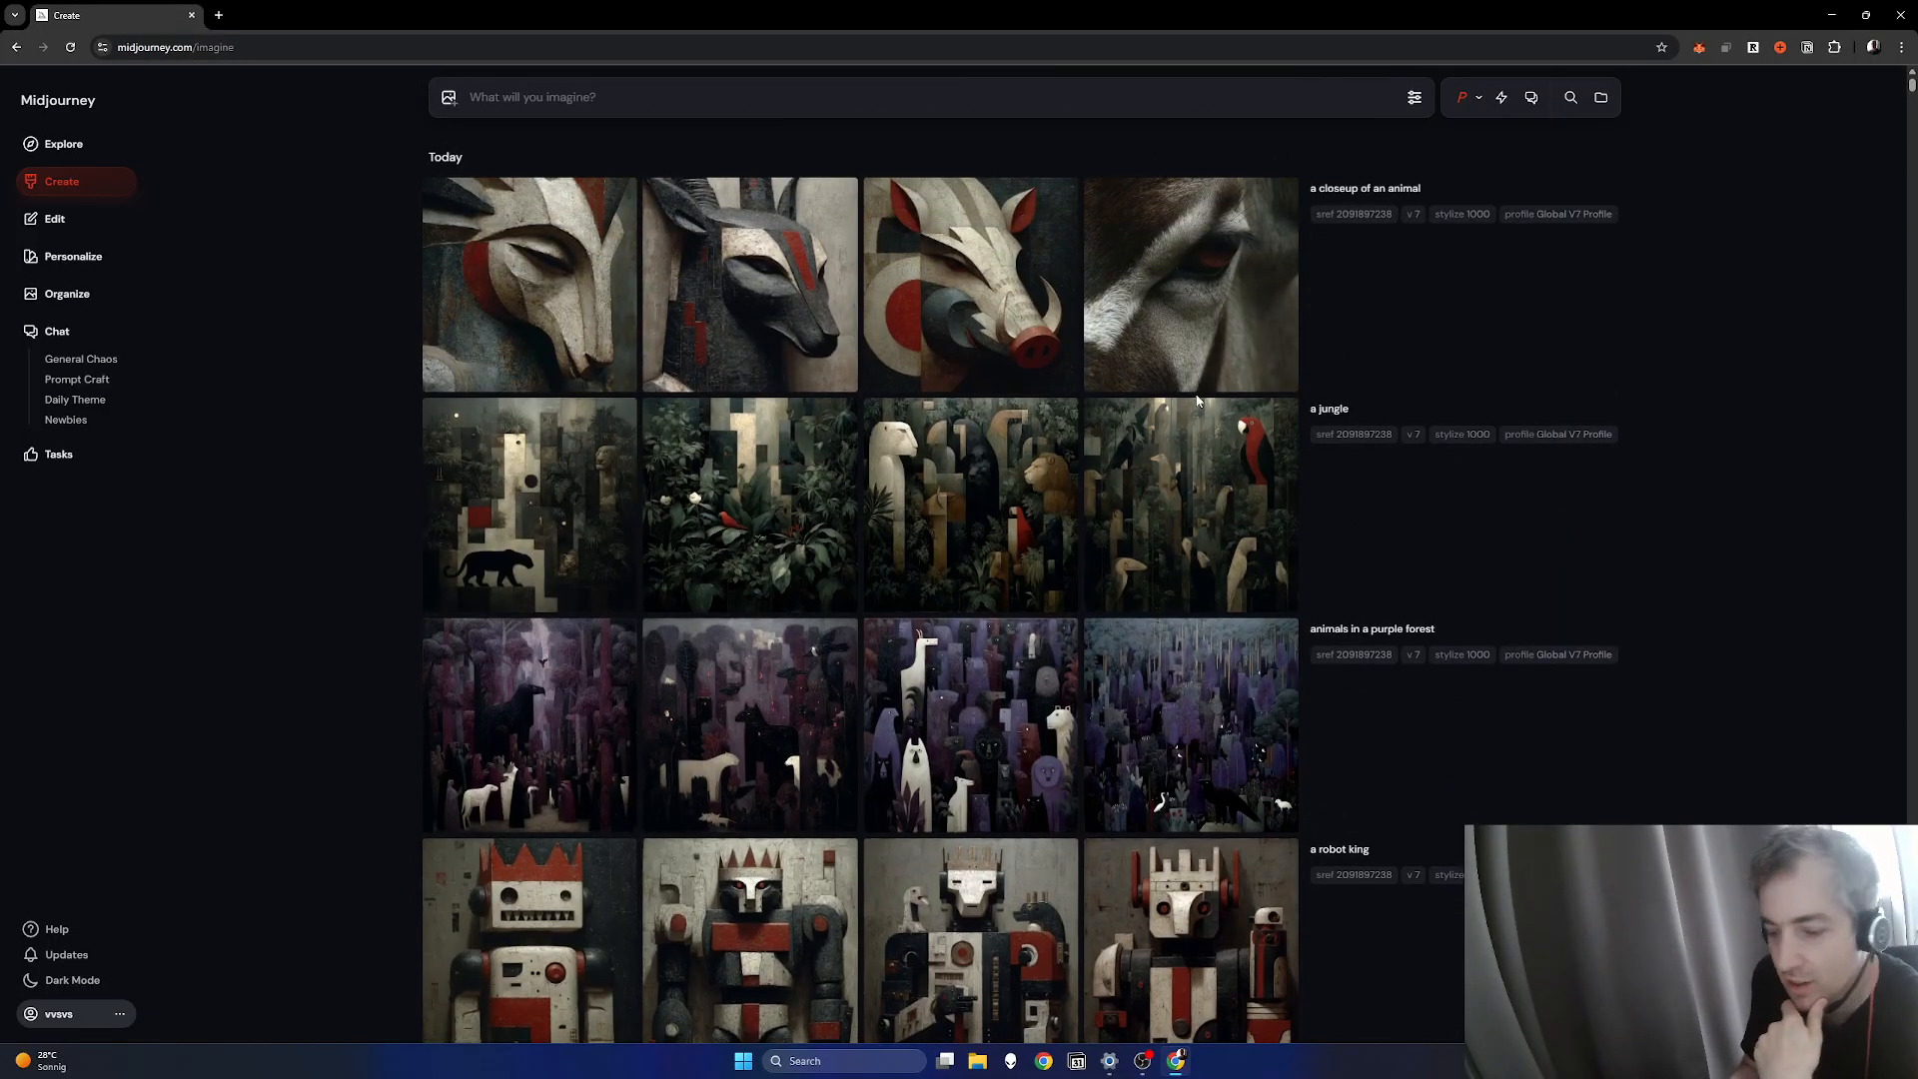
Step: Switch to OBS
left_click(1143, 1061)
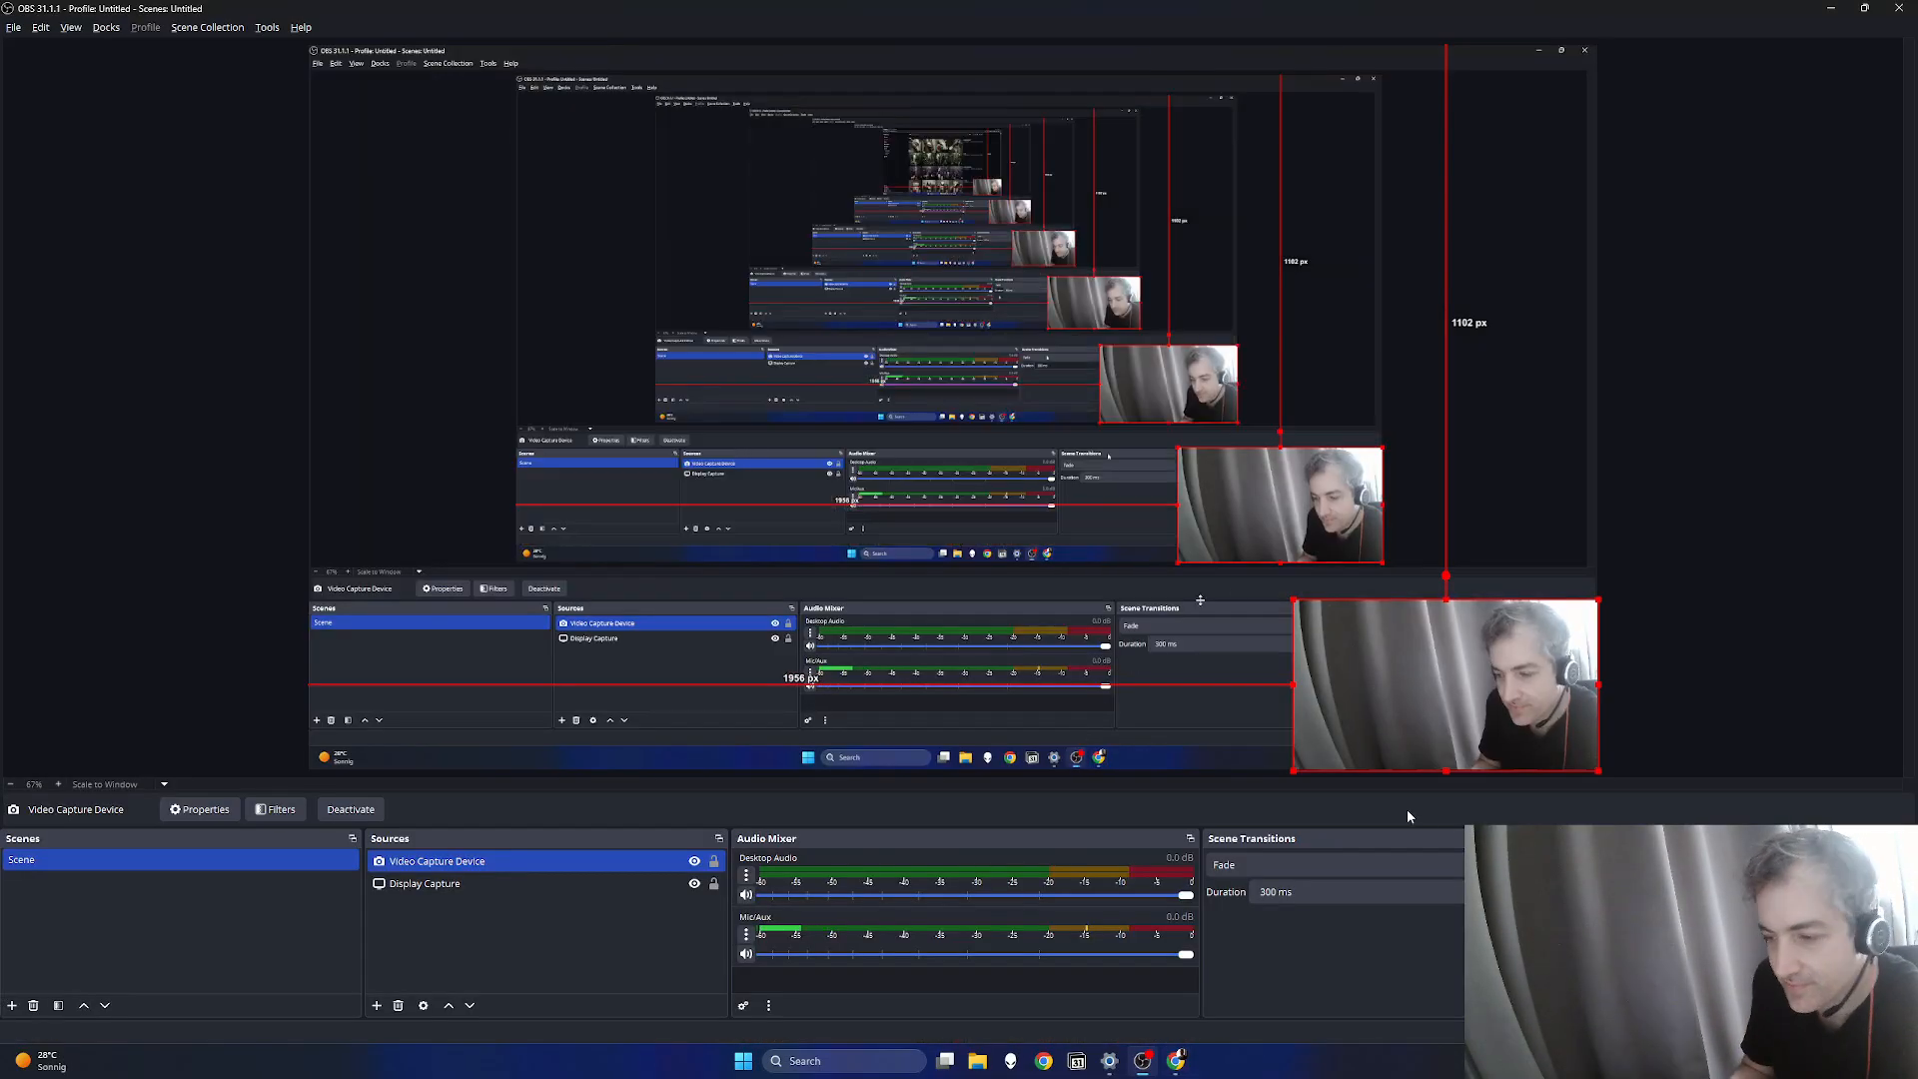